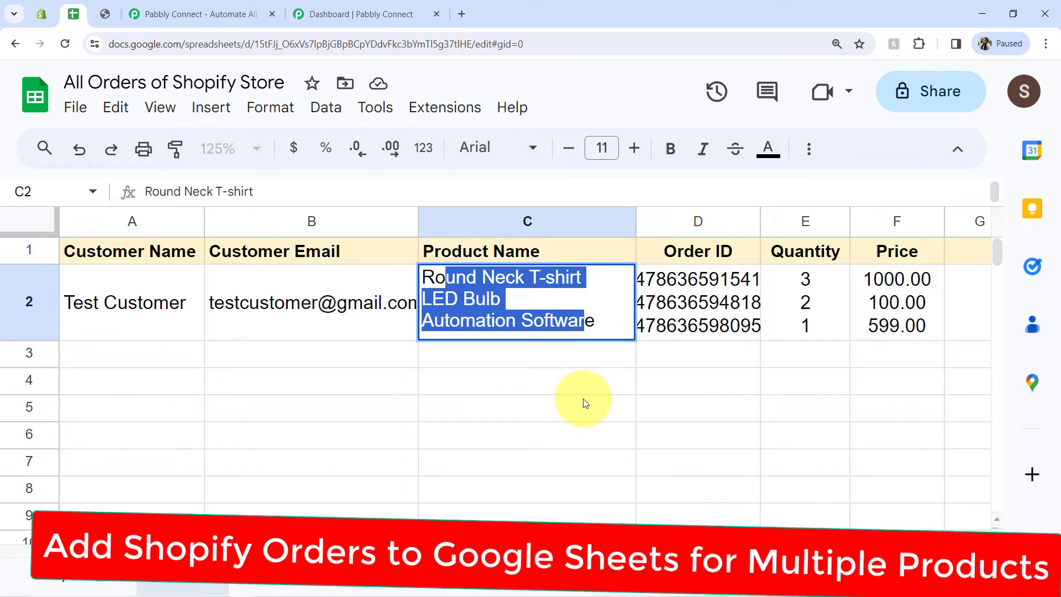
Step: Examine the sample order row's customer, product name, order ID, quantity and price cells in the spreadsheet
left_click(587, 402)
left_click(105, 321)
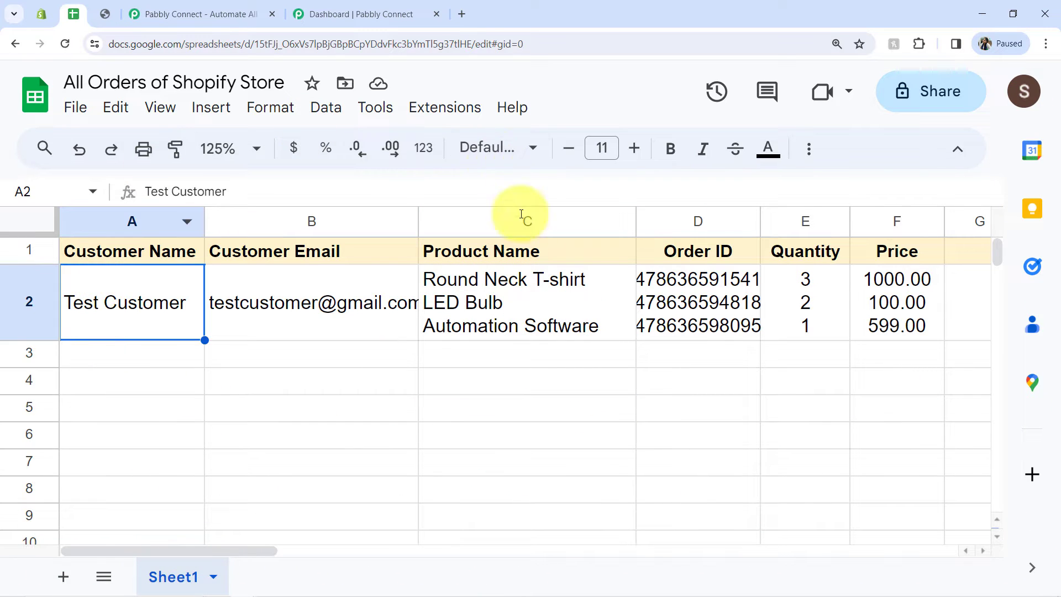
double_click(482, 279)
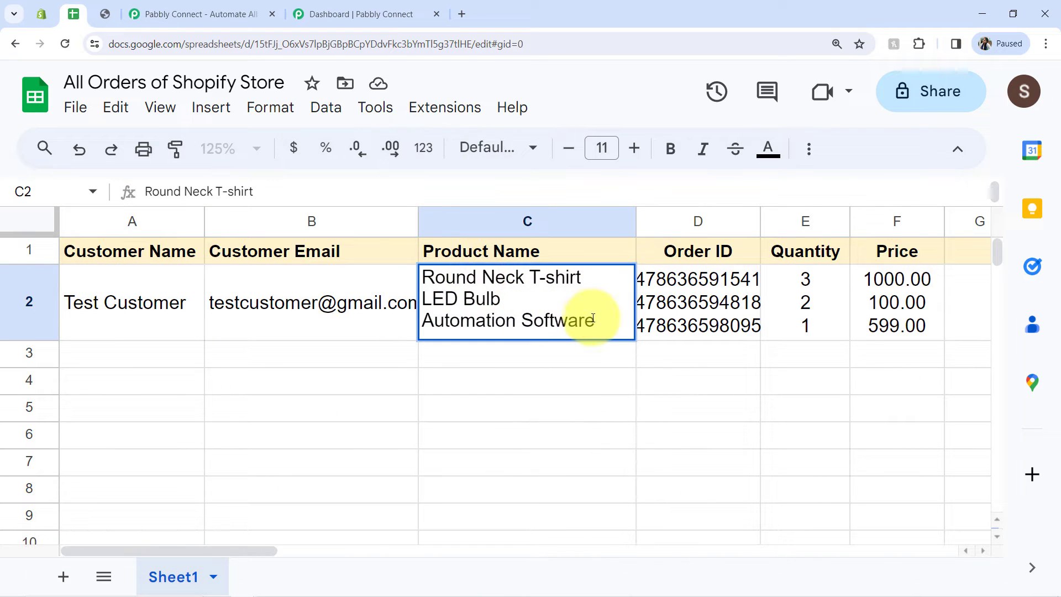
left_click(576, 356)
left_click_drag(620, 307, 937, 315)
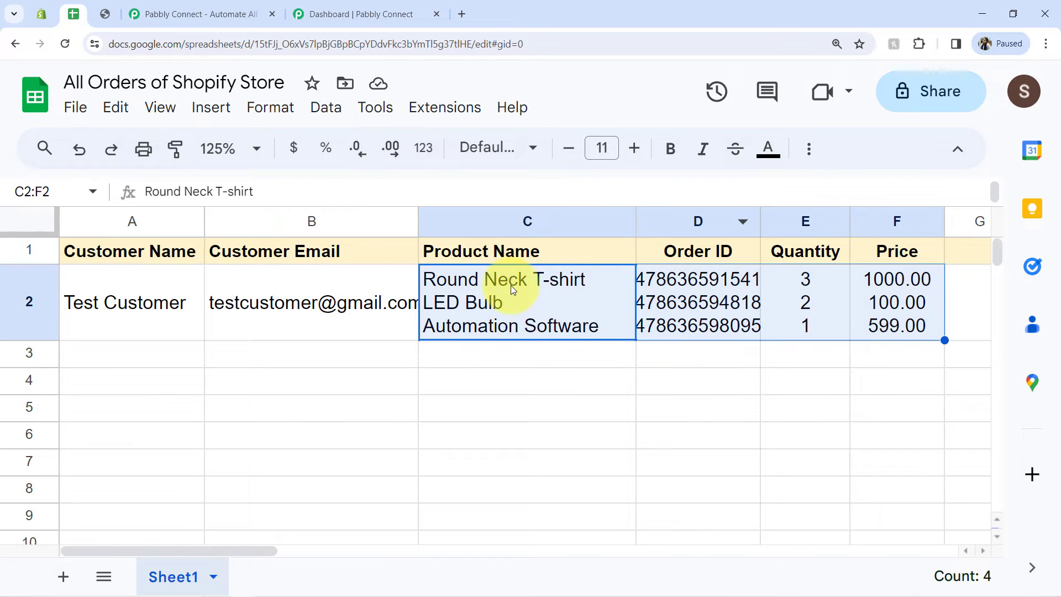
left_click(586, 321)
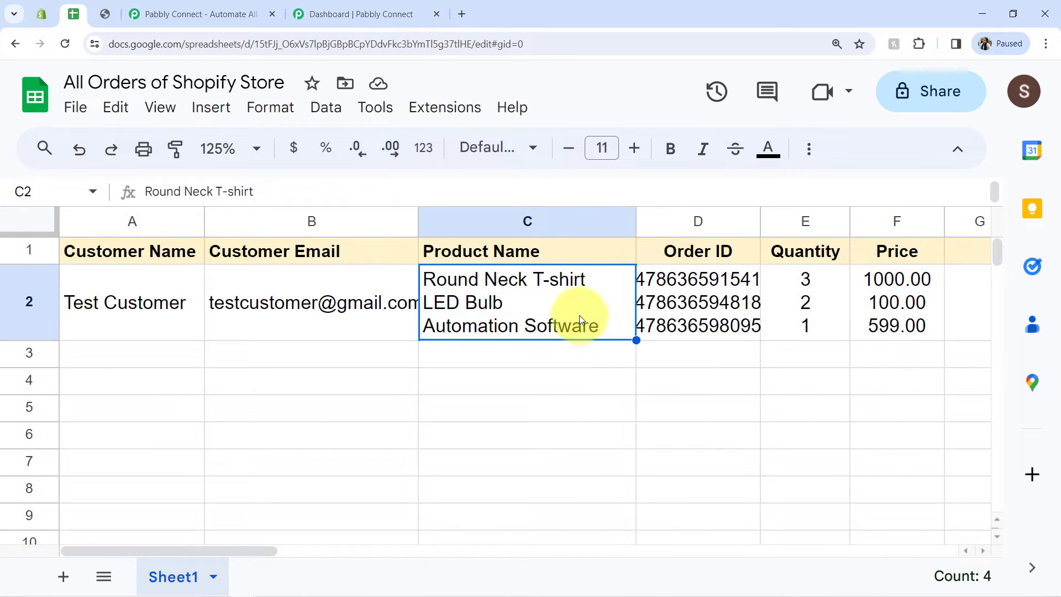
left_click(617, 378)
Step: Review the storefront's featured products, the order row's product, order ID, quantity and price cells, and the Shopify admin product list
left_click(105, 14)
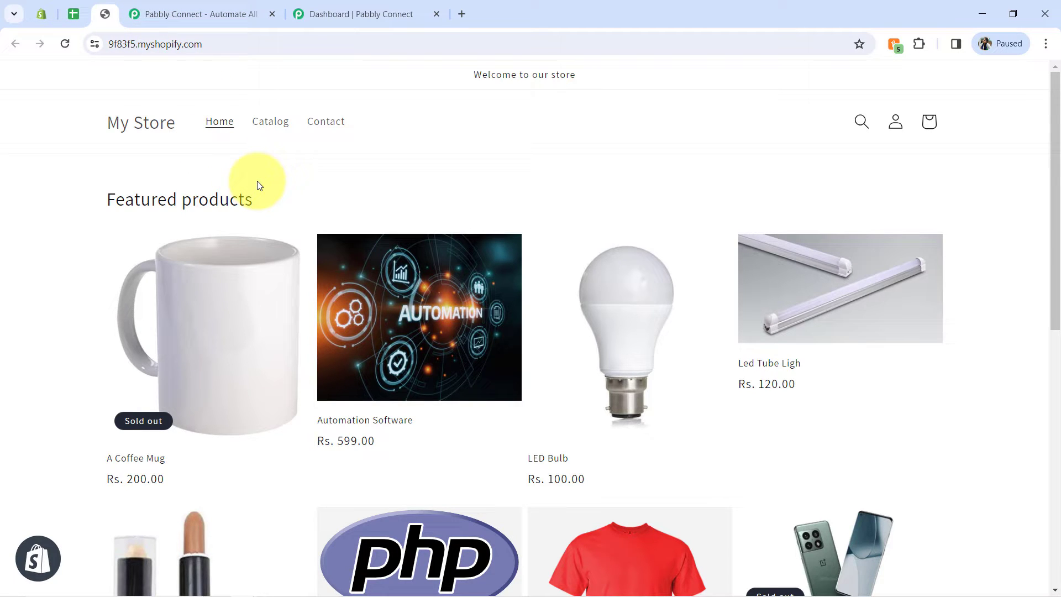
left_click(75, 10)
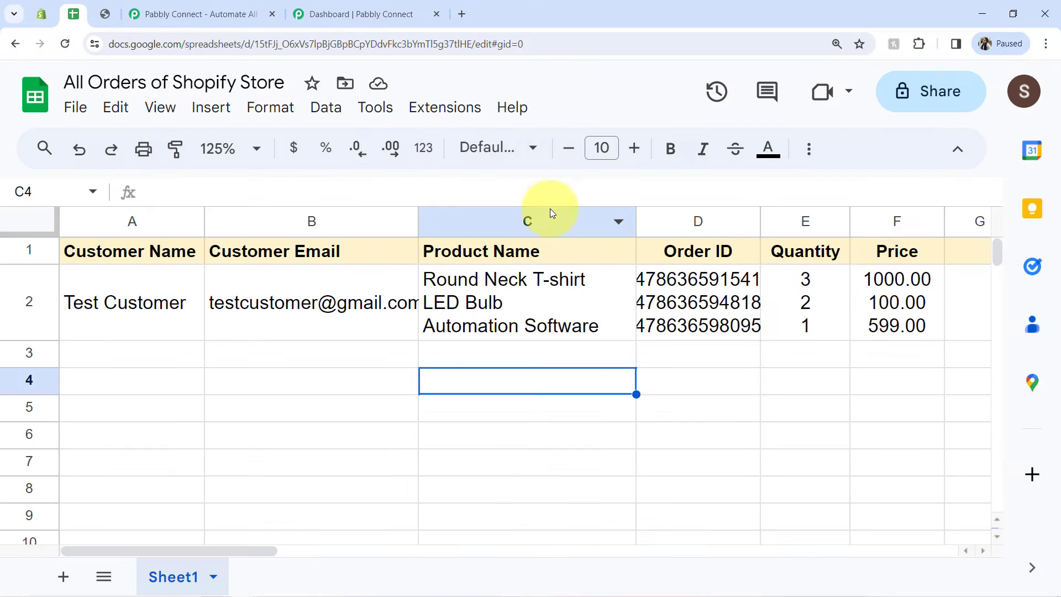
left_click(560, 279)
left_click(696, 301)
left_click(808, 307)
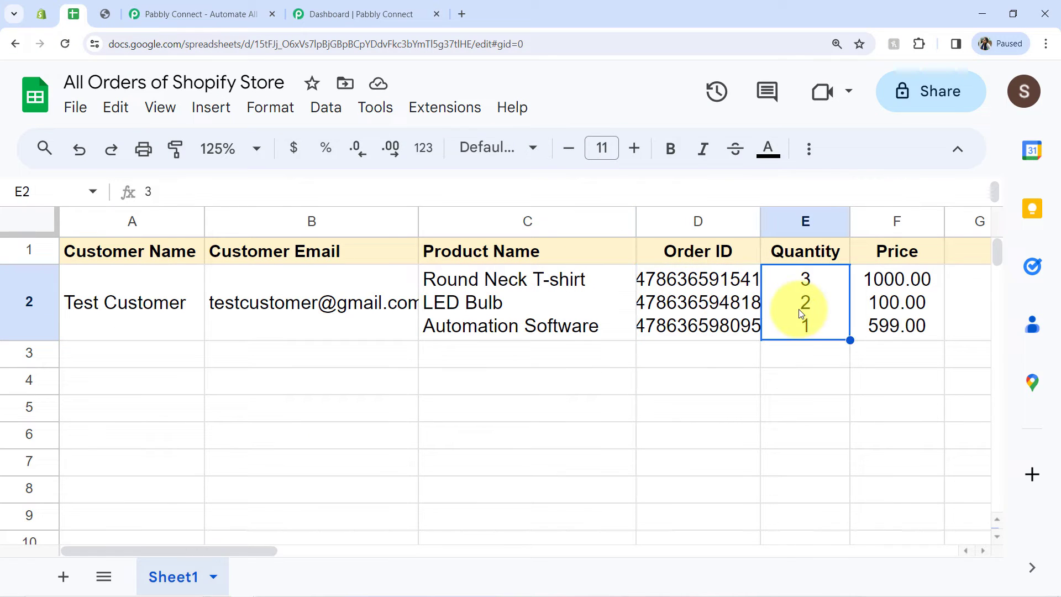
left_click(901, 315)
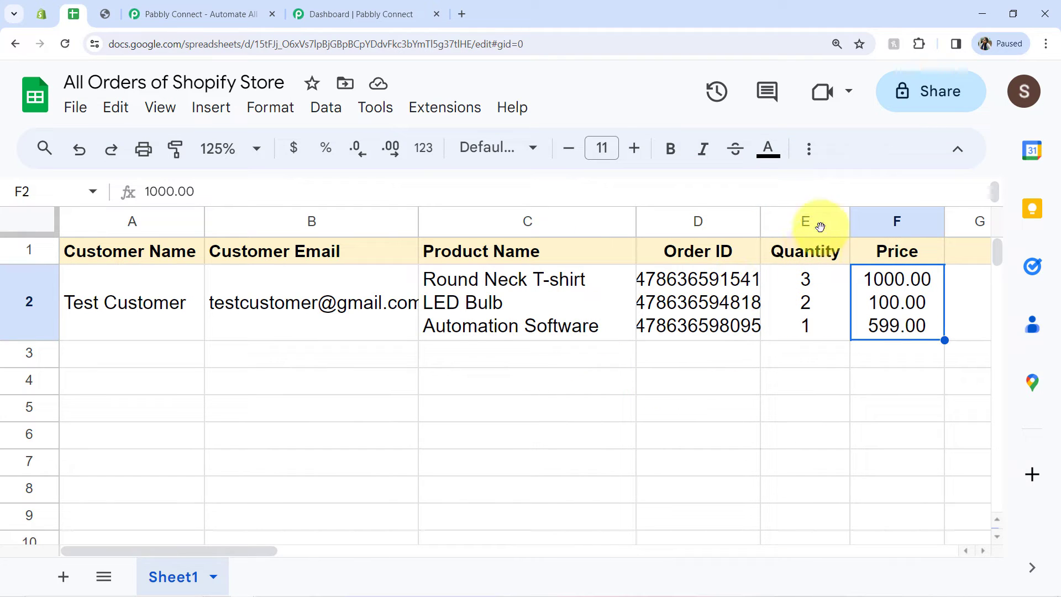
left_click(42, 16)
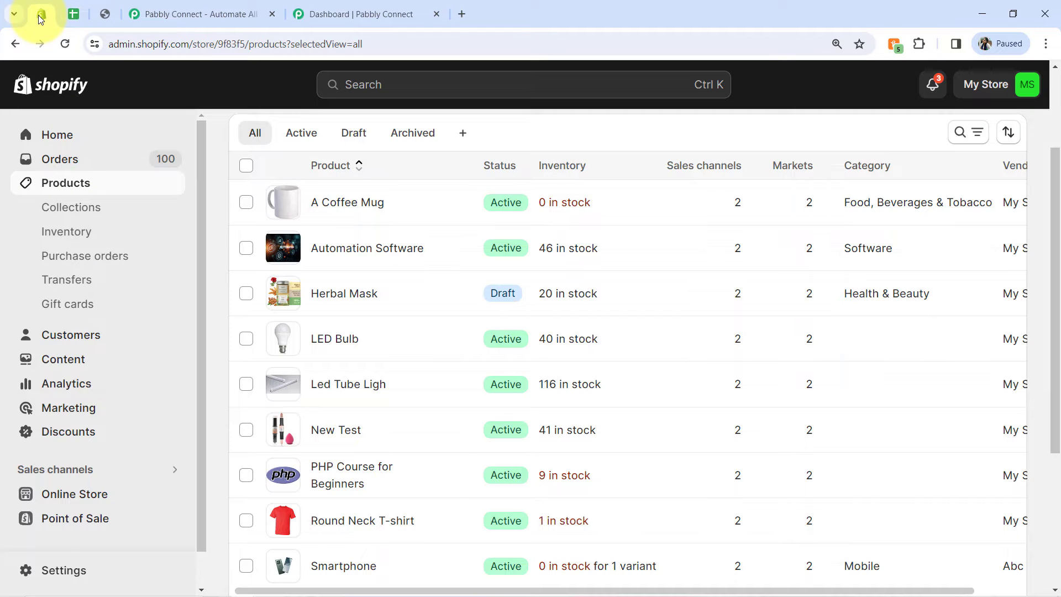
Step: Examine the Pabbly Connect home page's address, headline and sign-up option, and look at the Pabbly Connect dashboard
left_click(182, 14)
left_click(142, 44)
left_click_drag(141, 50, 238, 45)
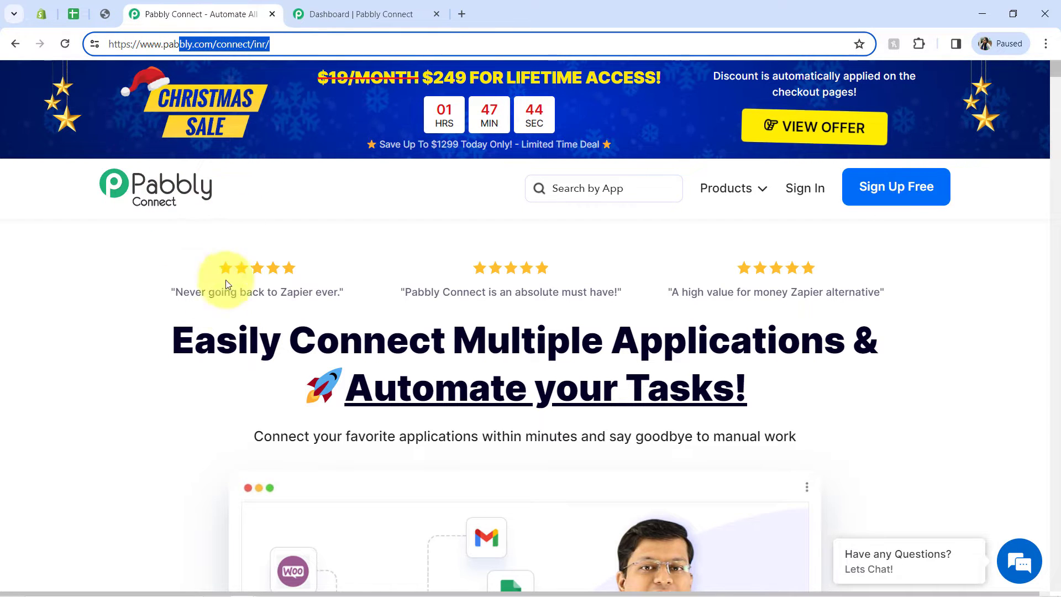
left_click_drag(194, 339, 611, 429)
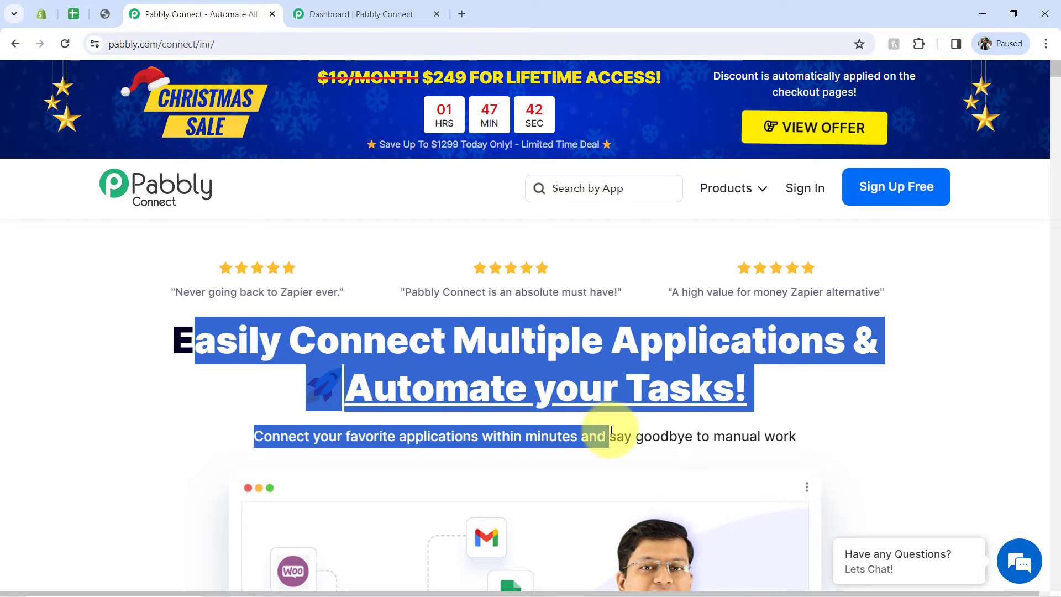
left_click(416, 340)
double_click(419, 339)
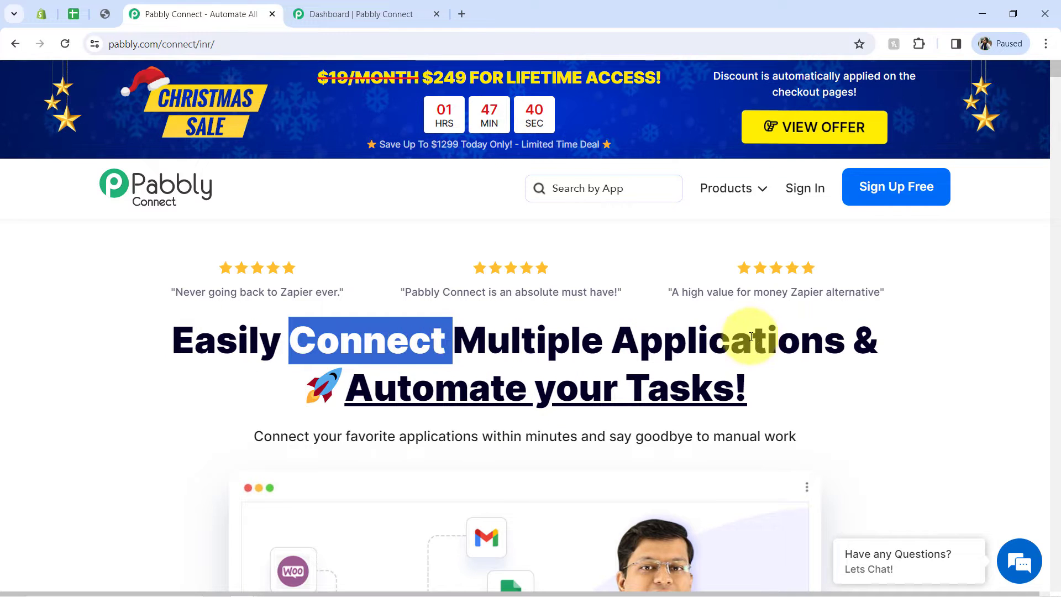
left_click(707, 340)
double_click(707, 340)
double_click(467, 382)
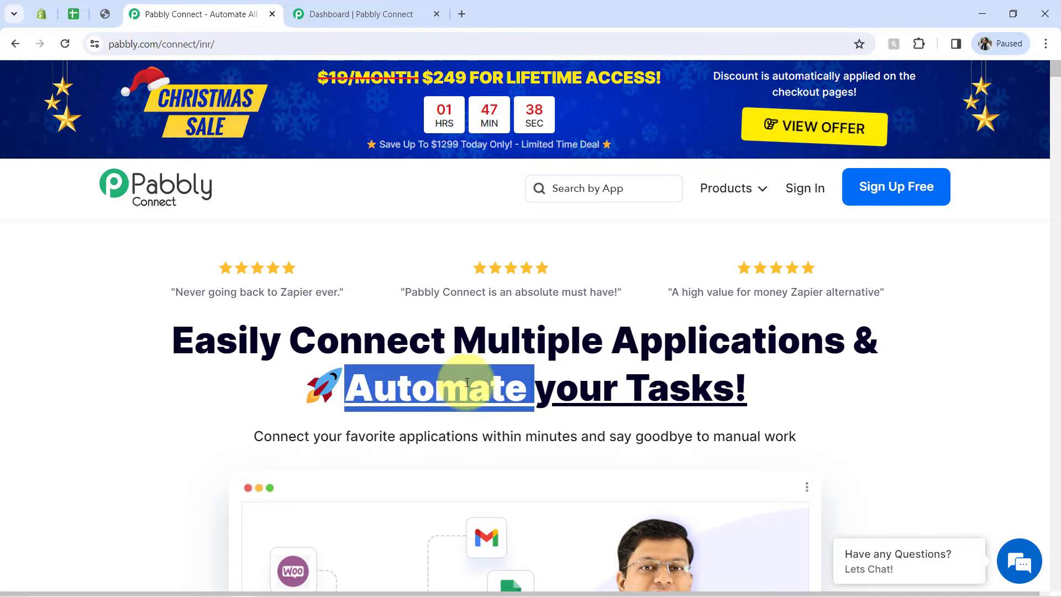
left_click(272, 316)
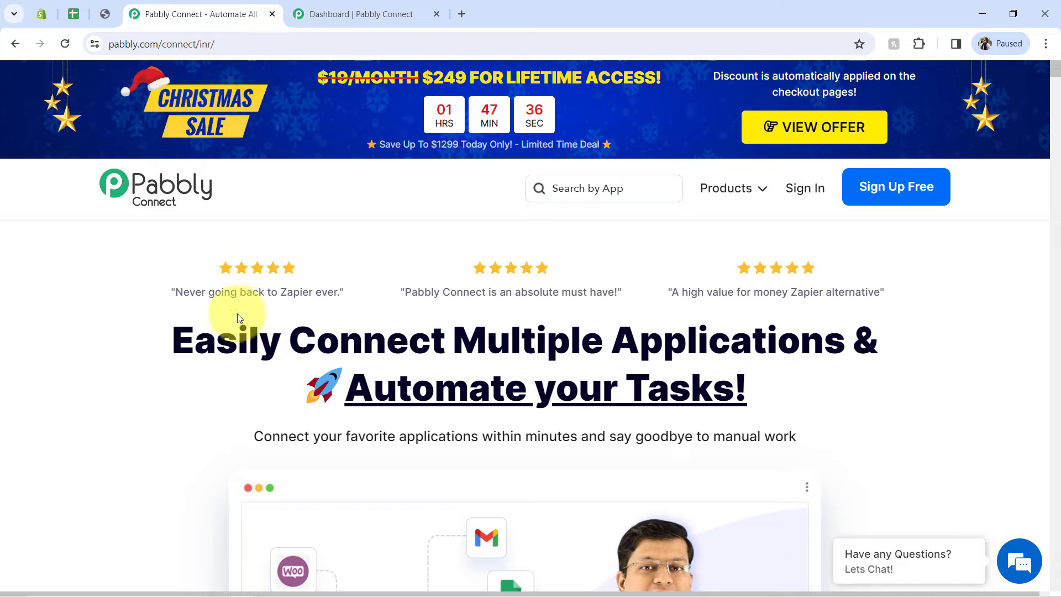
left_click(334, 13)
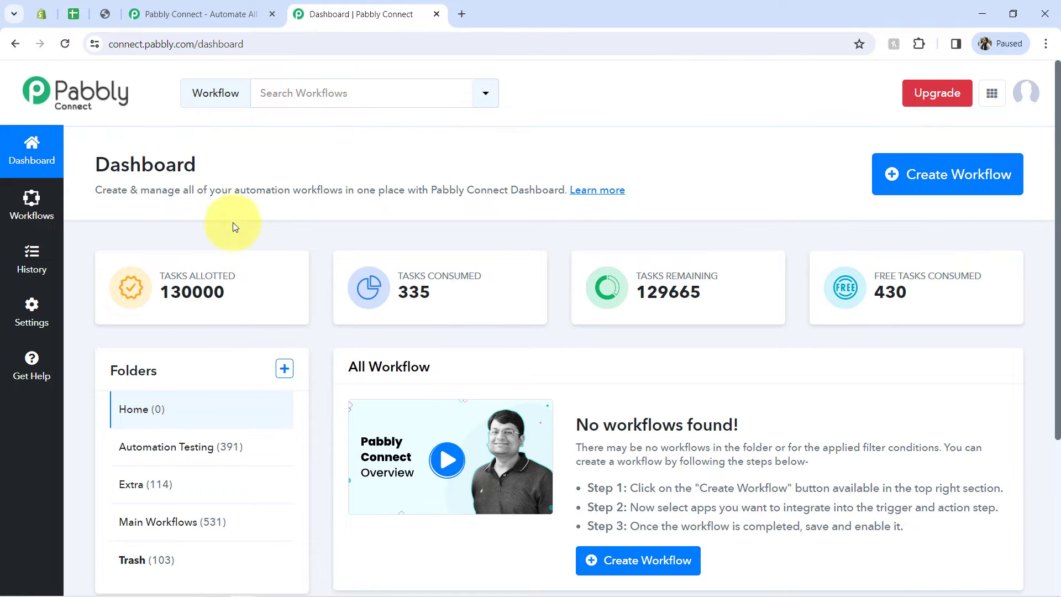
left_click(252, 14)
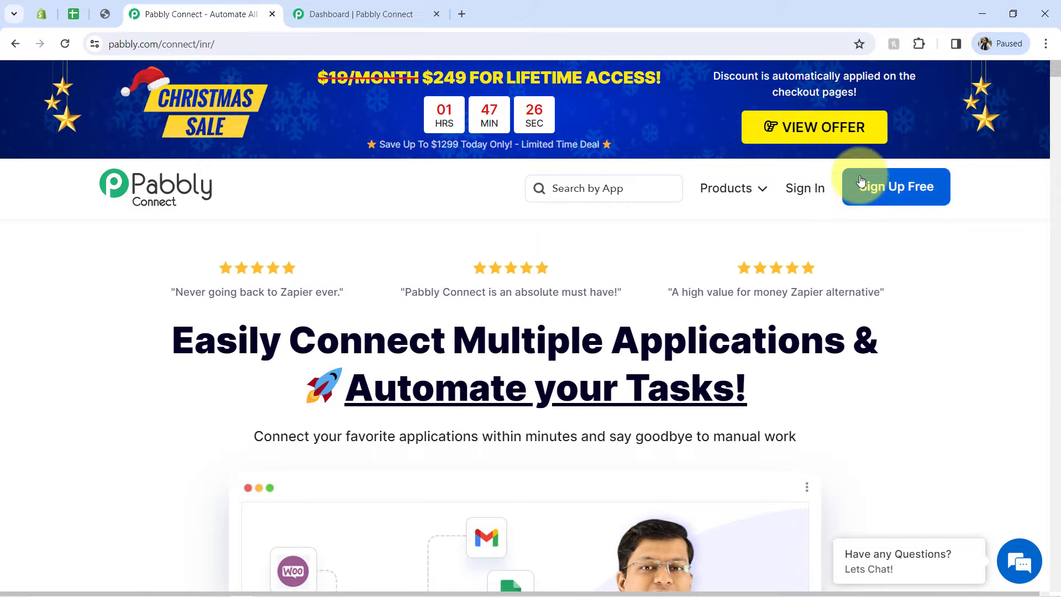
Step: Switch to the All Orders of Shopify Store spreadsheet and clear the sample order from row 2
left_click(72, 13)
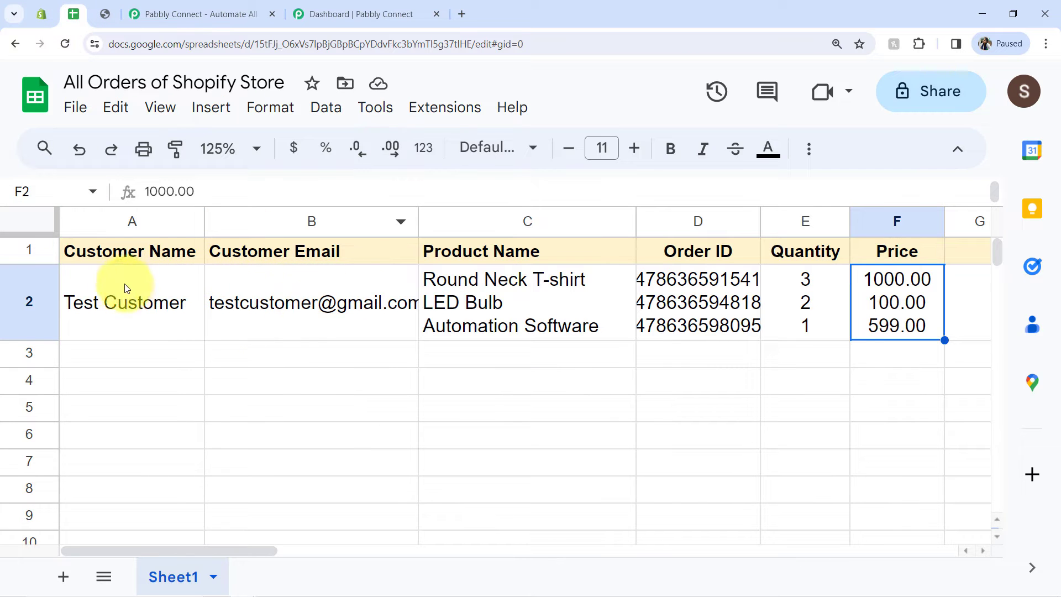
left_click(30, 301)
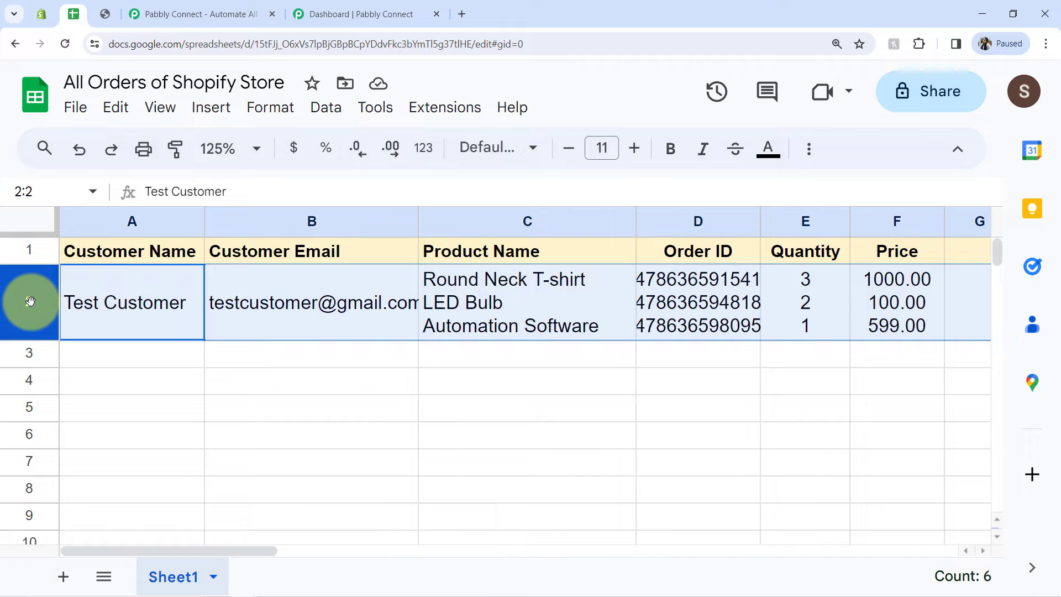
key("Delete")
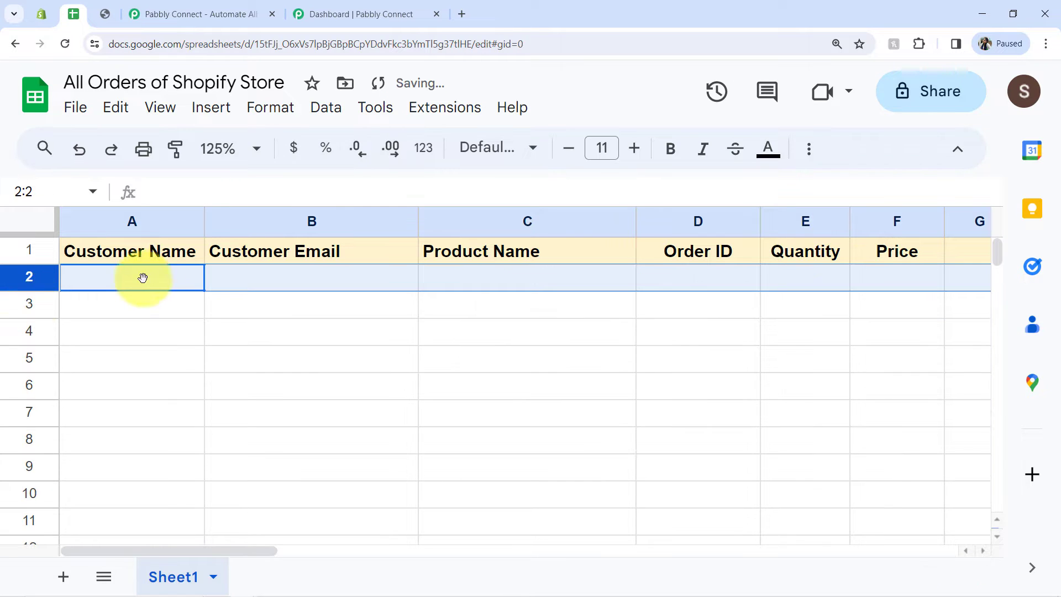
left_click(156, 357)
Step: In Pabbly Connect, create a workflow named "Add Shopify Order in Google Sheets" in the Main Workflows folder
left_click(354, 13)
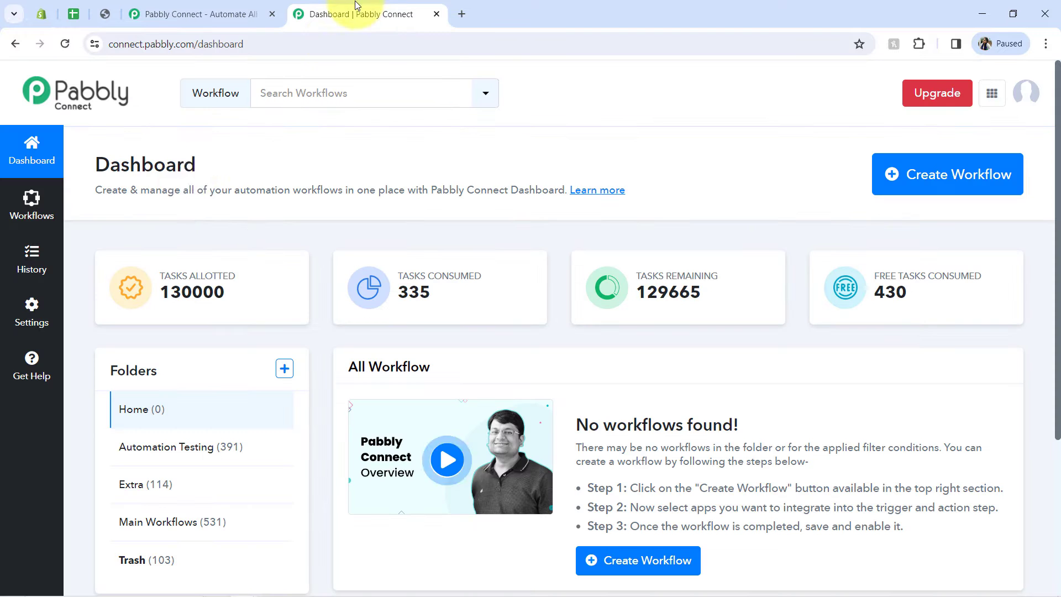
double_click(146, 177)
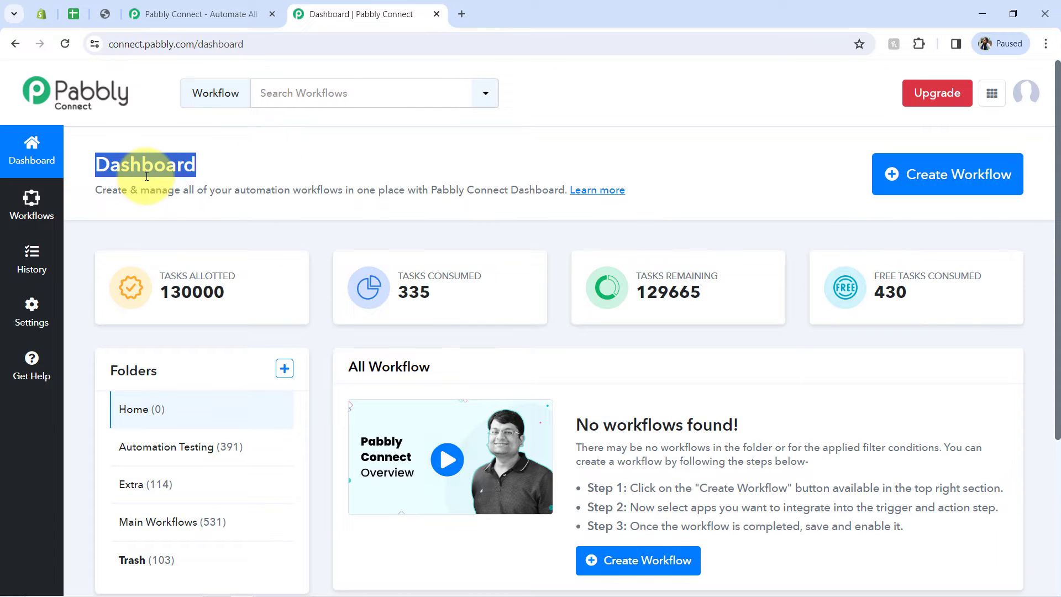
left_click(907, 174)
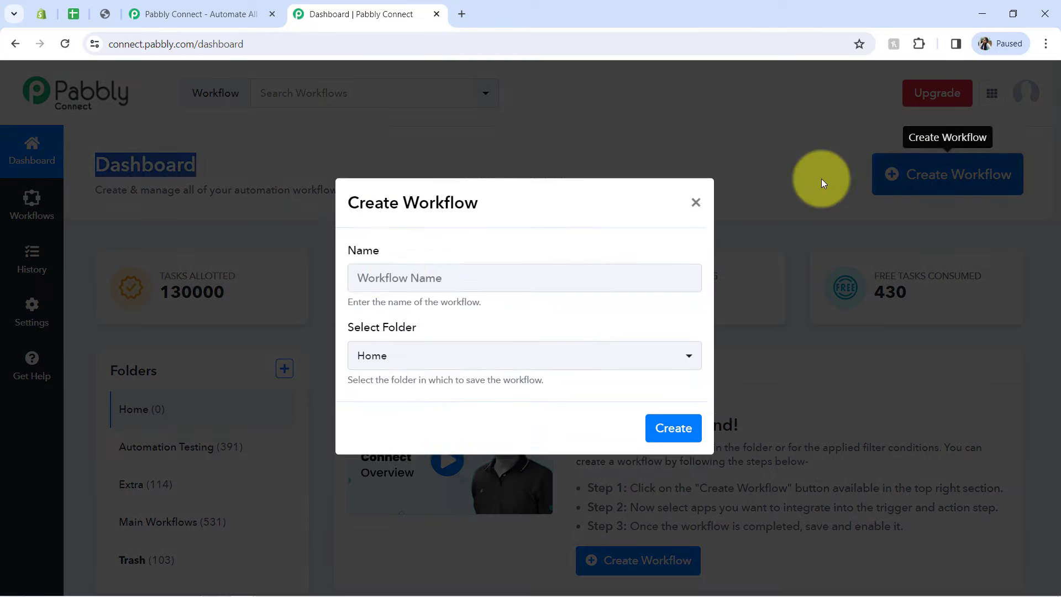
left_click(396, 287)
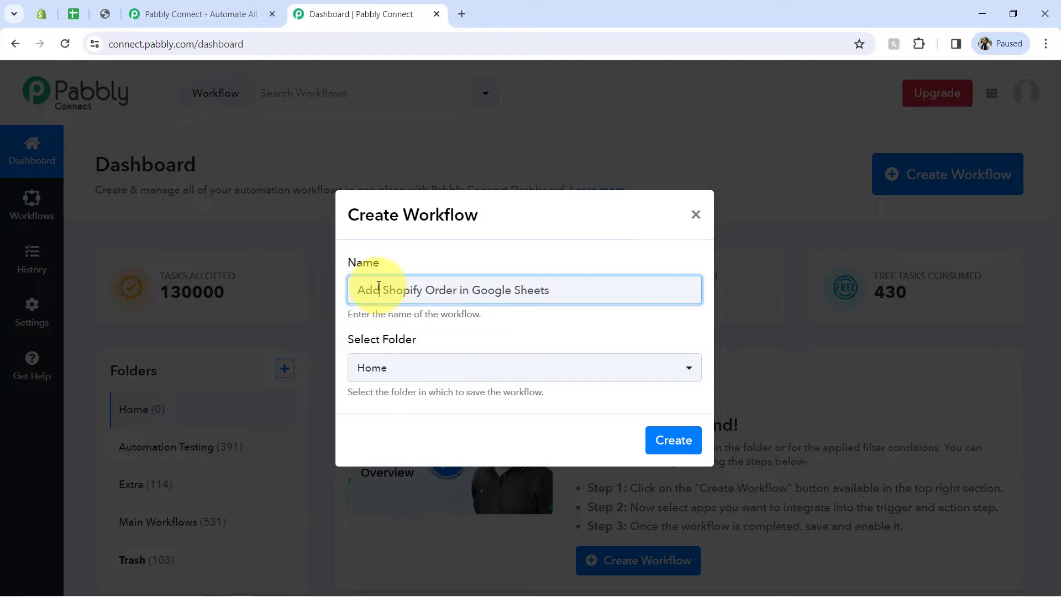
left_click_drag(378, 286, 513, 287)
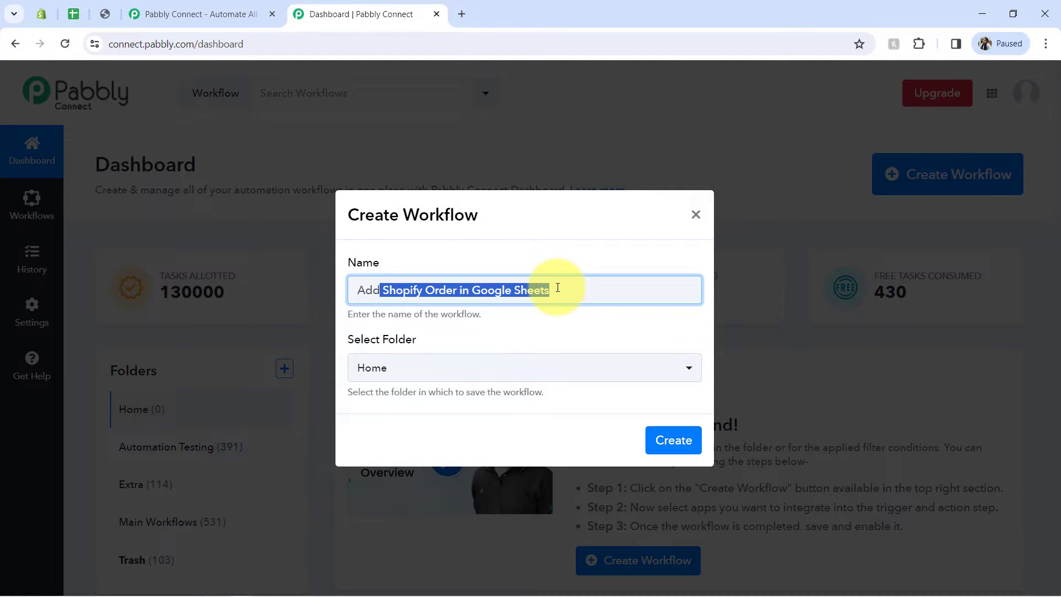
left_click(388, 376)
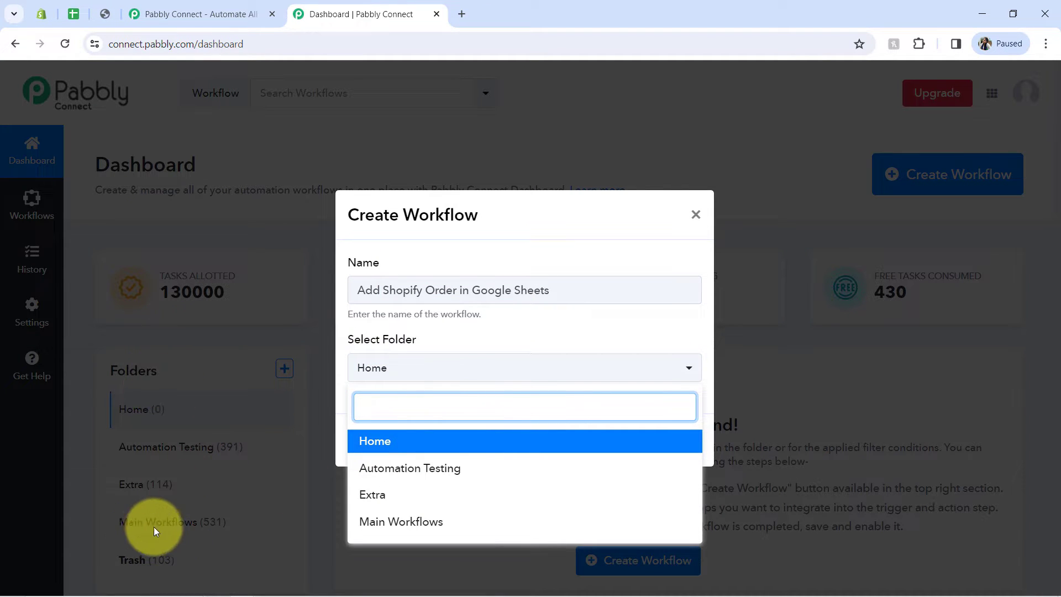
left_click(407, 526)
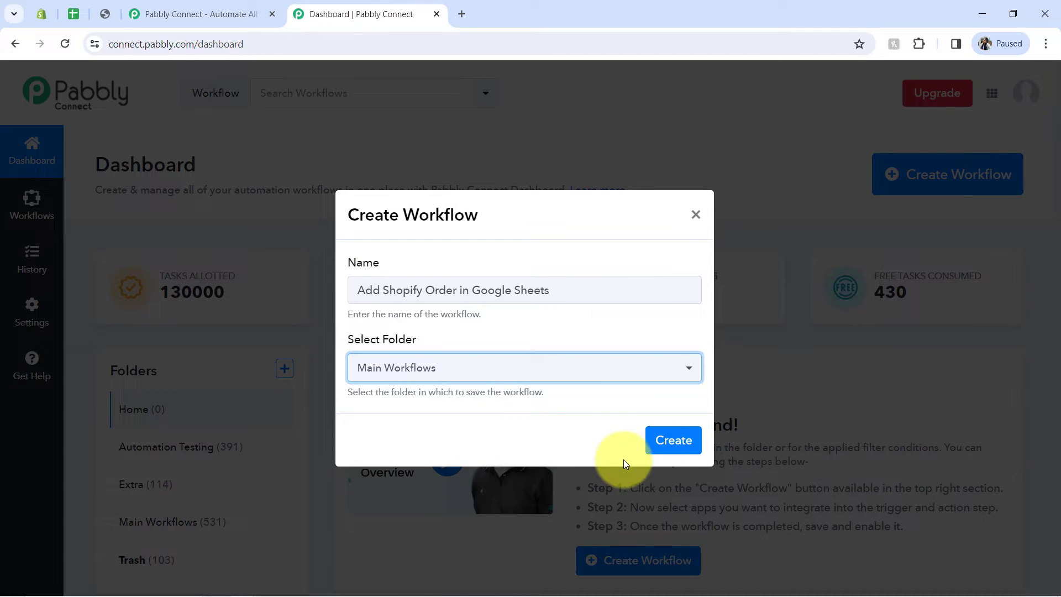
left_click(655, 457)
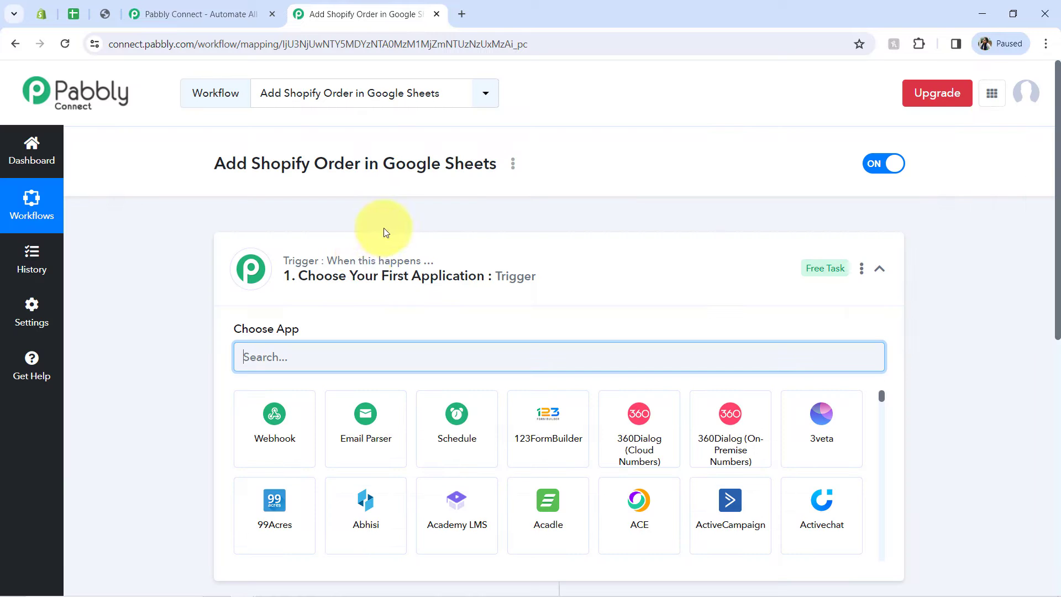
Step: Choose Shopify as the trigger application of the workflow
left_click(356, 258)
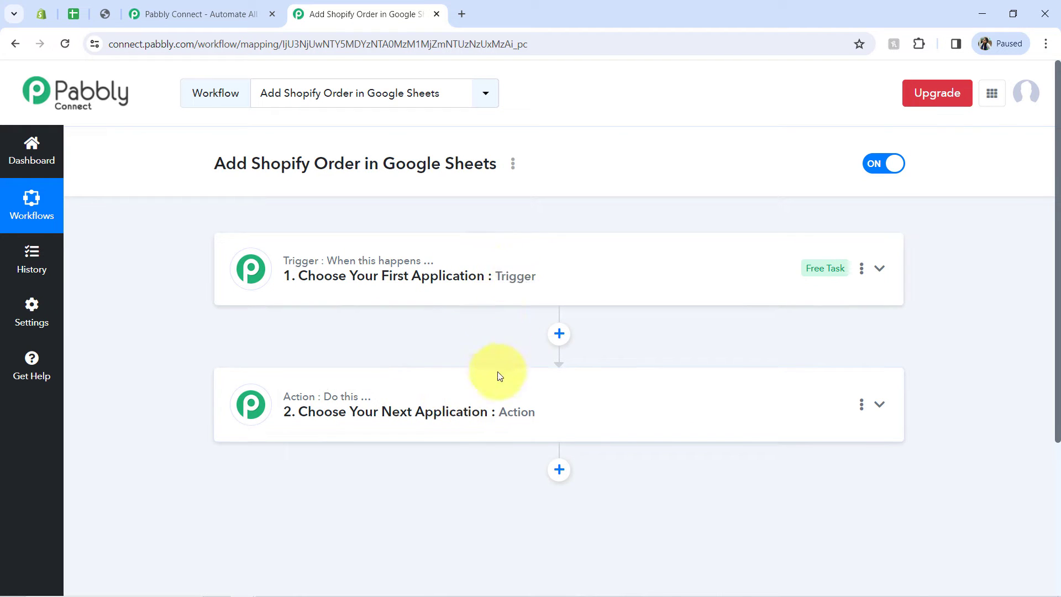
left_click(466, 278)
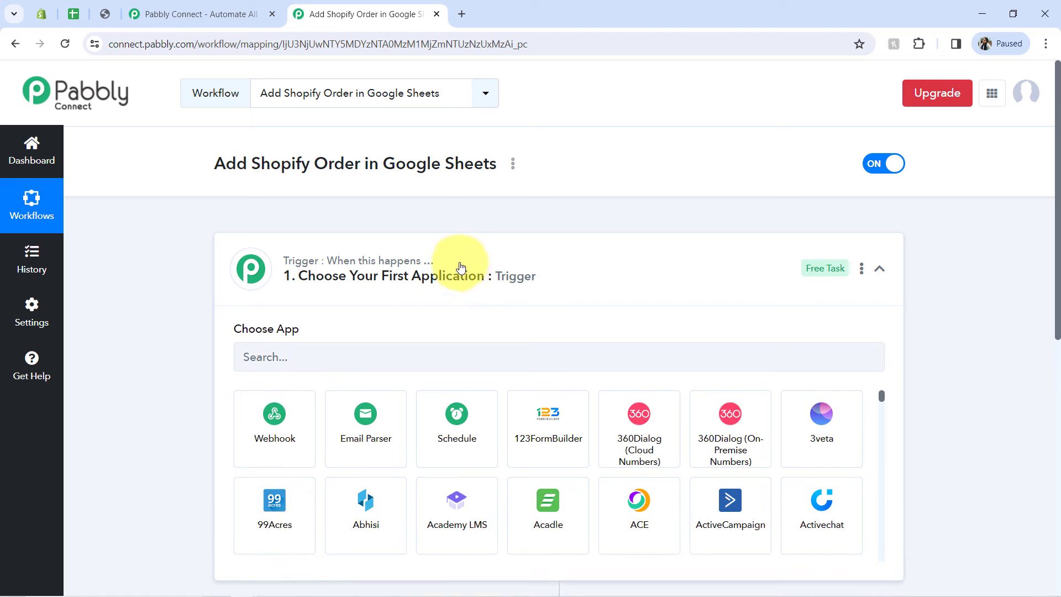
triple_click(428, 161)
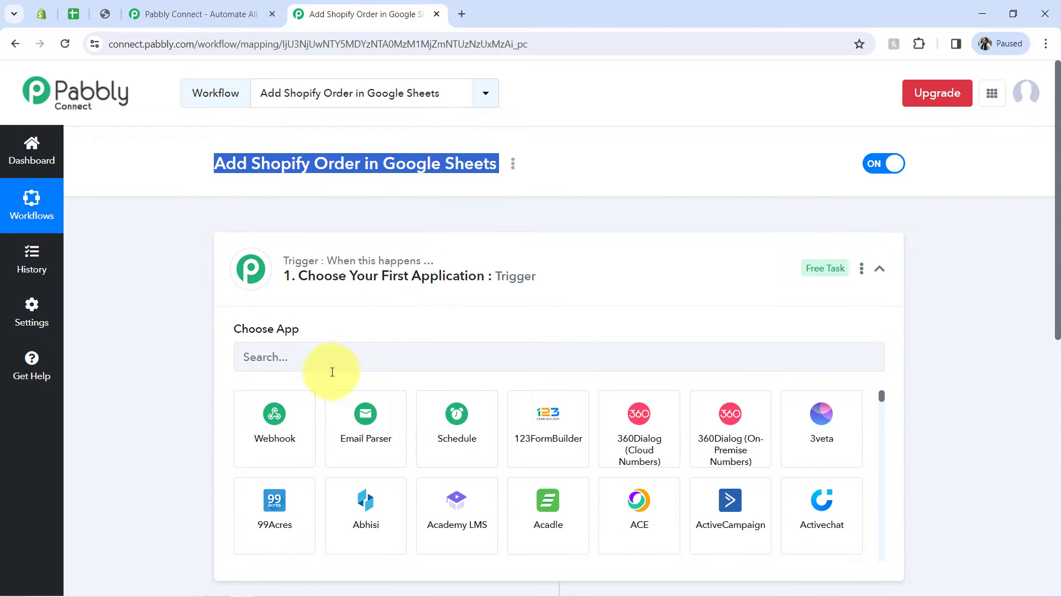
left_click(304, 356)
type("shopi")
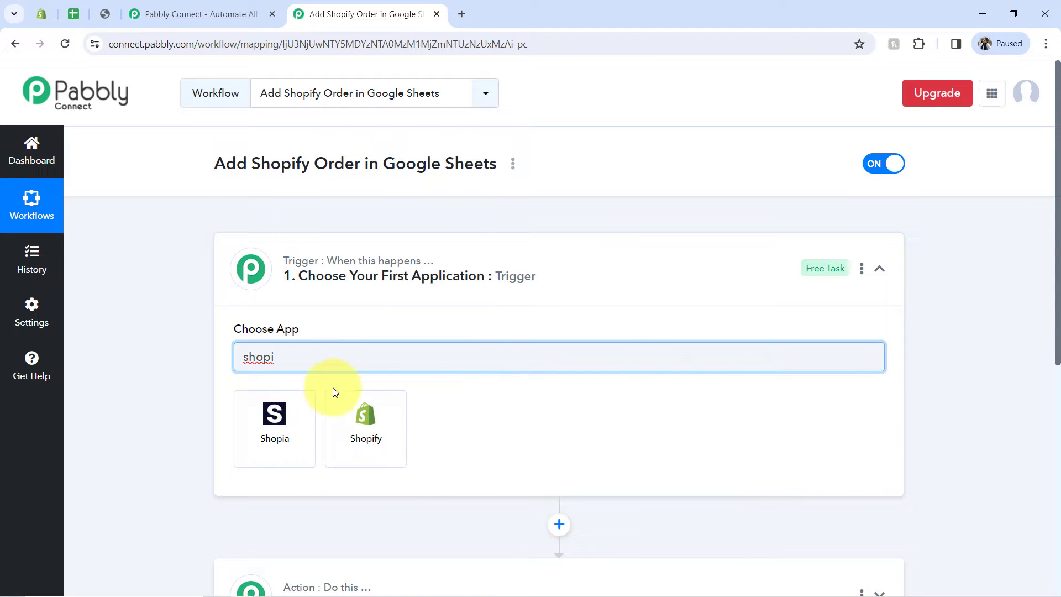
left_click(359, 416)
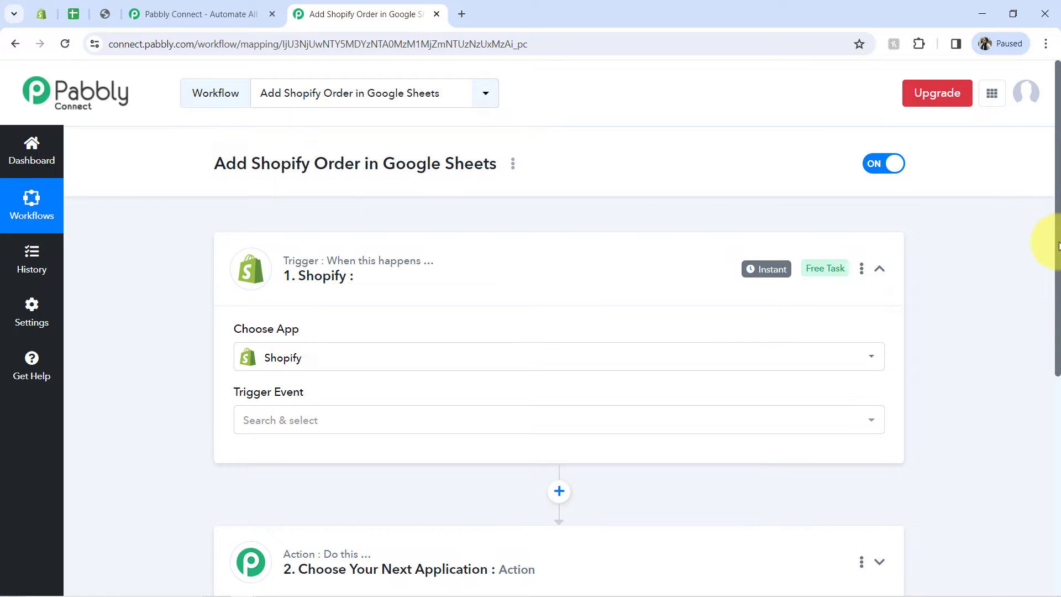
Step: Choose Google Sheets as the application for the workflow's action step
left_click_drag(1058, 245, 1049, 319)
left_click(381, 411)
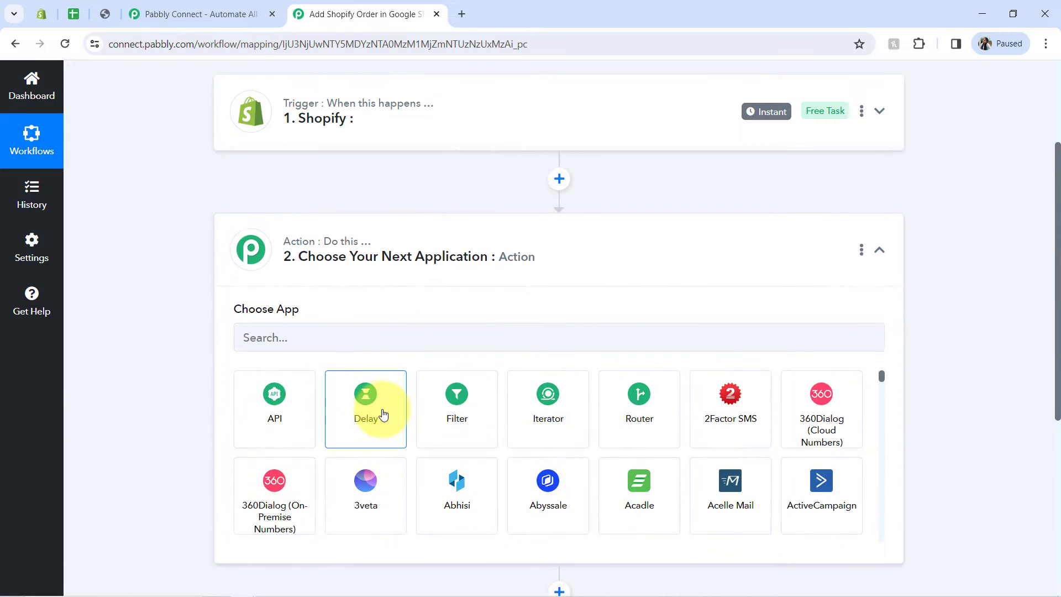
left_click(261, 323)
type("sheet")
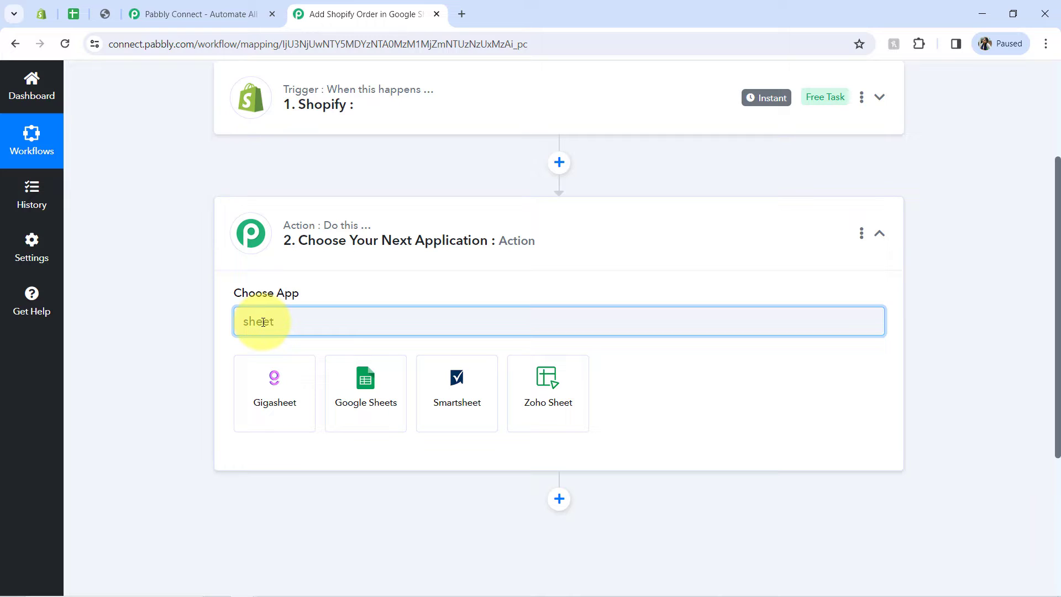
left_click(371, 386)
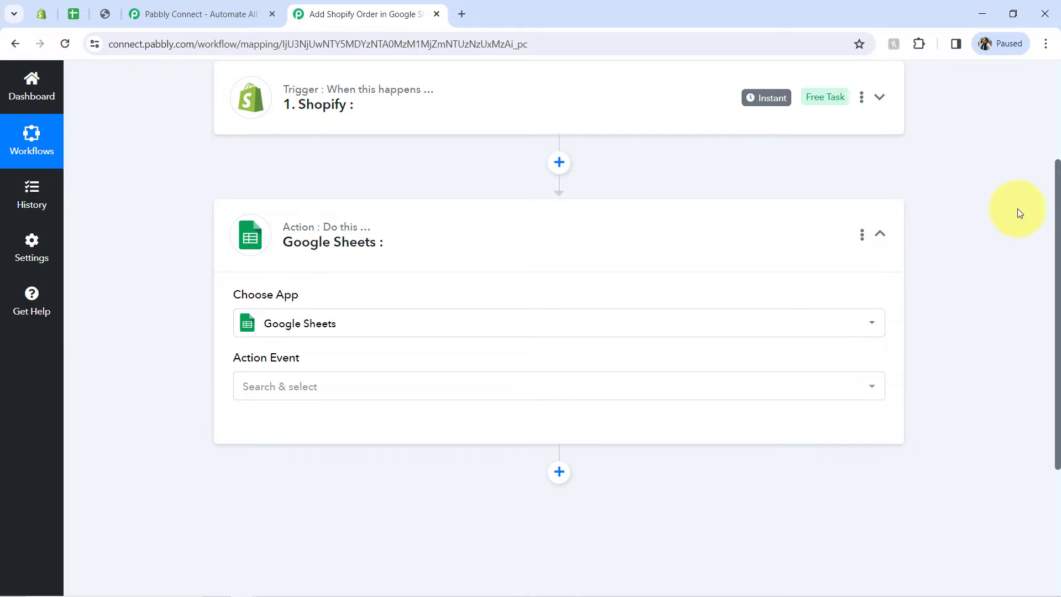
Step: Set the trigger event of the workflow's Shopify step to New Order
left_click_drag(1058, 260, 1019, 107)
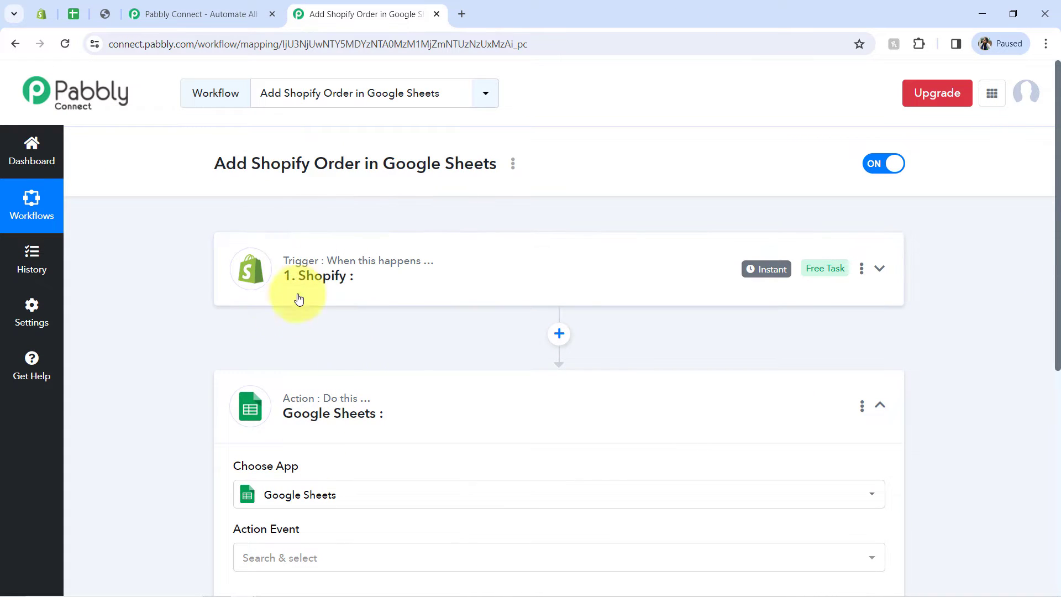
left_click(308, 277)
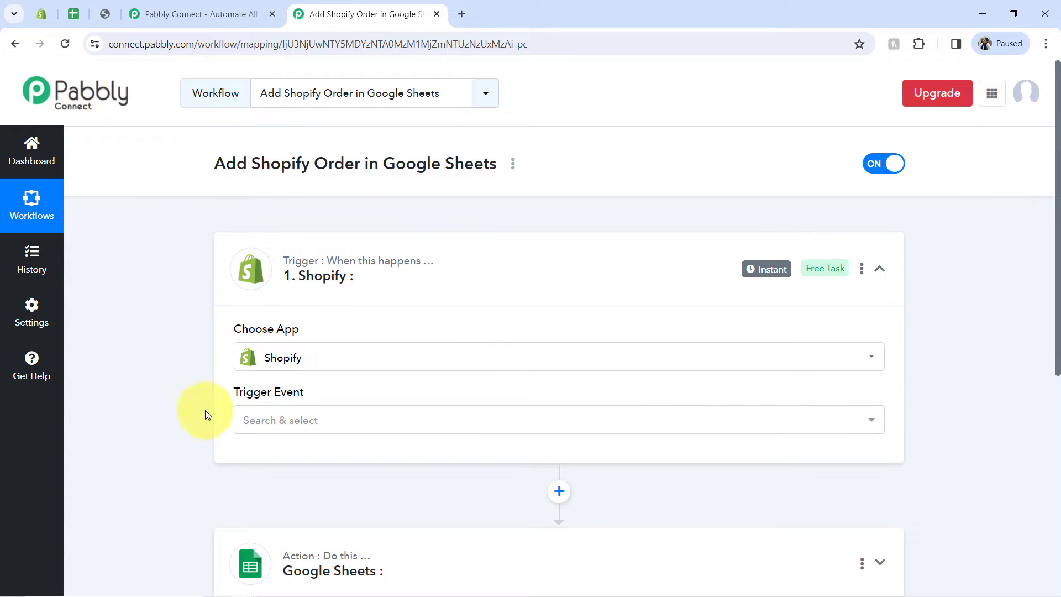
left_click(262, 423)
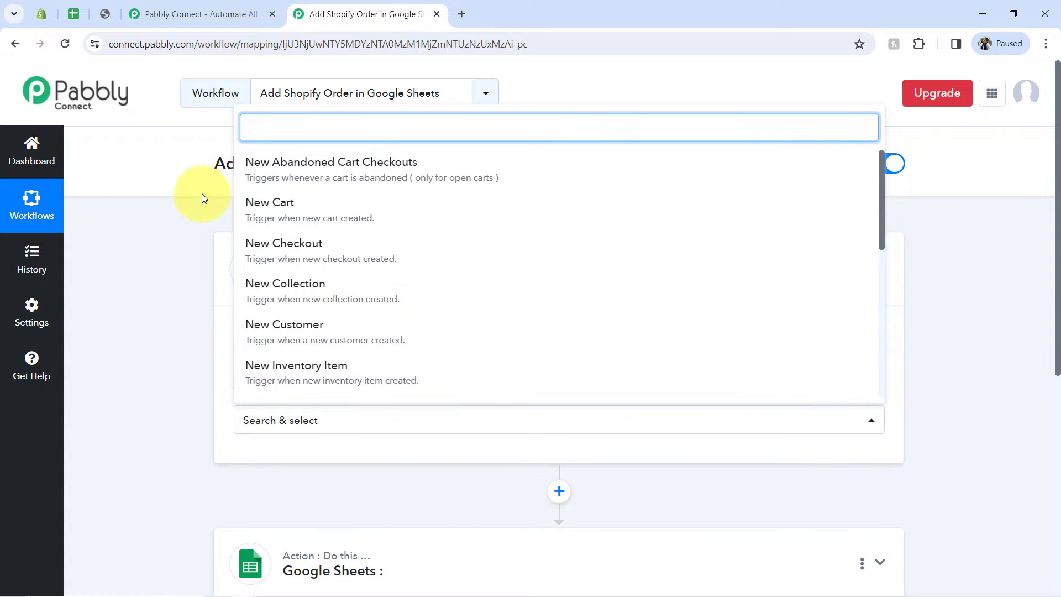
type("o")
key("BackSpace")
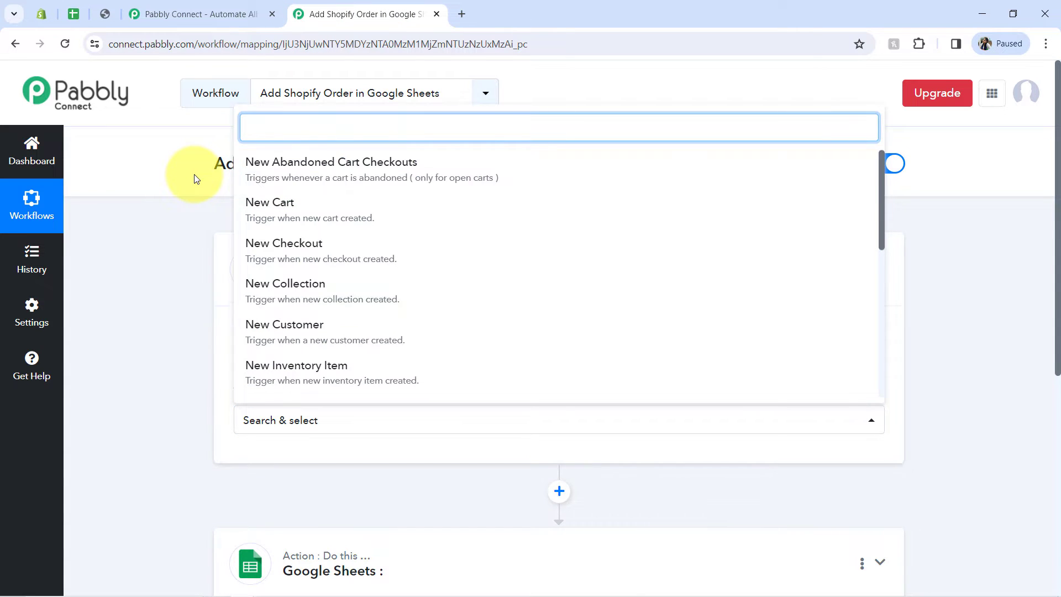
type("ord")
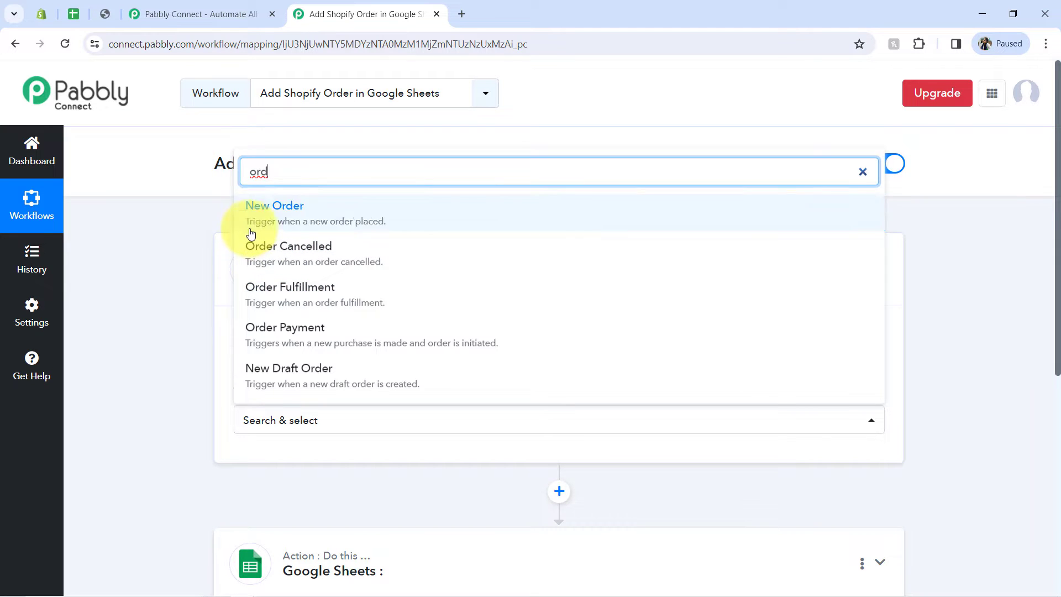
left_click(356, 223)
Step: Turn off Simple Response for the Shopify trigger, copy its webhook URL and read the setup instructions below it
scroll(1059, 231, "down", 1)
scroll(1058, 231, "down", 1)
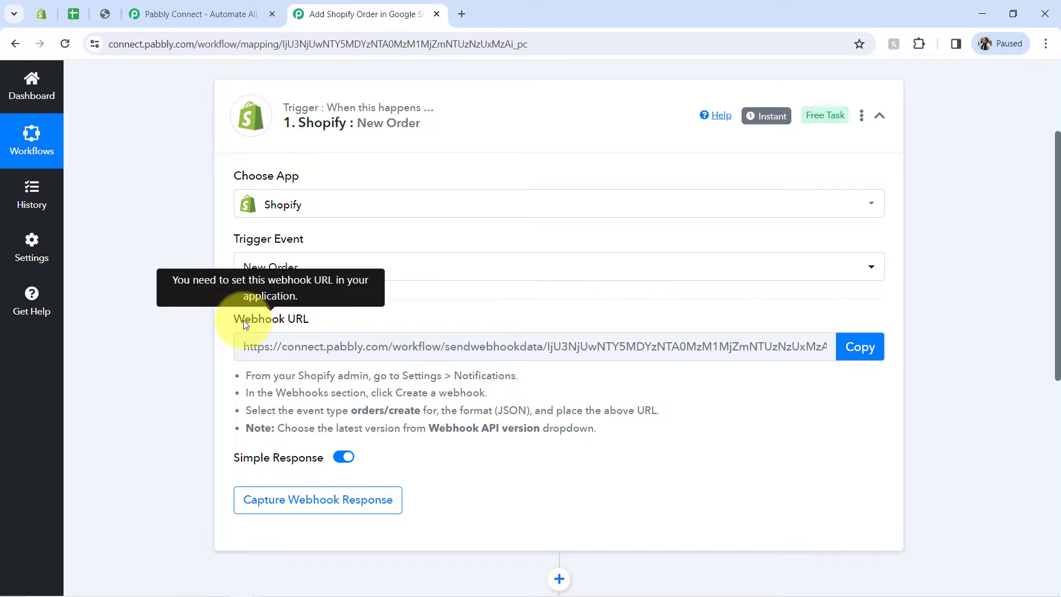
left_click_drag(243, 319, 334, 350)
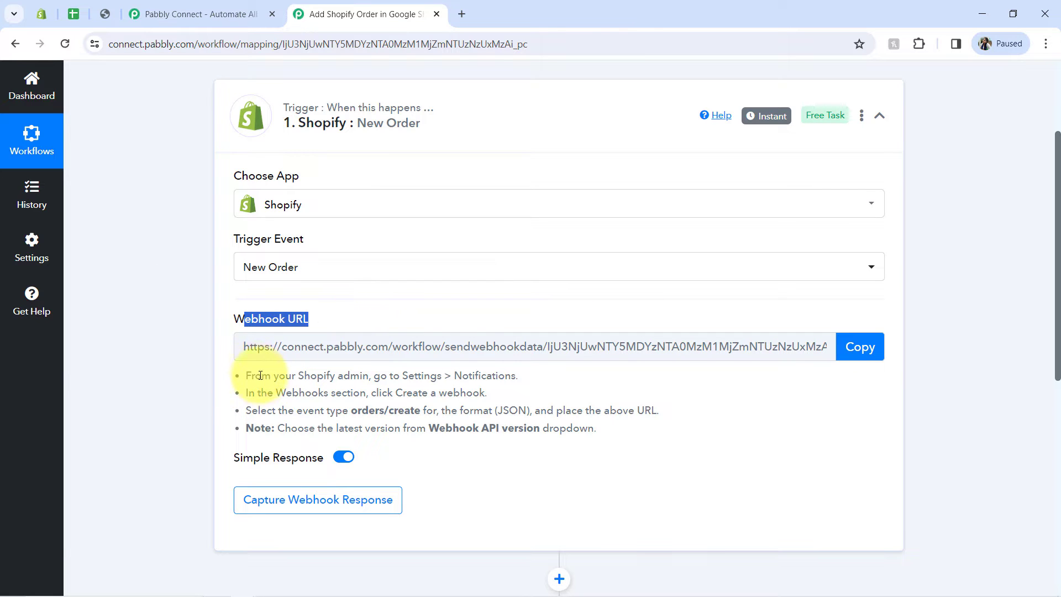
left_click_drag(260, 375, 587, 440)
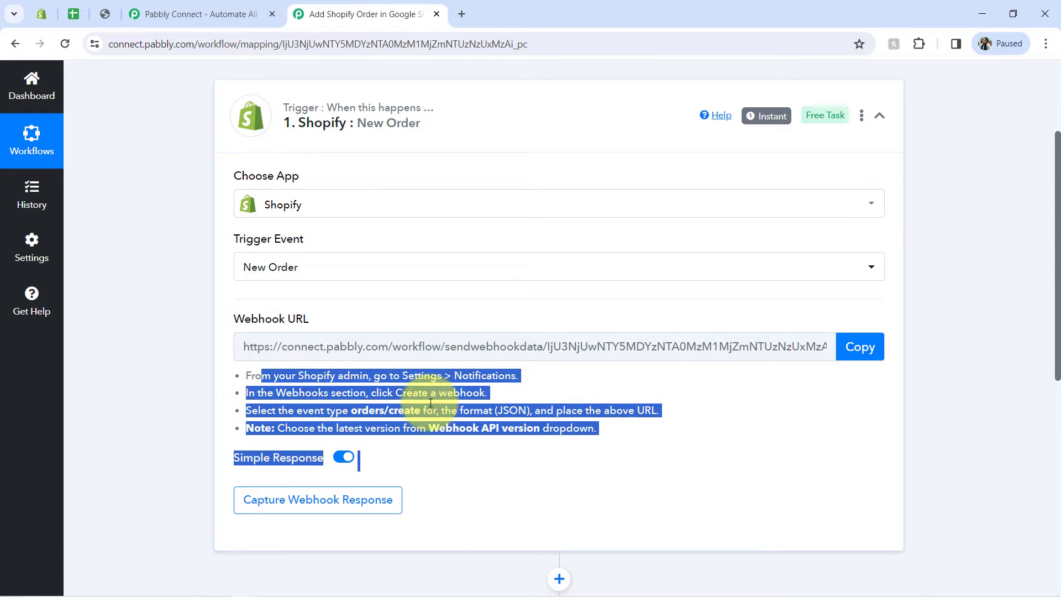
left_click(415, 397)
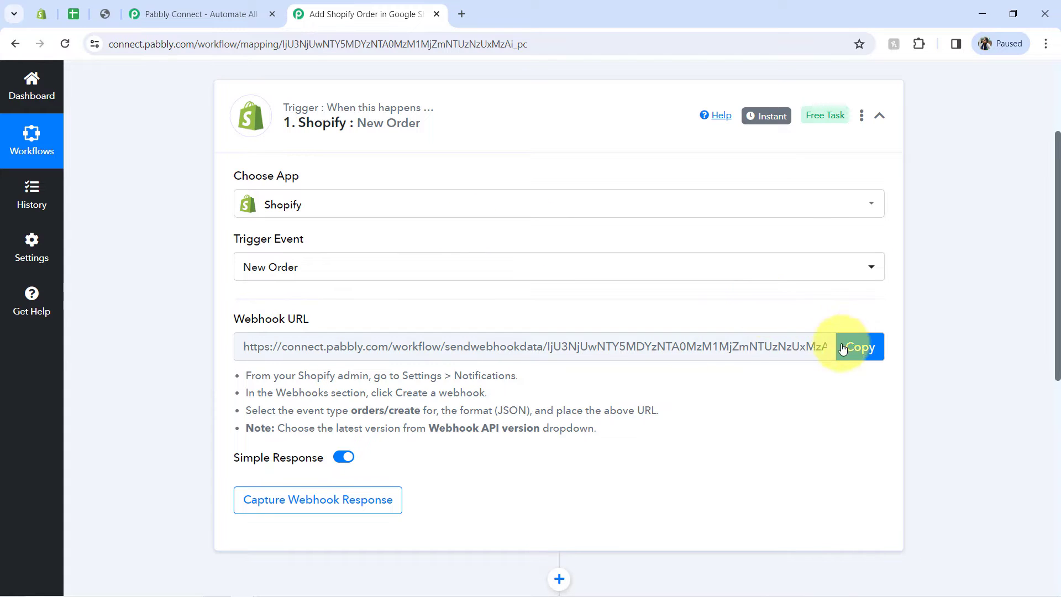
left_click_drag(284, 373, 509, 426)
left_click(437, 409)
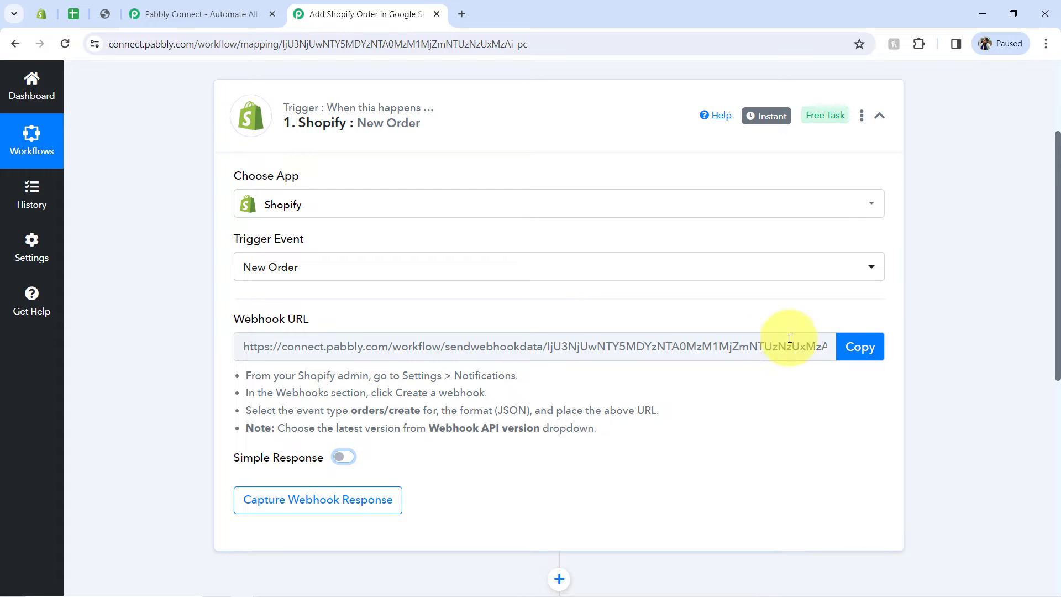
left_click(860, 347)
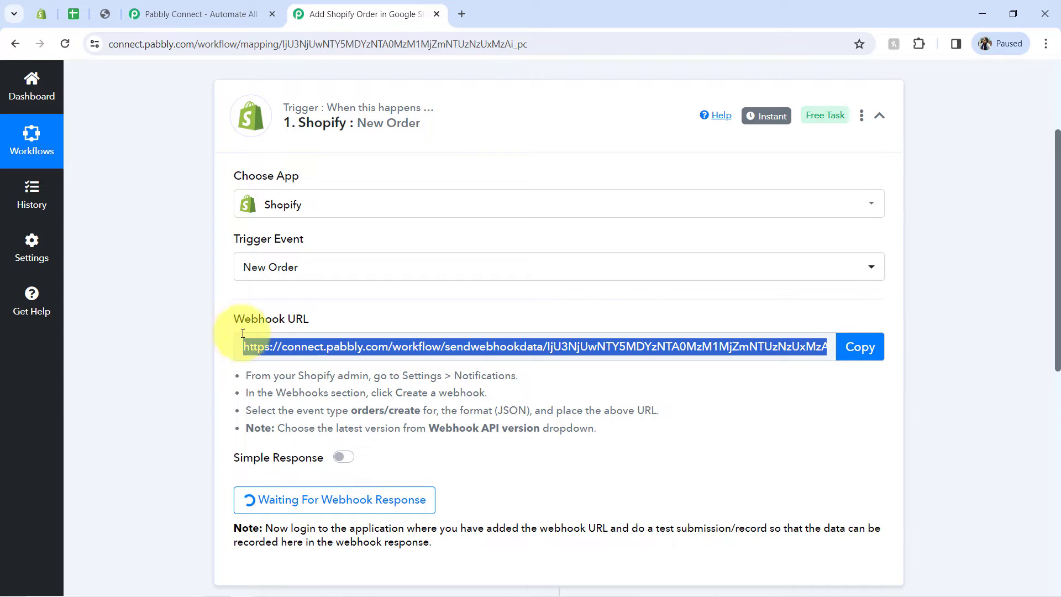
left_click_drag(261, 376, 559, 445)
left_click(332, 394)
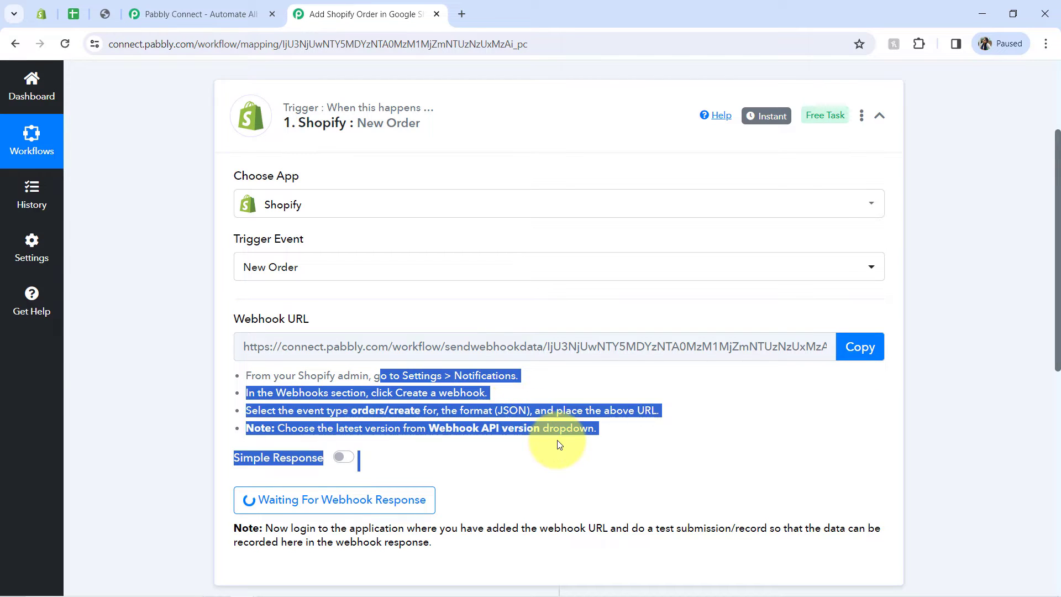
left_click(409, 390)
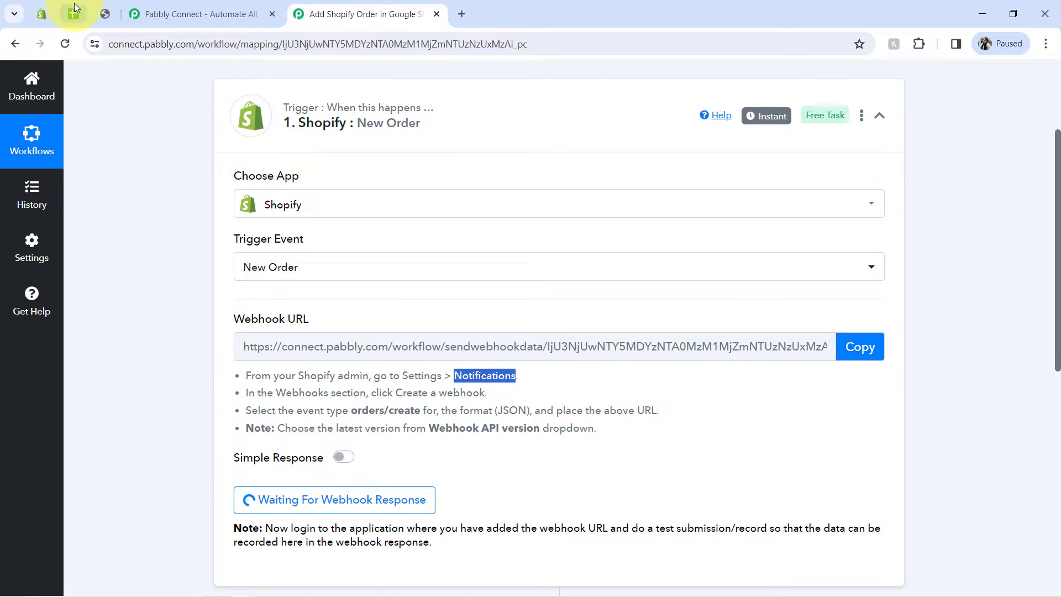
Step: Switch to the Shopify admin and open the store's Notifications settings
left_click(48, 15)
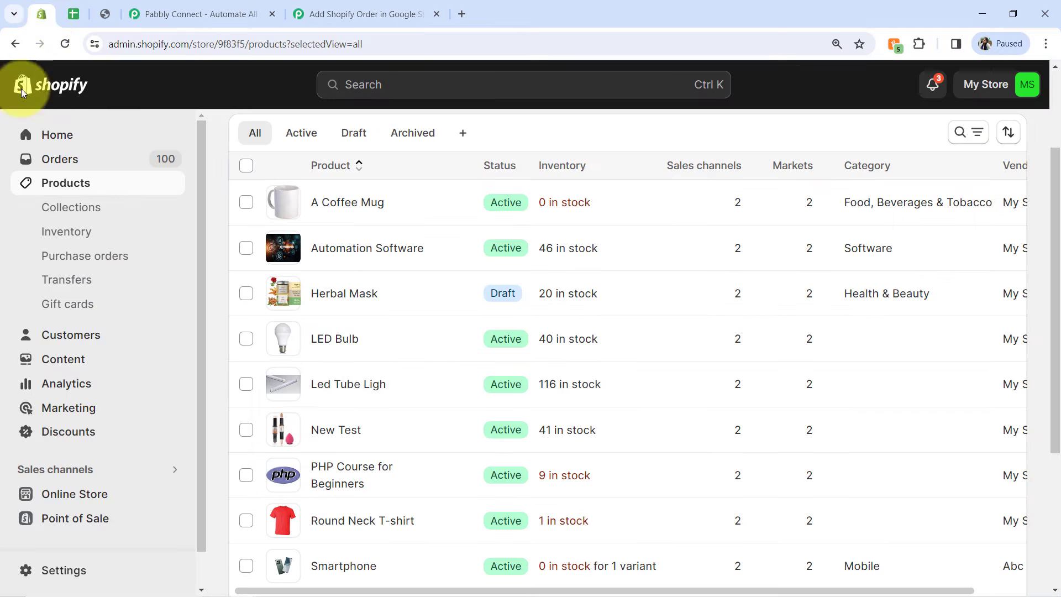
scroll(182, 403, "down", 1)
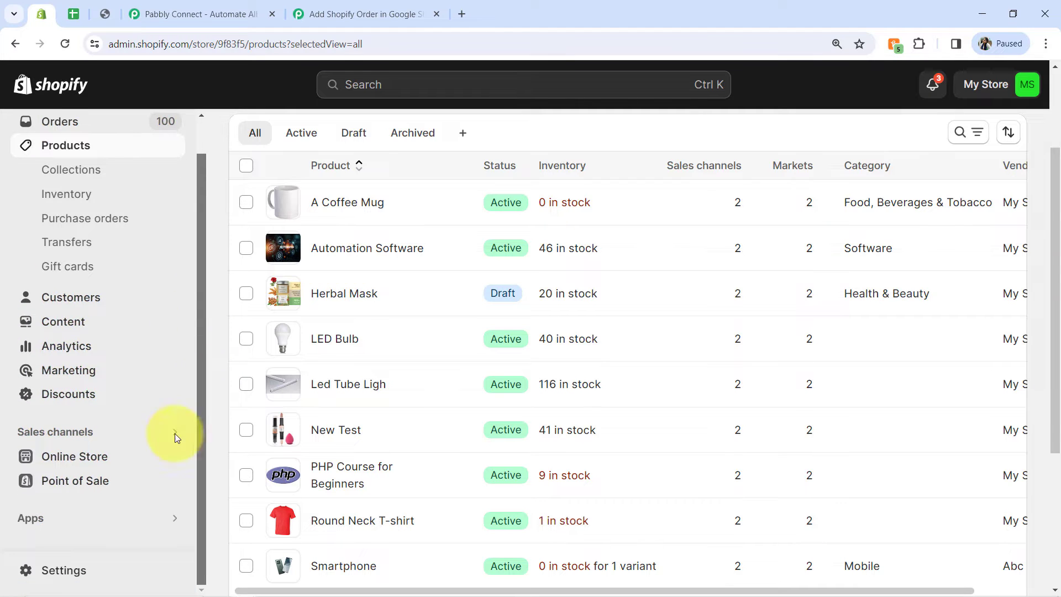
left_click(51, 570)
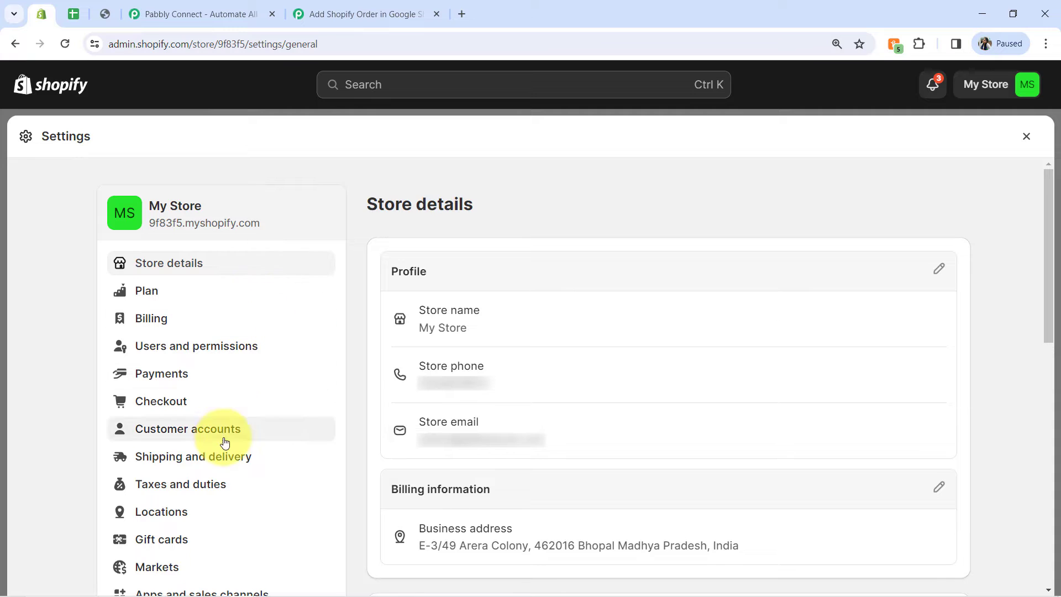
key("ctrl+f")
type("no")
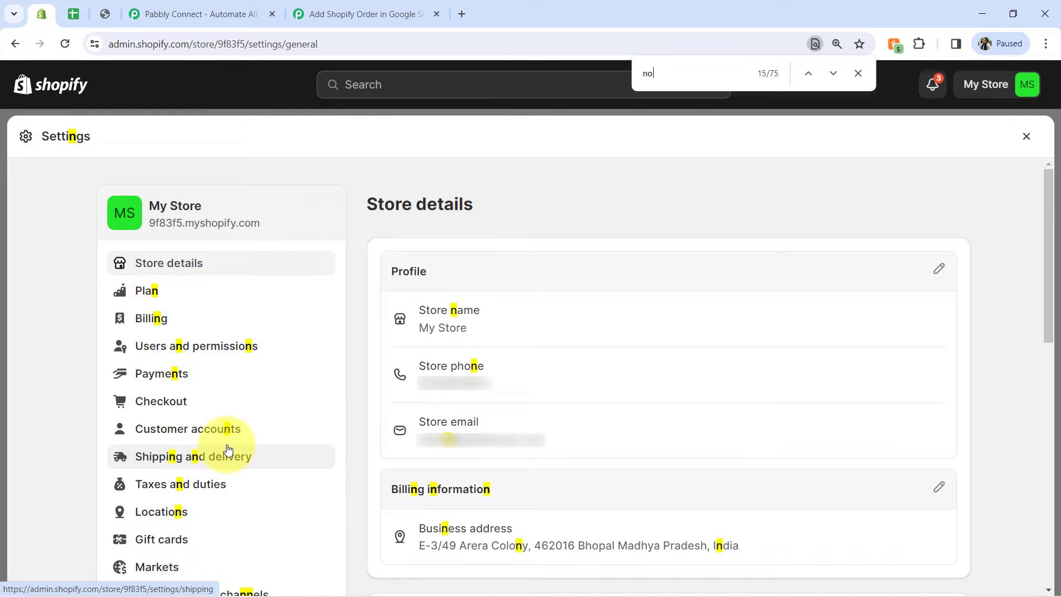
type("ti")
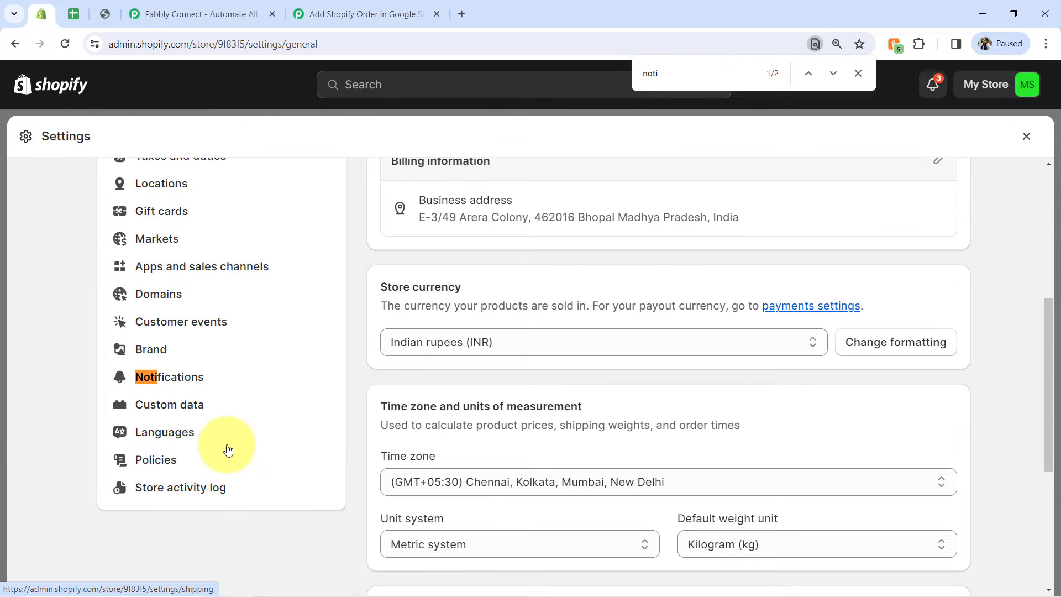
left_click(175, 377)
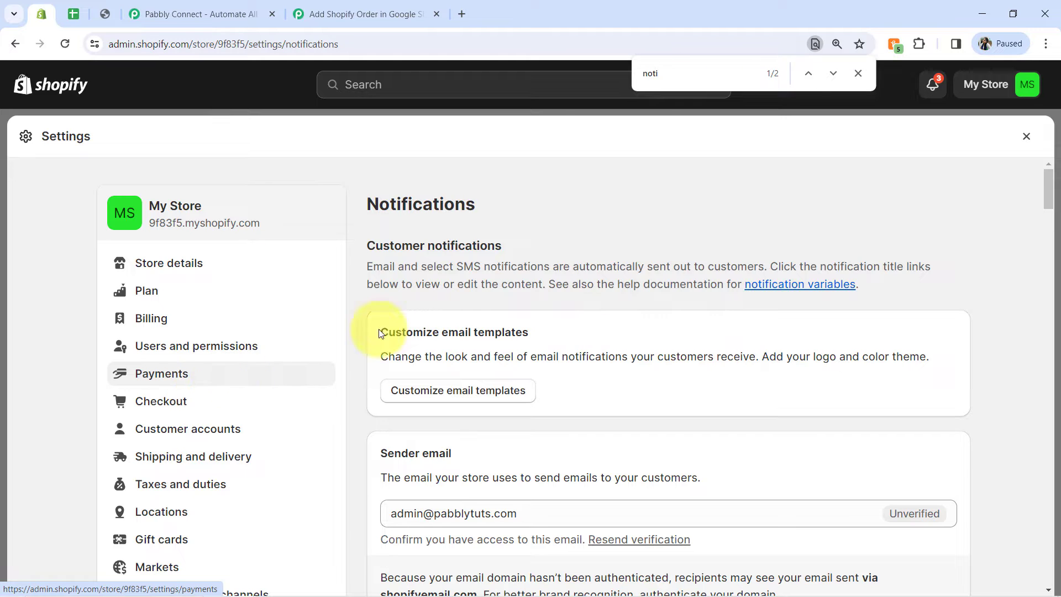
Step: Start a new webhook in the Shopify notification settings and paste the copied Pabbly Connect webhook URL as its URL
left_click_drag(1050, 195, 1049, 589)
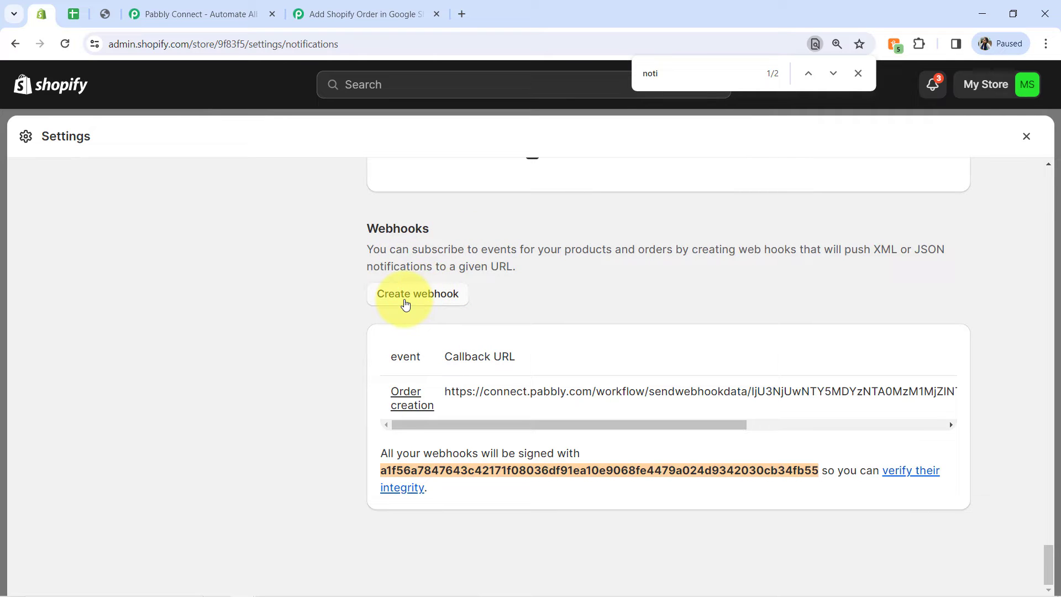
left_click(405, 303)
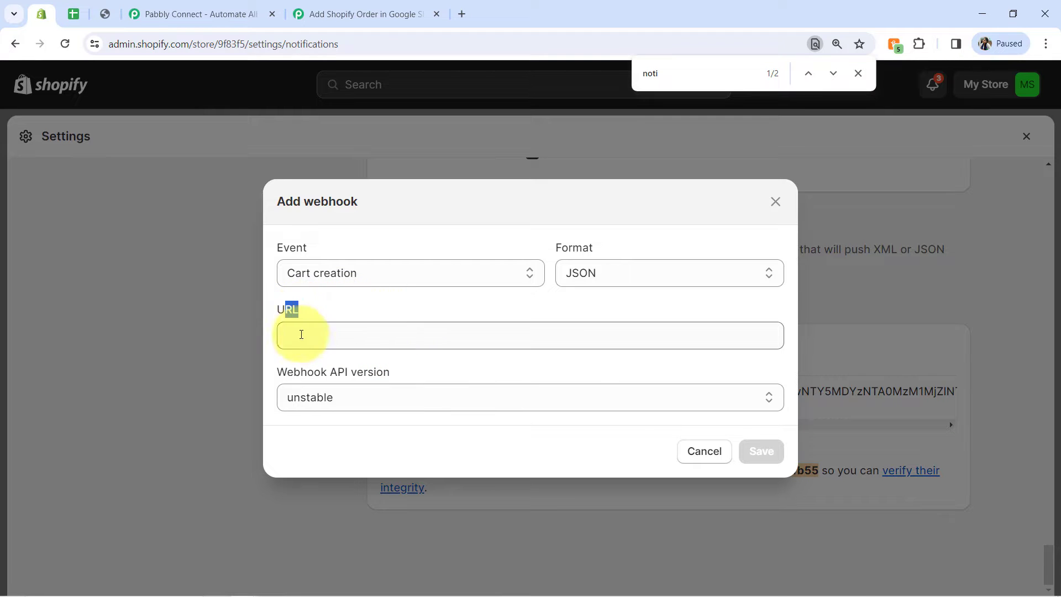
left_click(310, 334)
key("ctrl+v")
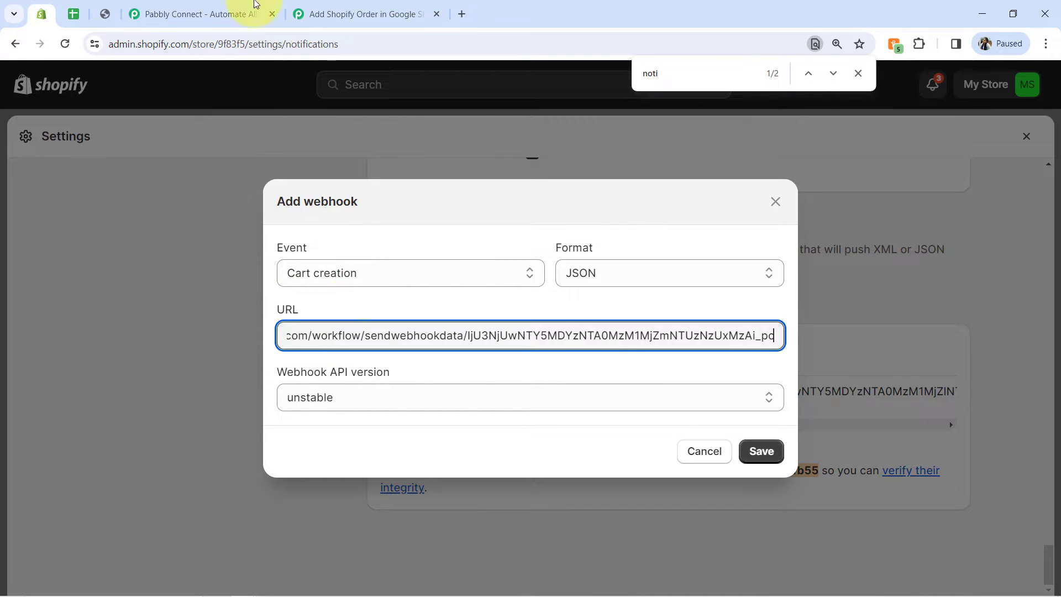
Step: Check the event type in the Pabbly Connect instructions and set the Shopify webhook's event to Order creation
left_click(331, 12)
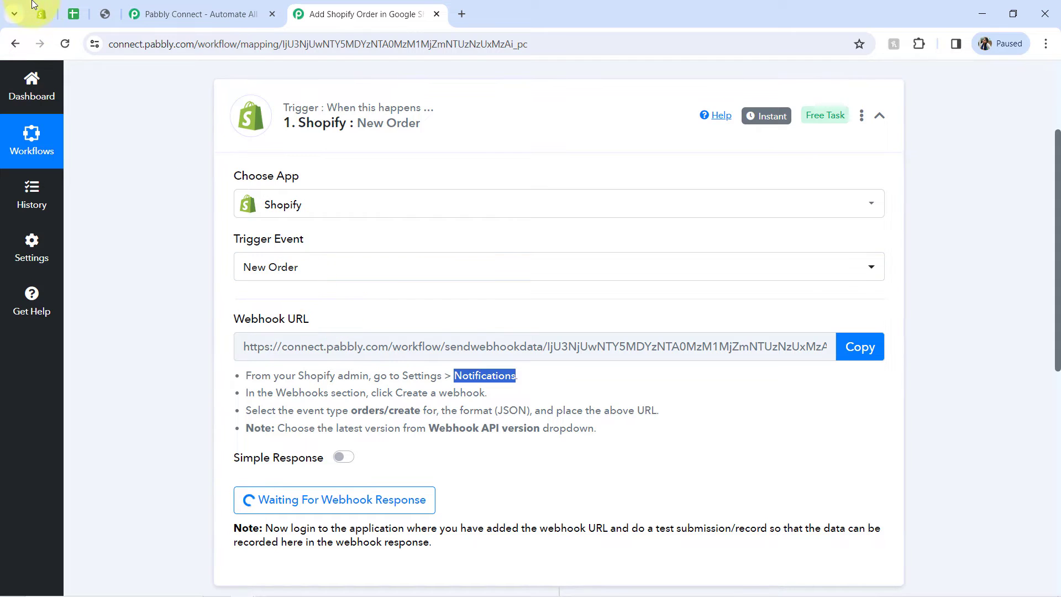
left_click(49, 18)
left_click(336, 272)
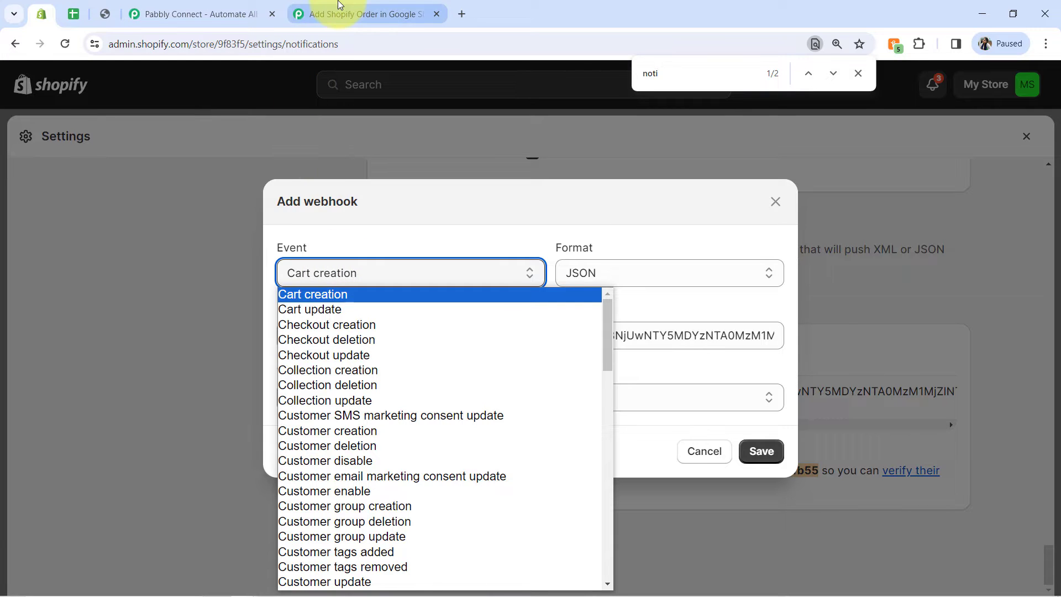
left_click(341, 8)
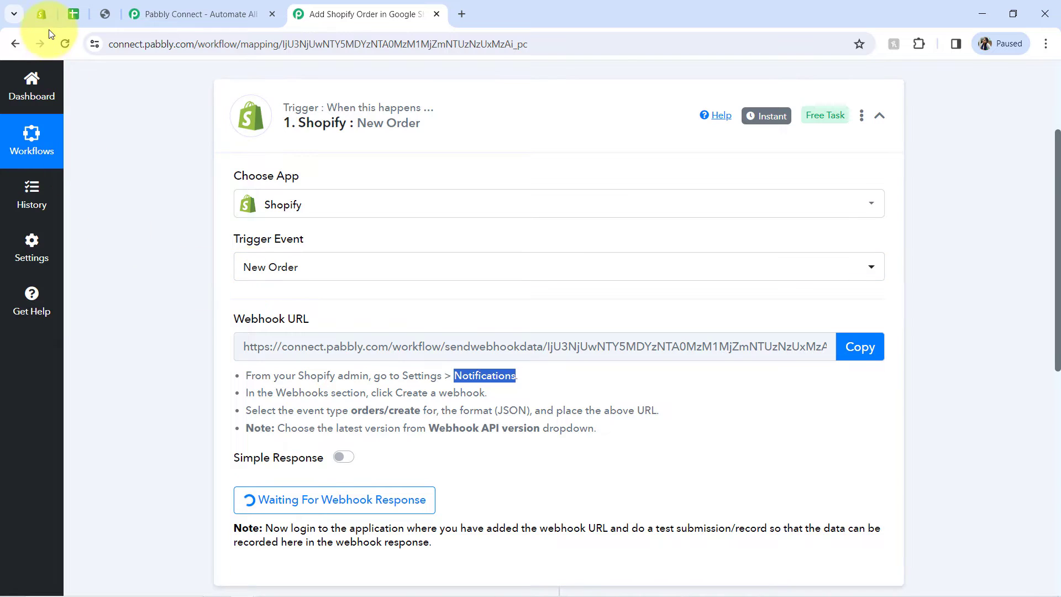
left_click(42, 15)
left_click(315, 264)
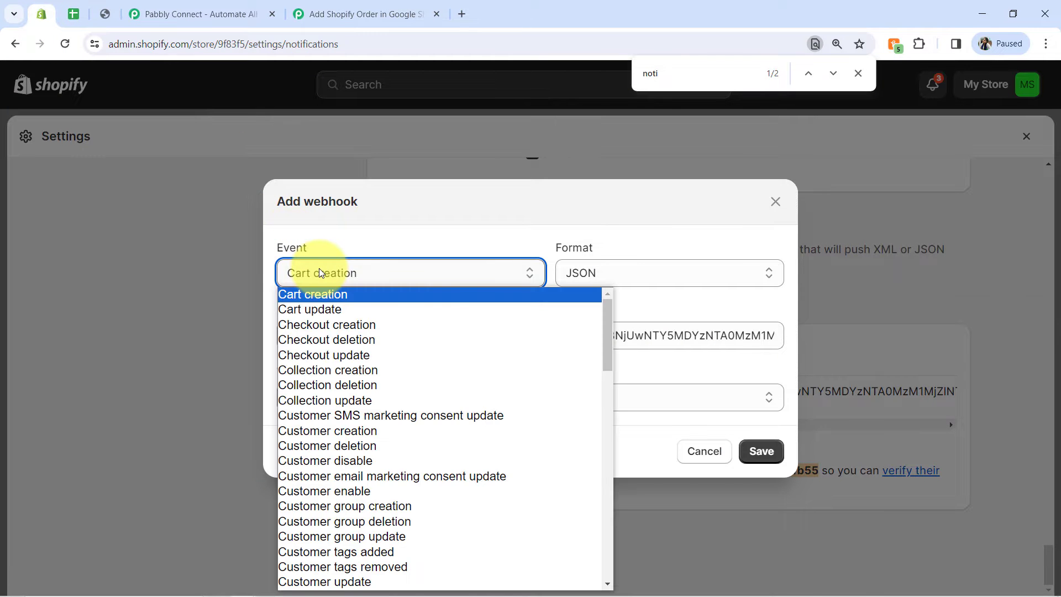
type("o")
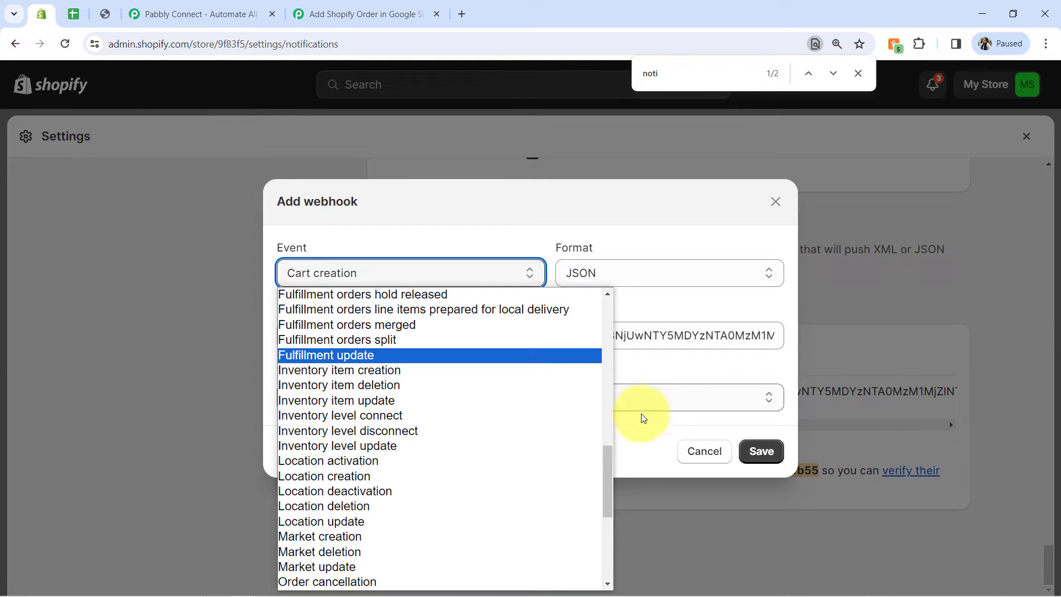
left_click_drag(610, 467, 611, 495)
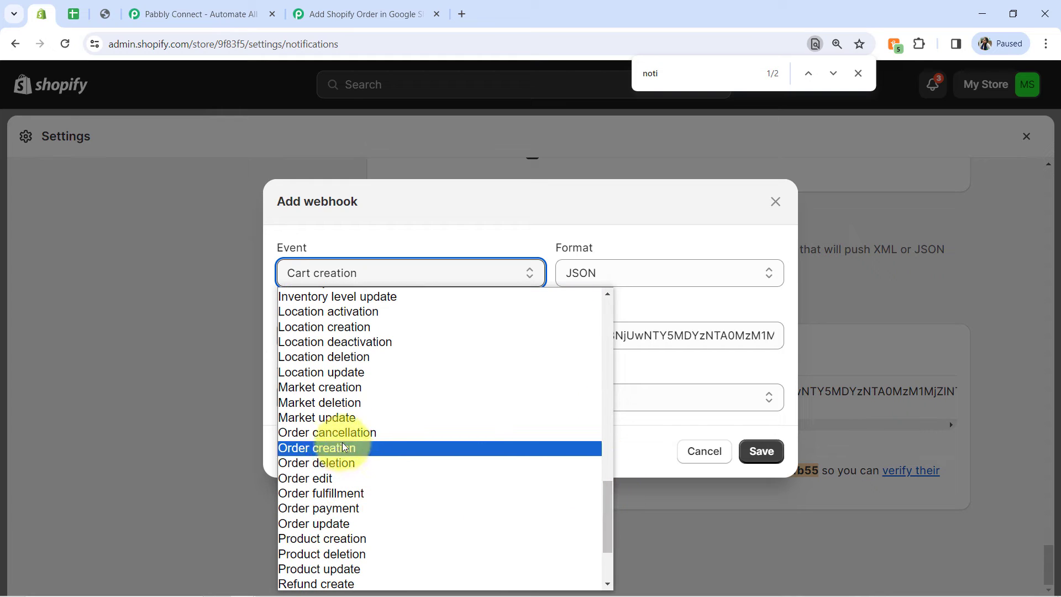
left_click(313, 448)
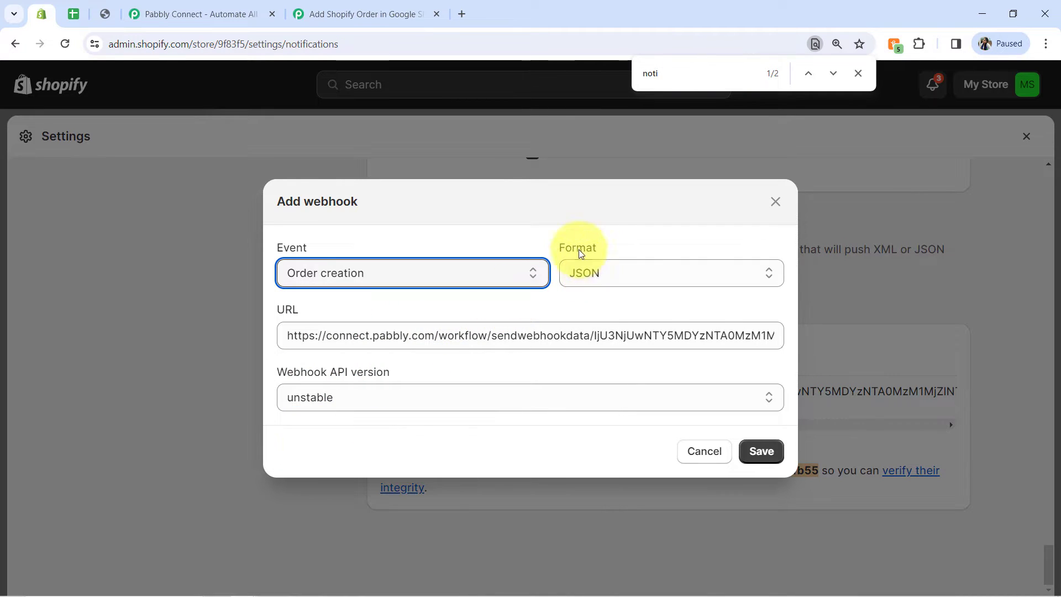
Step: Save the webhook in JSON format with API version 2024-01 (Release candidate) and switch back to the Pabbly Connect workflow
left_click(581, 270)
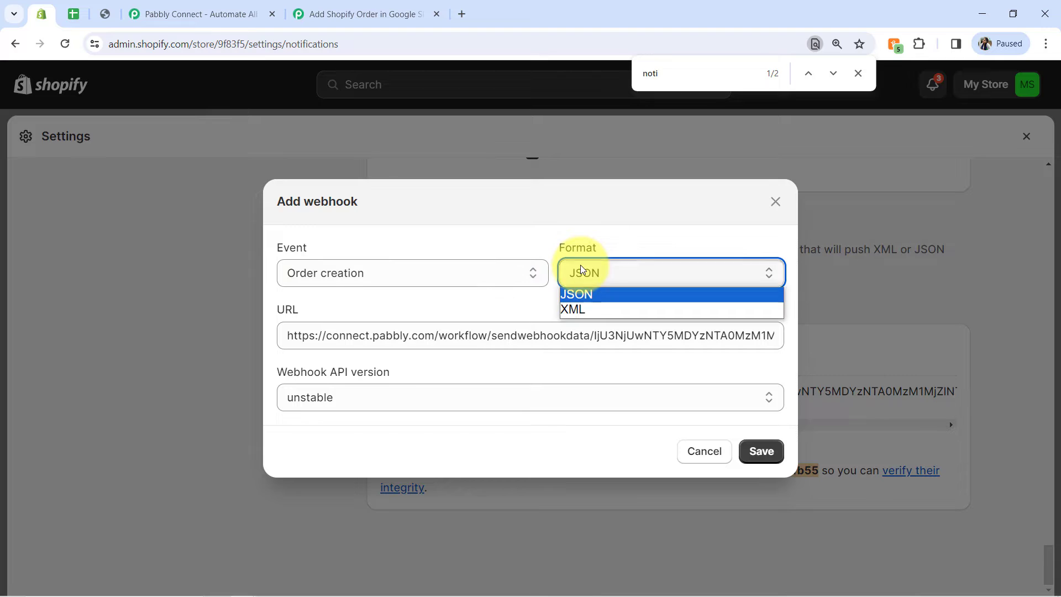
left_click(601, 234)
left_click(324, 397)
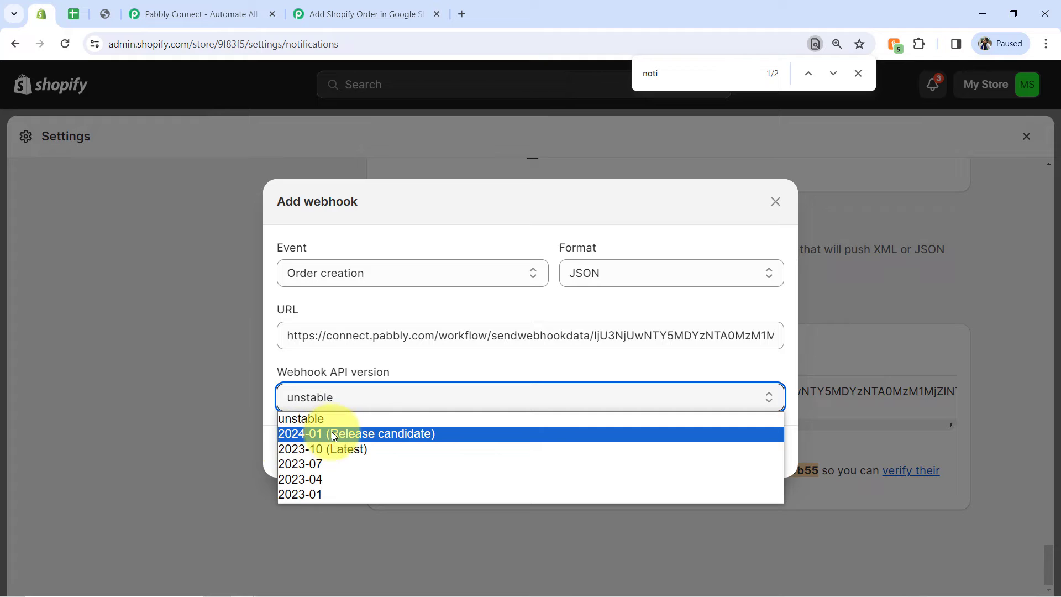
left_click(308, 437)
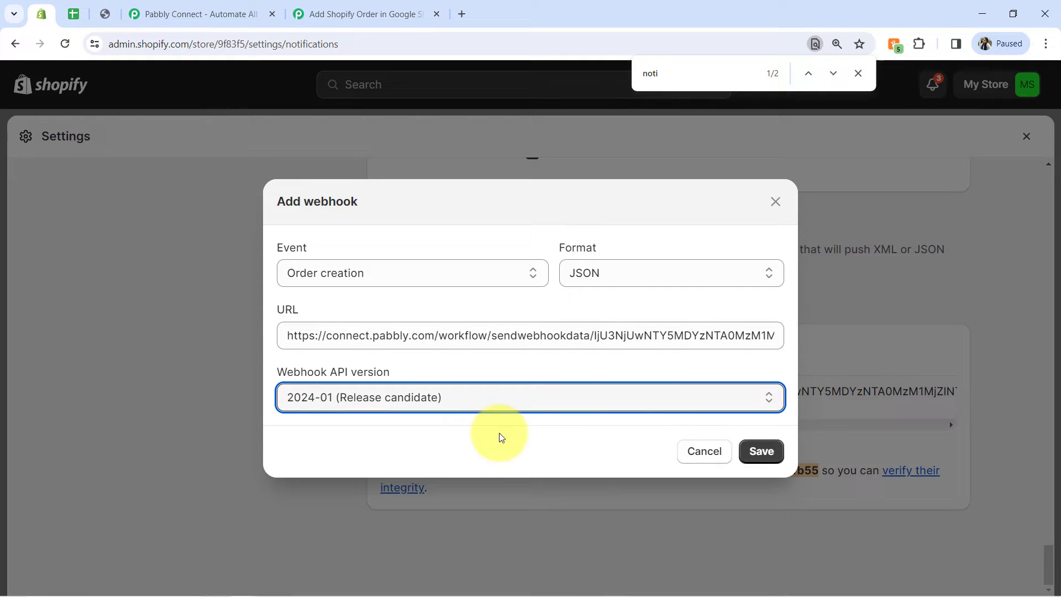
left_click(746, 453)
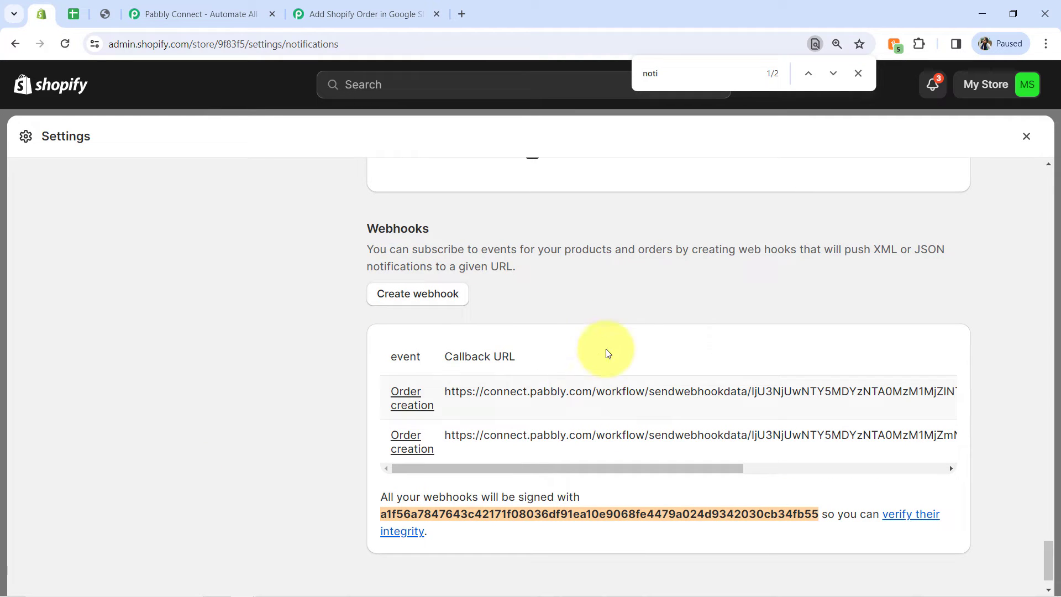
left_click(860, 73)
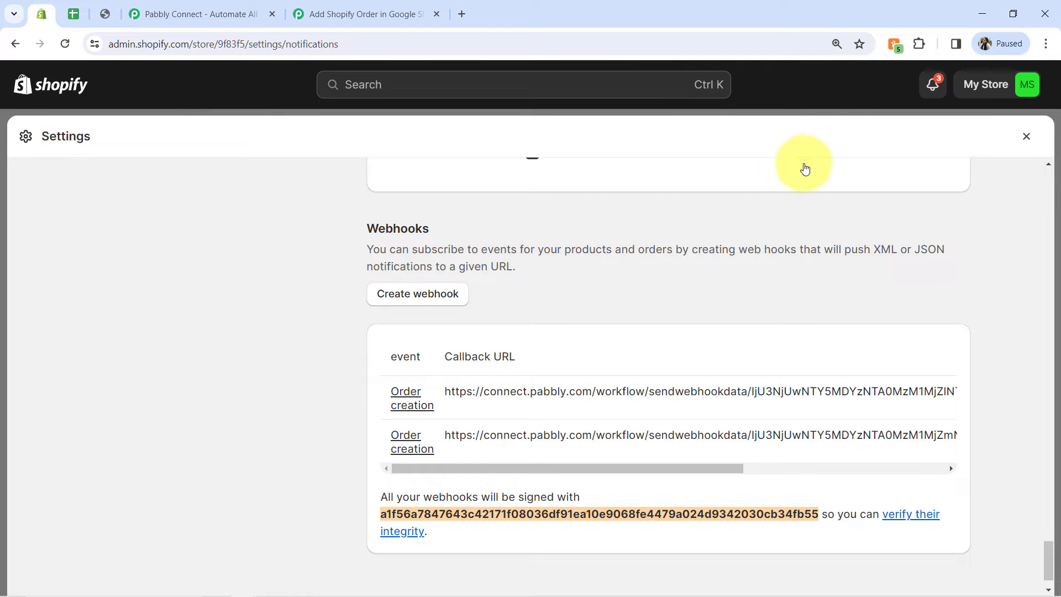
left_click(327, 7)
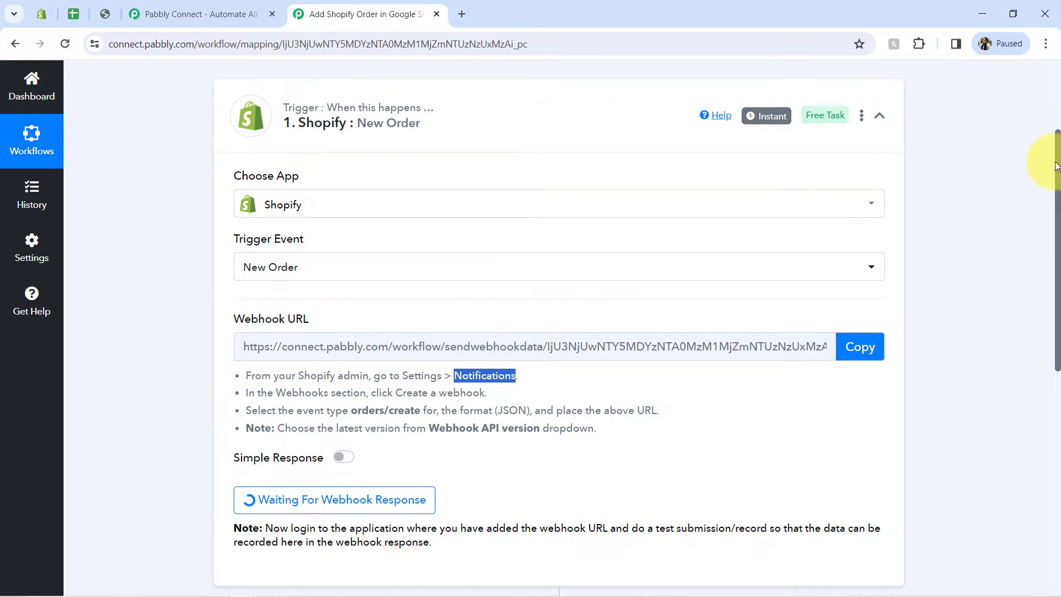
Step: Read the note about doing a test submission for the webhook response and switch to the Shopify storefront
scroll(1055, 166, "down", 2)
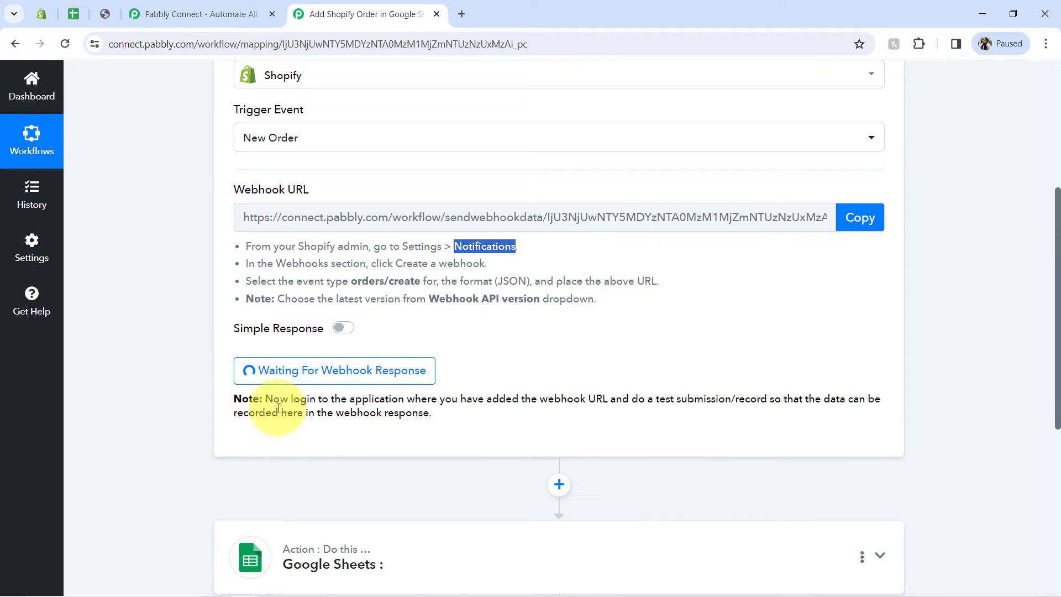
left_click_drag(427, 399, 688, 421)
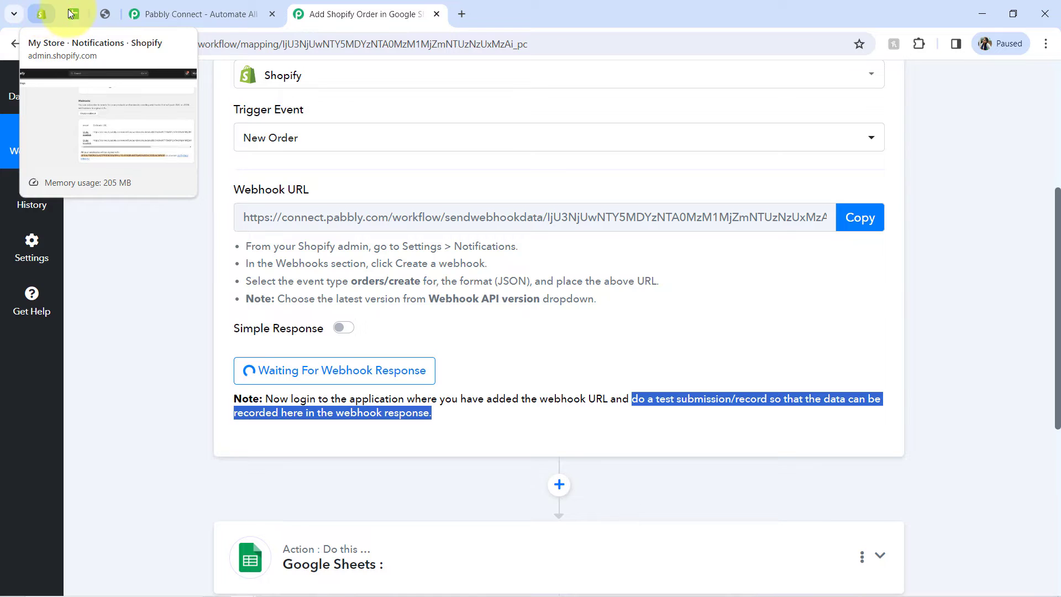
left_click(97, 15)
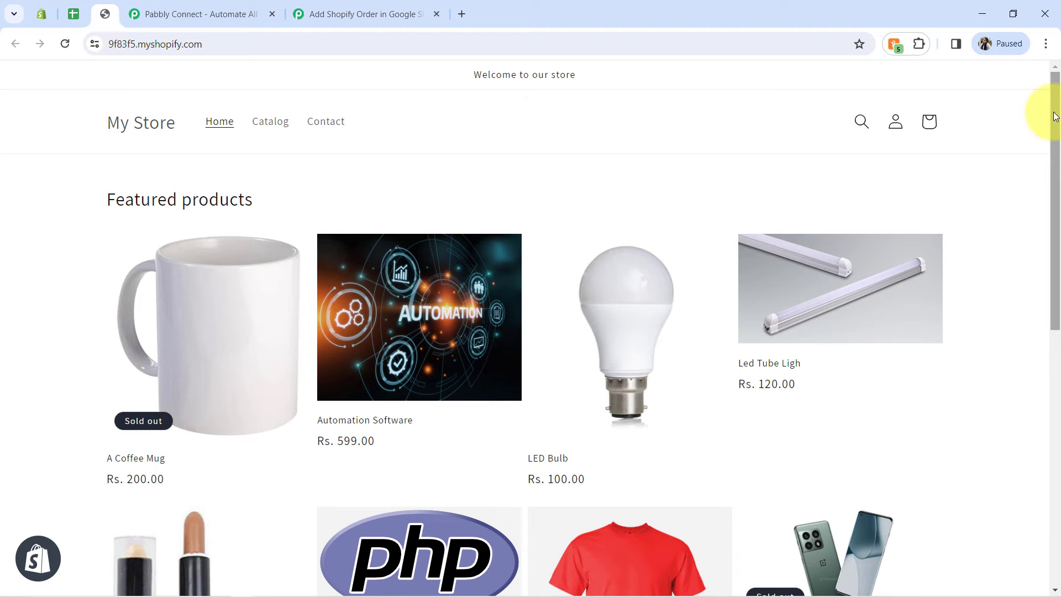
Step: Try to add three Round Neck T-shirts to the store cart
left_click_drag(1055, 114, 1037, 260)
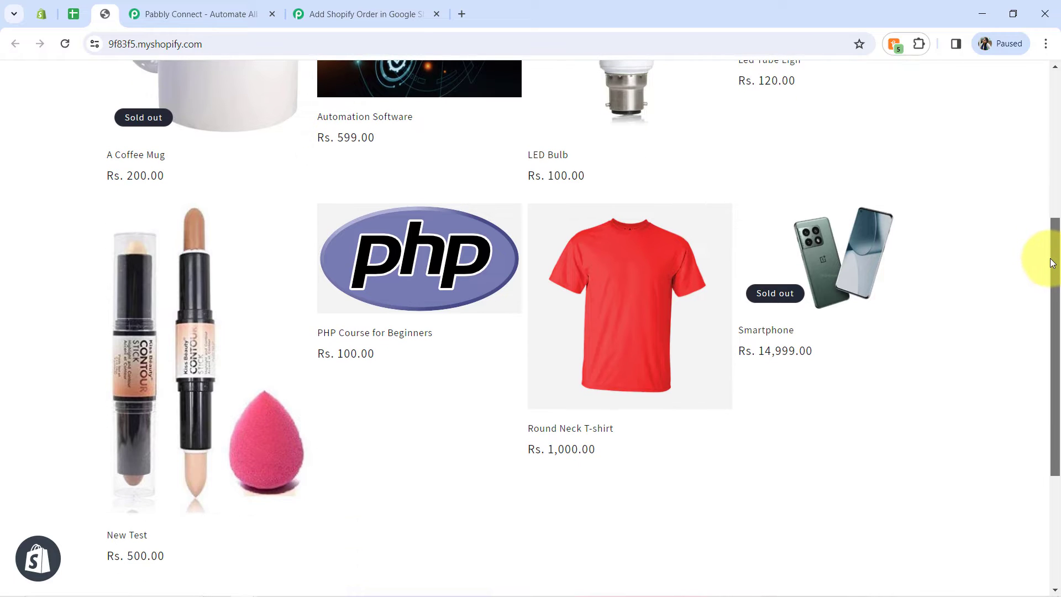
left_click(615, 365)
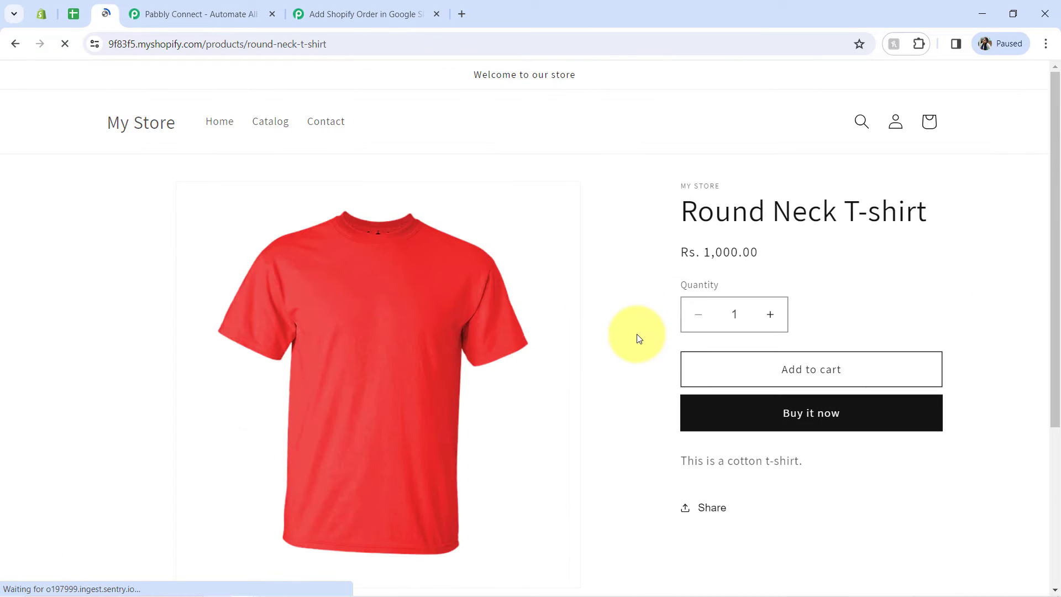
left_click(769, 315)
left_click(770, 315)
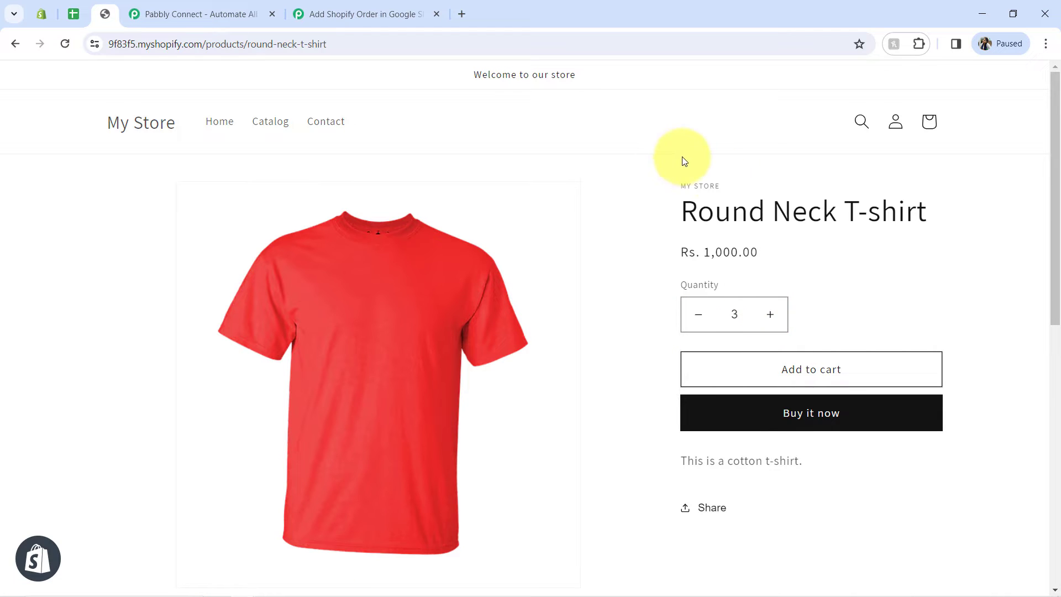
left_click(786, 369)
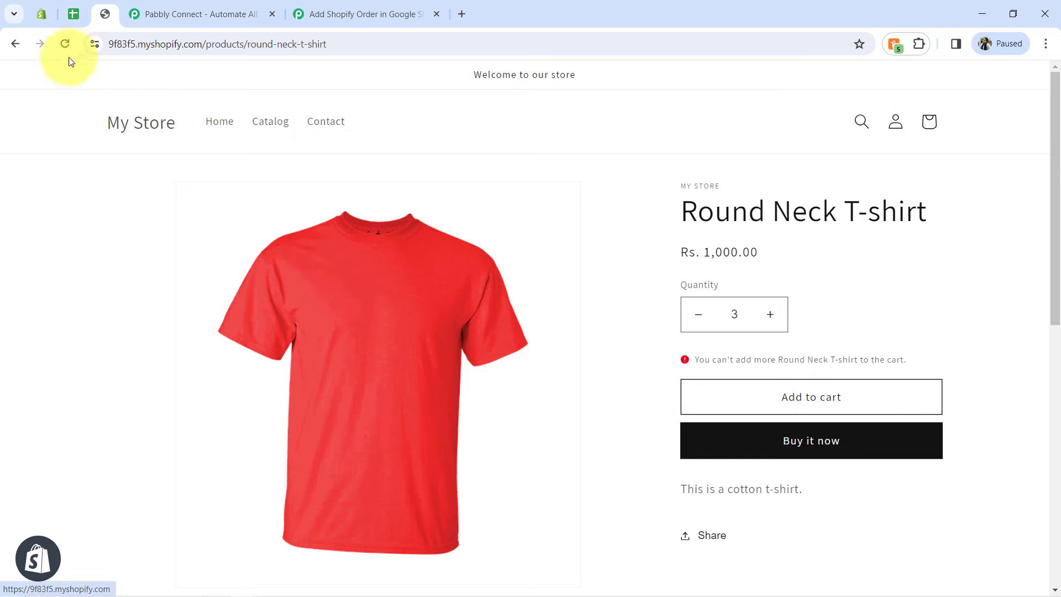
Step: Add one LED Bulb and one Led Tube Ligh to the store cart
left_click(120, 124)
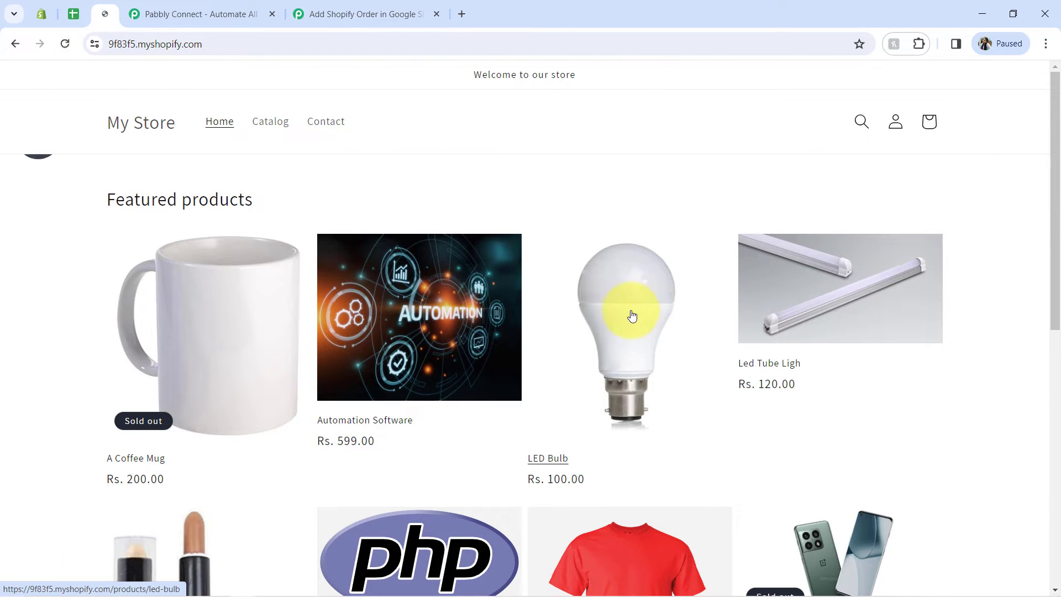
left_click(663, 315)
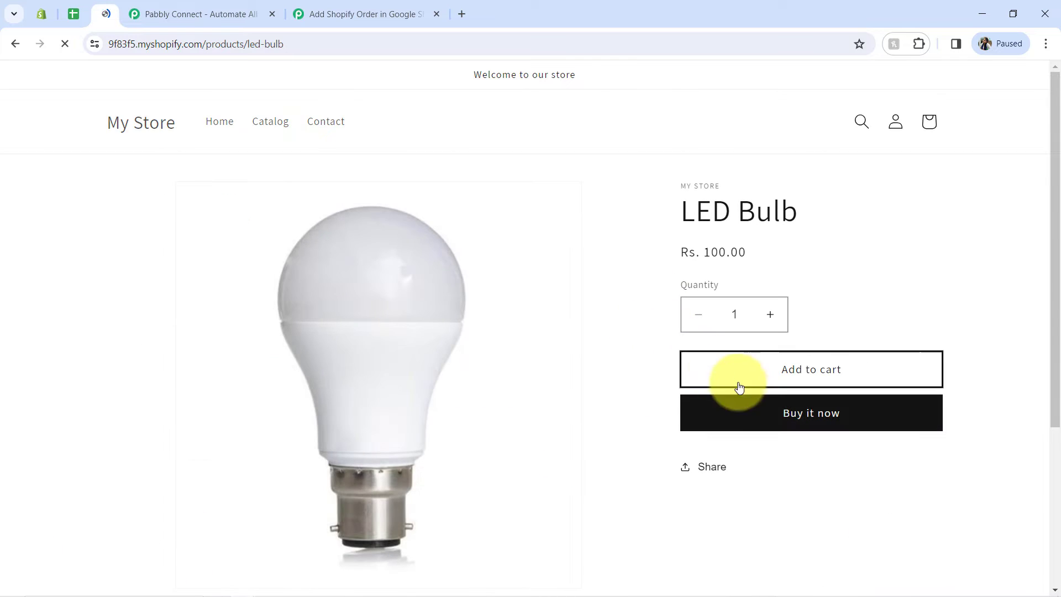
left_click(763, 368)
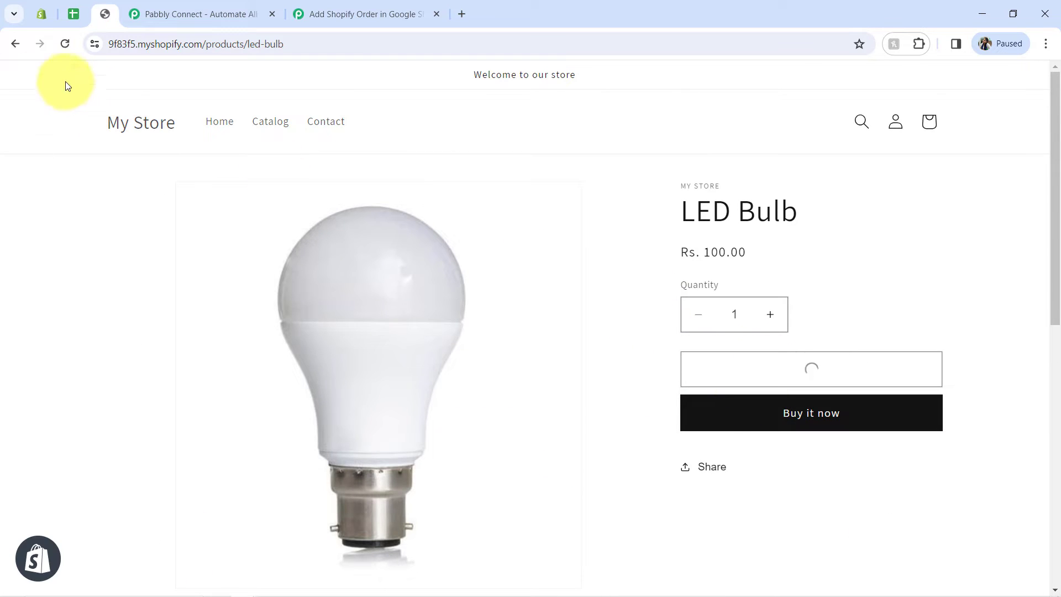
left_click(9, 48)
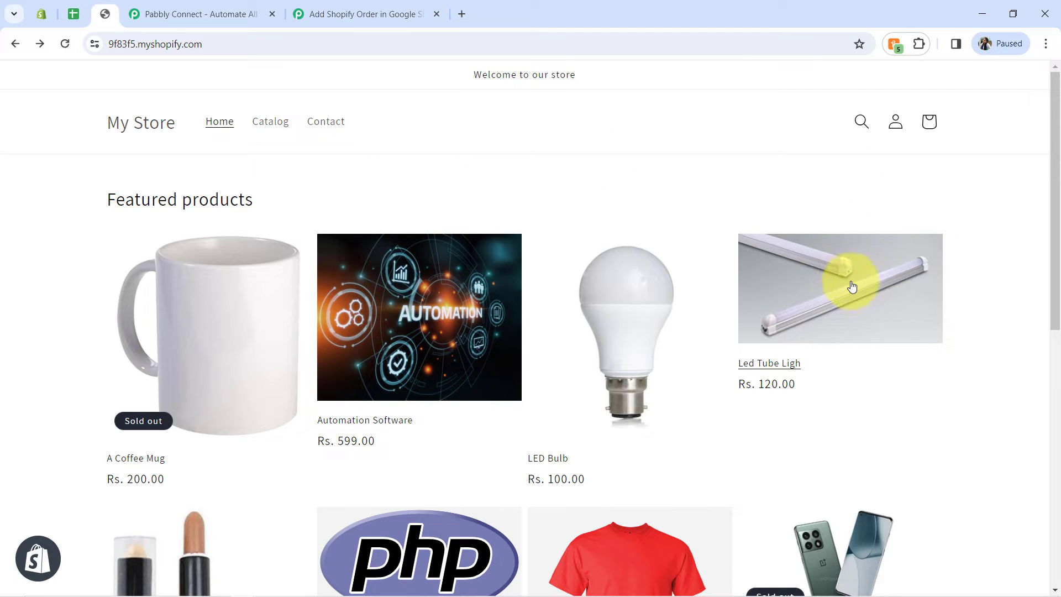
left_click(805, 287)
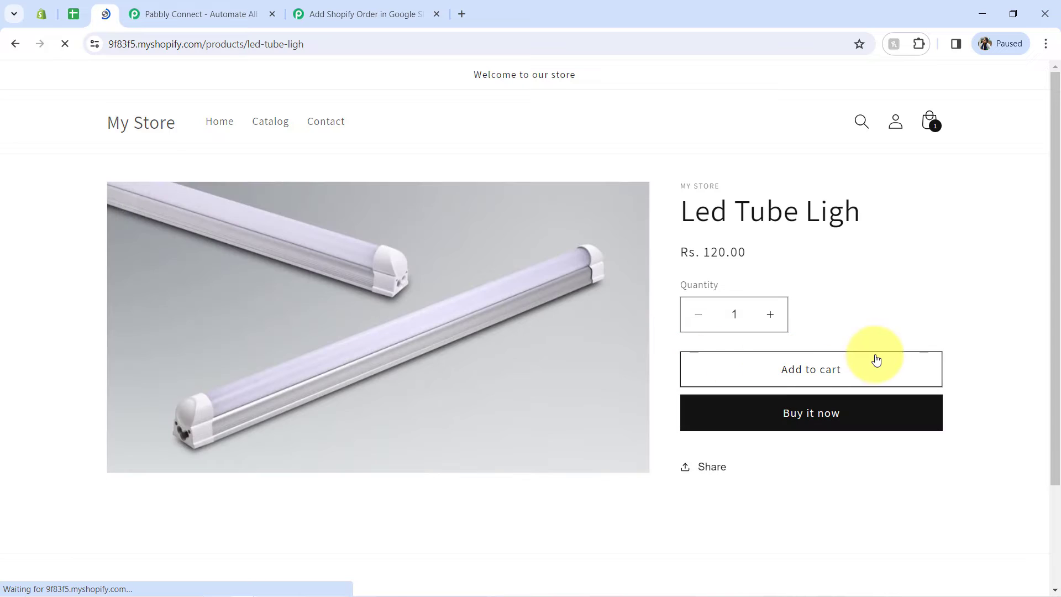
left_click(821, 381)
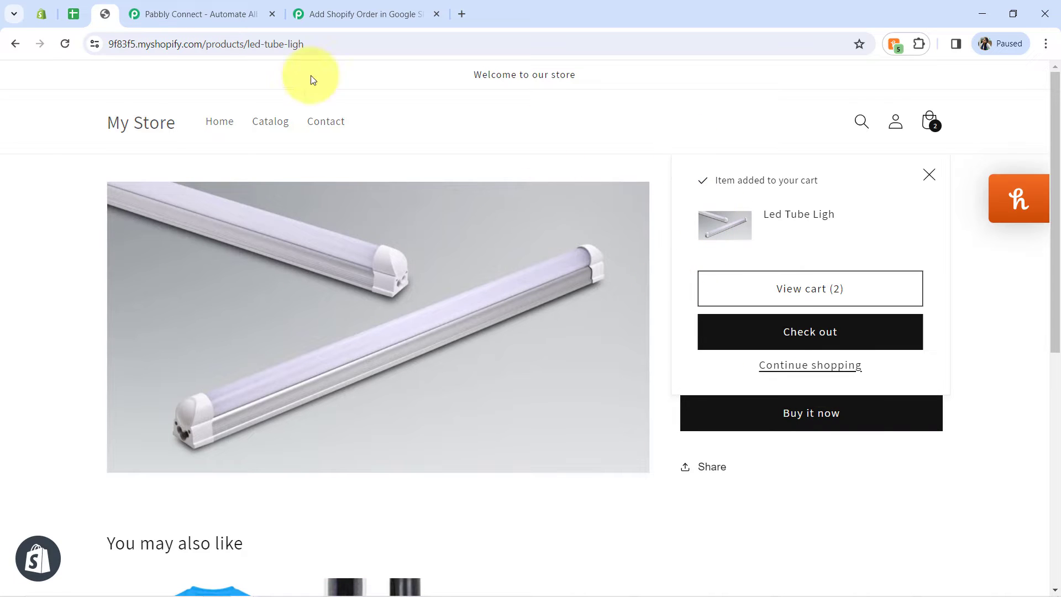
Step: Add two units of the New Test product to the cart and review the cart's contents
left_click(17, 43)
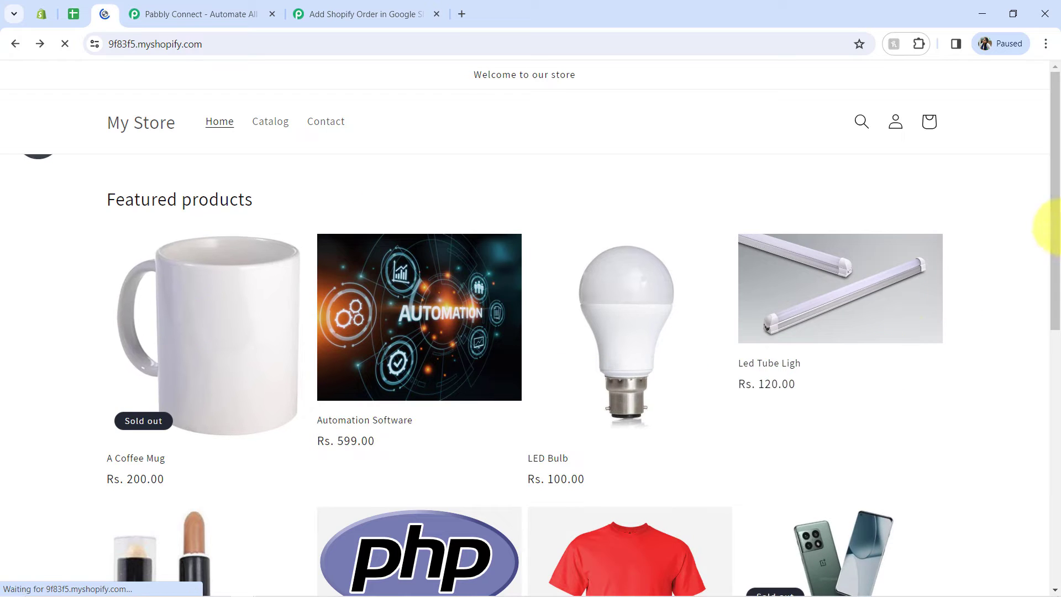
left_click_drag(1057, 230, 1037, 386)
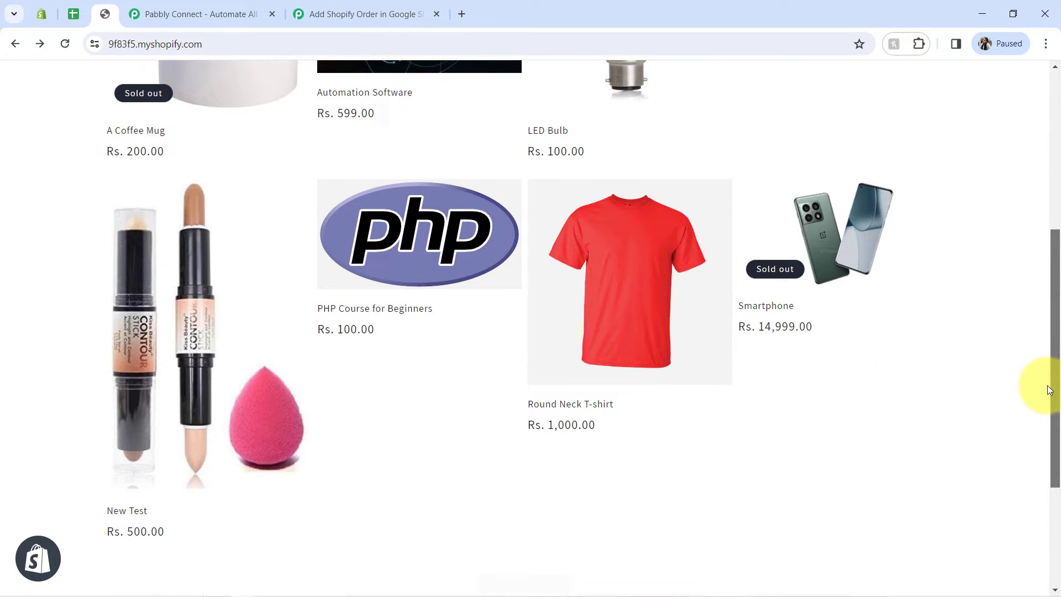
left_click(246, 326)
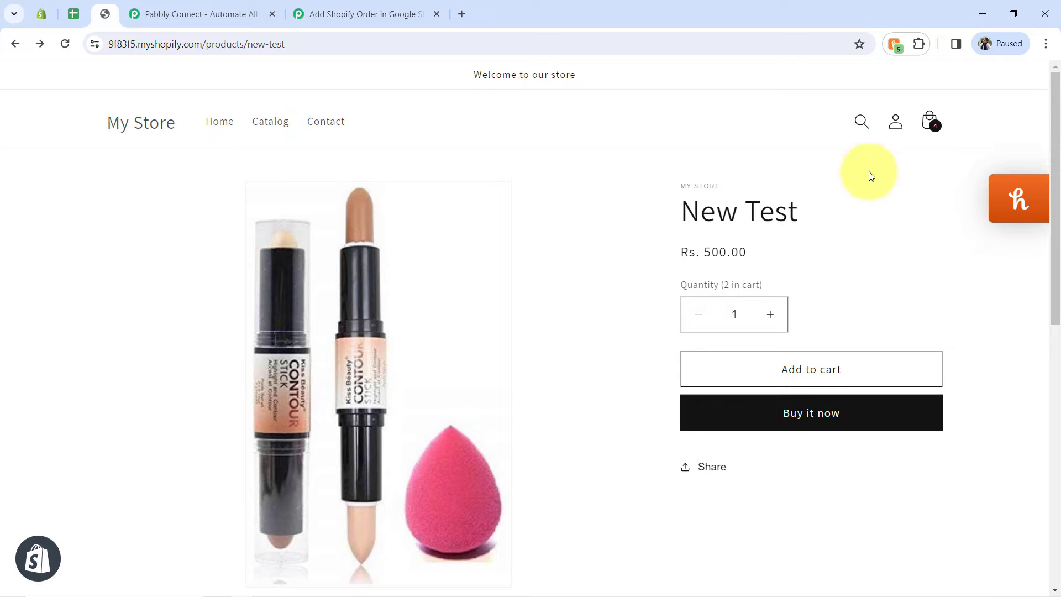
left_click(929, 122)
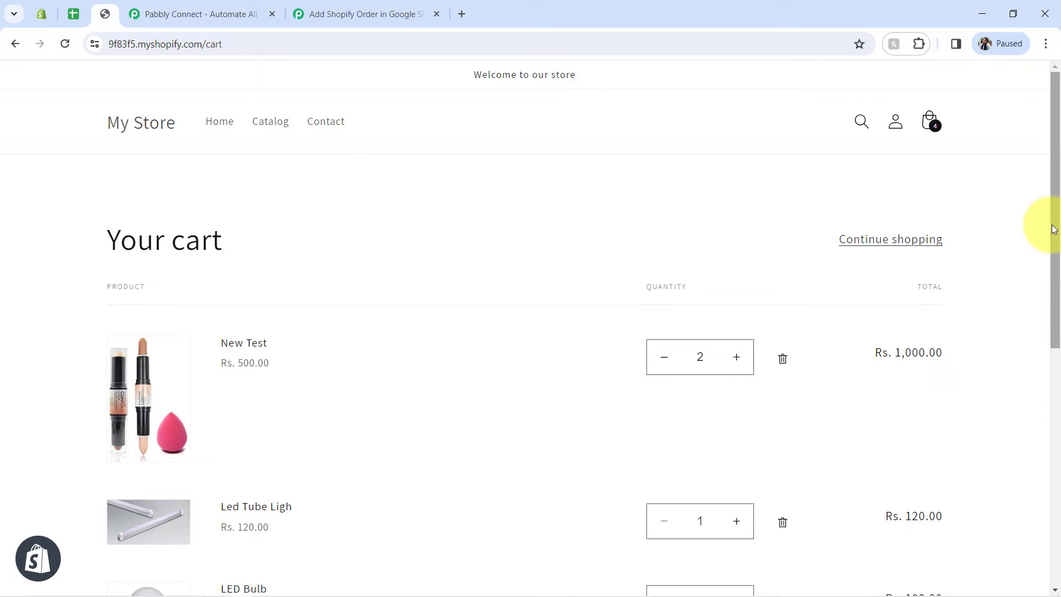
left_click_drag(1054, 229, 1042, 324)
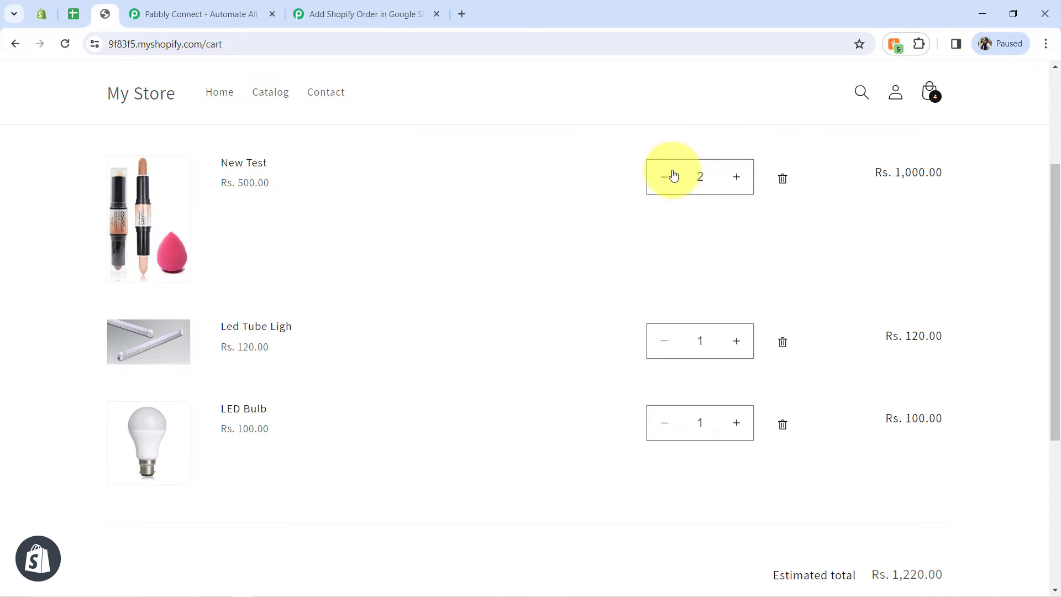
Step: Return to the Round Neck T-shirt product page and try adding it with quantity 3
left_click(13, 46)
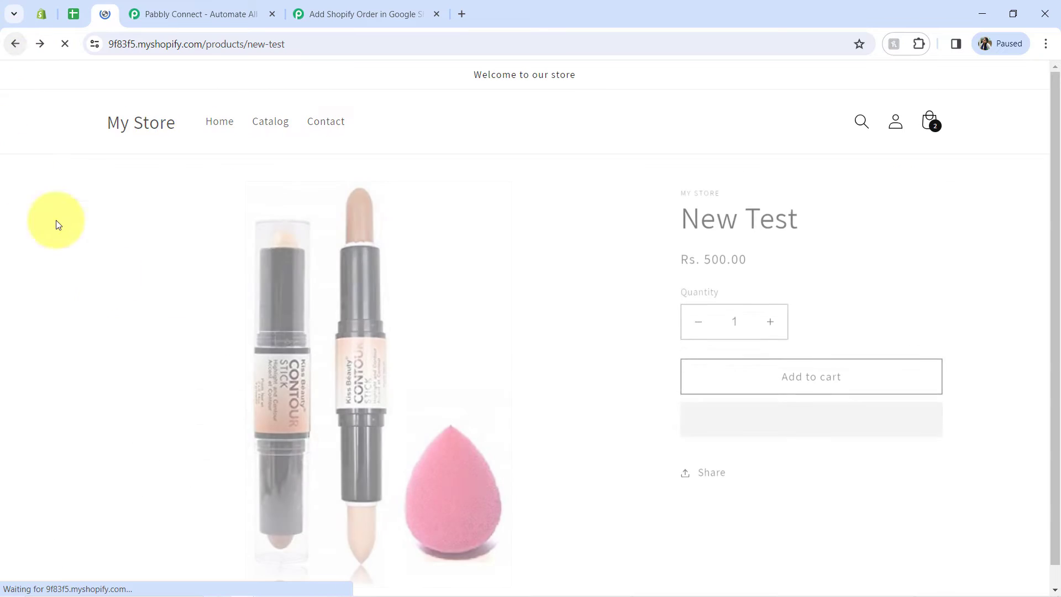
left_click(9, 45)
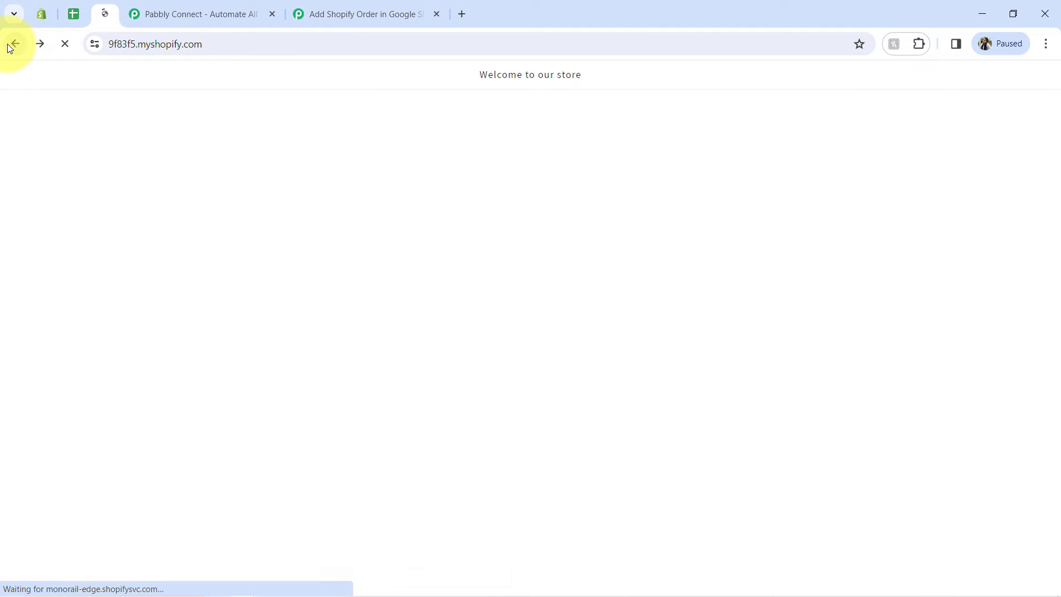
scroll(753, 284, "down", 5)
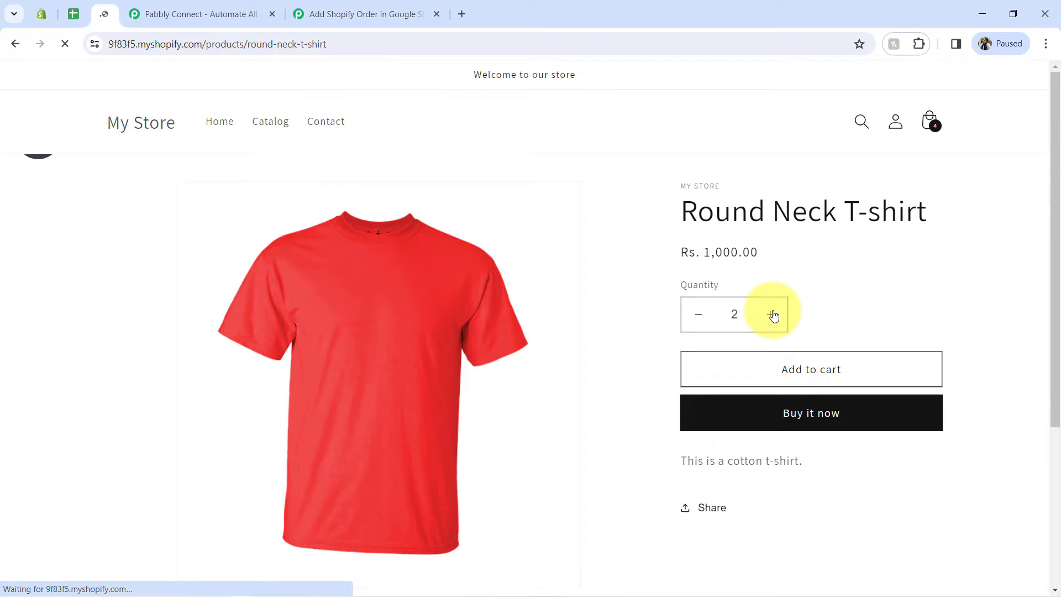
left_click(772, 314)
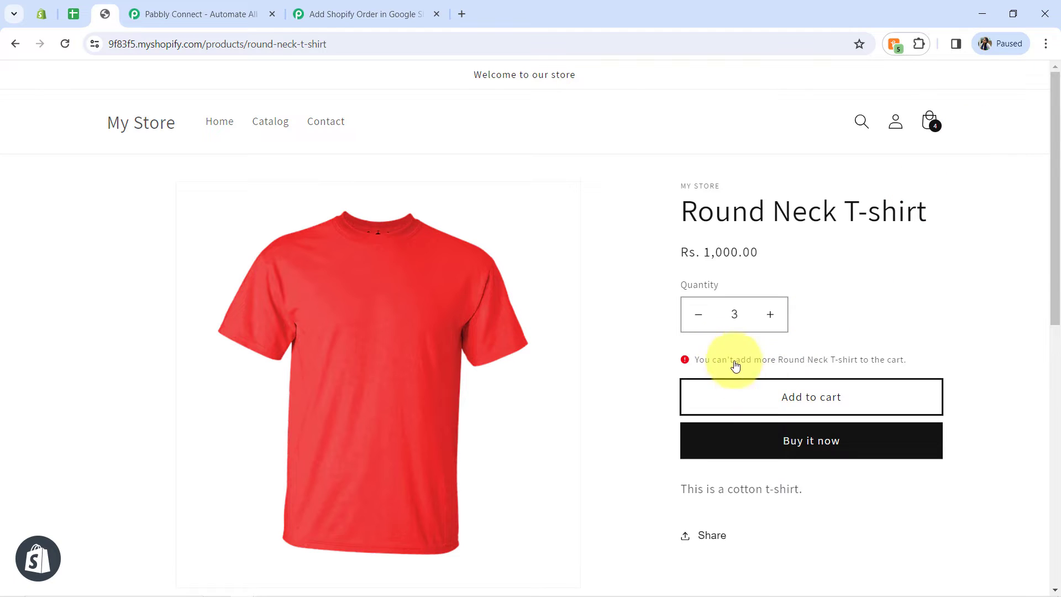
Step: Set the Round Neck T-shirt quantity to 1 and add it to the cart
left_click(699, 325)
left_click(804, 407)
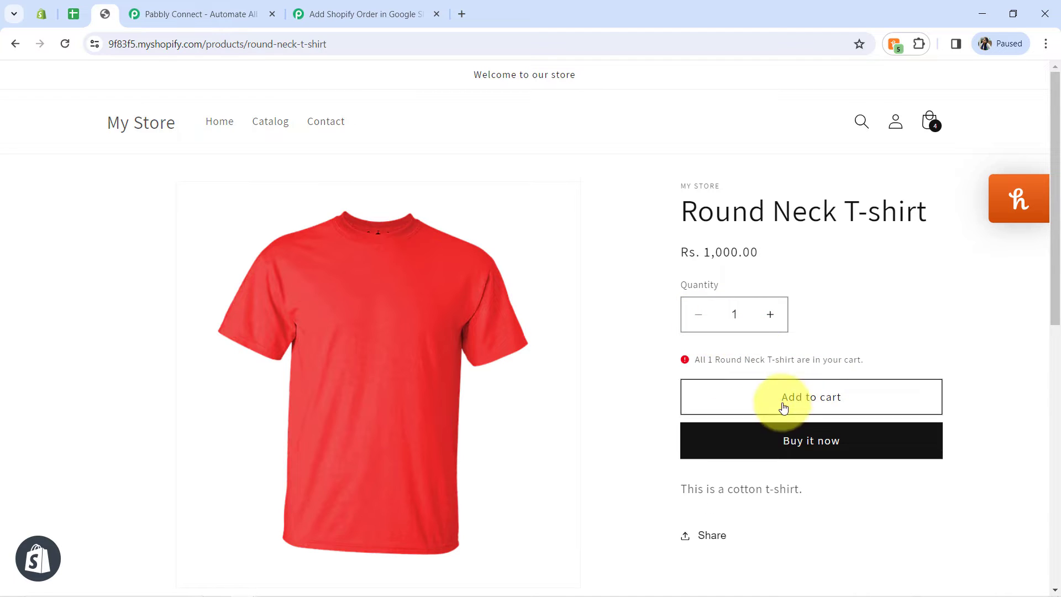
left_click_drag(713, 360, 855, 356)
left_click(843, 357)
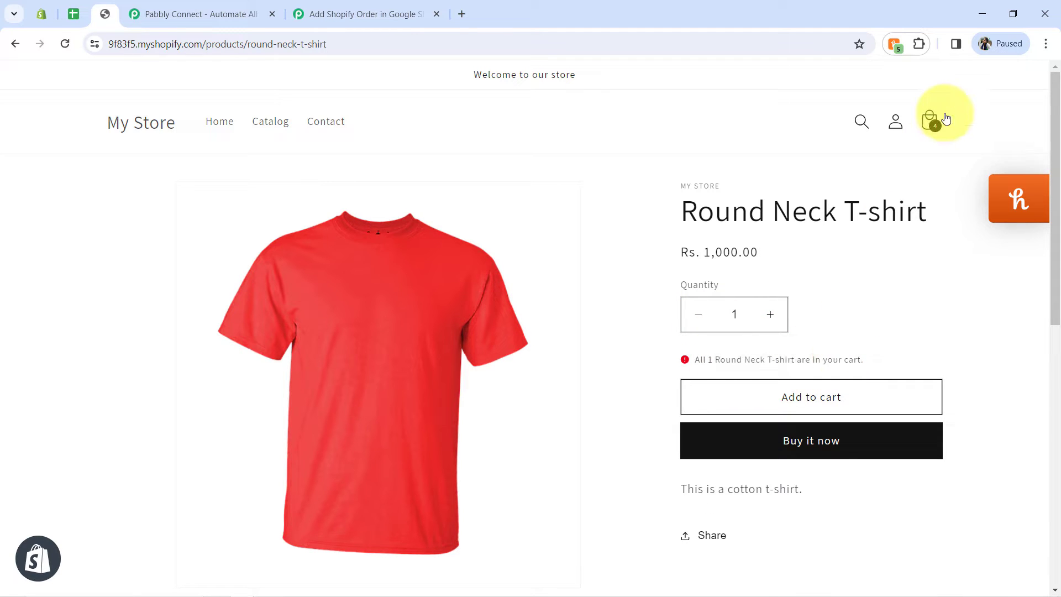
Step: Check all products and quantities in the cart and proceed to checkout
left_click(941, 122)
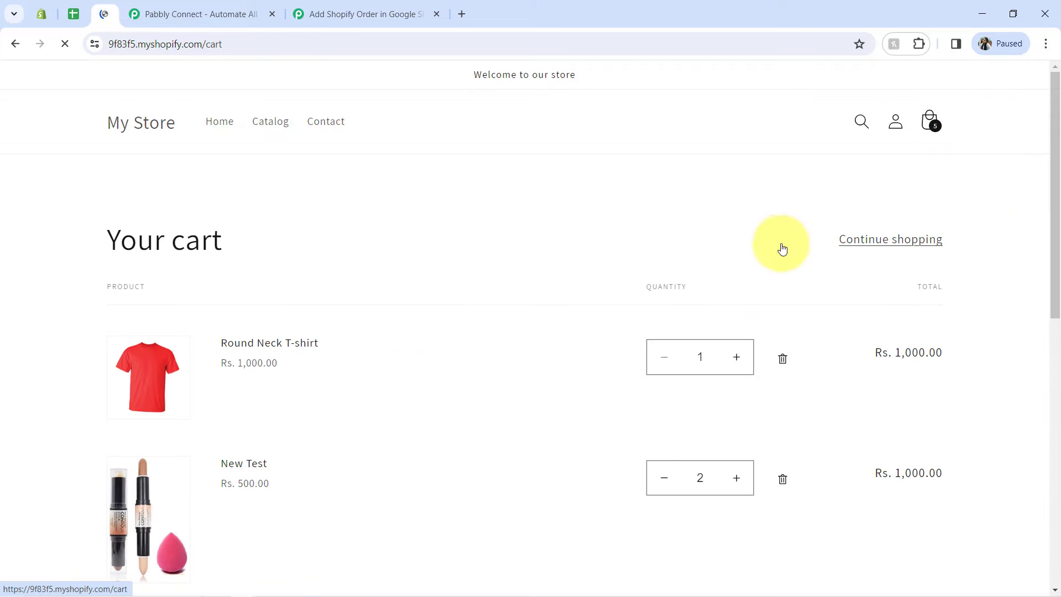
scroll(1050, 249, "down", 6)
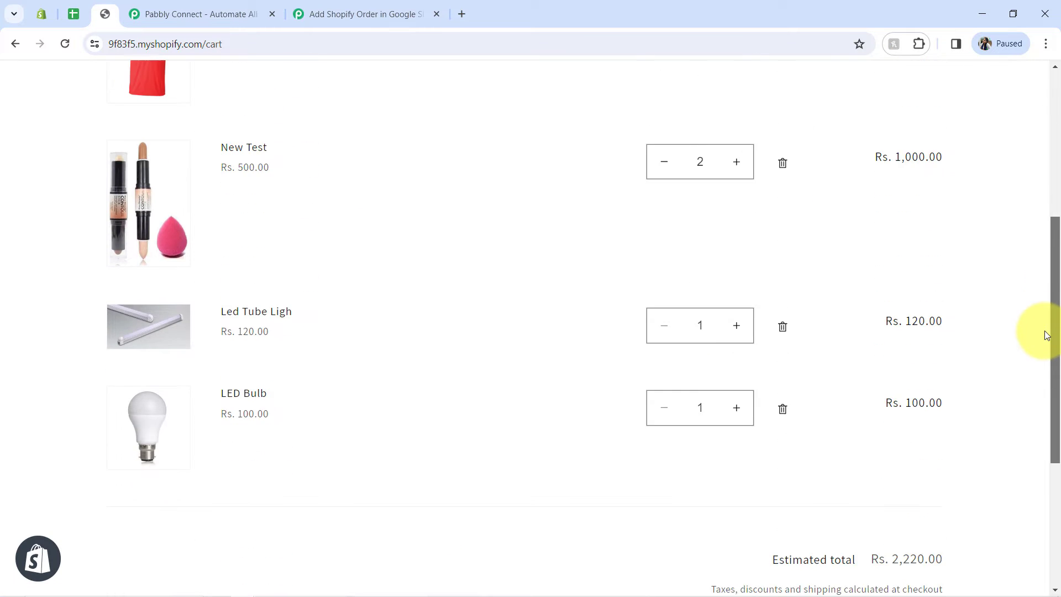
scroll(1042, 293, "up", 2)
scroll(1042, 255, "up", 3)
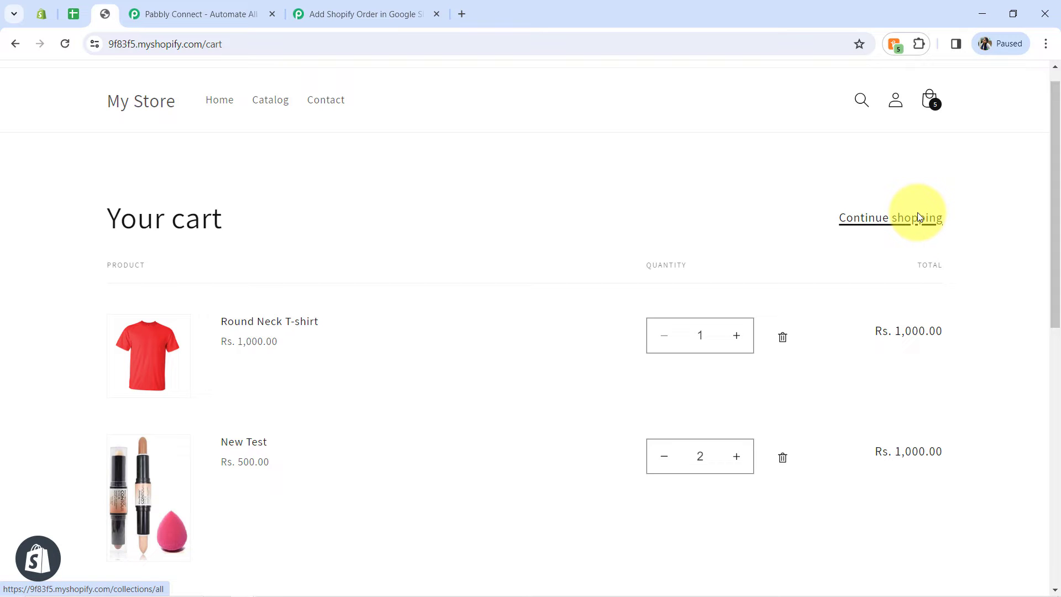
left_click_drag(1054, 196, 1056, 418)
left_click(833, 470)
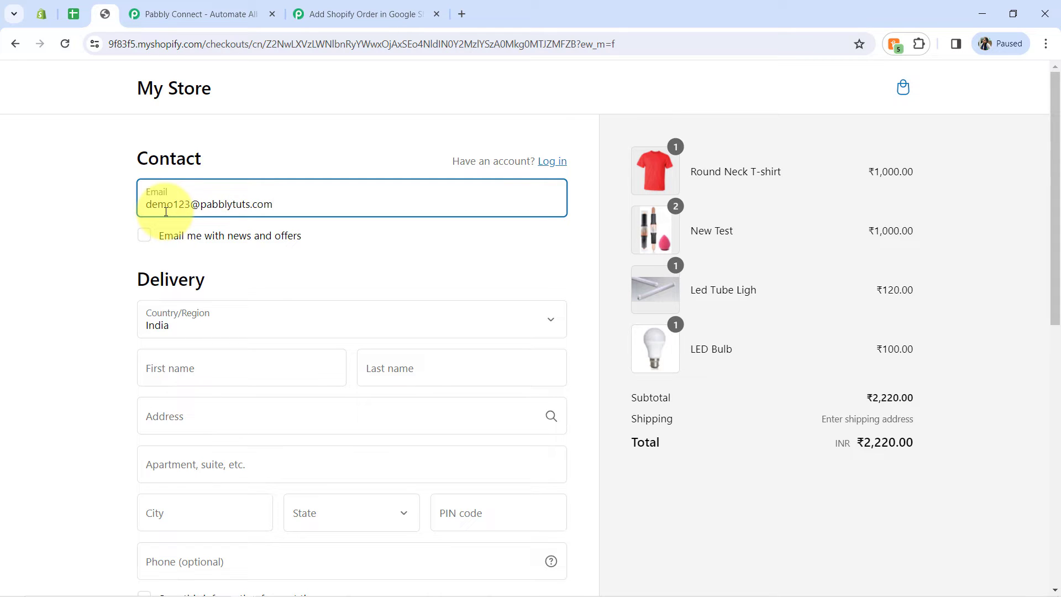
Step: Enter the test customer's email, first name and last name in the checkout form, keeping India as the country
key("Tab")
key("Tab")
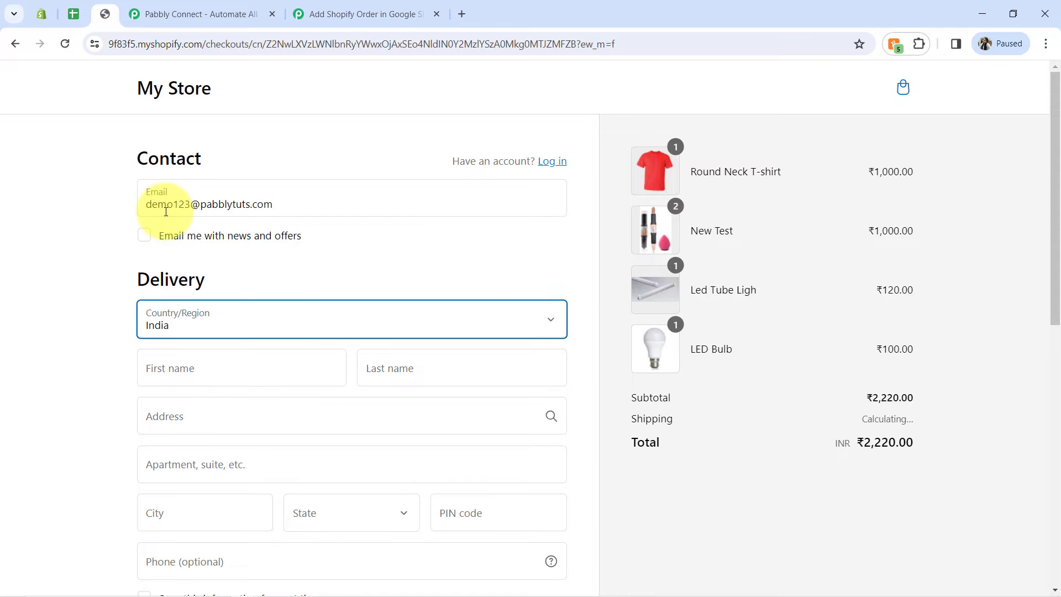
key("Tab")
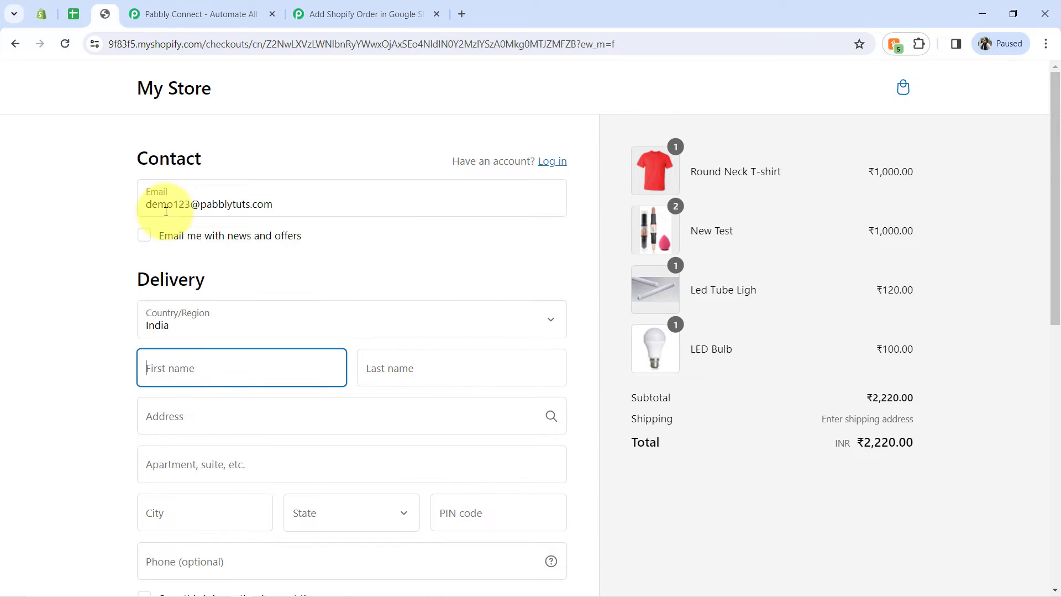
type("Test")
key("Tab")
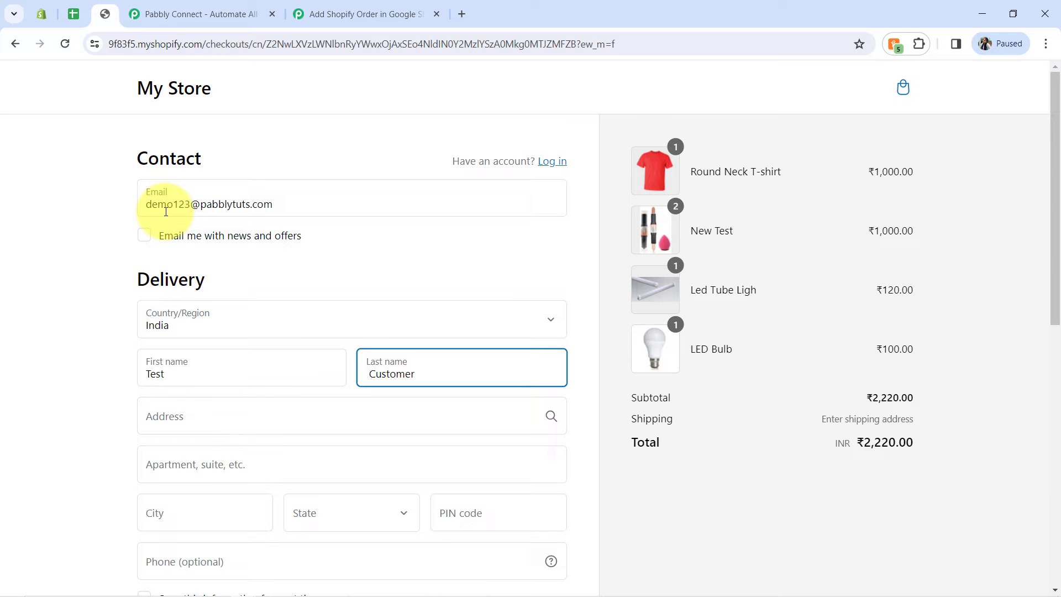
Step: Fill in the test customer's street address, apartment, city, state and PIN code for delivery
key("Tab")
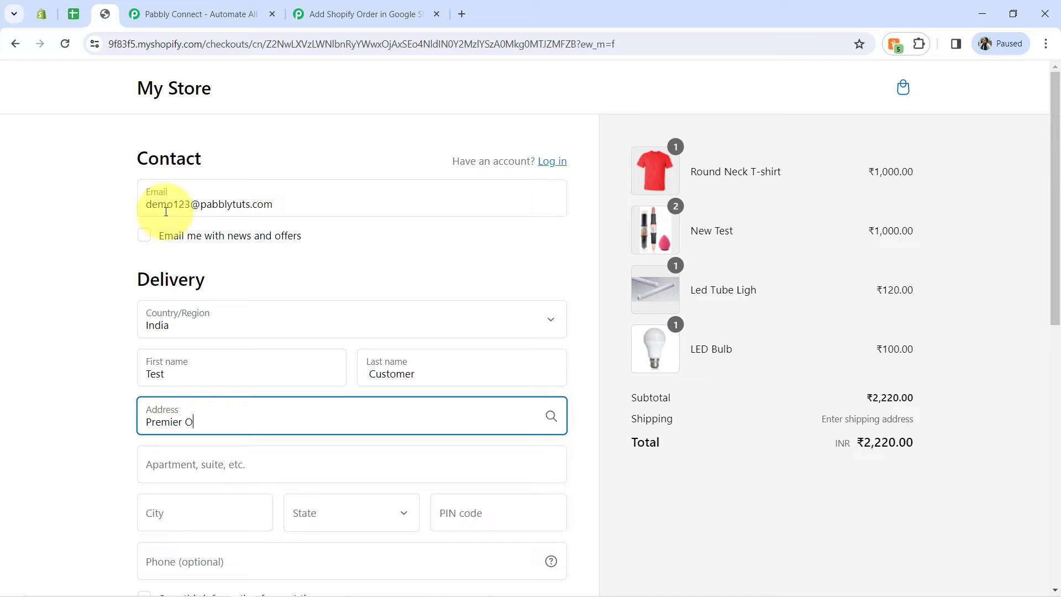
key("Tab")
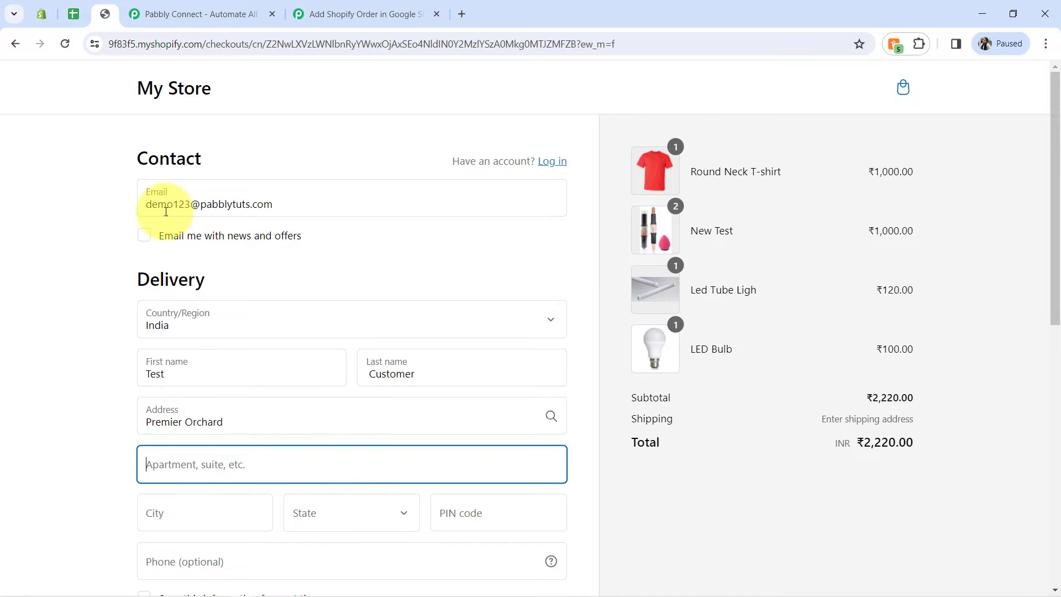
type("12`")
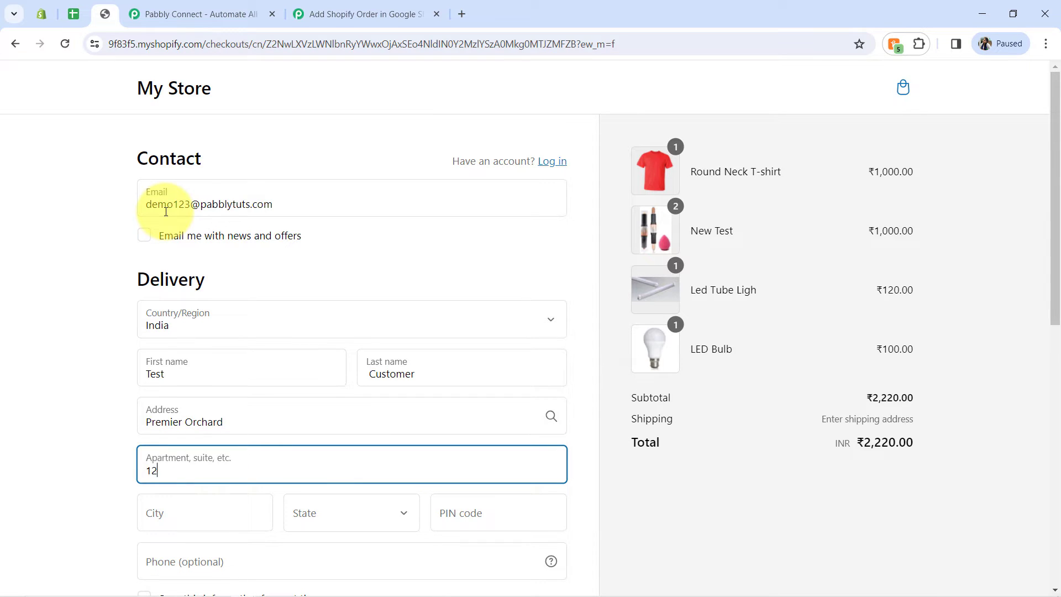
left_click(164, 515)
type("Bhopal")
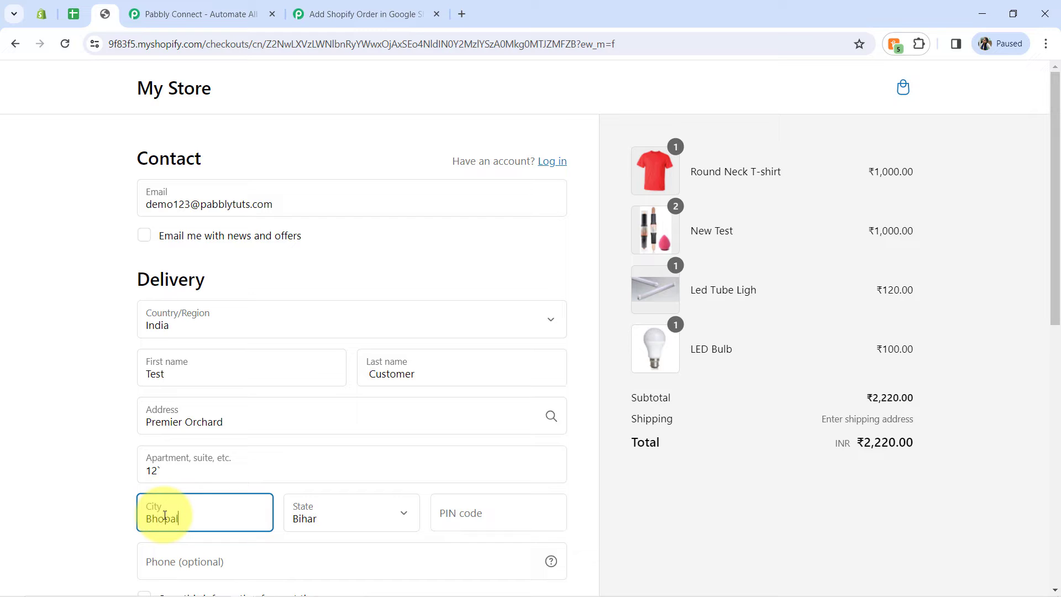
key("Tab")
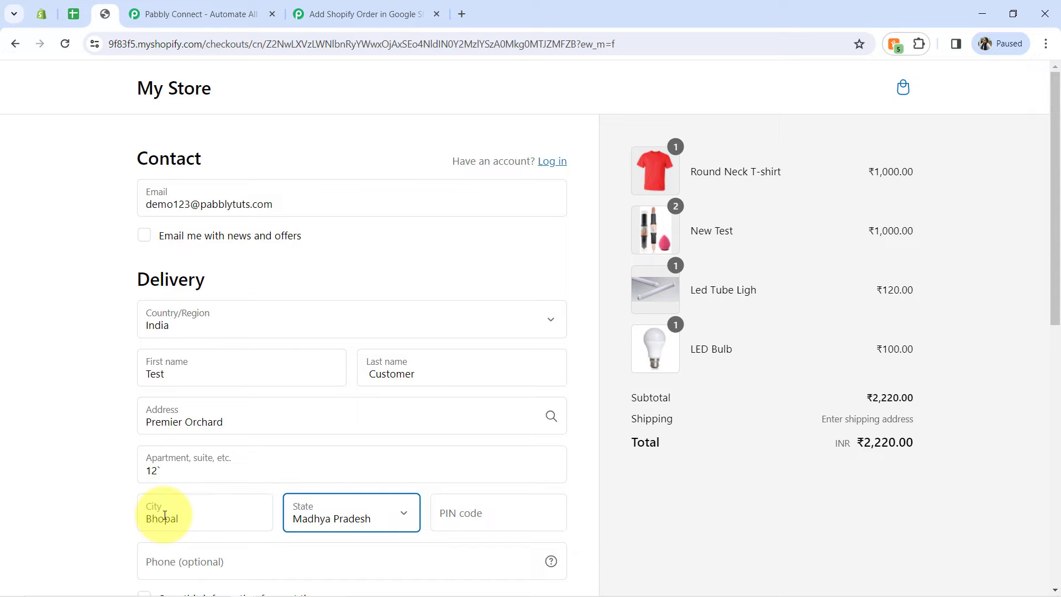
key("Tab")
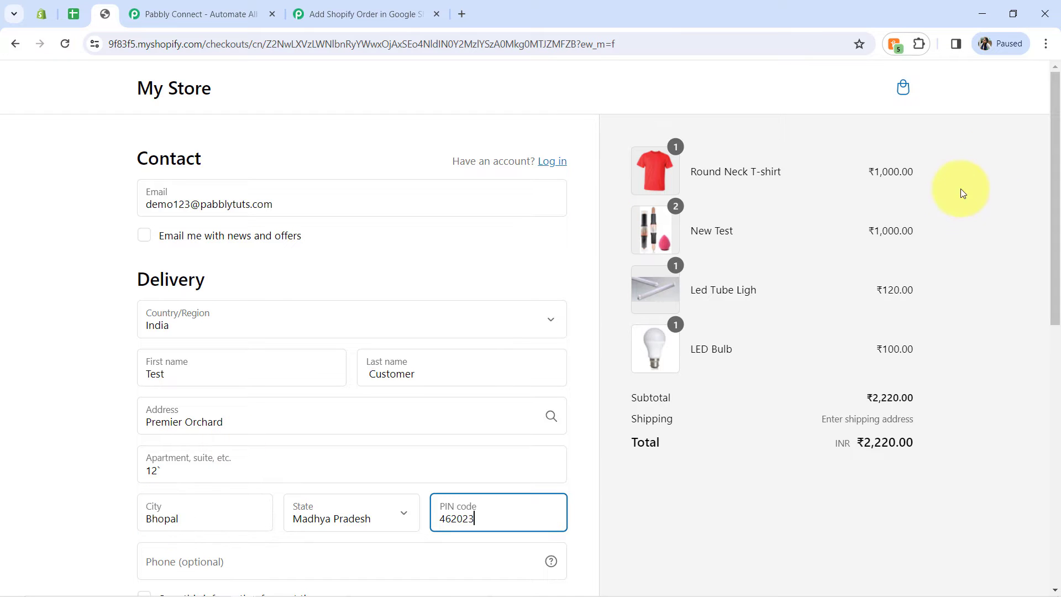
Step: Enter the test card number and set the name on card to Bogus Gateway
left_click_drag(1056, 193, 805, 482)
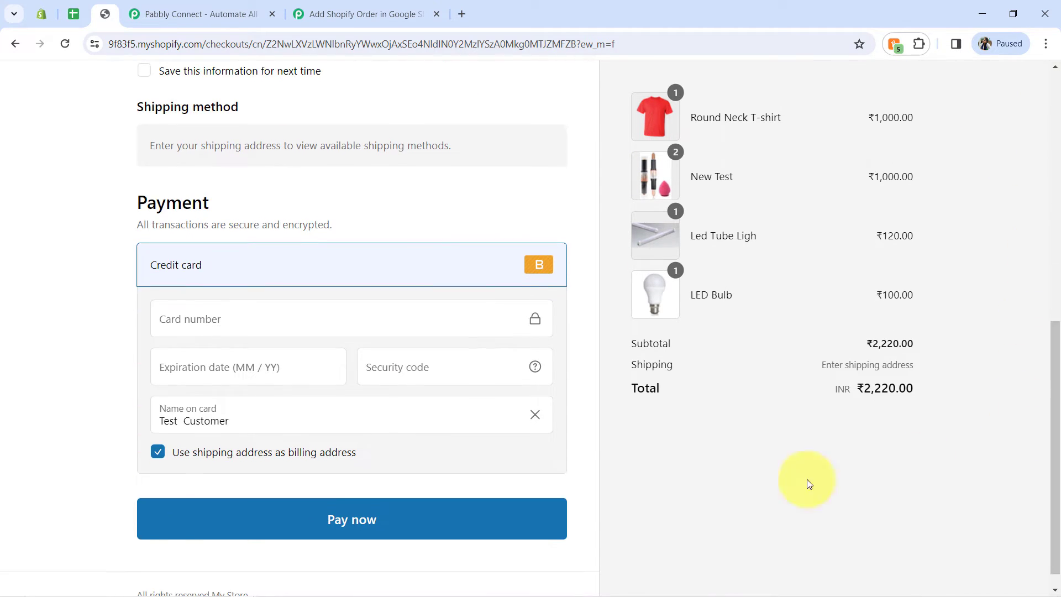
left_click(189, 321)
type("1")
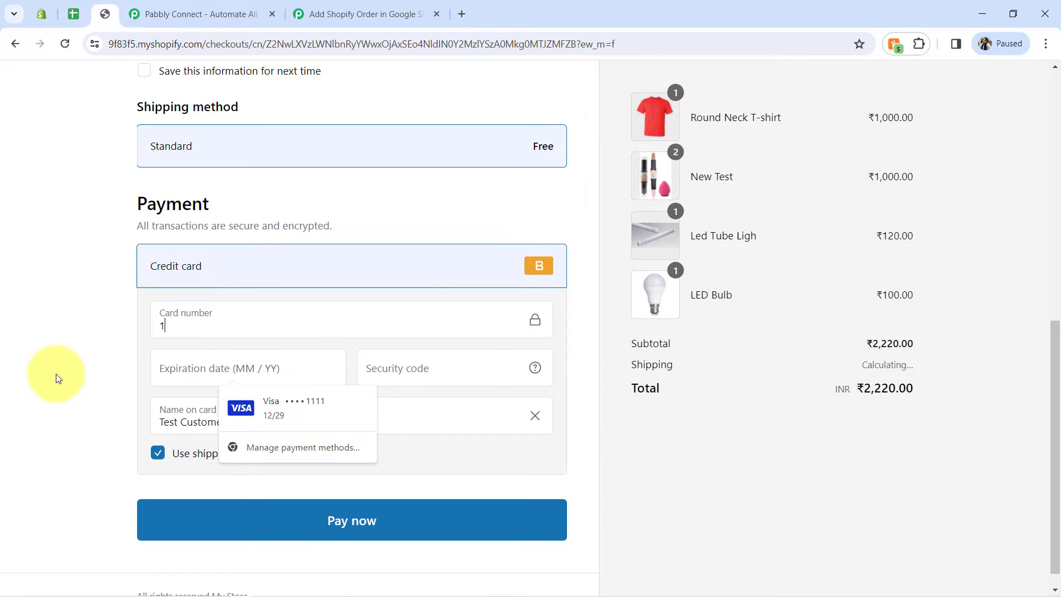
left_click(184, 424)
triple_click(184, 424)
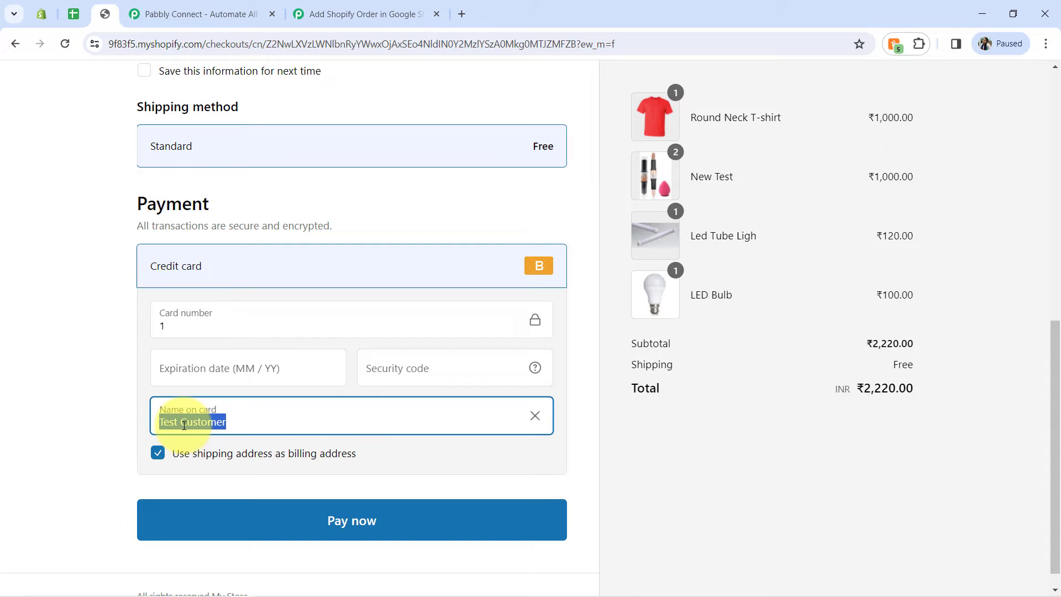
type("Bogus Gateway")
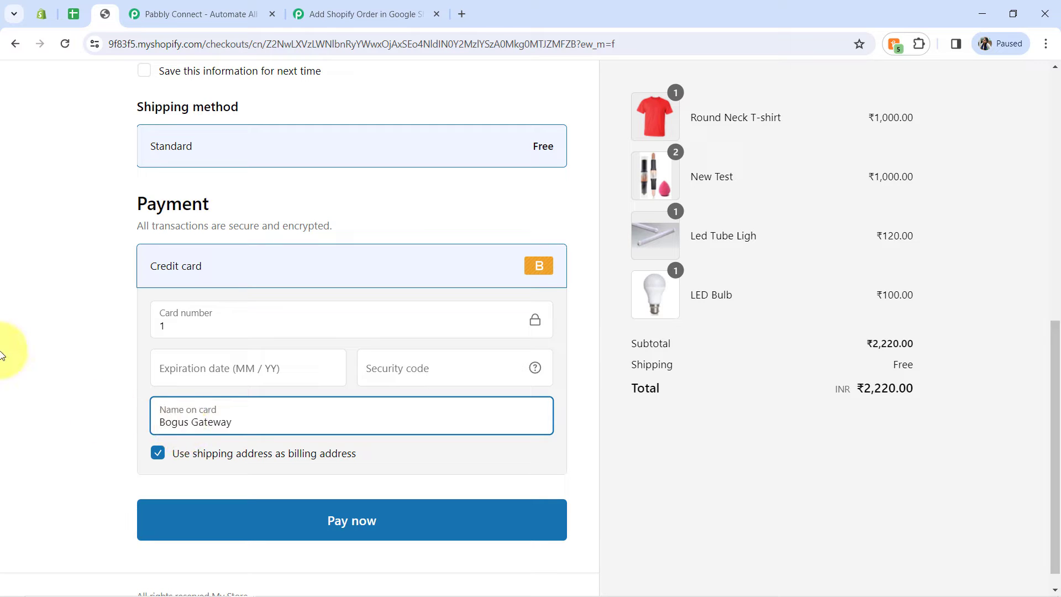
Step: Fill the expiration date from the saved Visa card, enter the security code and try to pay for the order
left_click(260, 379)
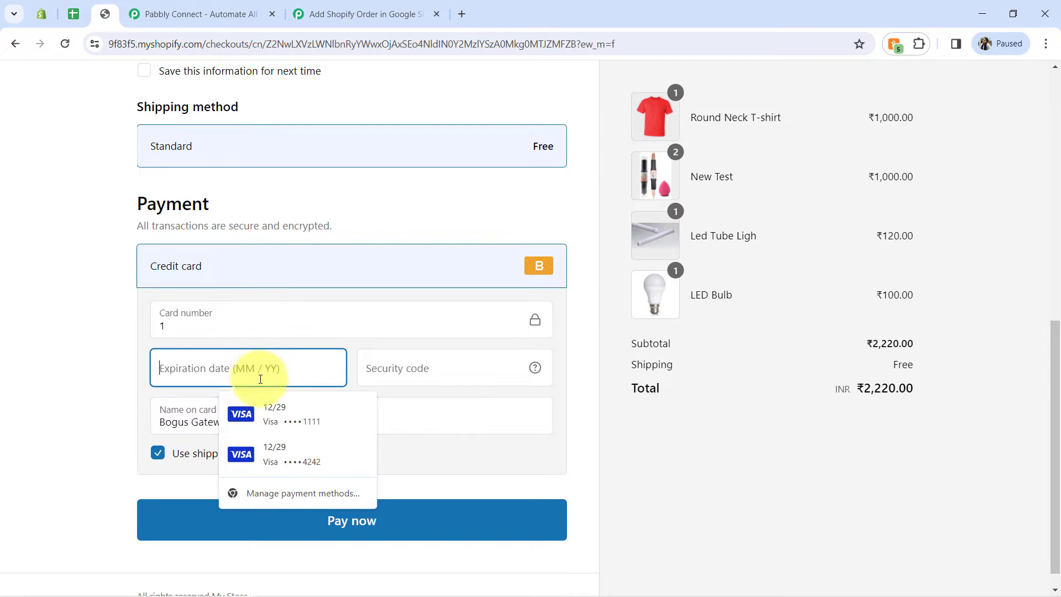
left_click(282, 406)
left_click(430, 362)
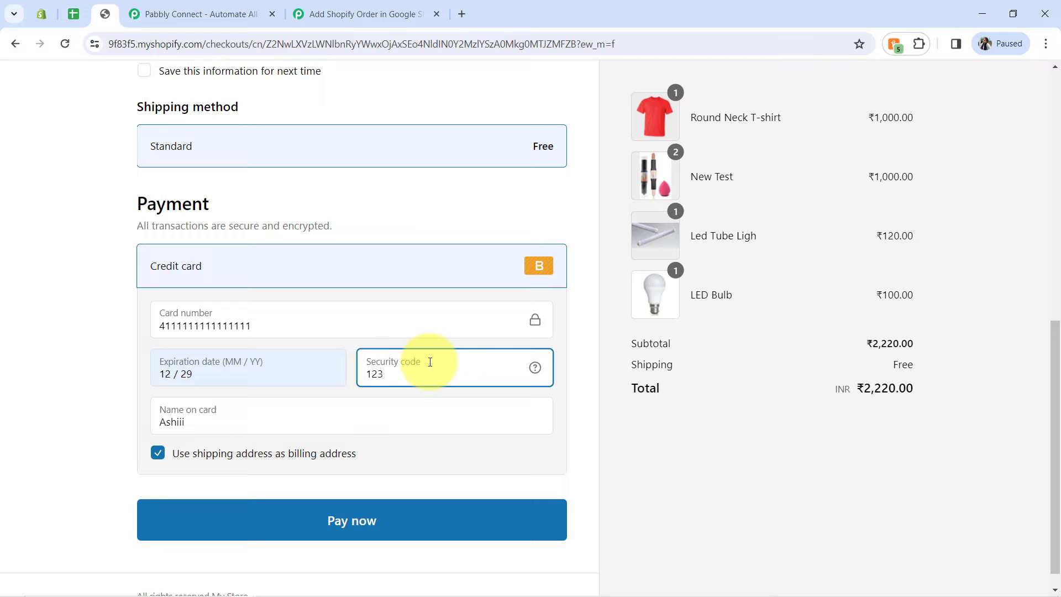
left_click(326, 522)
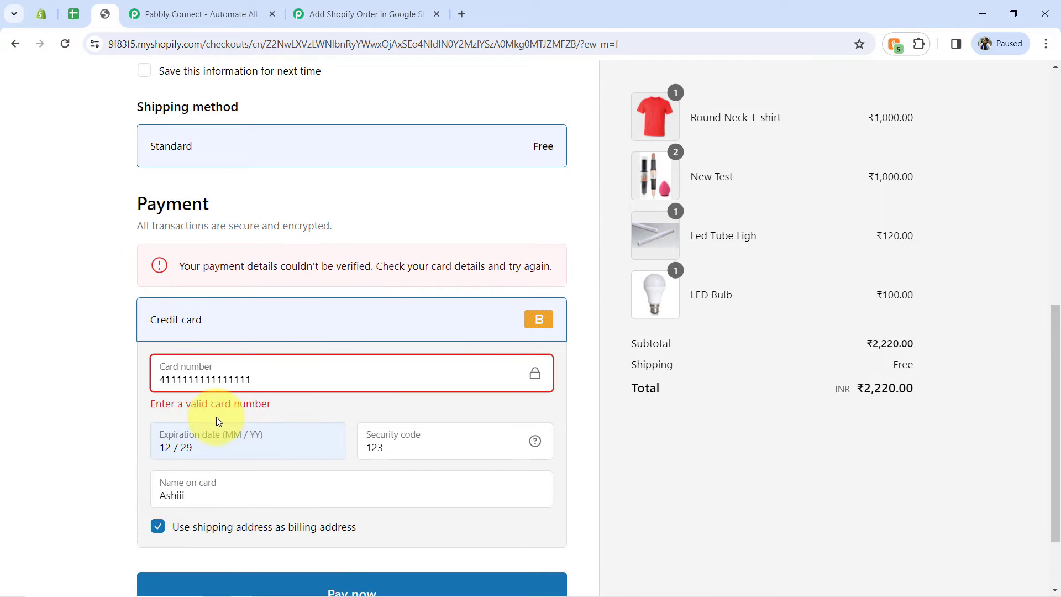
Step: Replace the card number with the test card number, set the name on card to Bogus Gateway and submit the payment
double_click(233, 380)
type("11")
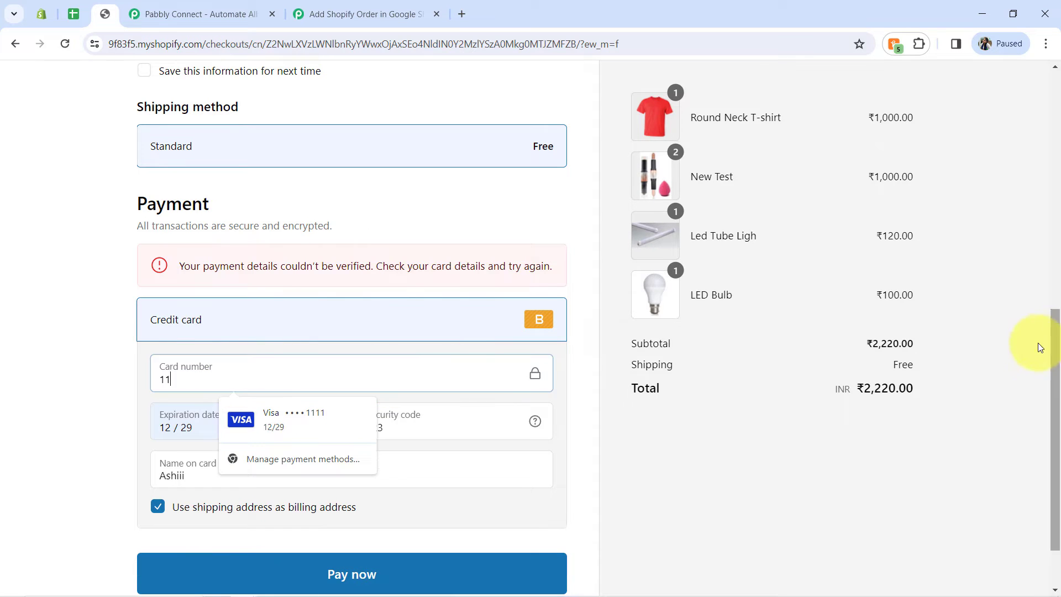
left_click_drag(1054, 375, 1054, 379)
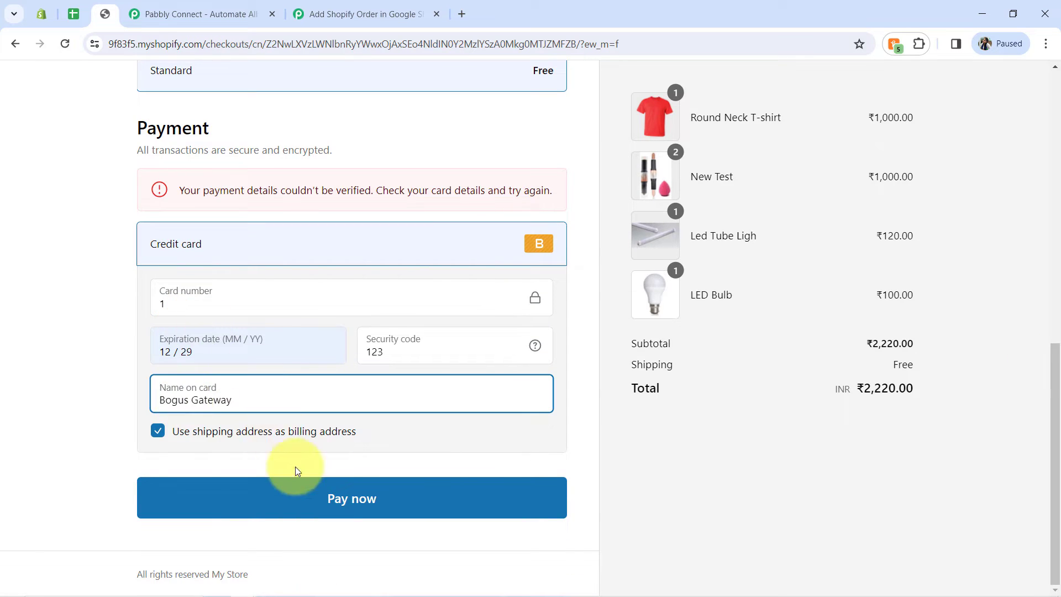
left_click(343, 496)
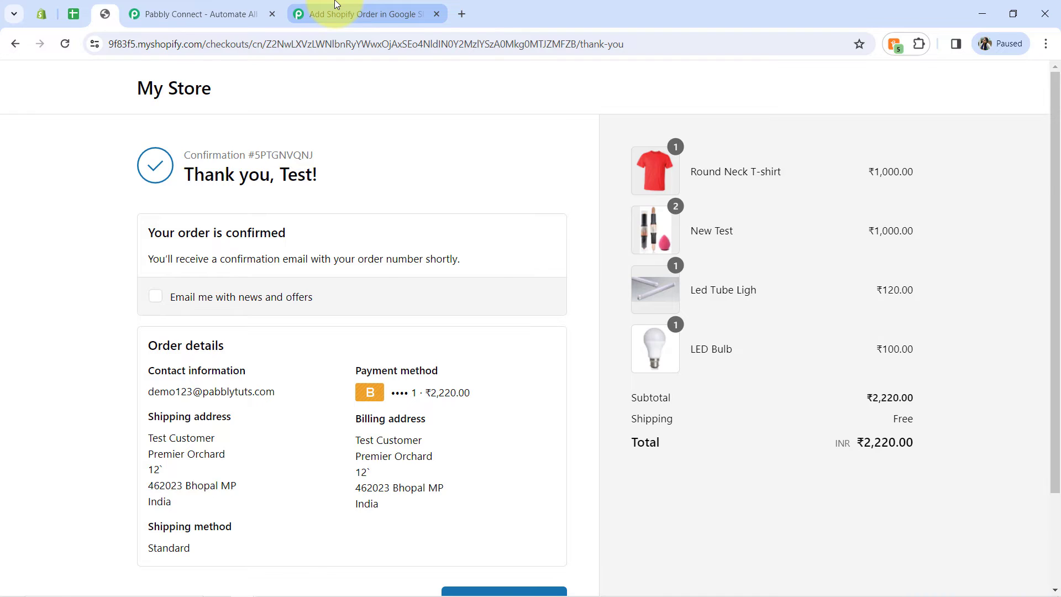
Step: Switch to the Pabbly Connect workflow and check the Updated At value in the captured Shopify order response
left_click(336, 12)
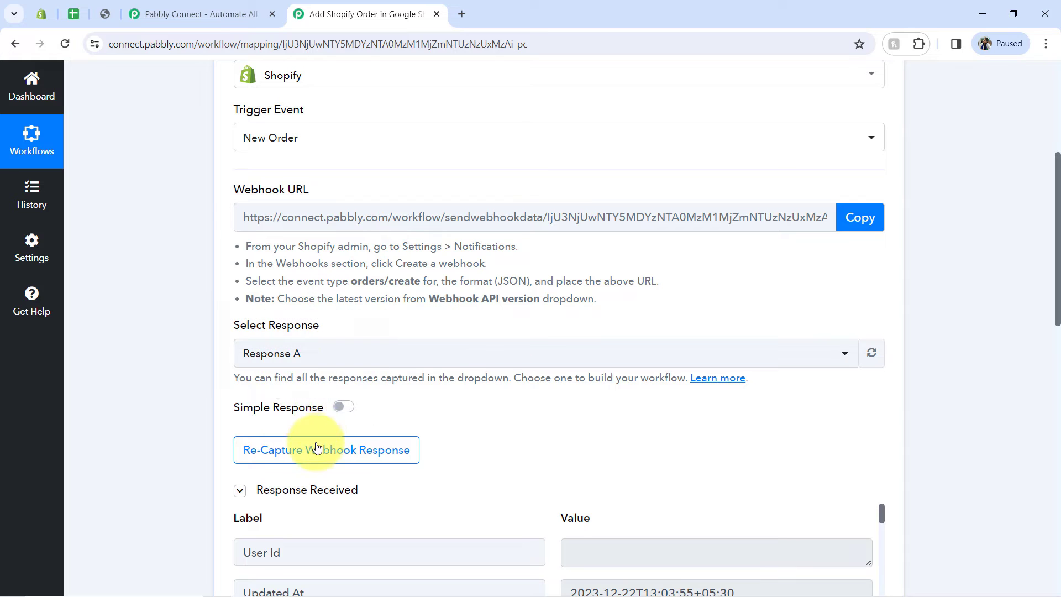
scroll(1057, 293, "up", 5)
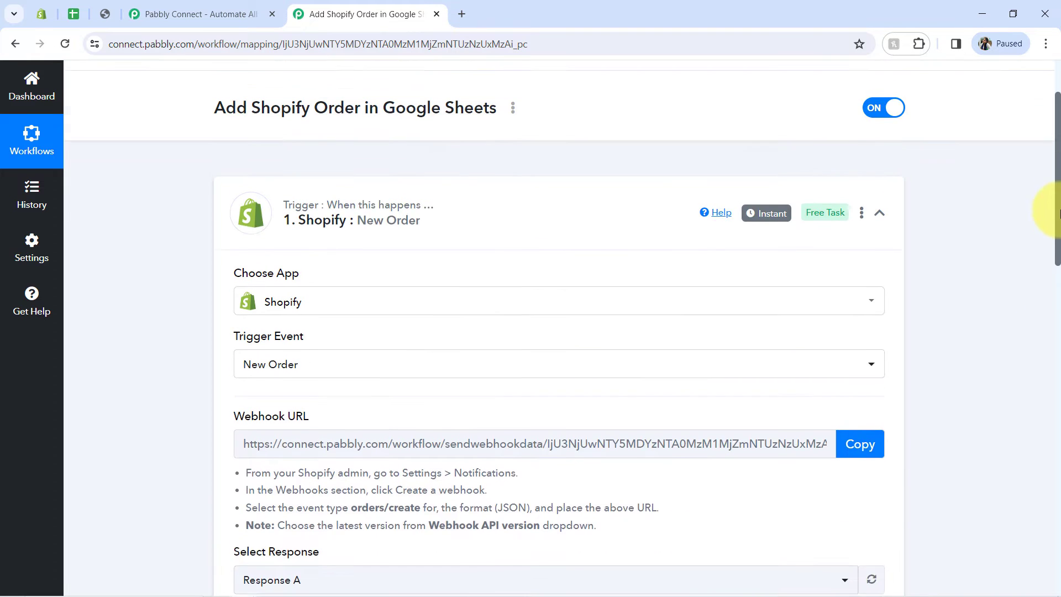
mouse_move(773, 255)
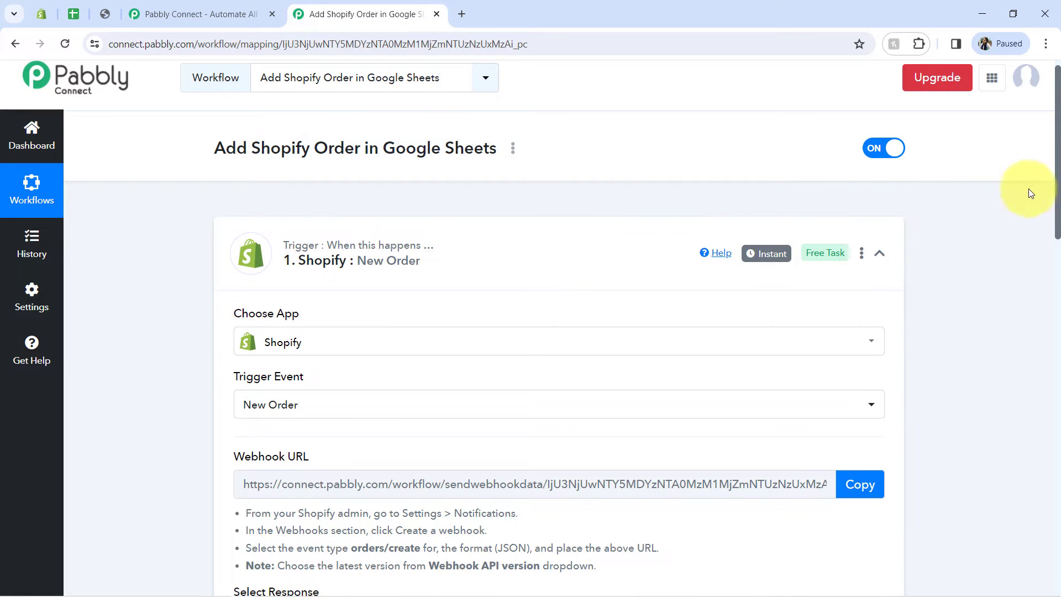
left_click_drag(1056, 183, 1056, 371)
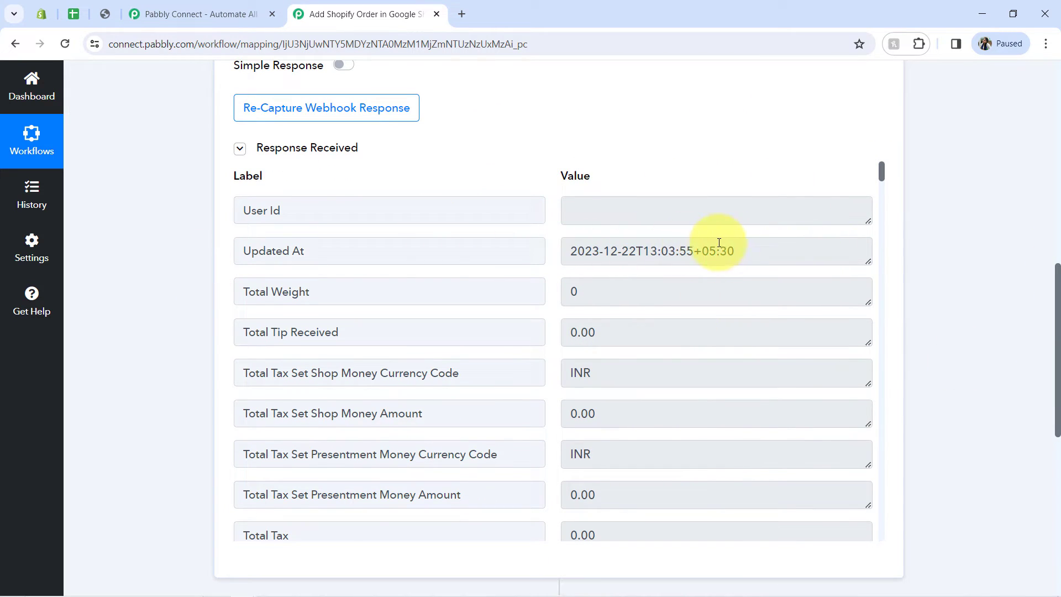
left_click_drag(708, 251, 575, 252)
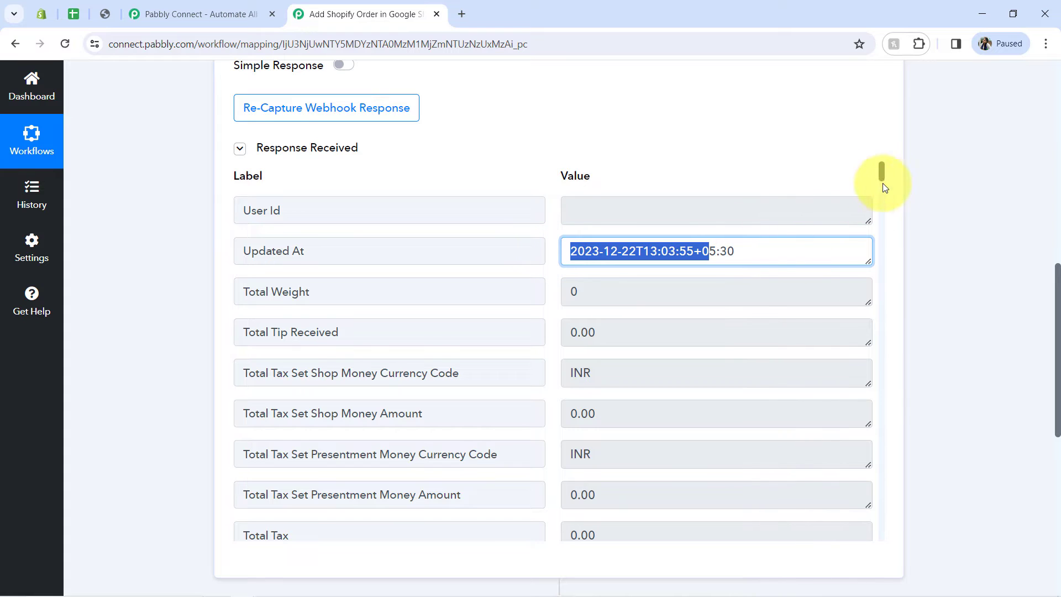
Step: Compare the Total Price Set Presentment Money Amount in the response with the total on the store's order confirmation
left_click_drag(882, 175, 883, 180)
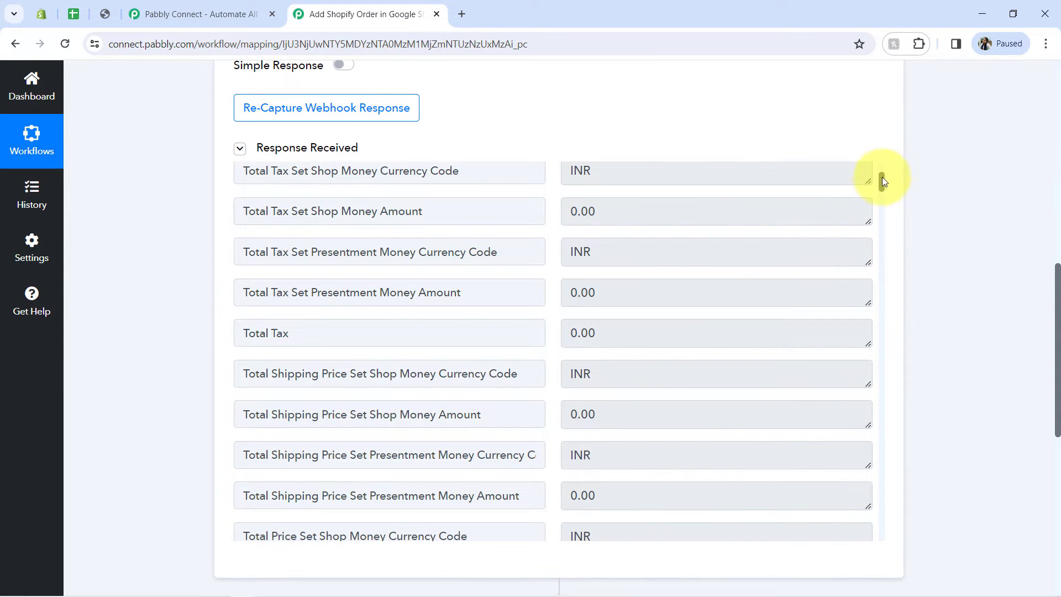
left_click_drag(882, 180, 881, 199)
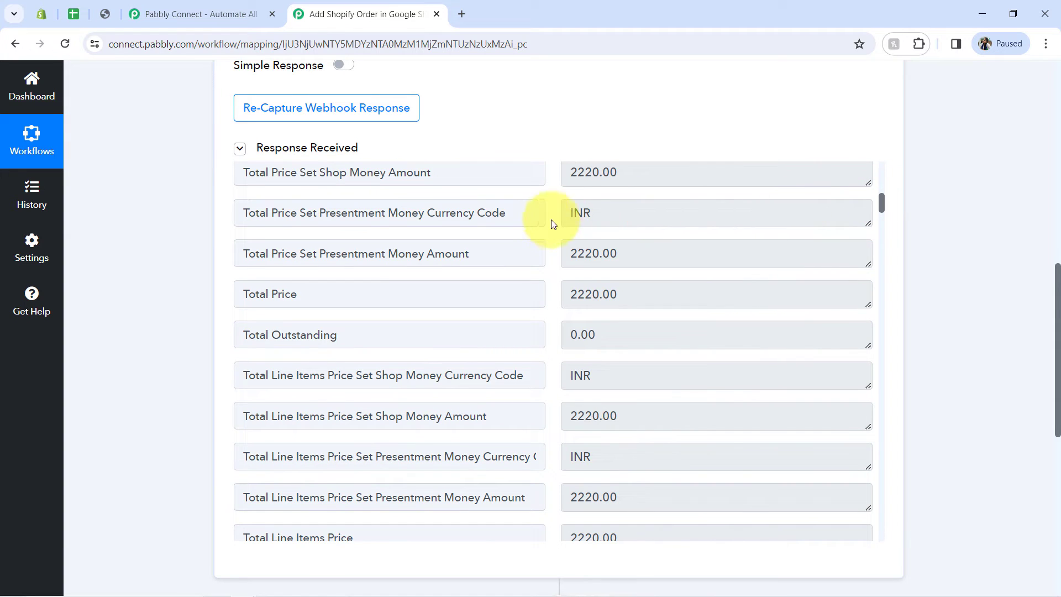
left_click(581, 253)
double_click(580, 253)
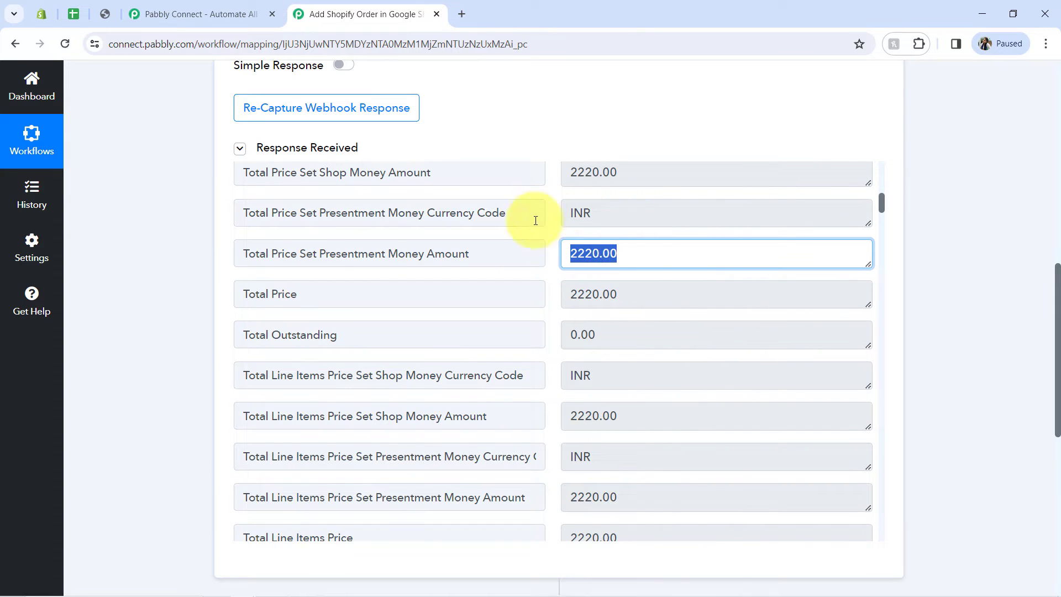
left_click(105, 14)
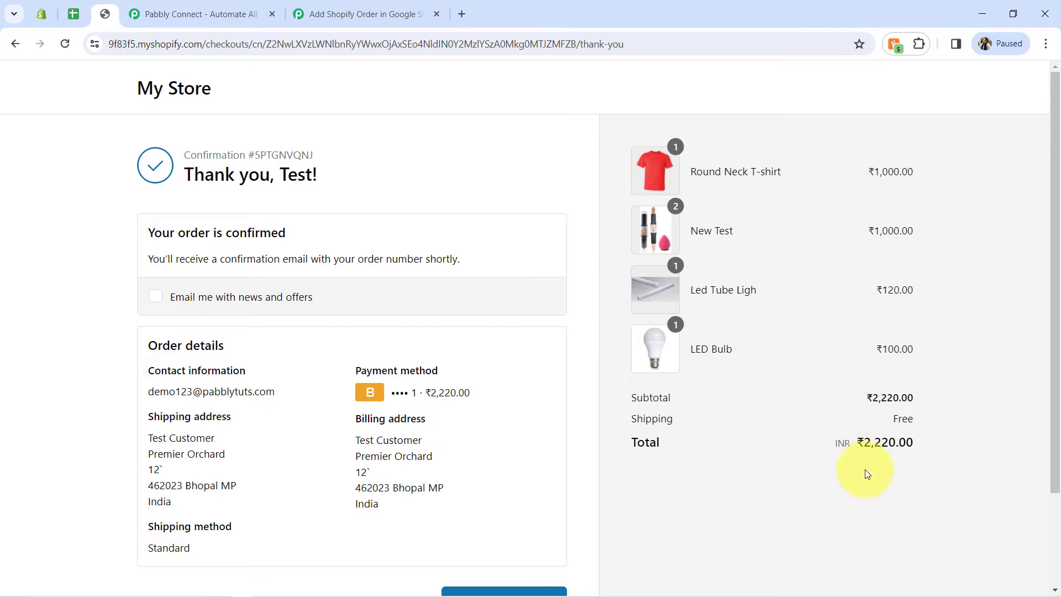
left_click(331, 14)
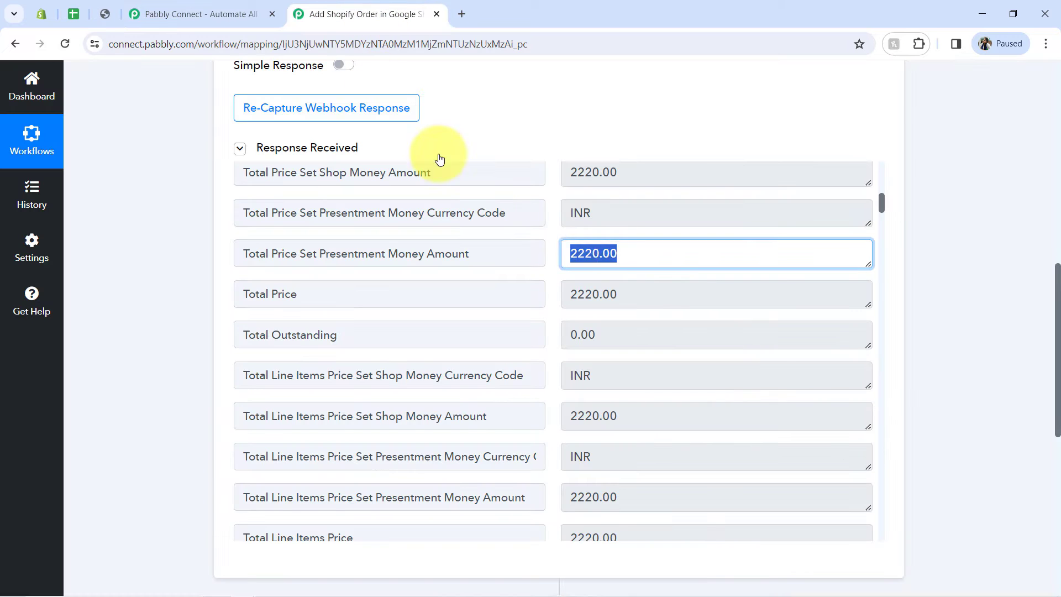
Step: Check the Shipping Address Name and Last Name values in the webhook response
left_click_drag(881, 200, 880, 267)
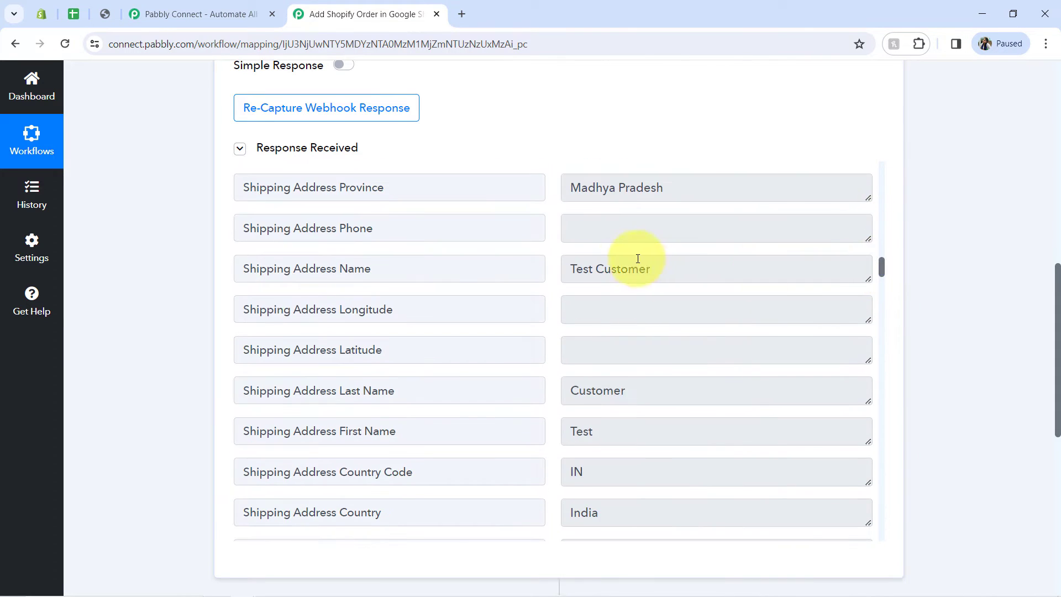
left_click_drag(596, 269, 628, 269)
left_click_drag(594, 380, 633, 379)
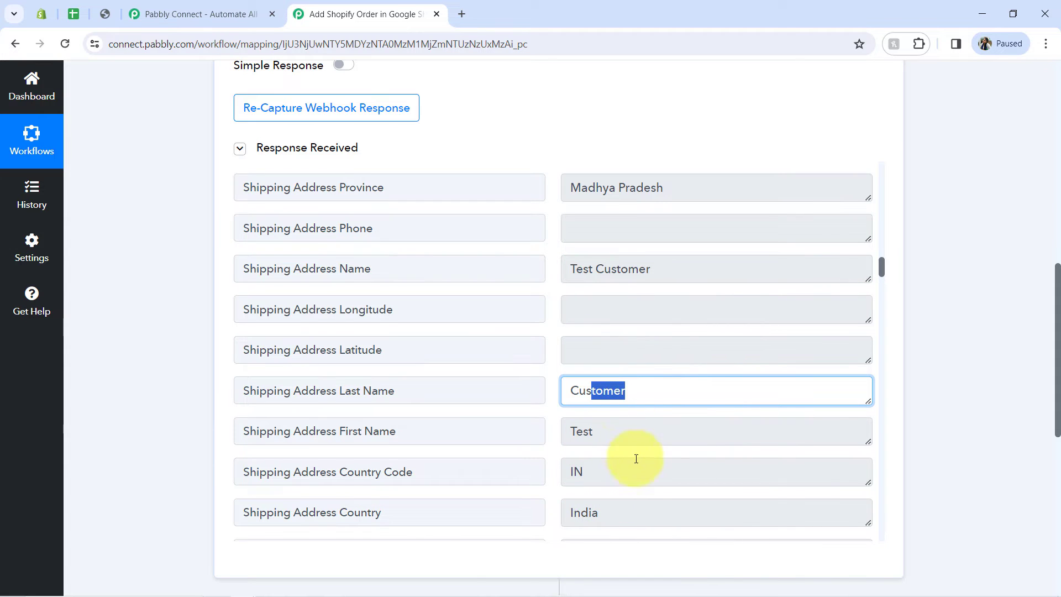
Step: Search the webhook response for "line items" and go to the Line Items field
left_click_drag(882, 267, 882, 294)
key("ctrl+f")
type("line")
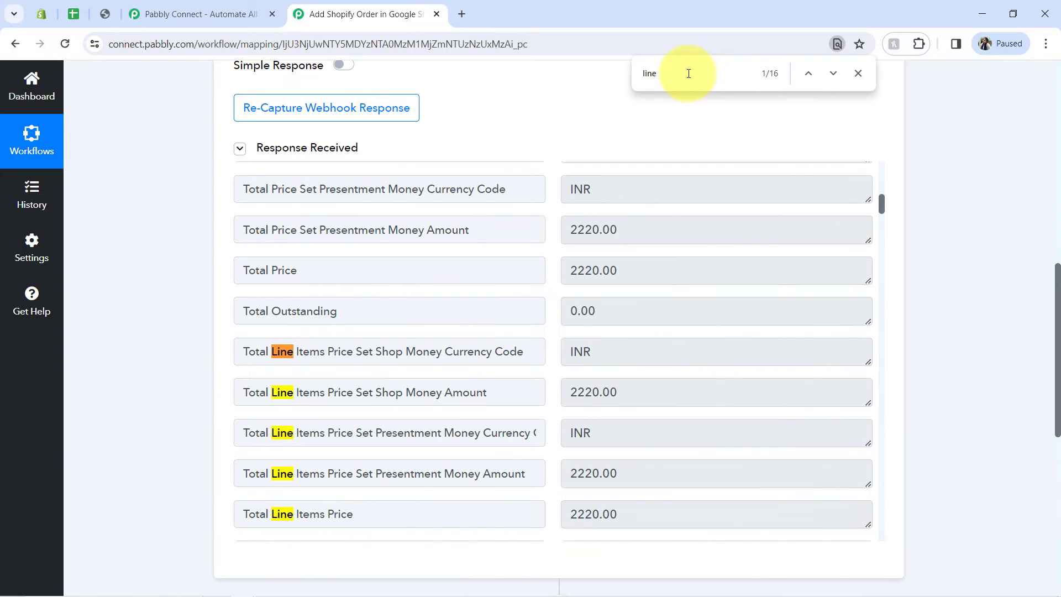
type(" items")
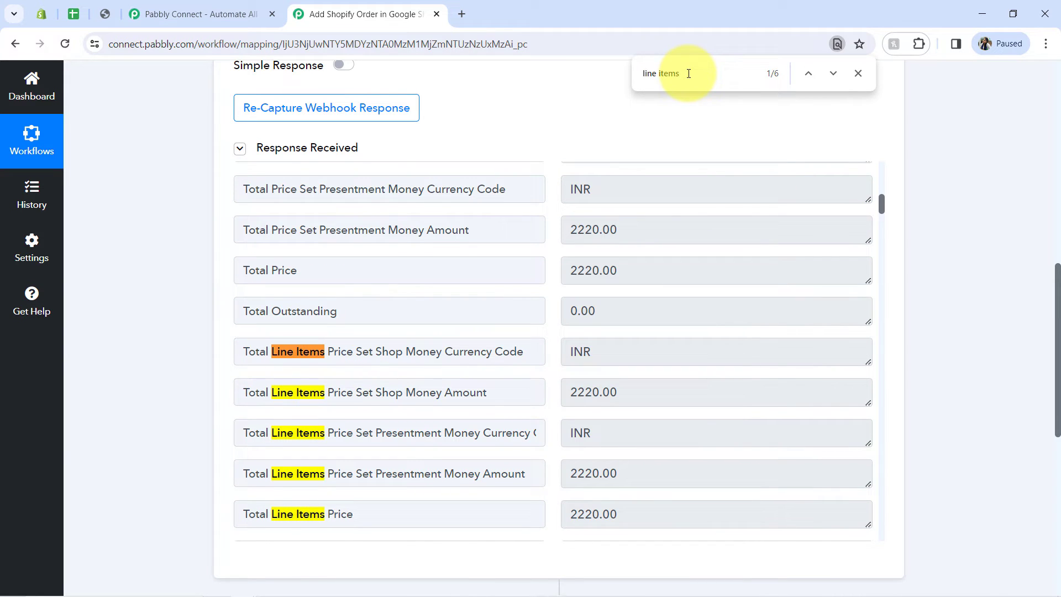
mouse_move(880, 203)
left_mouse_down()
mouse_move(881, 221)
mouse_move(872, 197)
mouse_move(865, 214)
left_mouse_up()
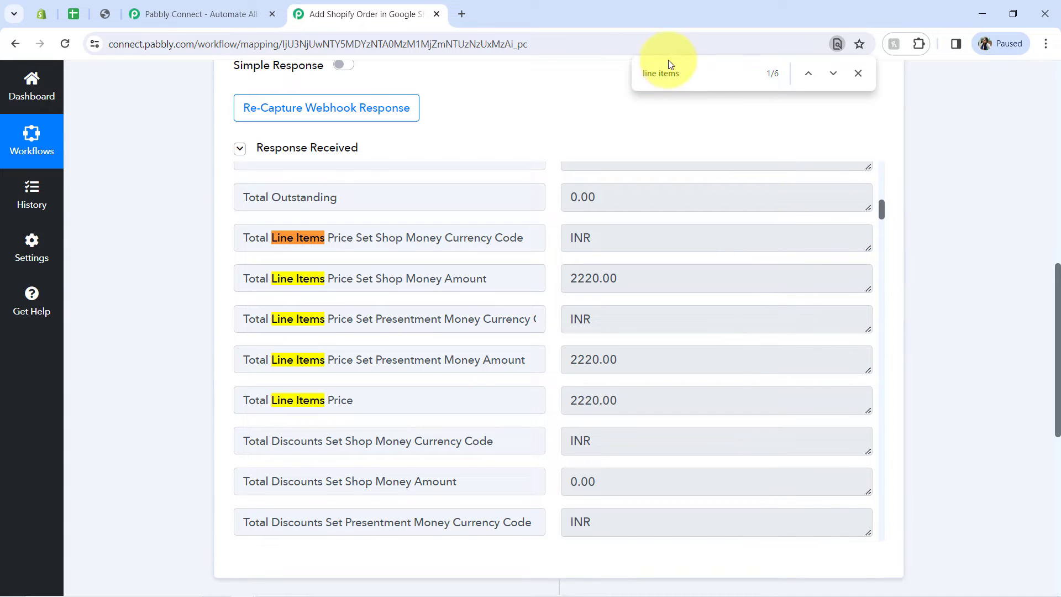
key("Return")
key("Return")
key("Return")
key("Return")
key("Return")
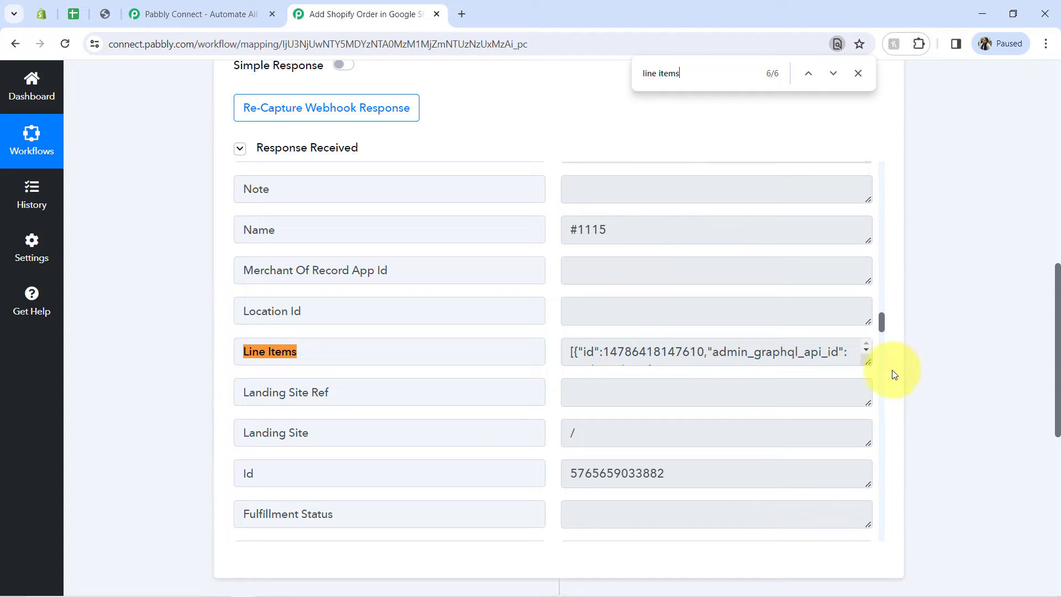
Step: Enlarge the Line Items value in the webhook response and review the products' IDs, quantities, names and prices
left_click_drag(870, 363, 861, 530)
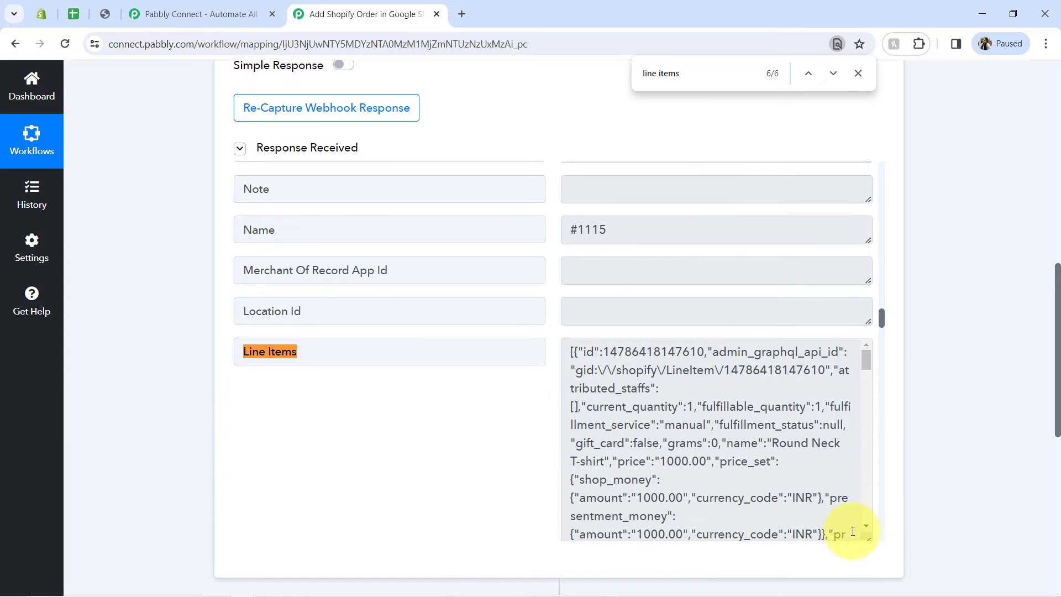
double_click(657, 350)
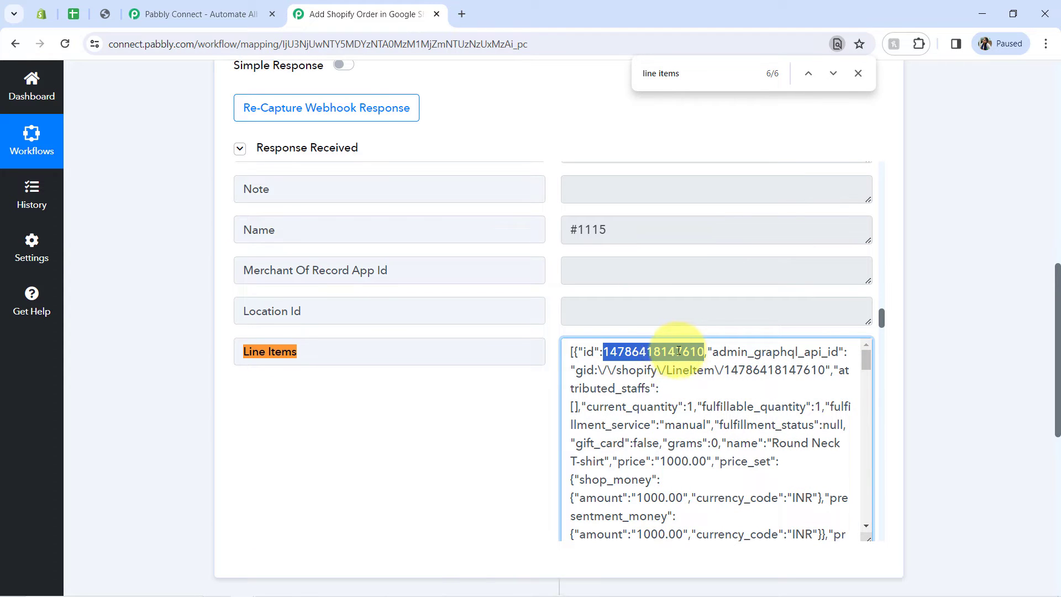
left_click_drag(647, 406, 698, 411)
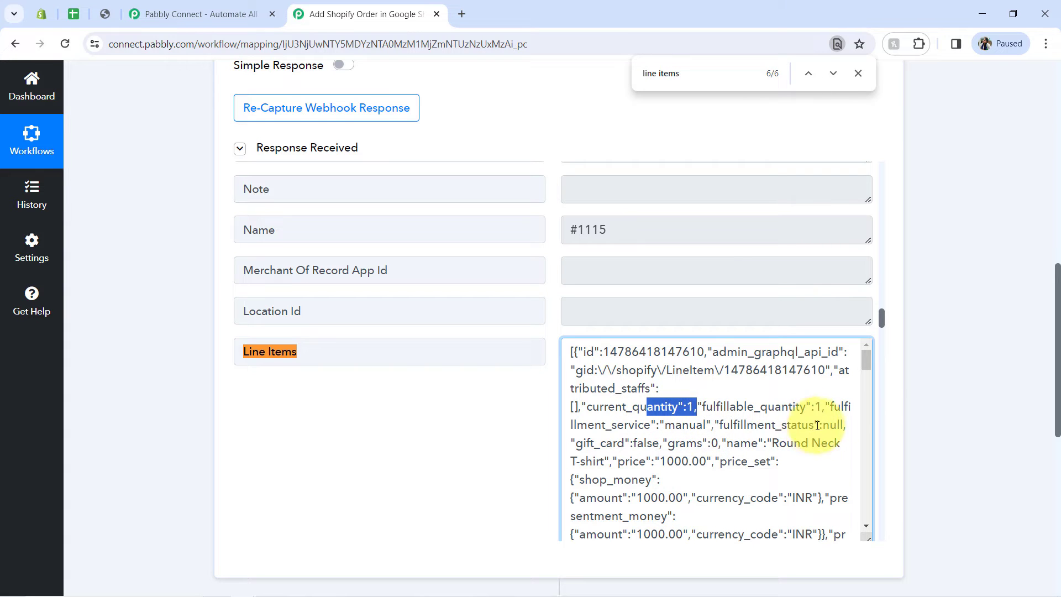
left_click_drag(779, 443, 677, 516)
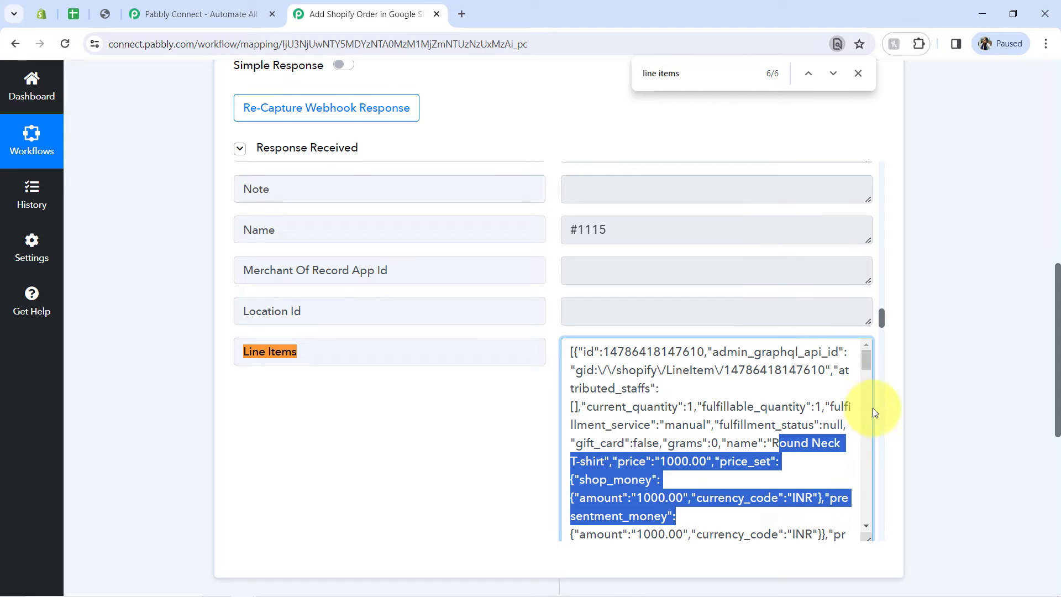
left_click_drag(867, 363, 867, 380)
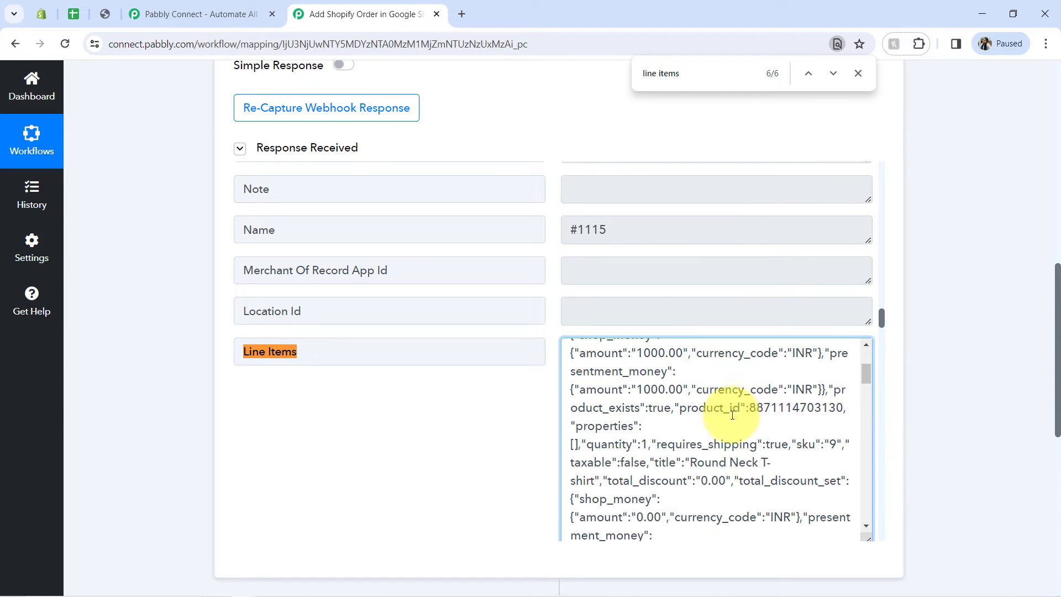
left_click_drag(729, 407, 731, 444)
left_click_drag(865, 380, 864, 390)
left_click_drag(603, 427, 688, 530)
left_click(691, 449)
key("ctrl+a")
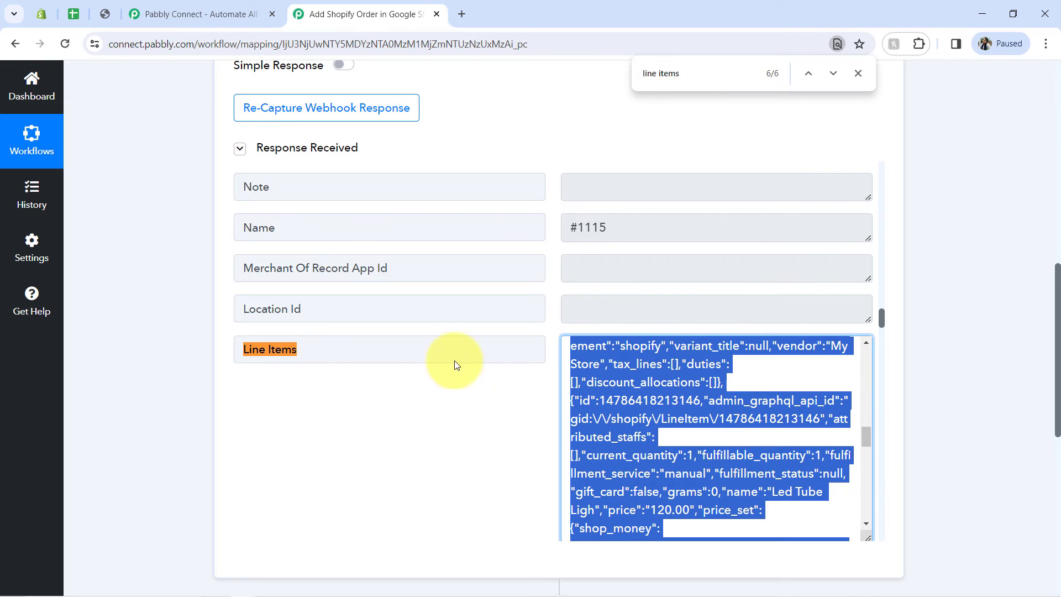
Step: Close the page search and collapse the Shopify New Order trigger step
left_click(857, 73)
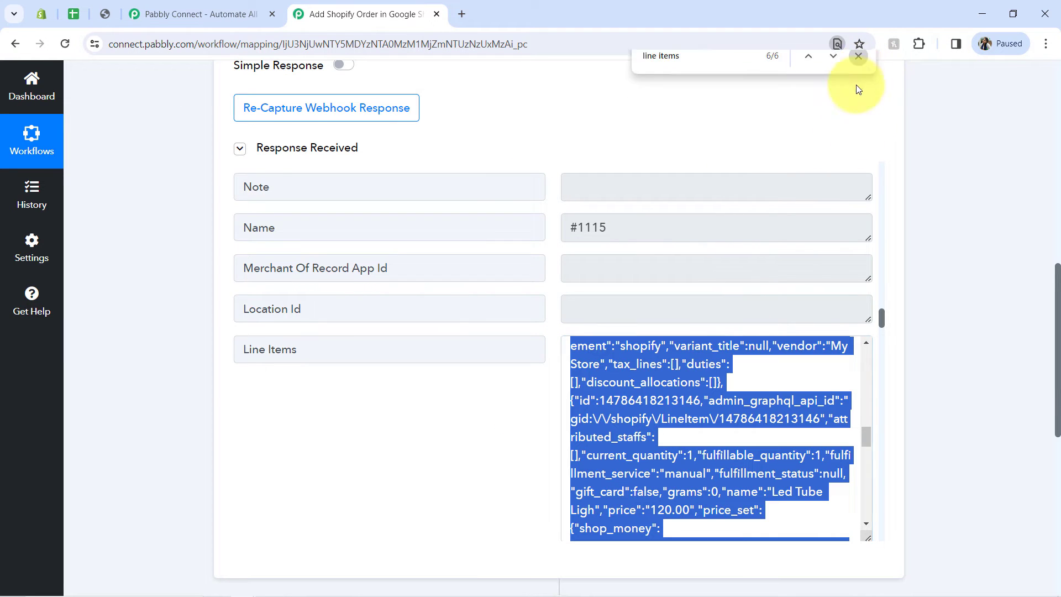
left_click_drag(1056, 333, 1039, 96)
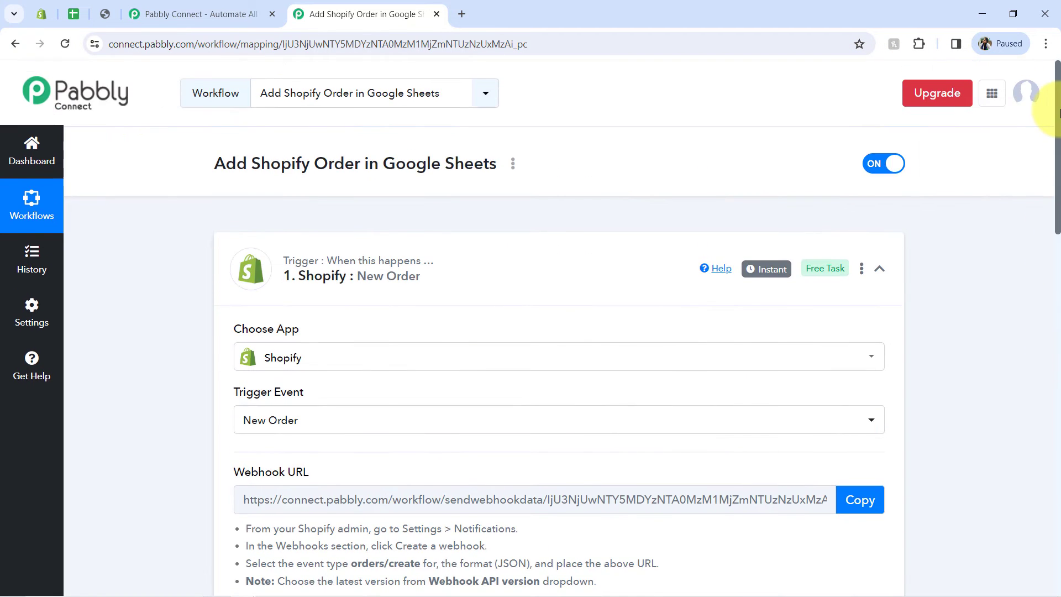
left_click(442, 281)
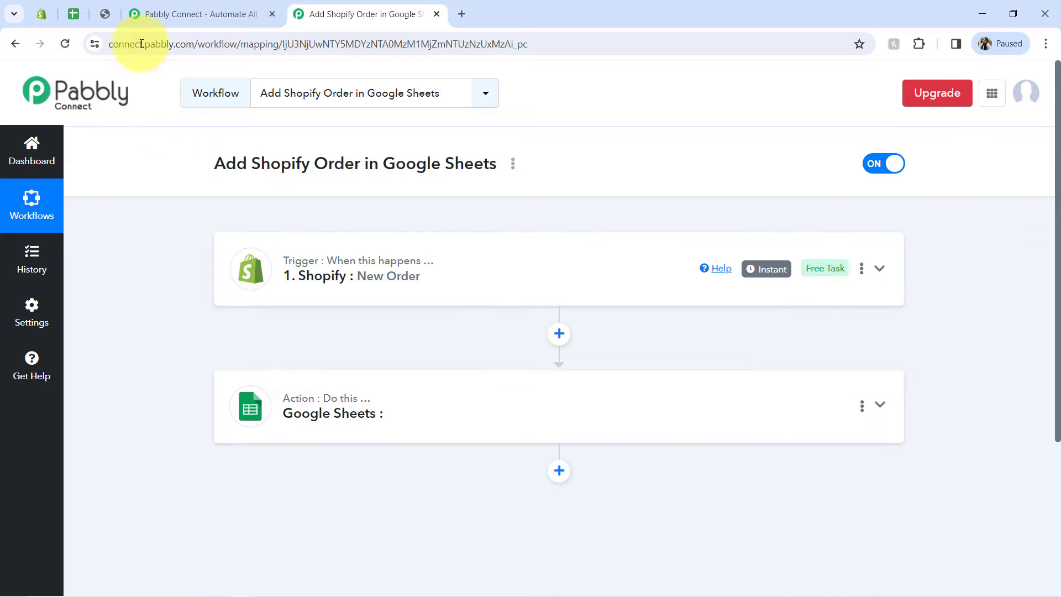
Step: Close the store's order confirmation page and return to the Add Shopify Order in Google Sheets workflow
left_click(101, 18)
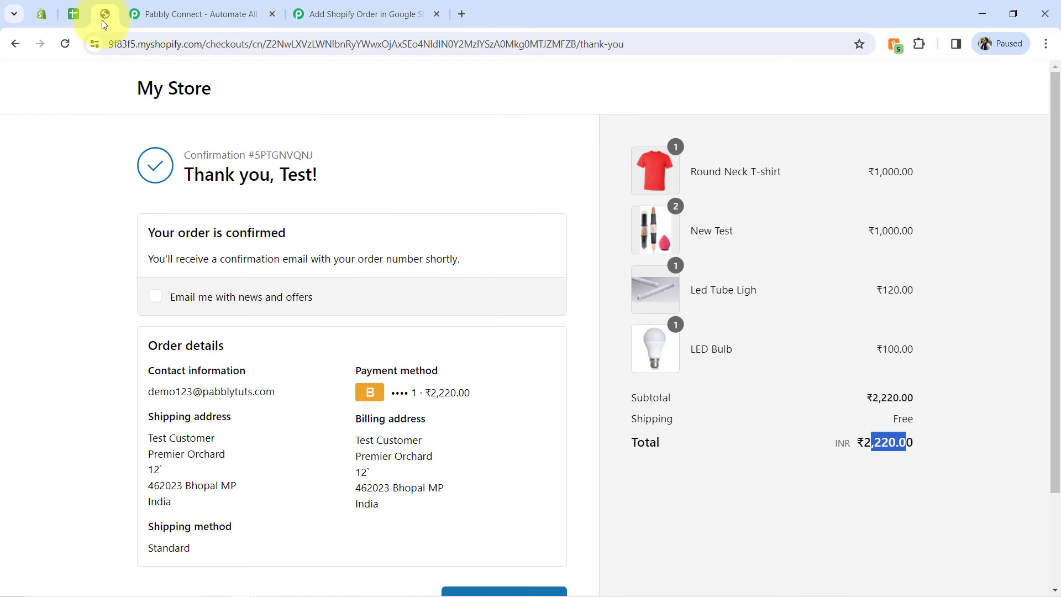
right_click(105, 17)
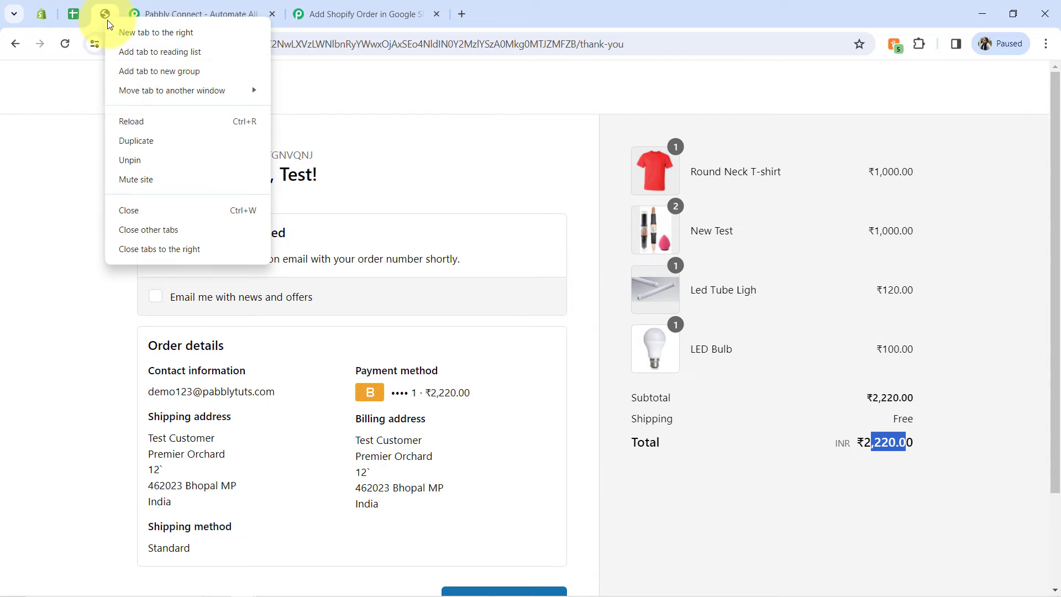
left_click(125, 218)
left_click(332, 14)
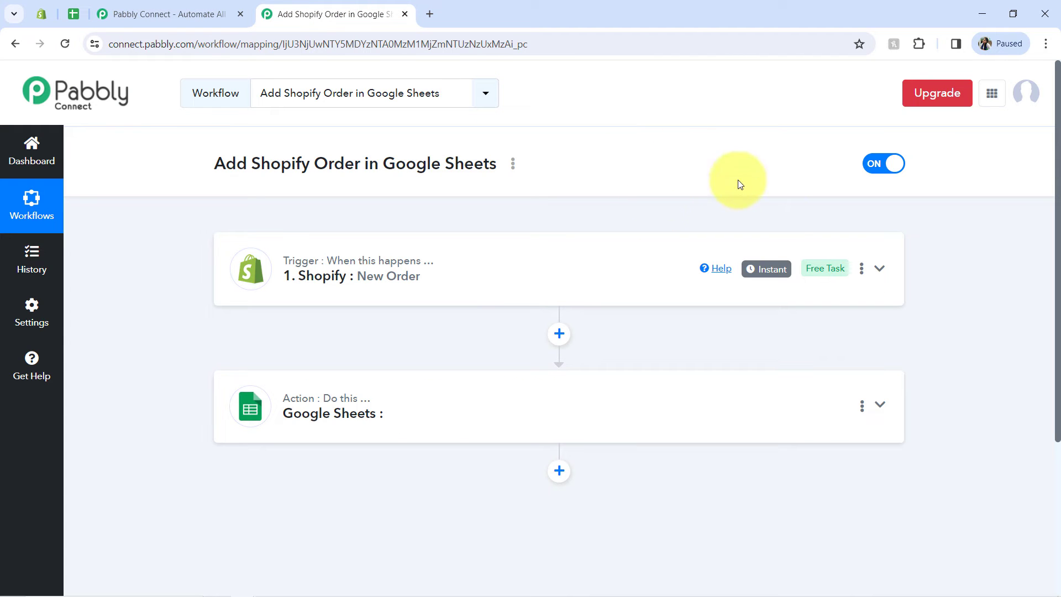
Step: Look over the Google Sheets action step and the Shopify trigger's captured line items
mouse_move(767, 266)
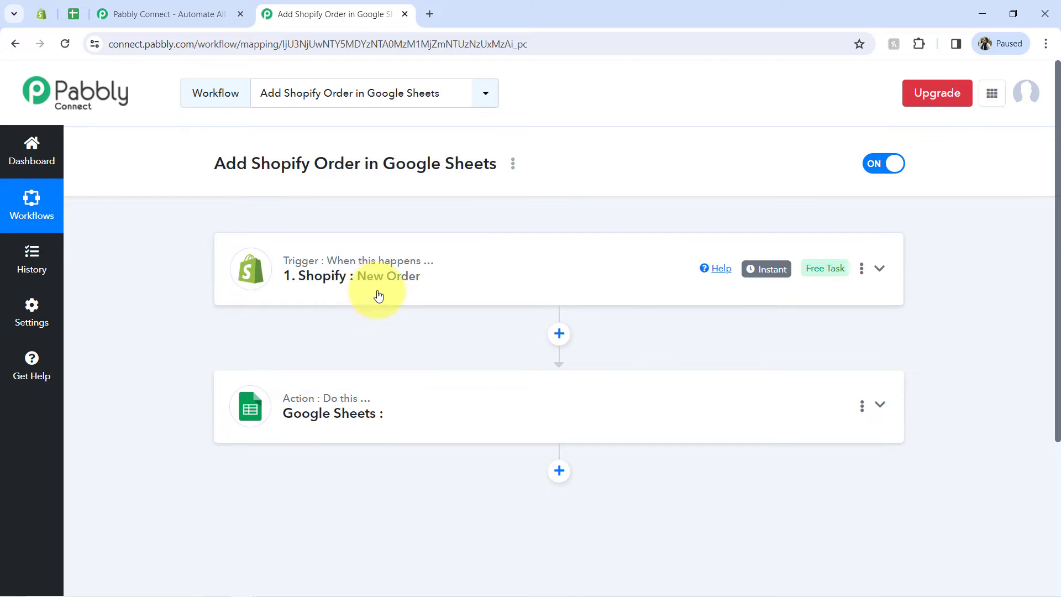
left_click(331, 395)
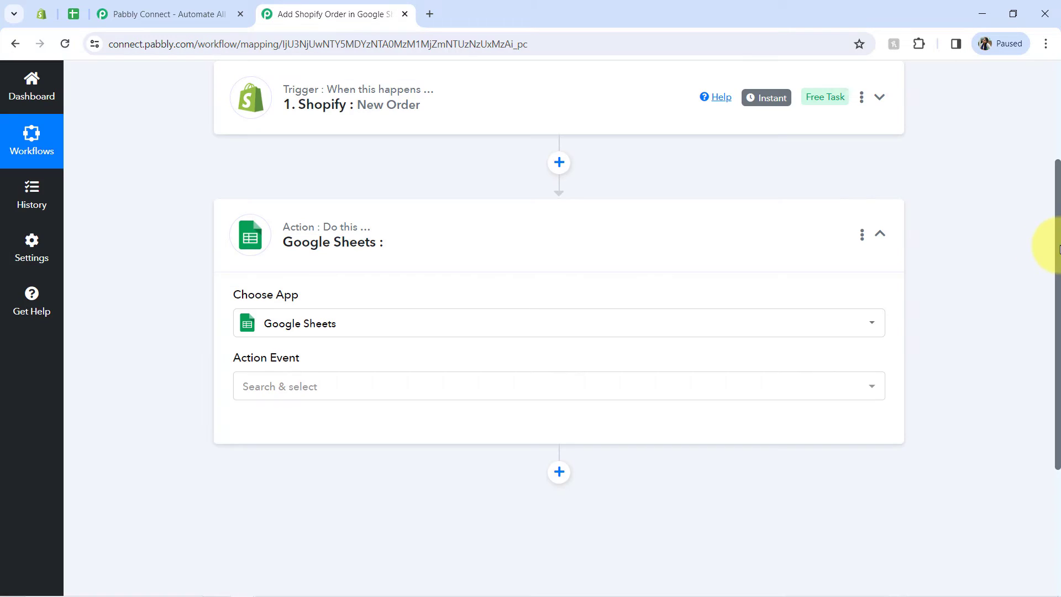
mouse_move(1057, 255)
left_mouse_down()
mouse_move(1060, 284)
mouse_move(1059, 256)
left_mouse_up()
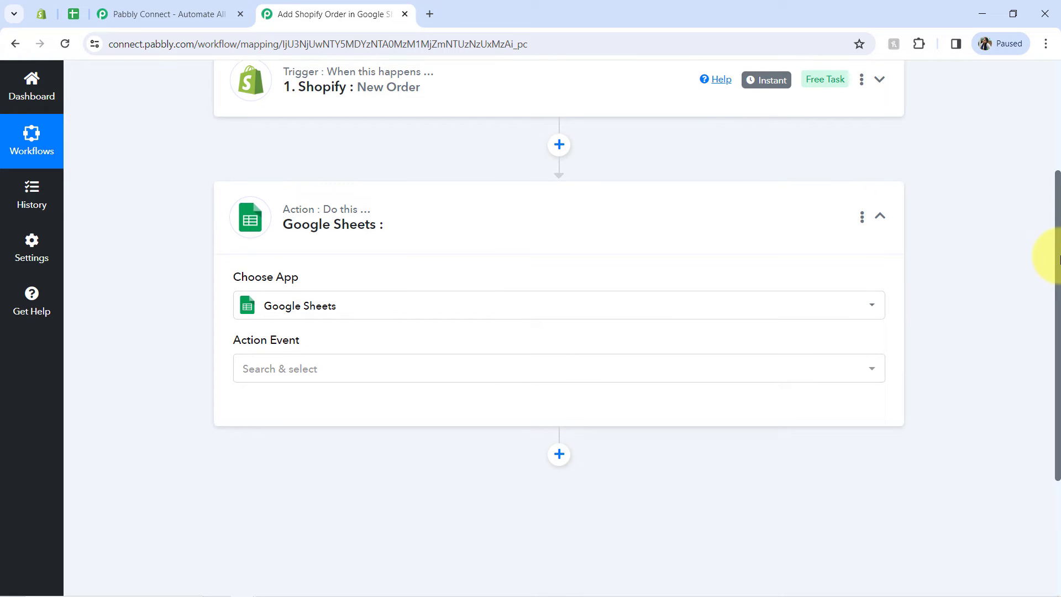
left_click(509, 83)
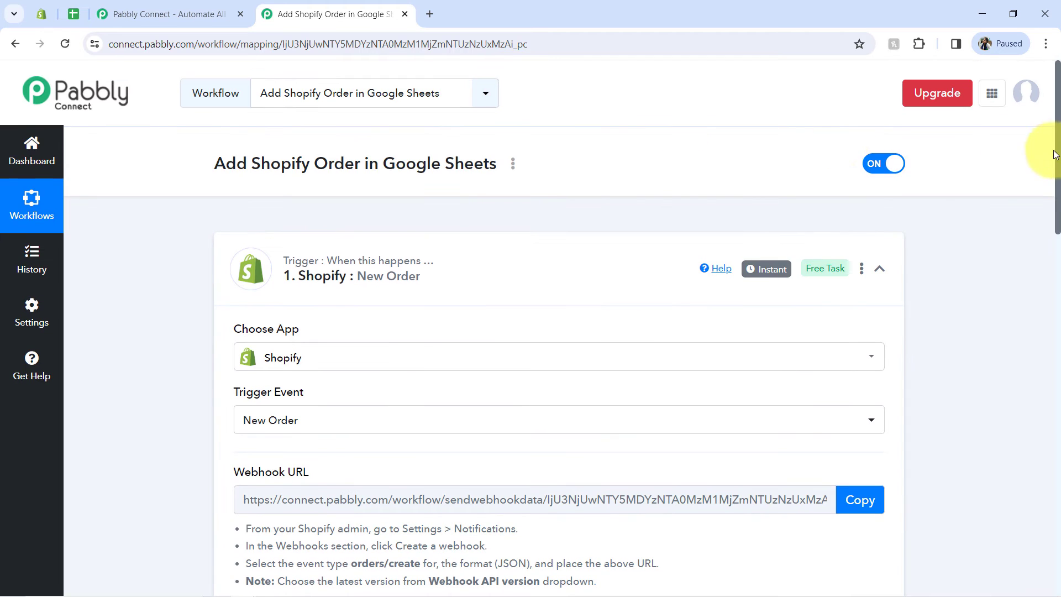
left_click_drag(1058, 176, 1022, 479)
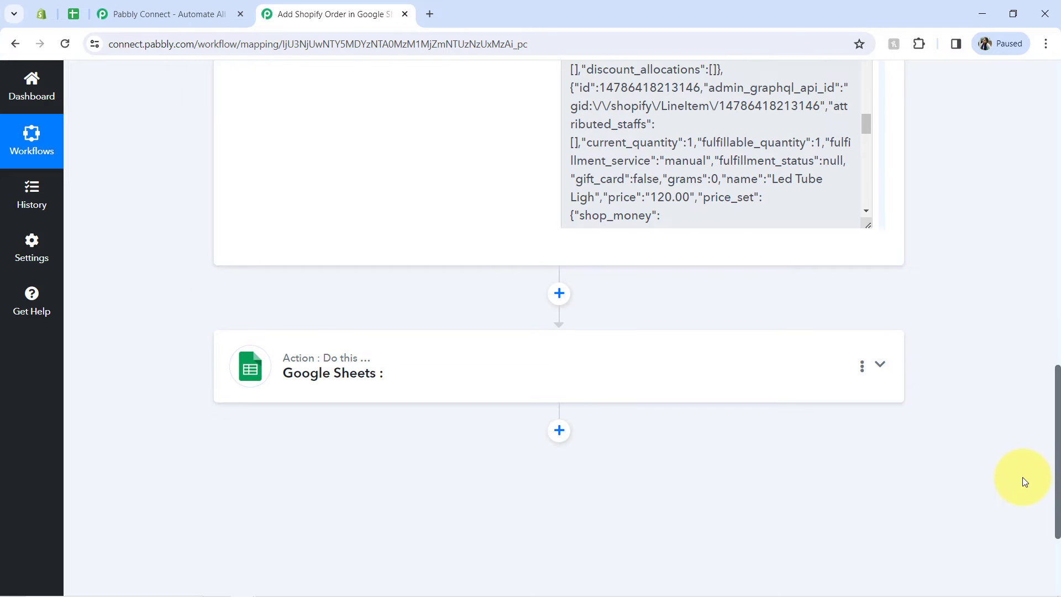
Step: Insert a Data Transformer by Pabbly action between the Shopify trigger and Google Sheets with the Line Itemizer event, and connect it
left_click(560, 295)
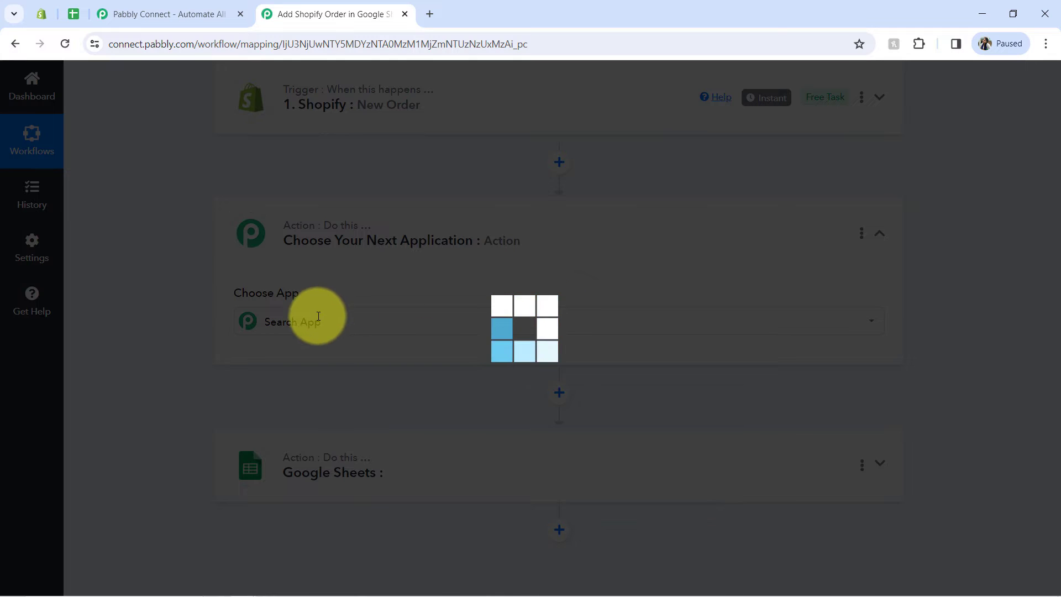
type("ta")
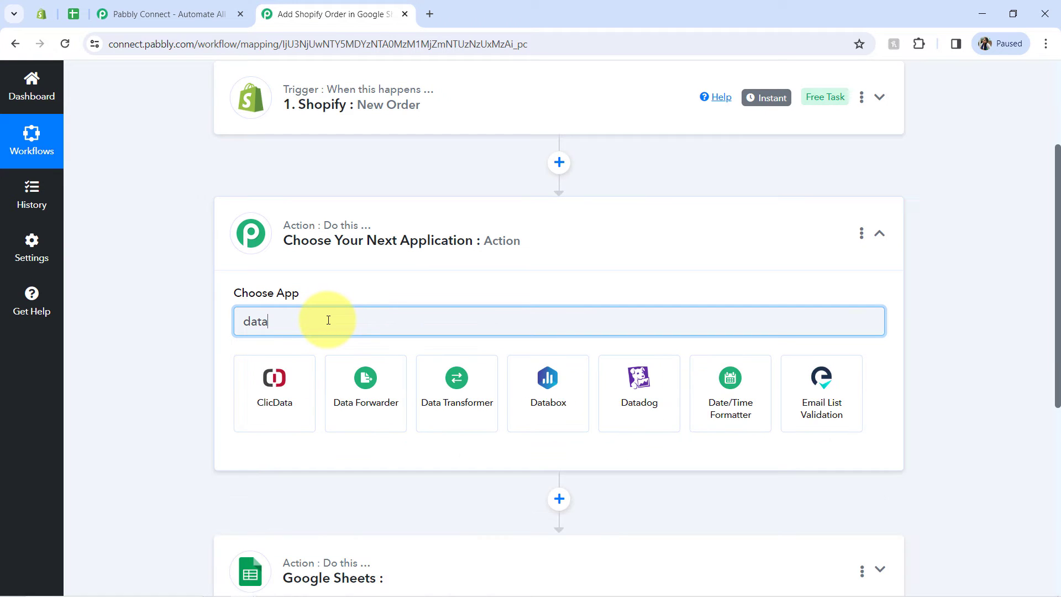
left_click(449, 385)
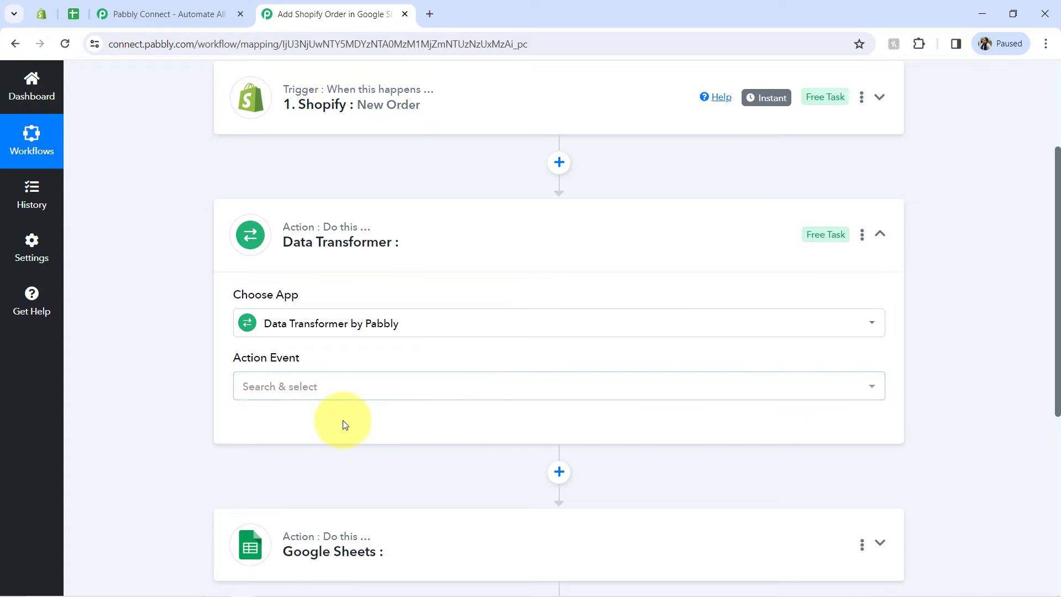
left_click(273, 389)
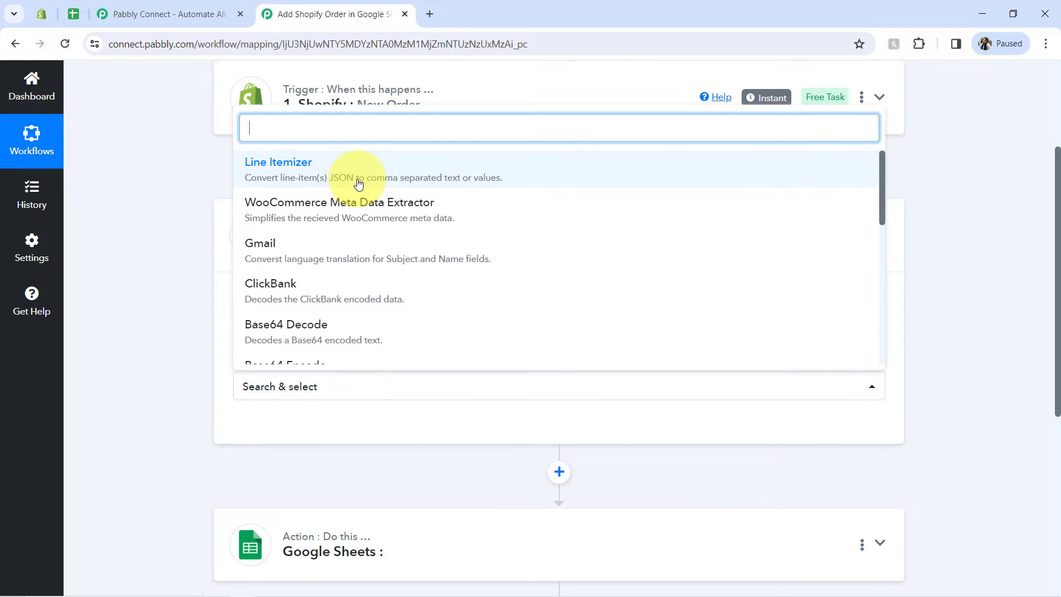
left_click(486, 181)
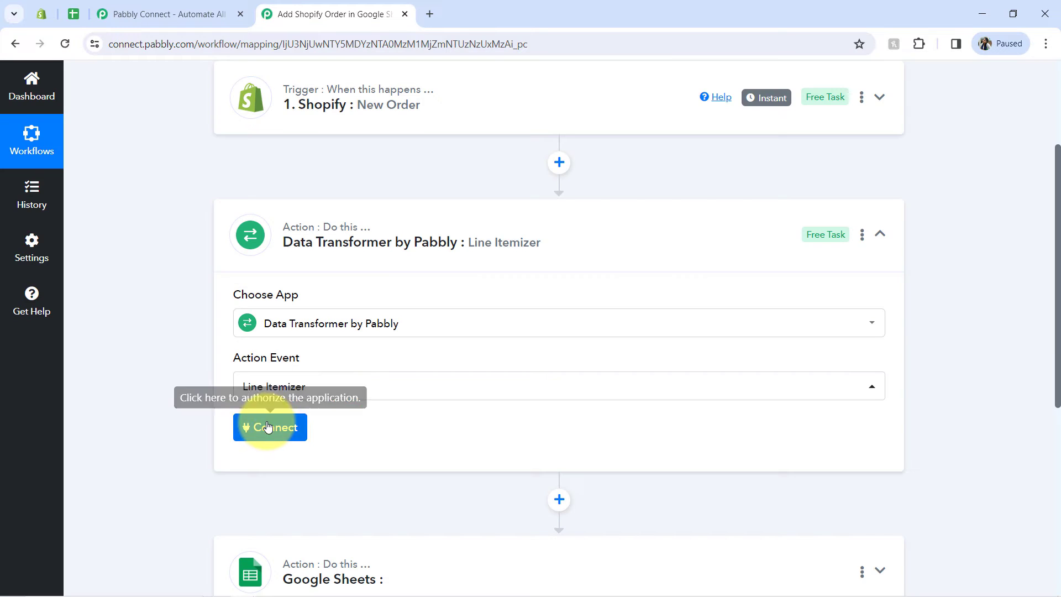
left_click(268, 428)
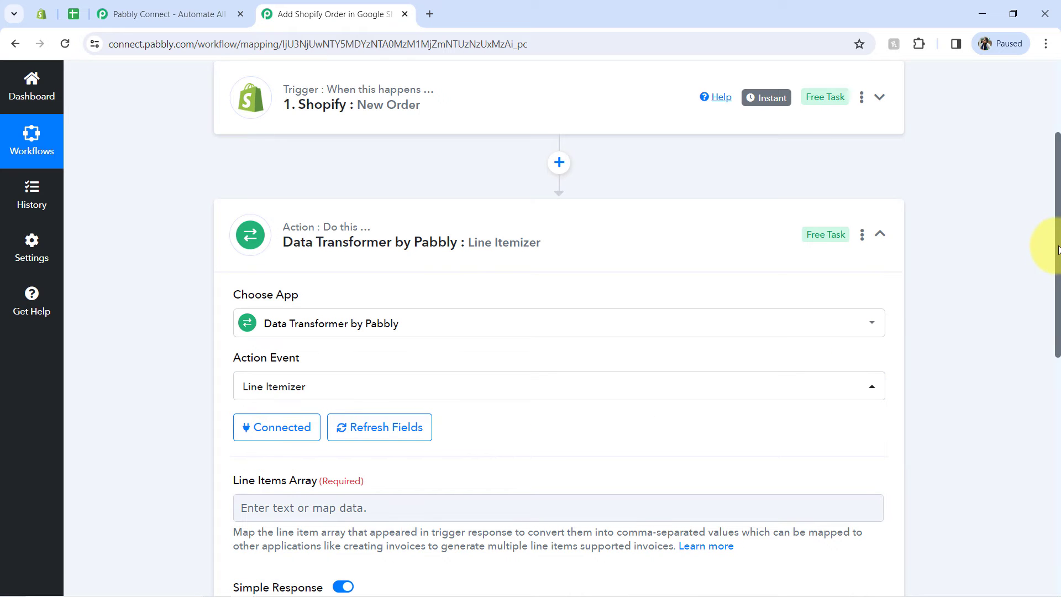
Step: Read the description of the required Line Items Array field in the Line Itemizer step
left_click_drag(1058, 250, 1057, 342)
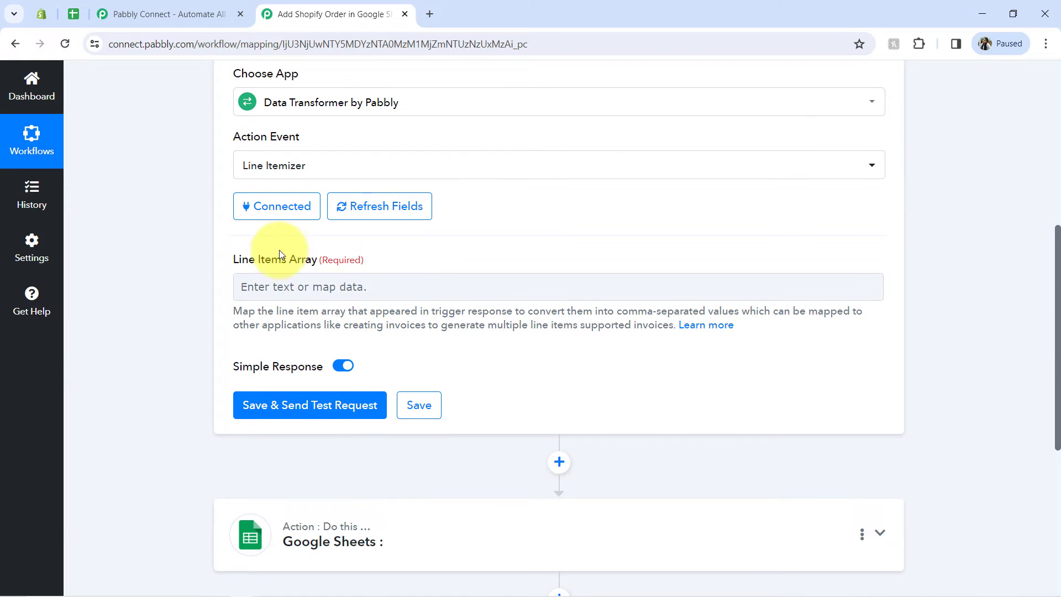
left_click_drag(246, 264, 319, 264)
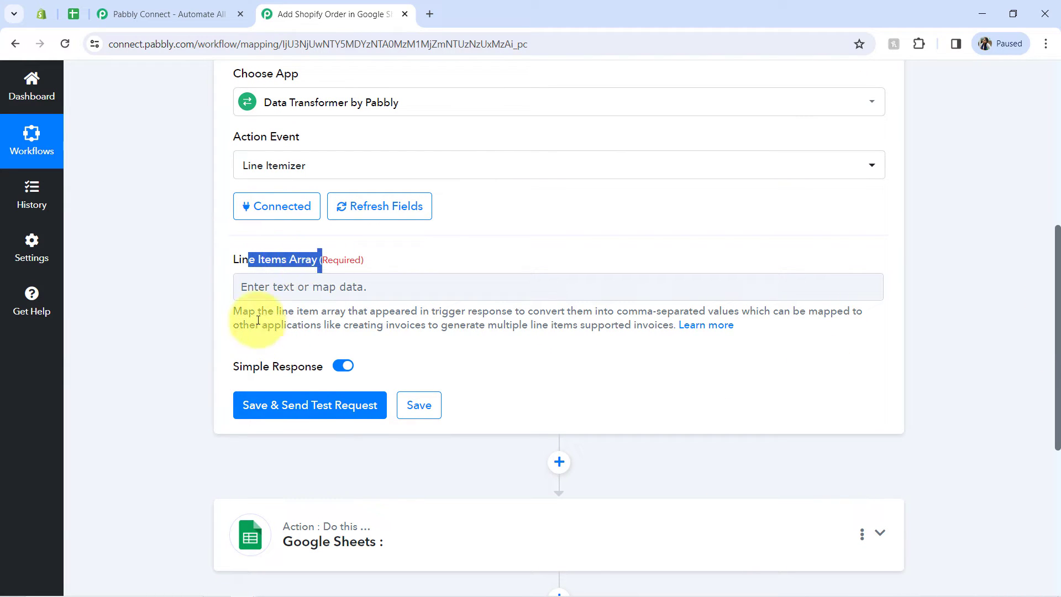
left_click_drag(257, 311, 329, 325)
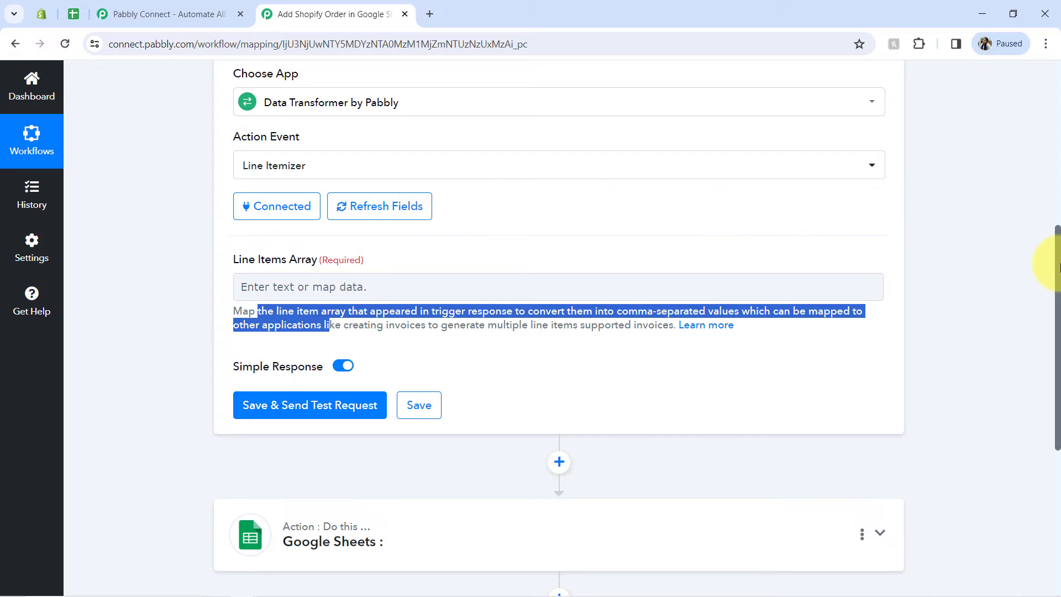
Step: Reopen the Shopify trigger's response and examine the Line Items field and its array
left_click_drag(1055, 276, 1043, 369)
scroll(569, 181, "up", 2)
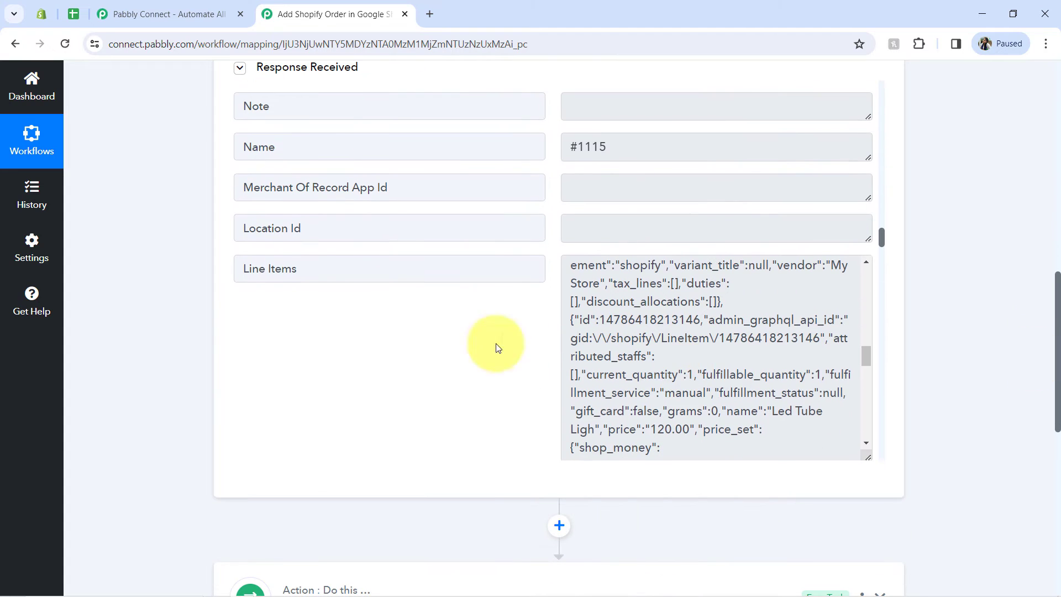
left_click_drag(613, 283, 689, 429)
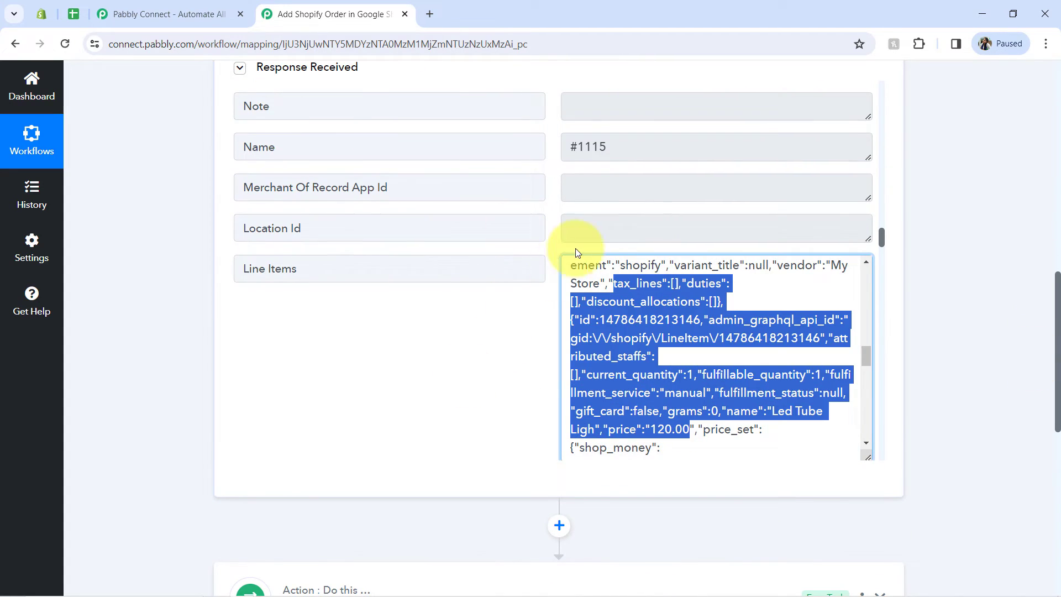
triple_click(467, 267)
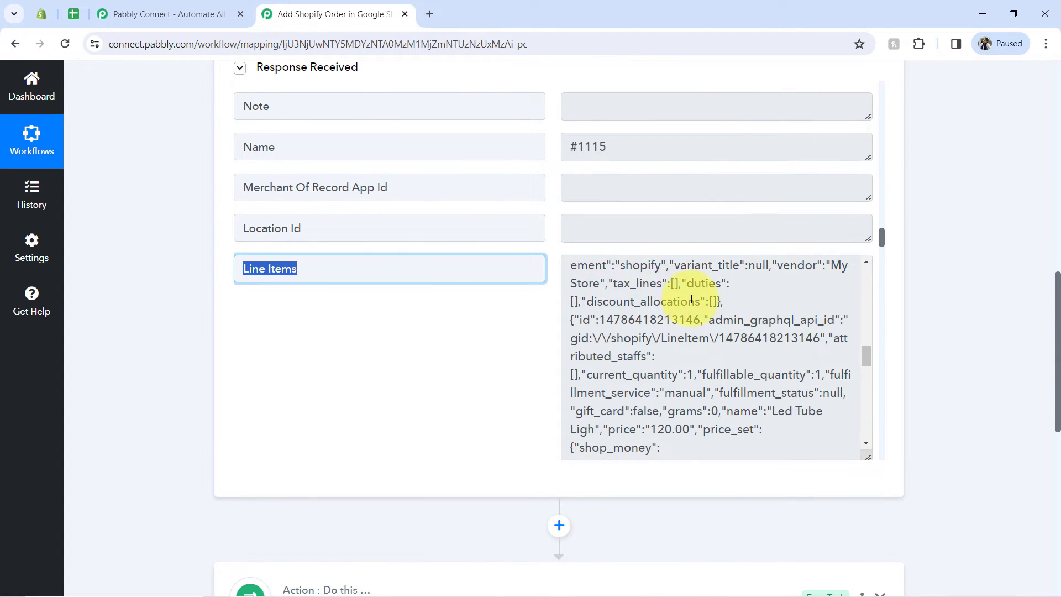
left_click_drag(1056, 298, 1042, 420)
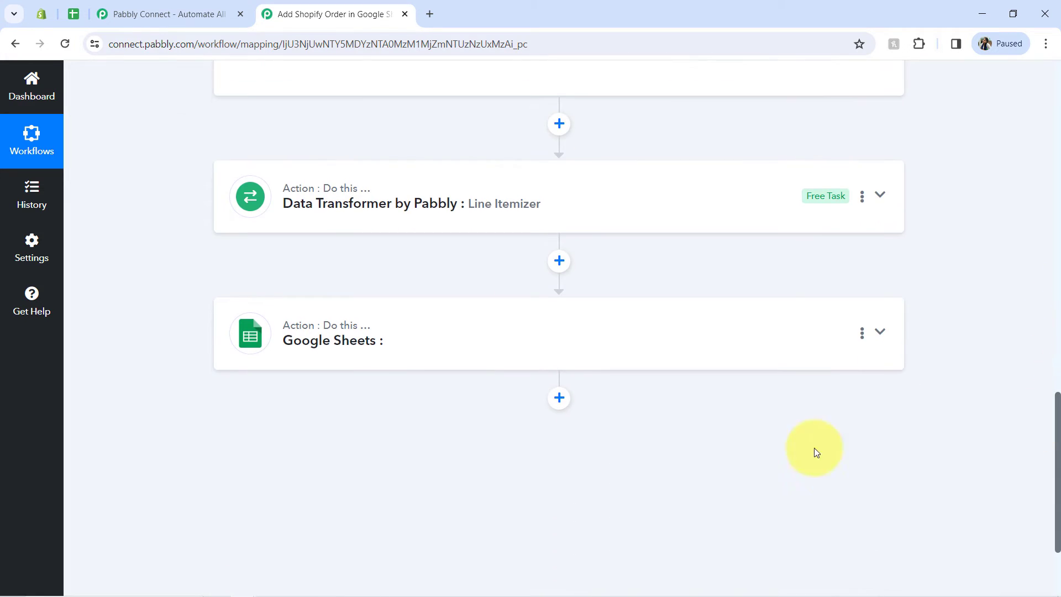
Step: Map the Shopify order's Line Items into the Line Itemizer's Line Items Array field, then save and send a test request
left_click(380, 217)
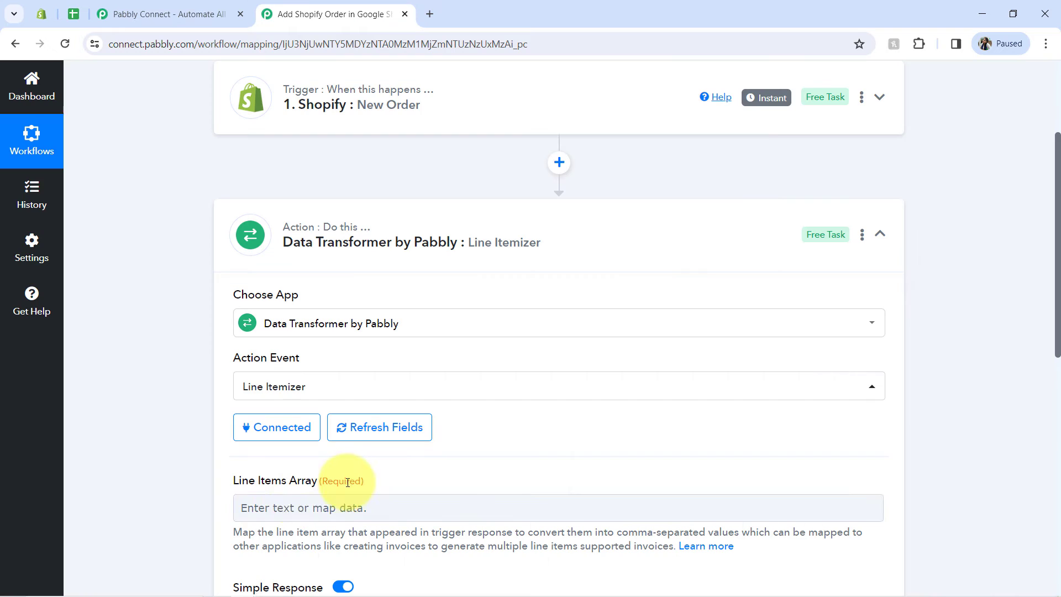
left_click_drag(1056, 265, 1057, 368)
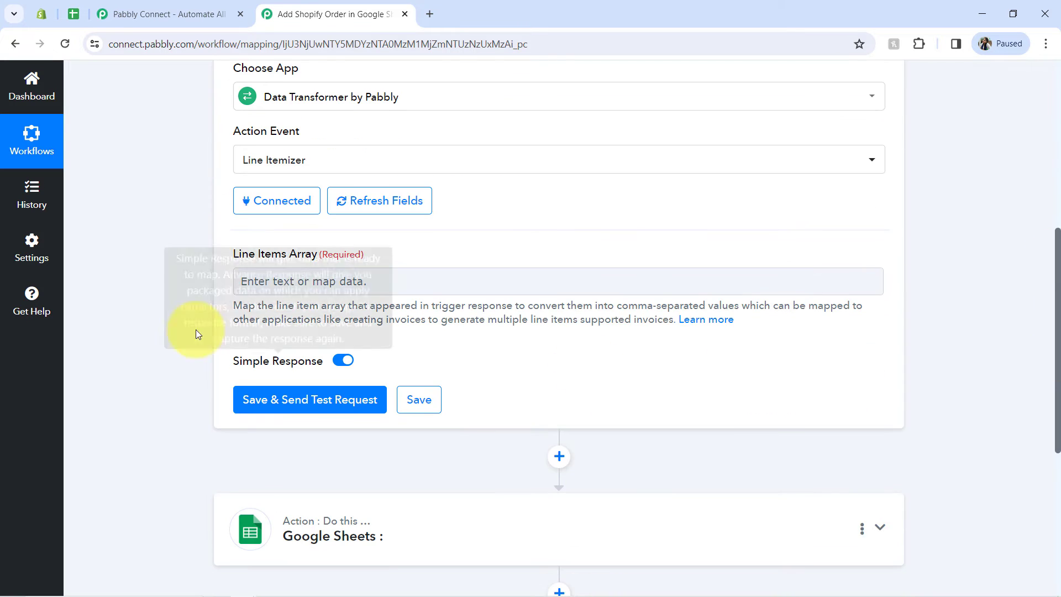
left_click(264, 280)
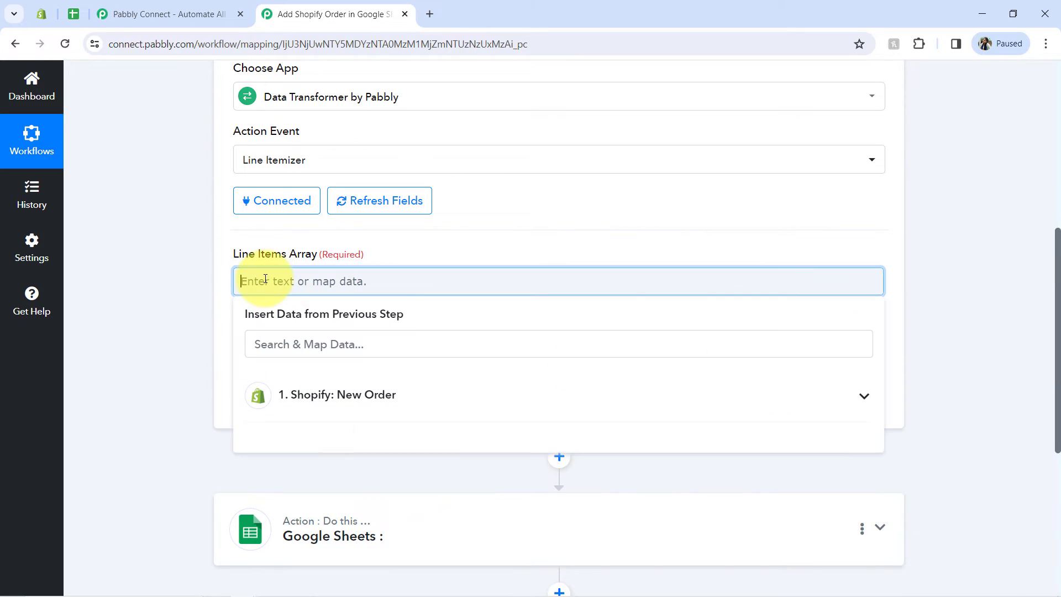
left_click(326, 412)
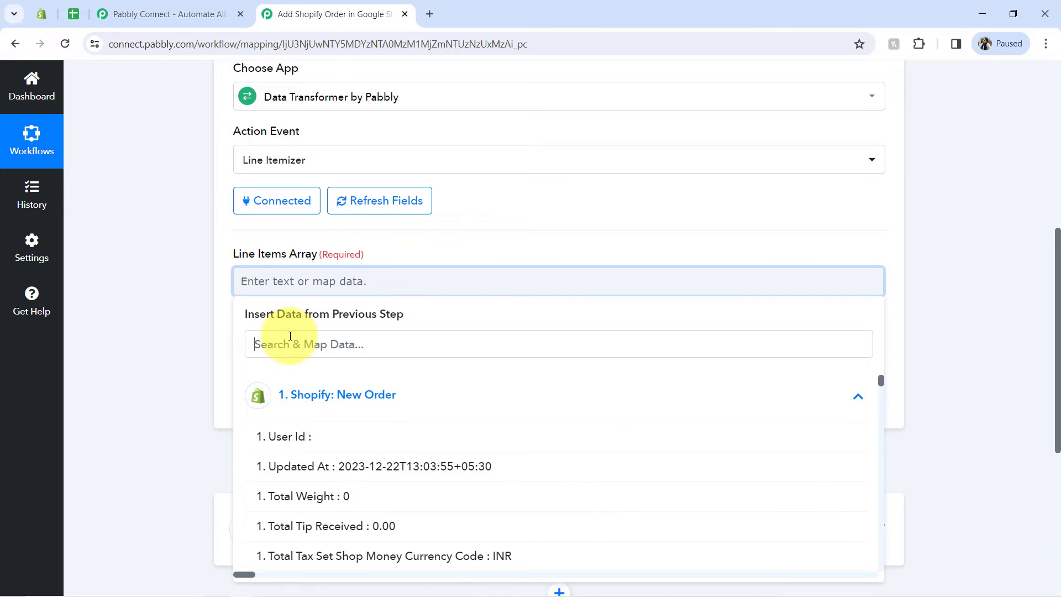
left_click(274, 346)
type("line items")
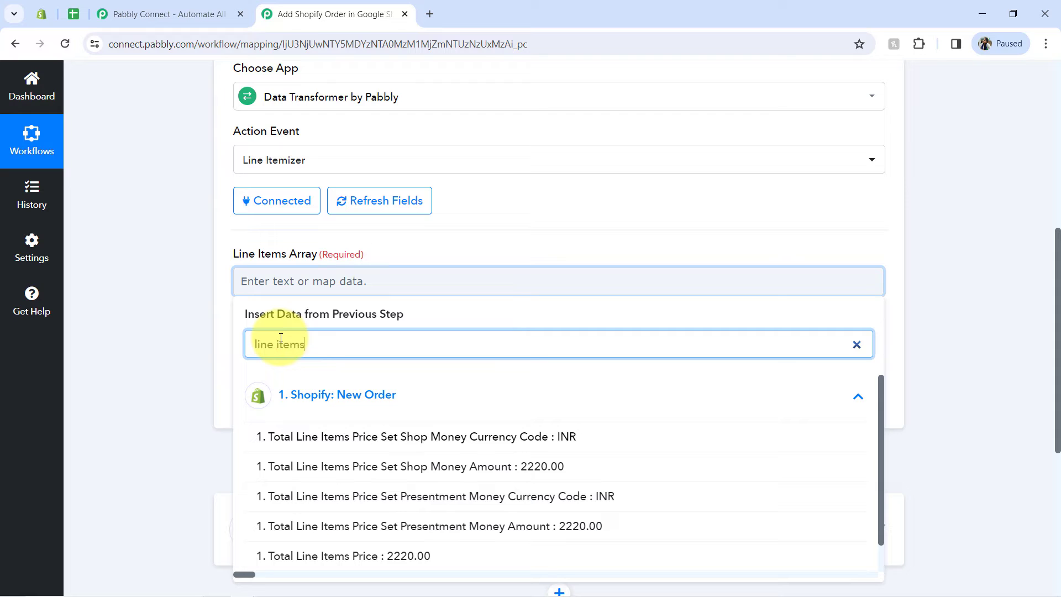
scroll(379, 530, "down", 1)
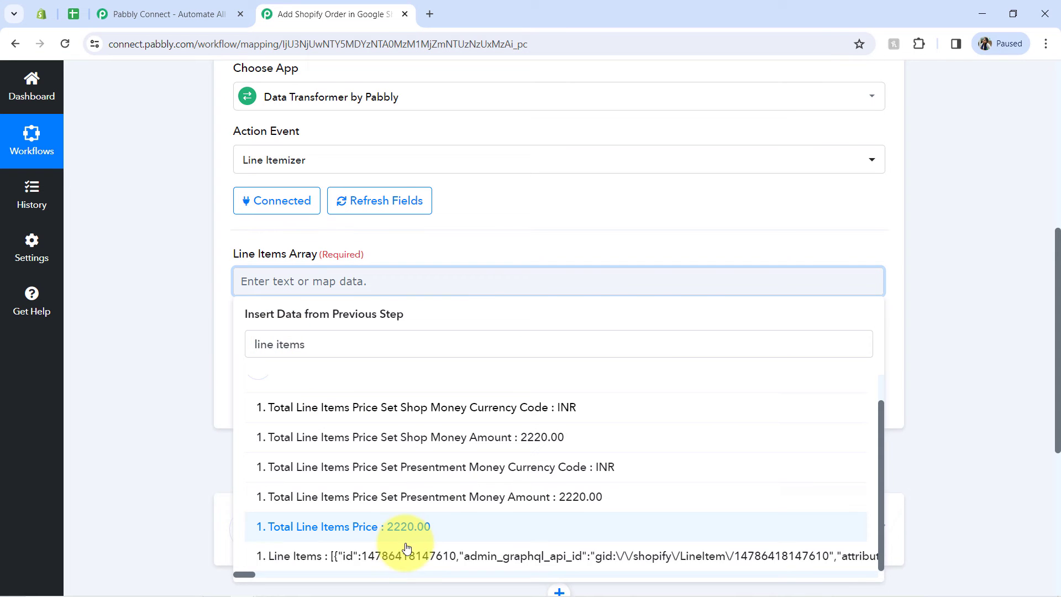
left_click(379, 558)
scroll(166, 252, "down", 5)
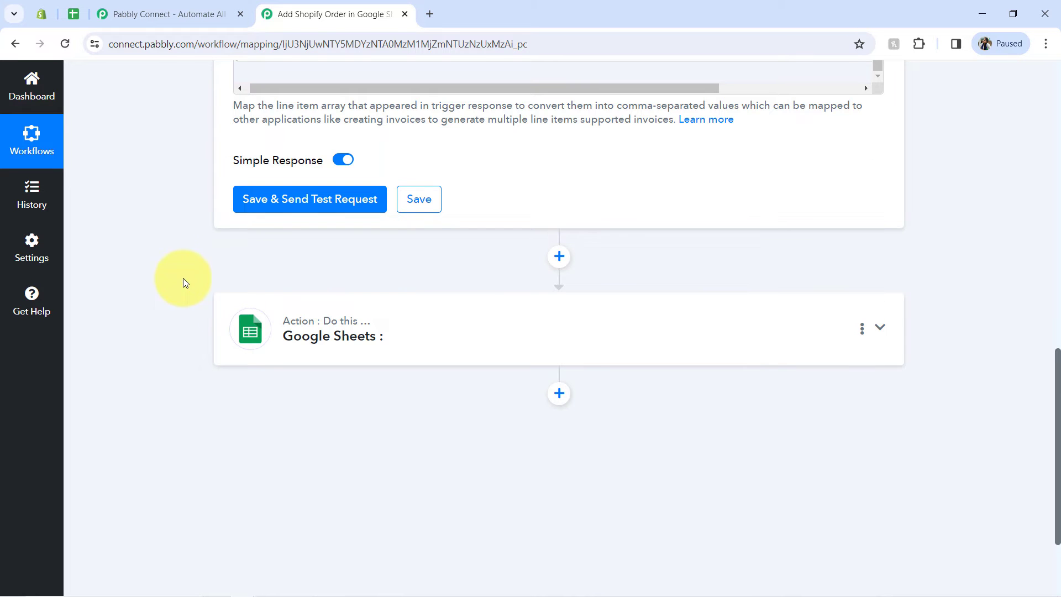
left_click(277, 205)
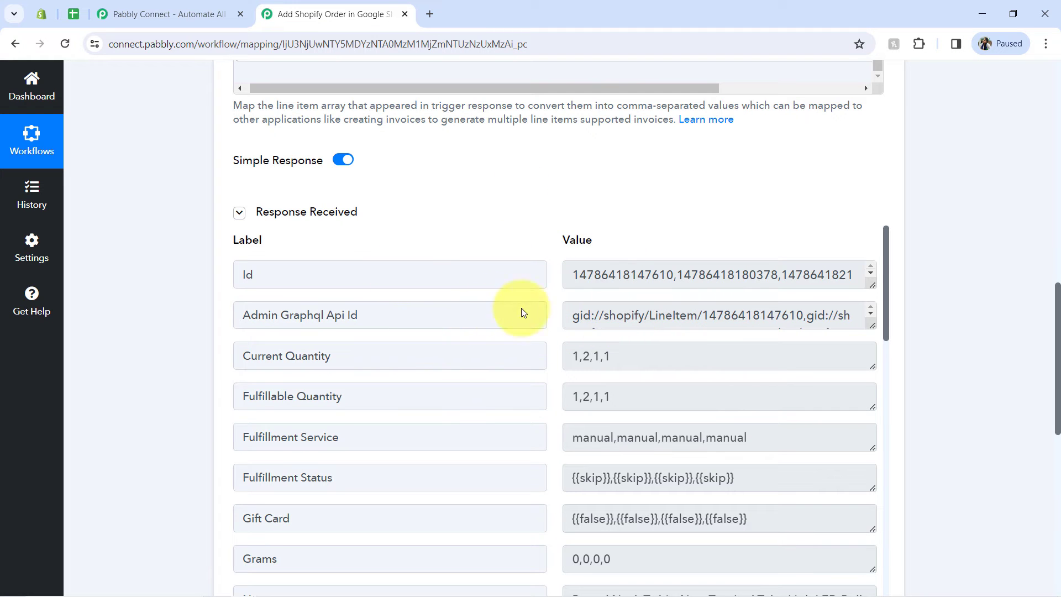
Step: Examine the Current Quantity and Fulfillable Quantity values in the Line Itemizer response
triple_click(635, 353)
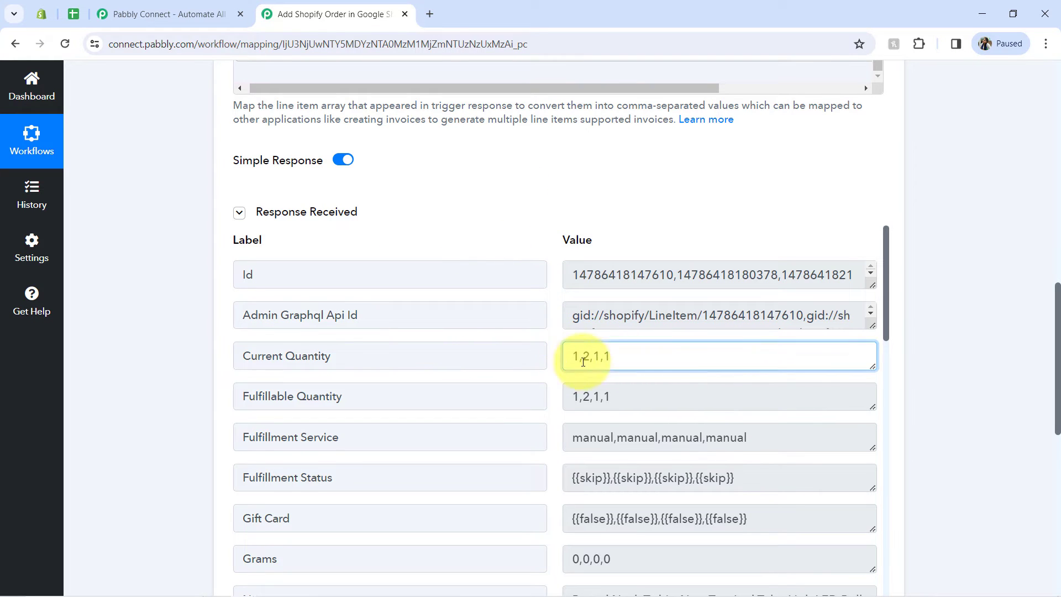
left_click_drag(603, 396, 540, 397)
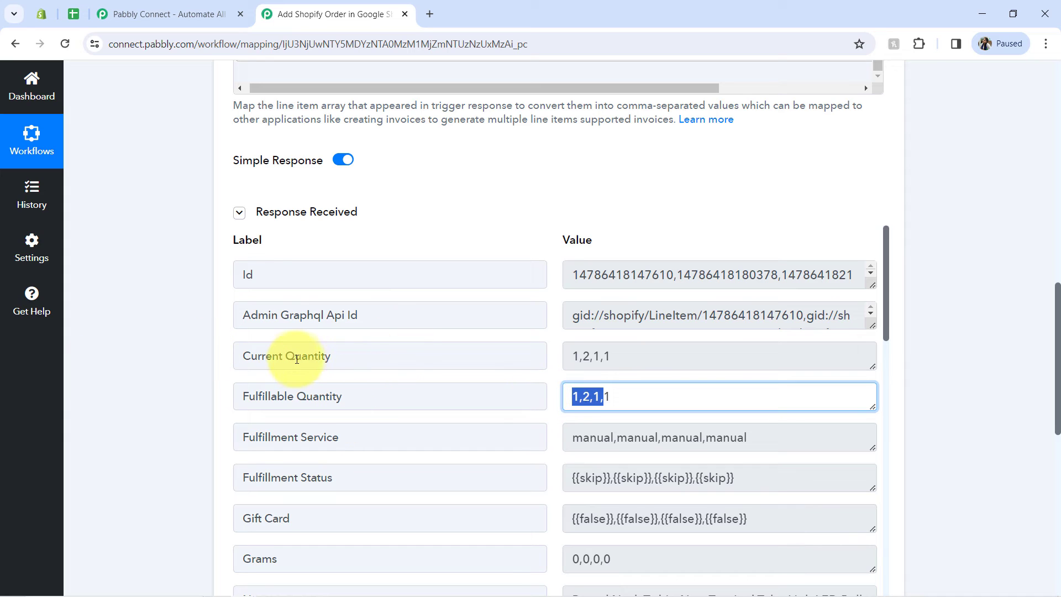
left_click_drag(297, 359, 348, 356)
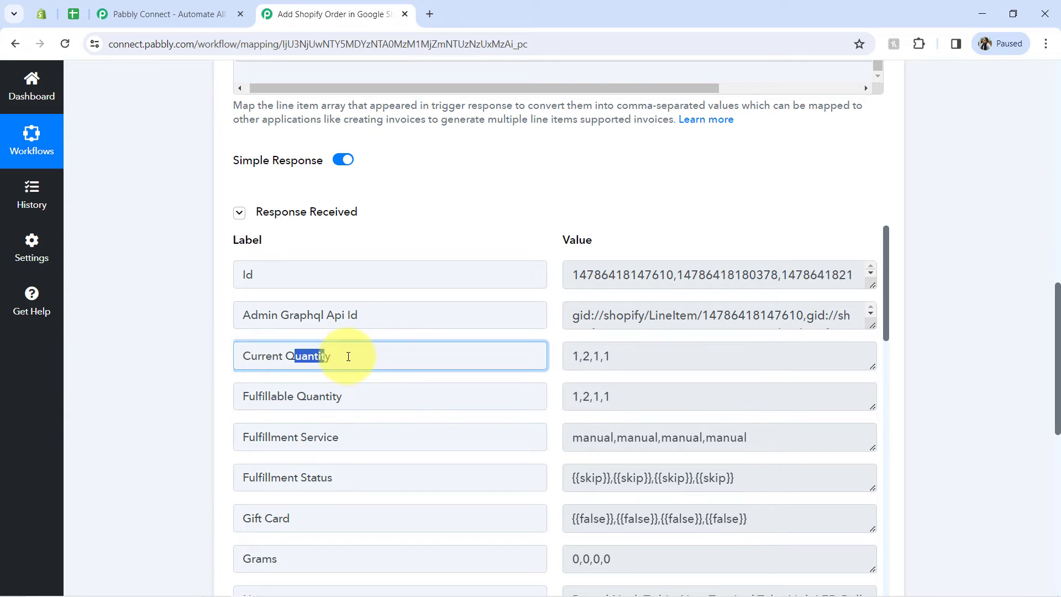
triple_click(621, 360)
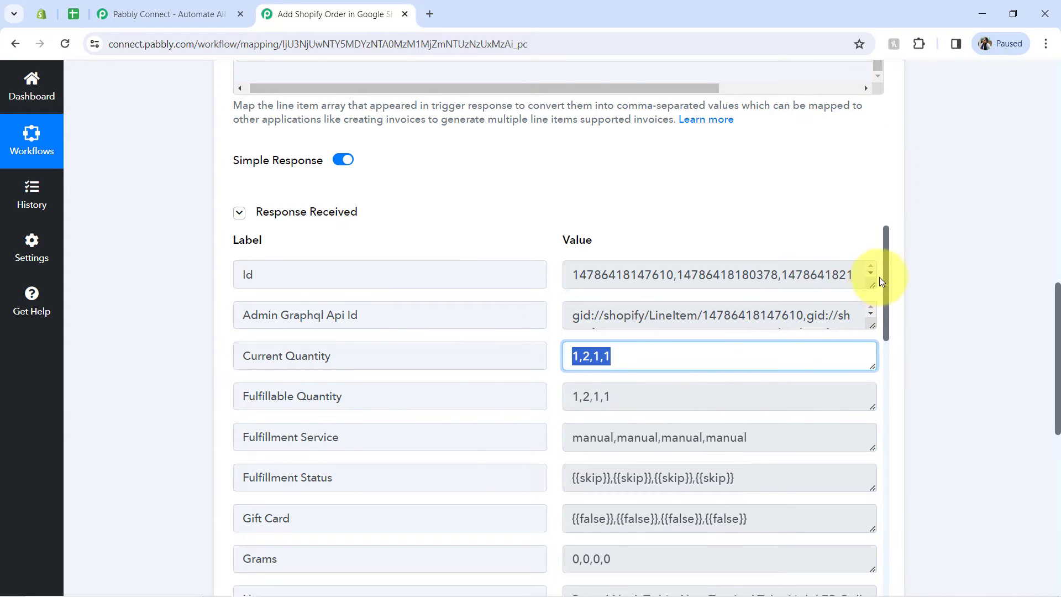
Step: Examine the product Name and Price values in the Line Itemizer response, then collapse the response
left_click_drag(884, 290, 903, 355)
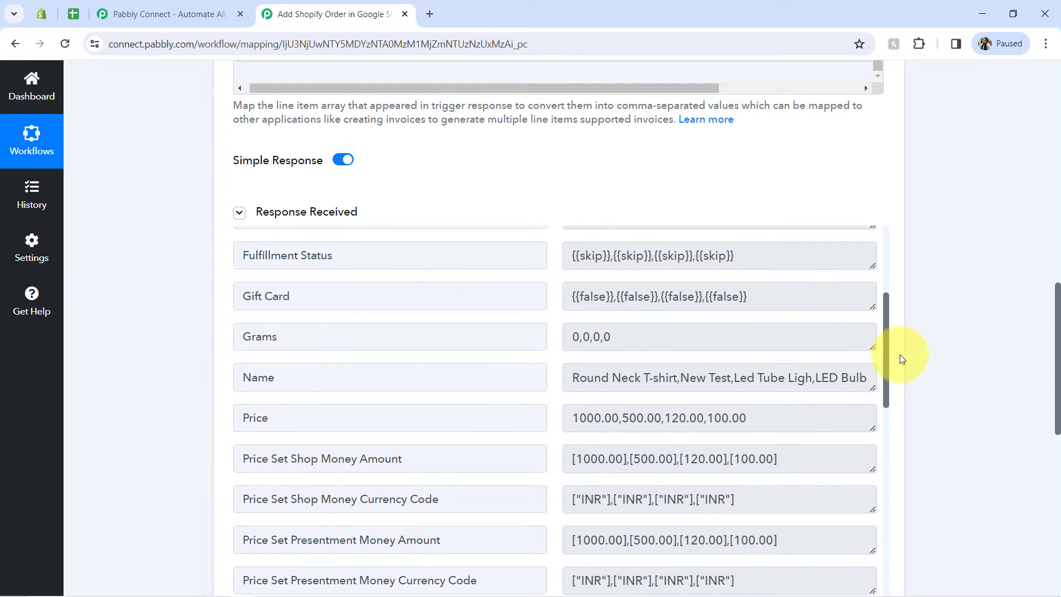
left_click_drag(872, 388, 873, 420)
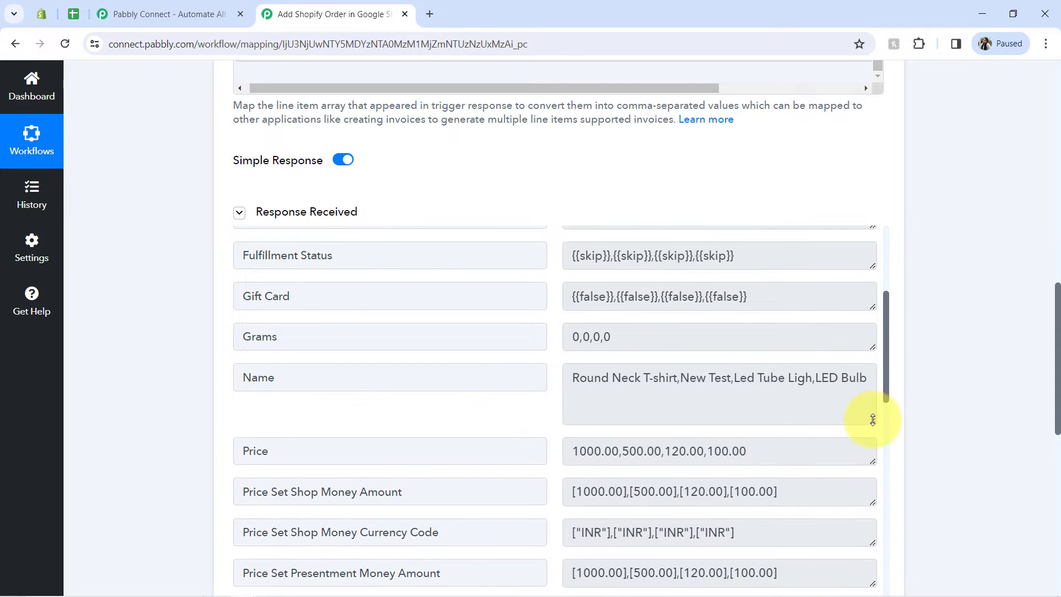
left_click_drag(763, 375, 857, 381)
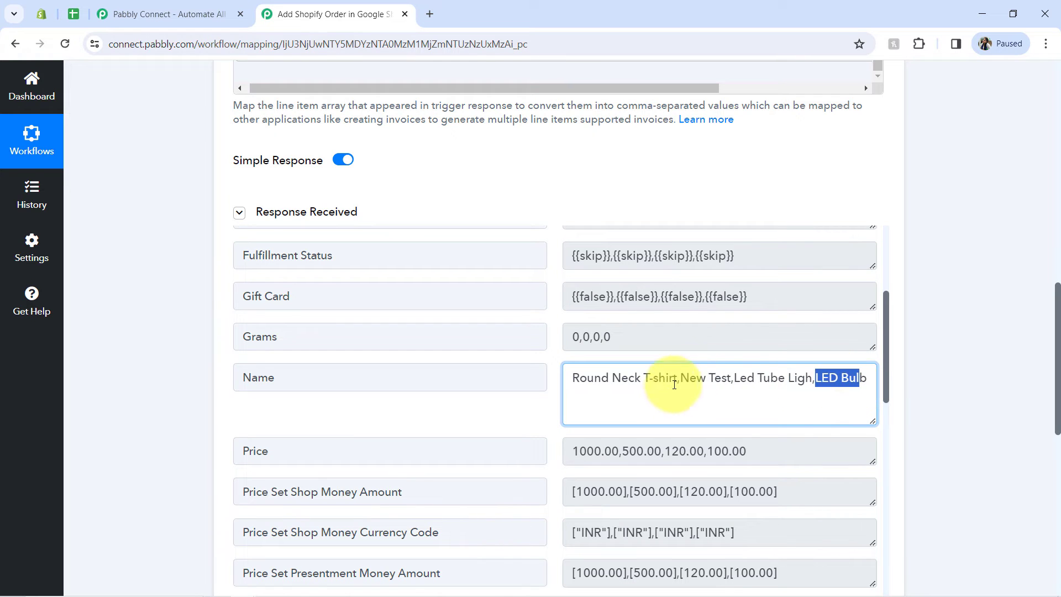
left_click(695, 373)
left_click_drag(711, 378, 731, 378)
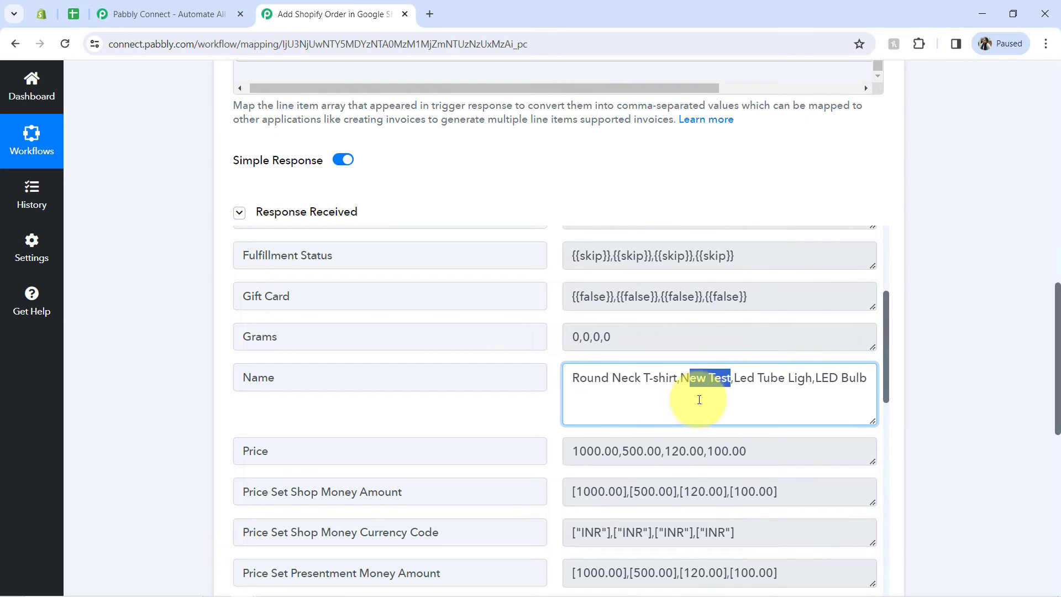
left_click_drag(681, 378, 736, 379)
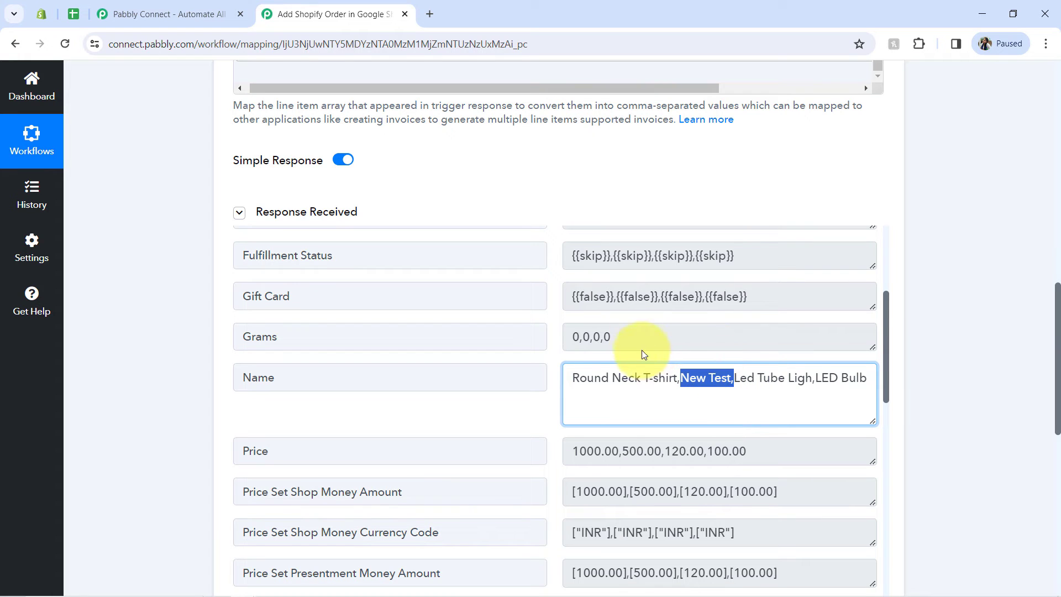
left_click(681, 380)
left_click_drag(681, 380, 719, 377)
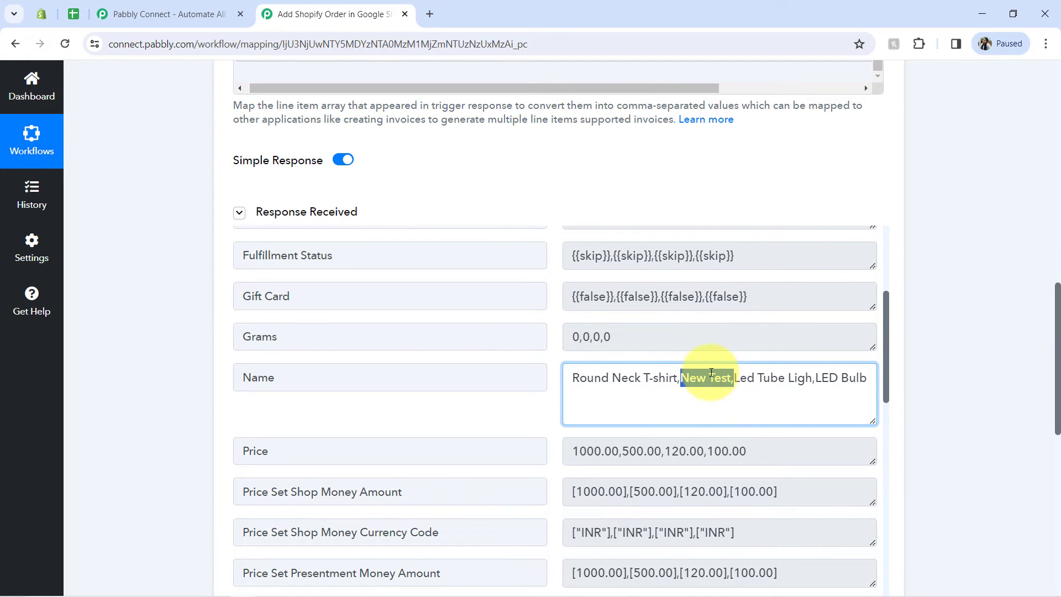
left_click(675, 377)
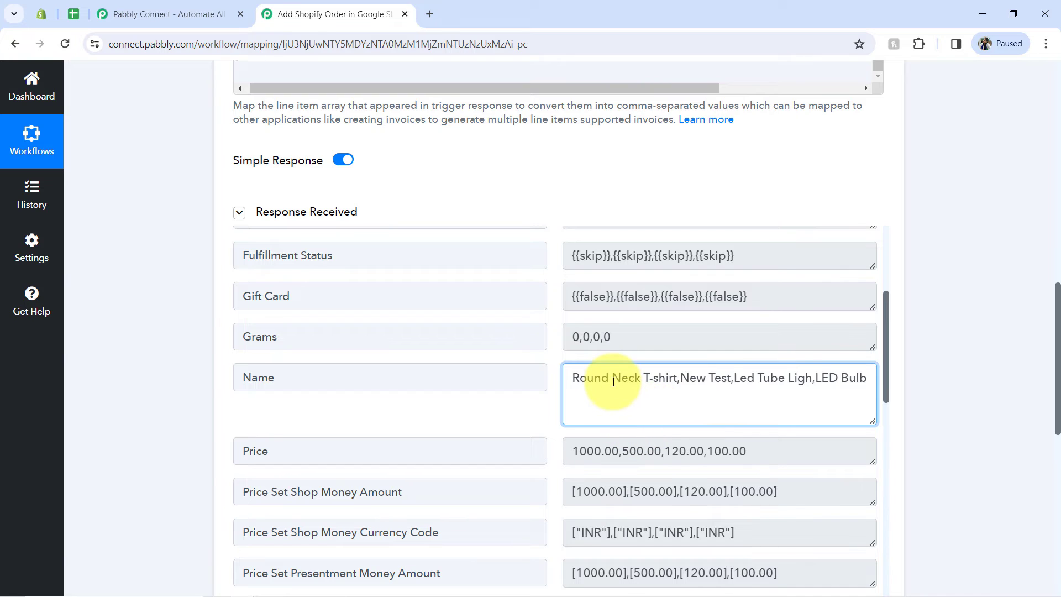
left_click_drag(613, 381, 796, 386)
triple_click(798, 385)
left_click(605, 383)
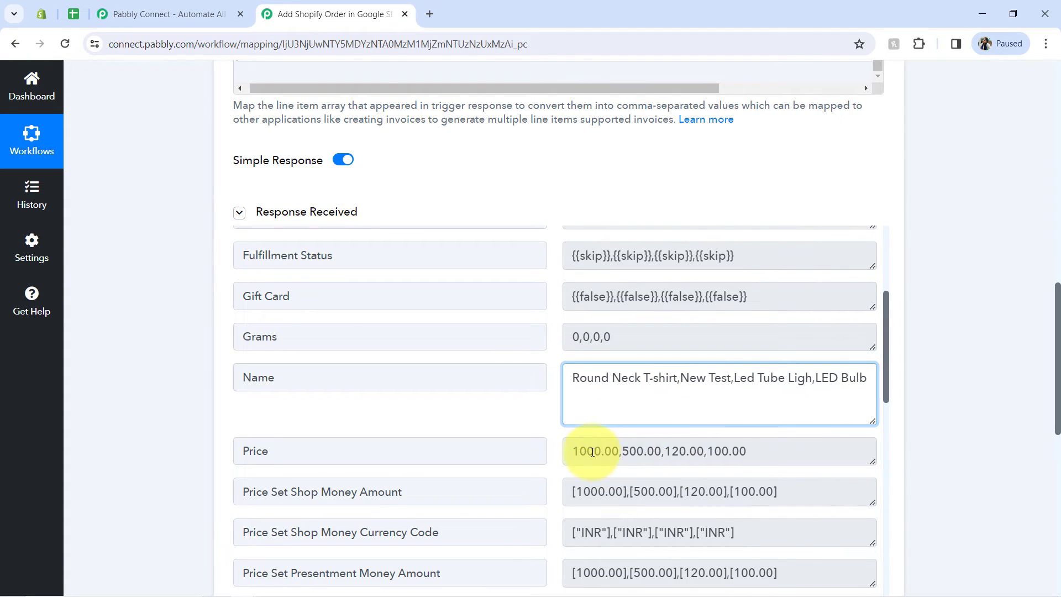
left_click_drag(592, 452, 752, 452)
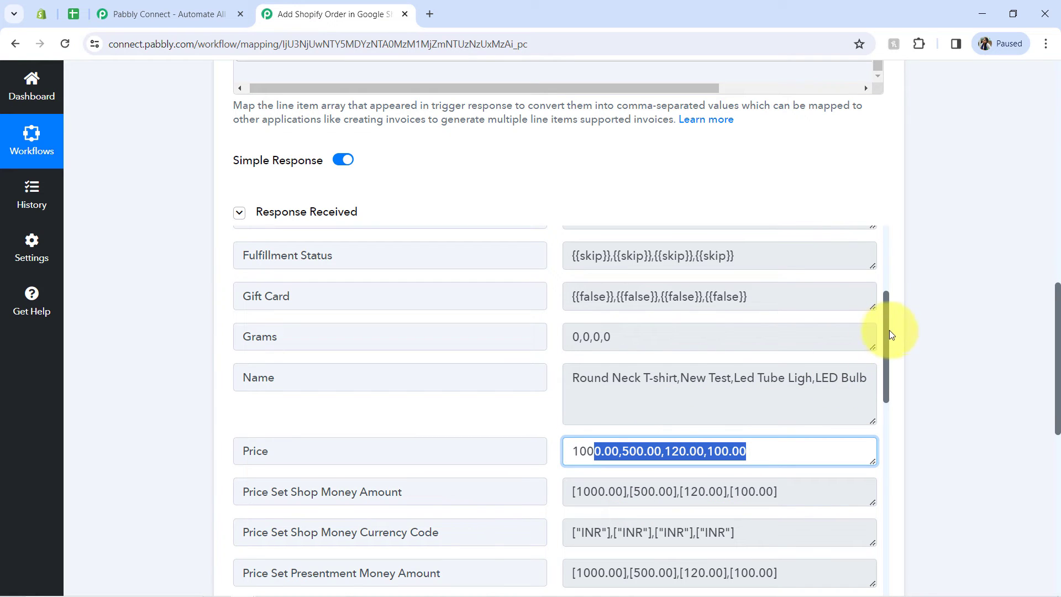
left_click_drag(887, 336, 521, 267)
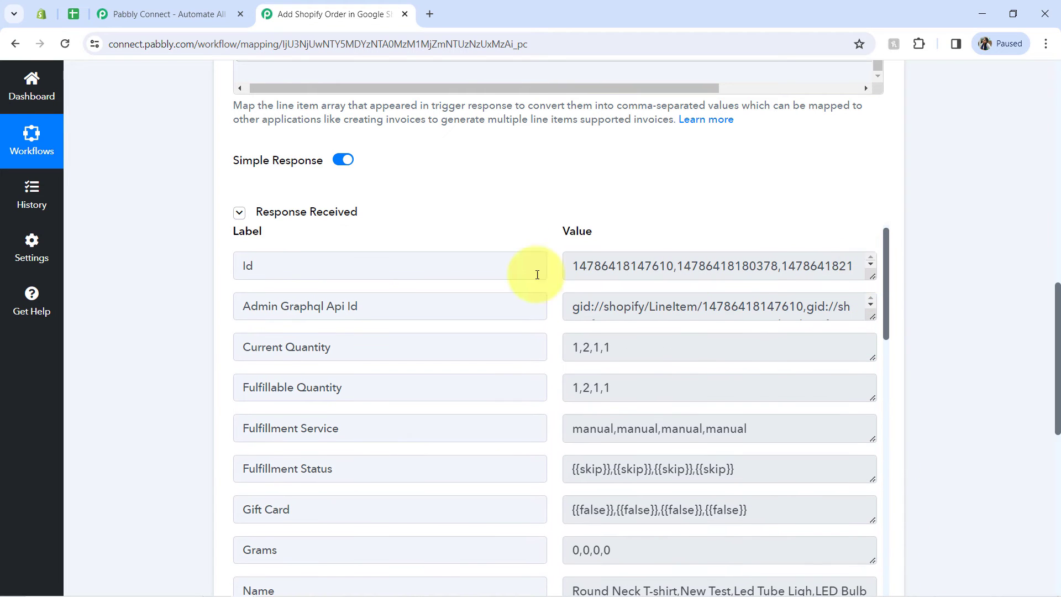
left_click(340, 214)
mouse_move(1058, 410)
left_mouse_down()
mouse_move(1058, 437)
mouse_move(1058, 421)
left_mouse_up()
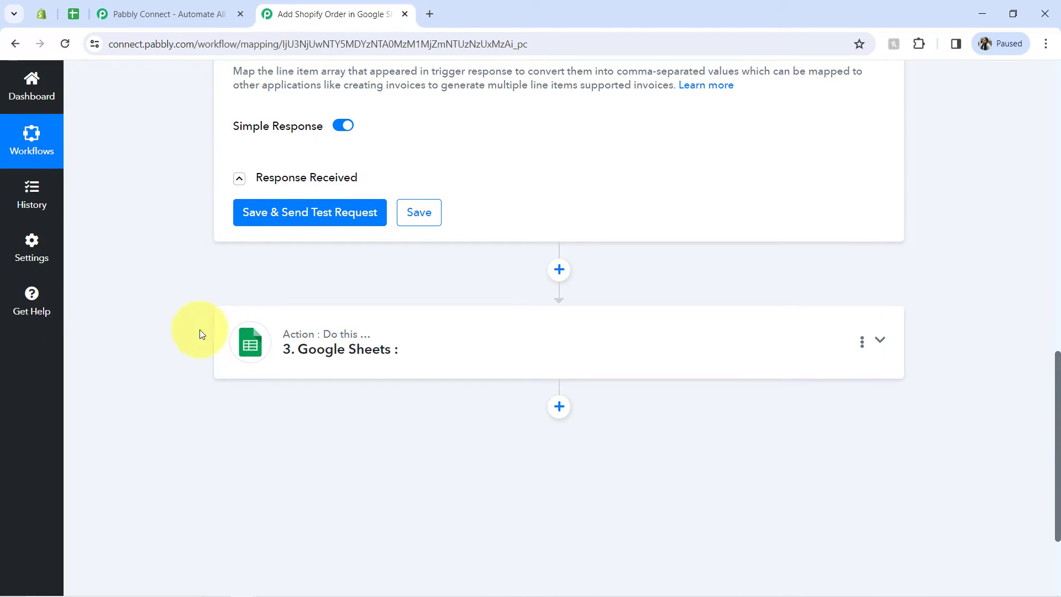
Step: Reopen the Line Itemizer response and review how the Current Quantity values are separated
mouse_move(349, 336)
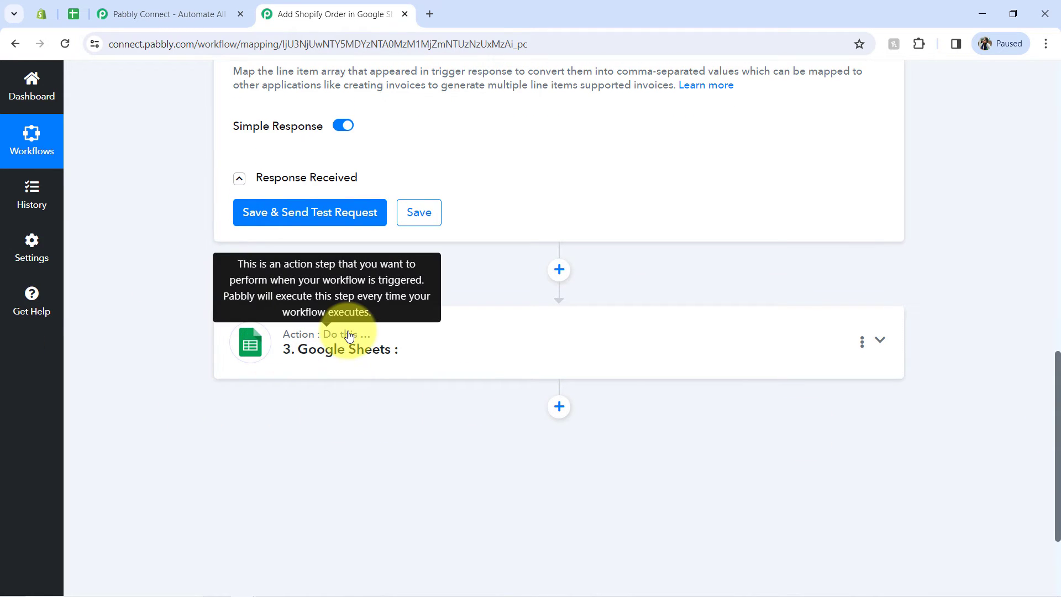
left_click(354, 214)
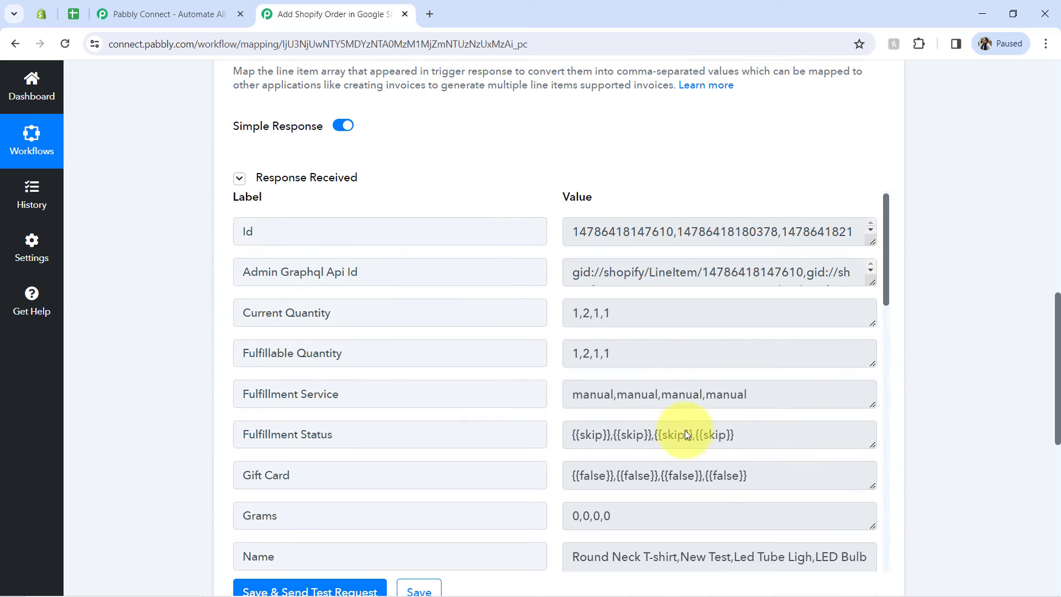
left_click_drag(603, 317, 569, 317)
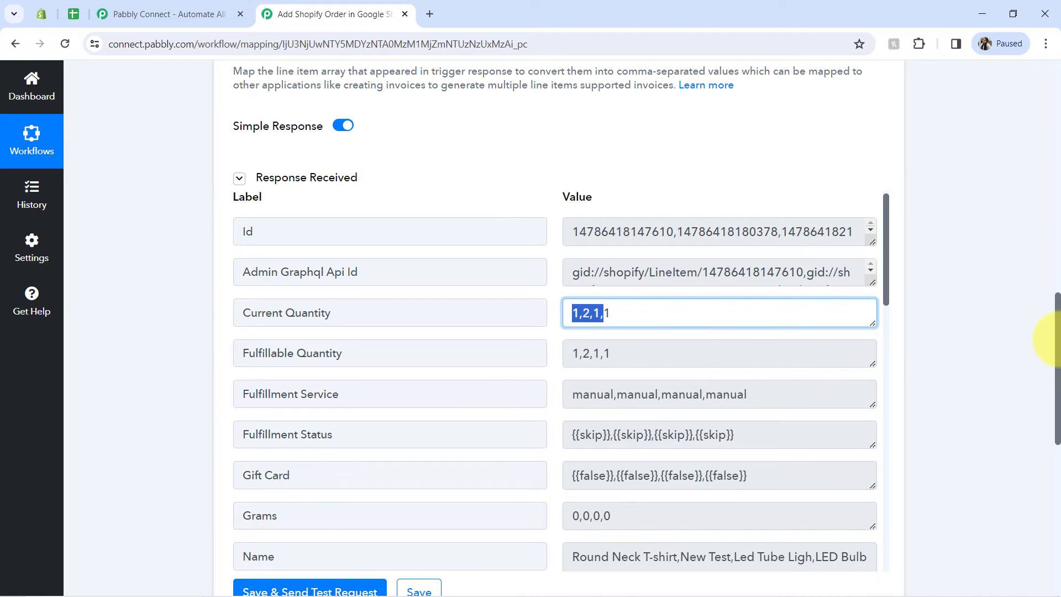
Step: Insert a Text Formatter by Pabbly action between the Line Itemizer and Google Sheets with the Replace Text event, and connect it
scroll(1056, 345, "down", 6)
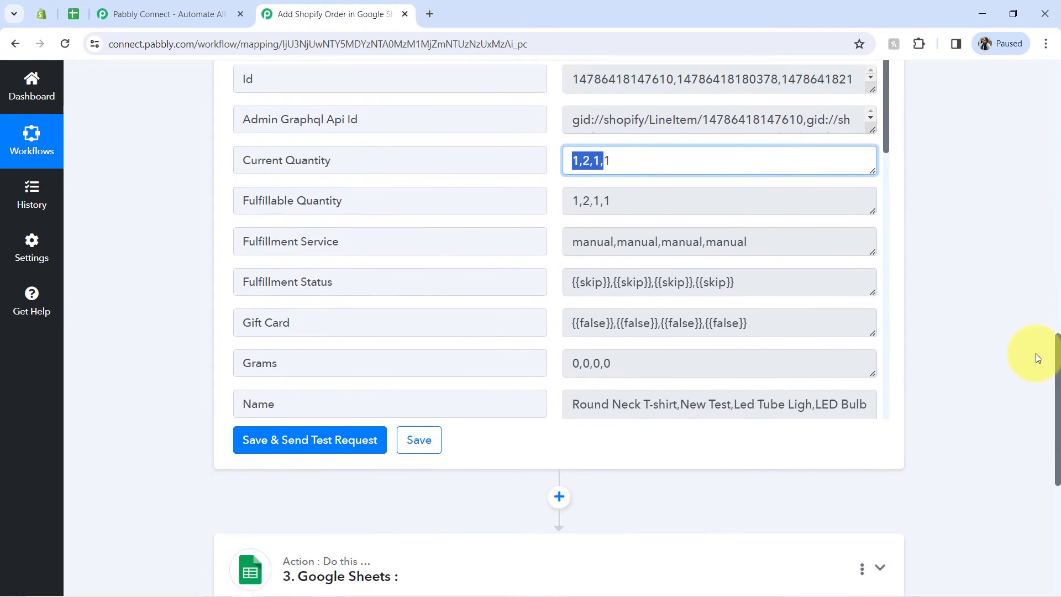
scroll(1035, 422, "down", 1)
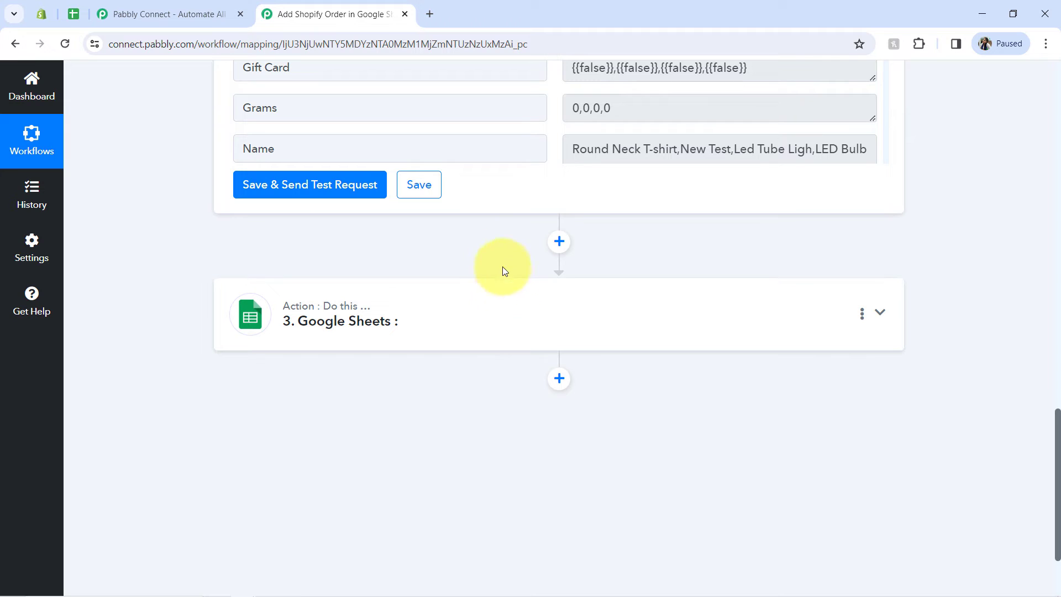
left_click(560, 242)
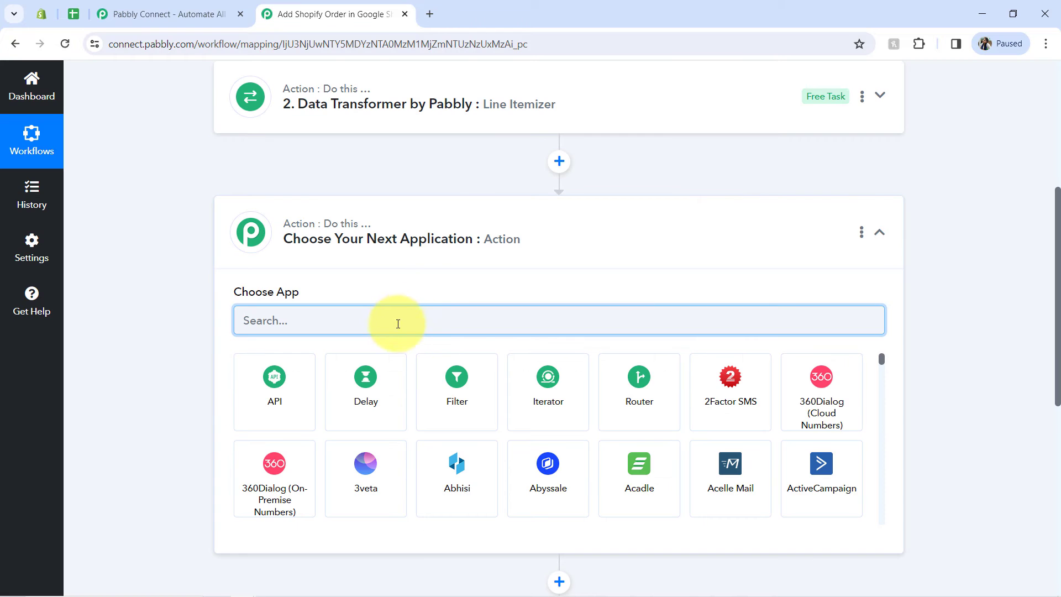
type("te")
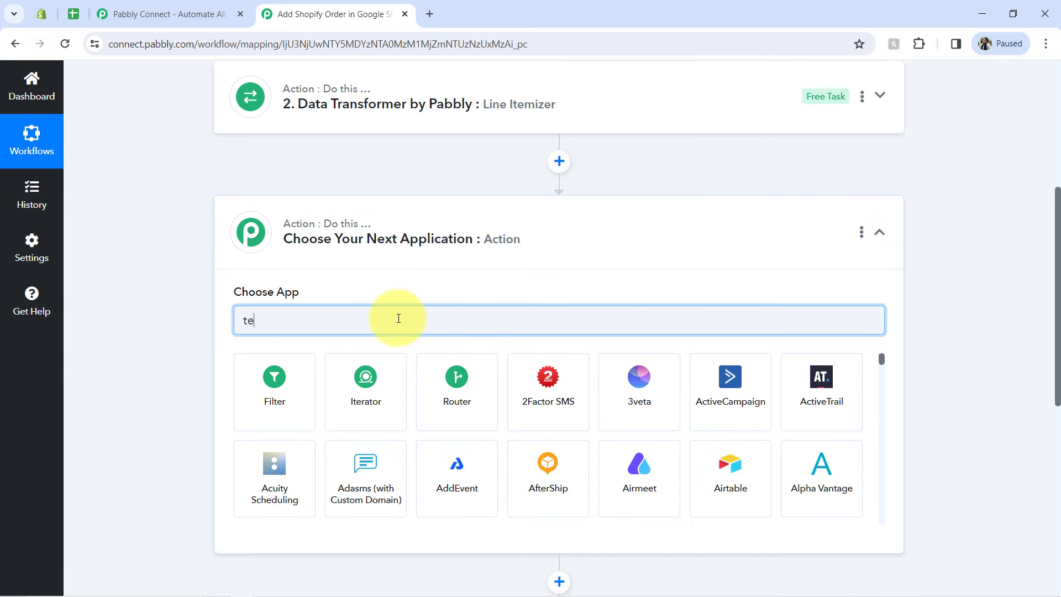
type("xt f")
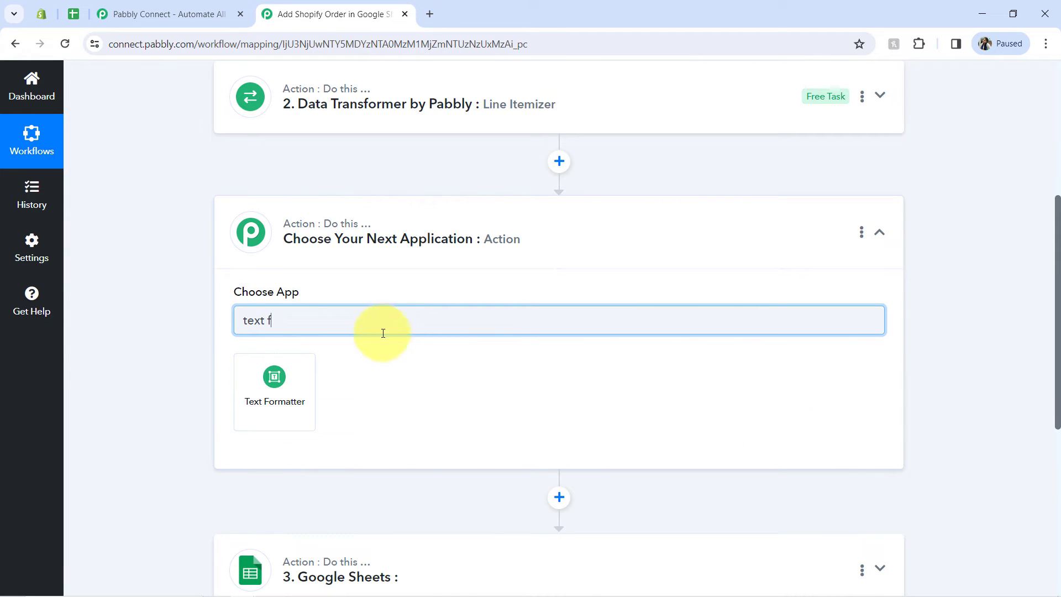
left_click(296, 387)
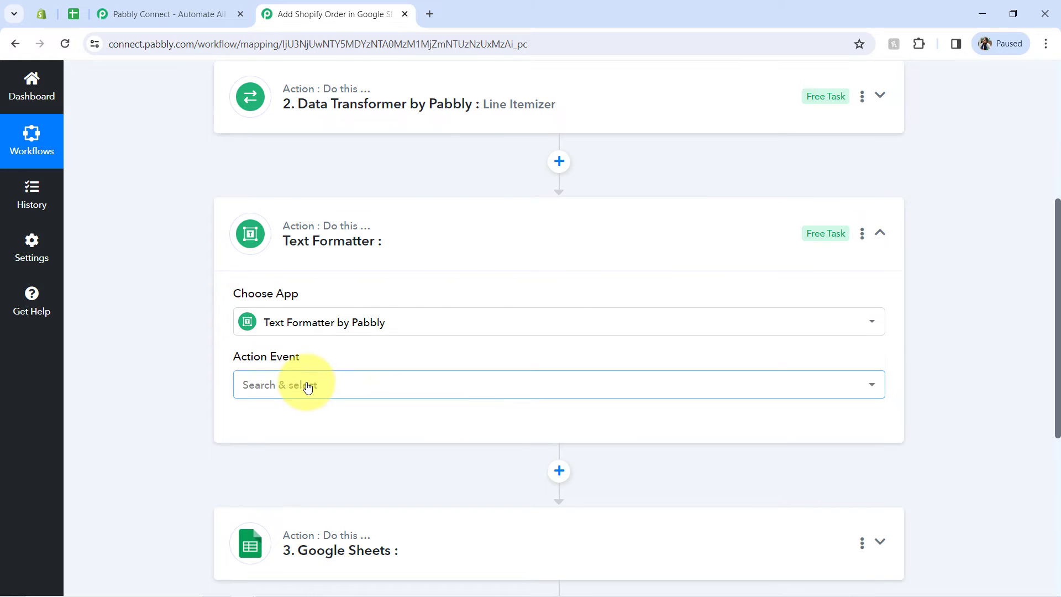
left_click(308, 387)
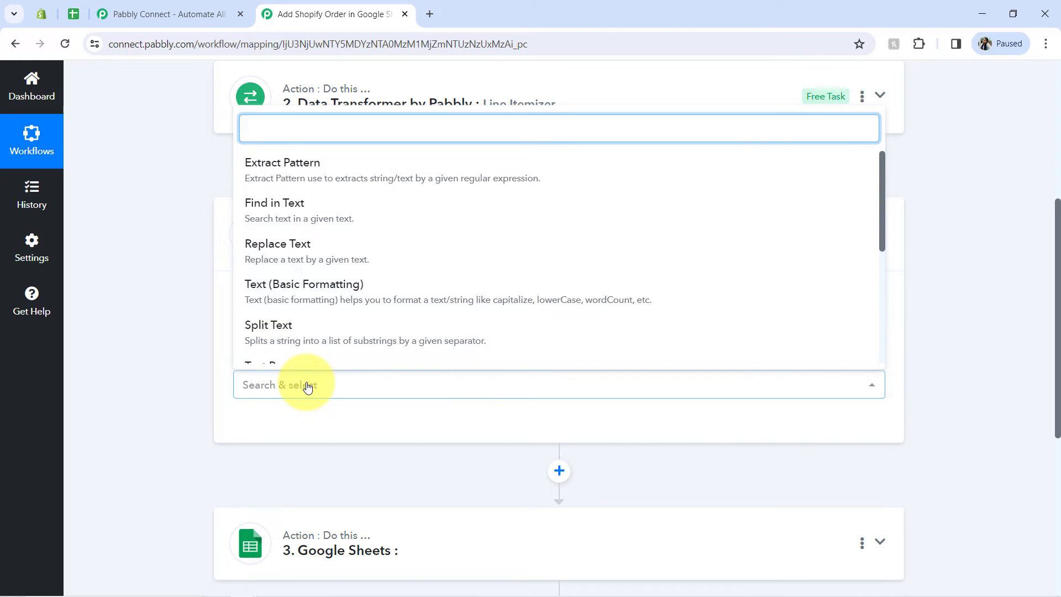
left_click(282, 254)
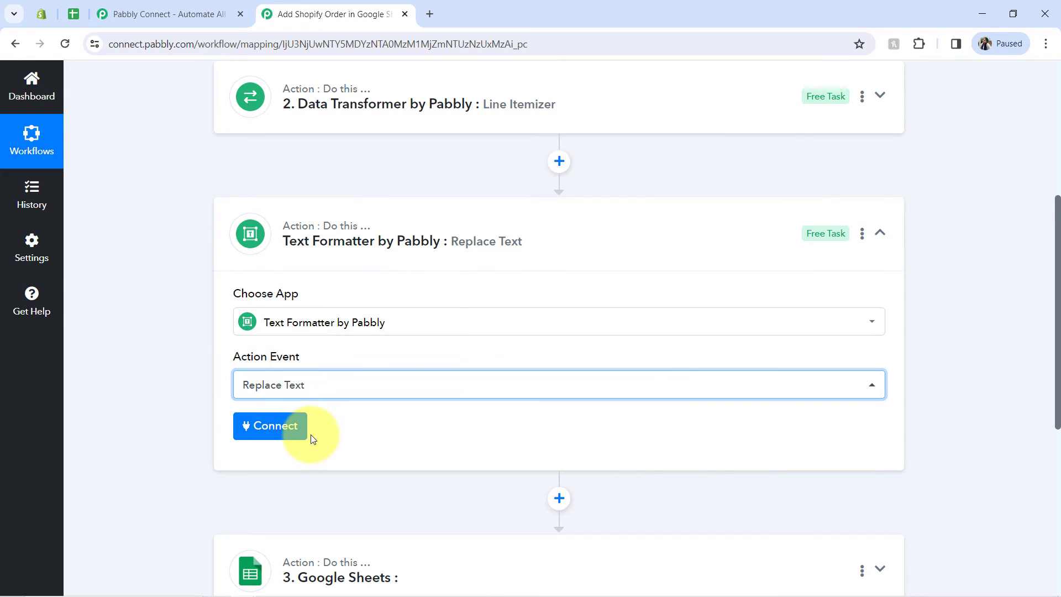
left_click(296, 431)
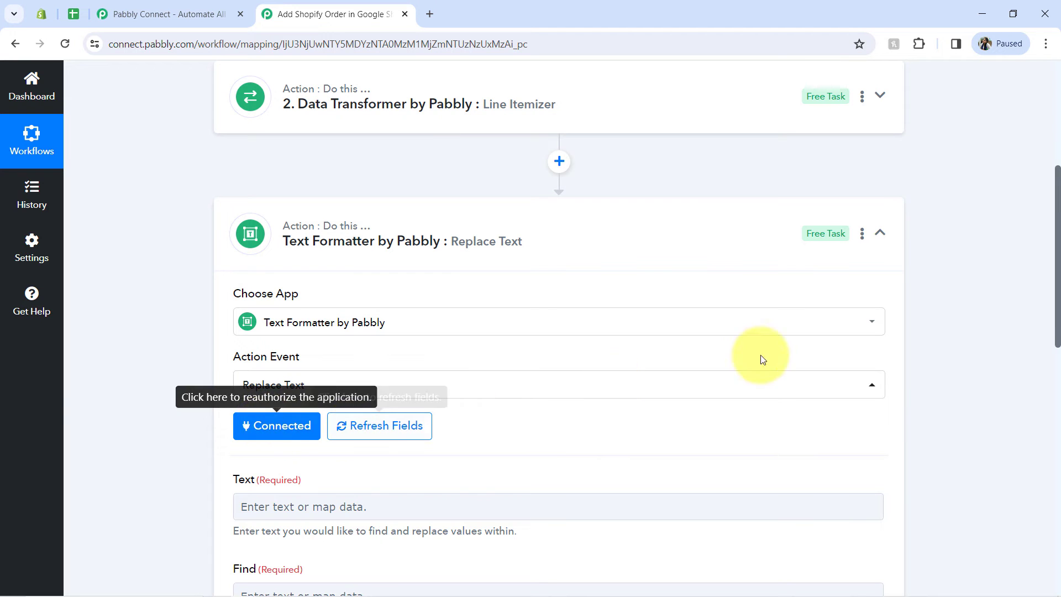
Step: Map the Line Itemizer's Current Quantity into the Text field of the Text Formatter step
left_click_drag(1058, 285, 1055, 372)
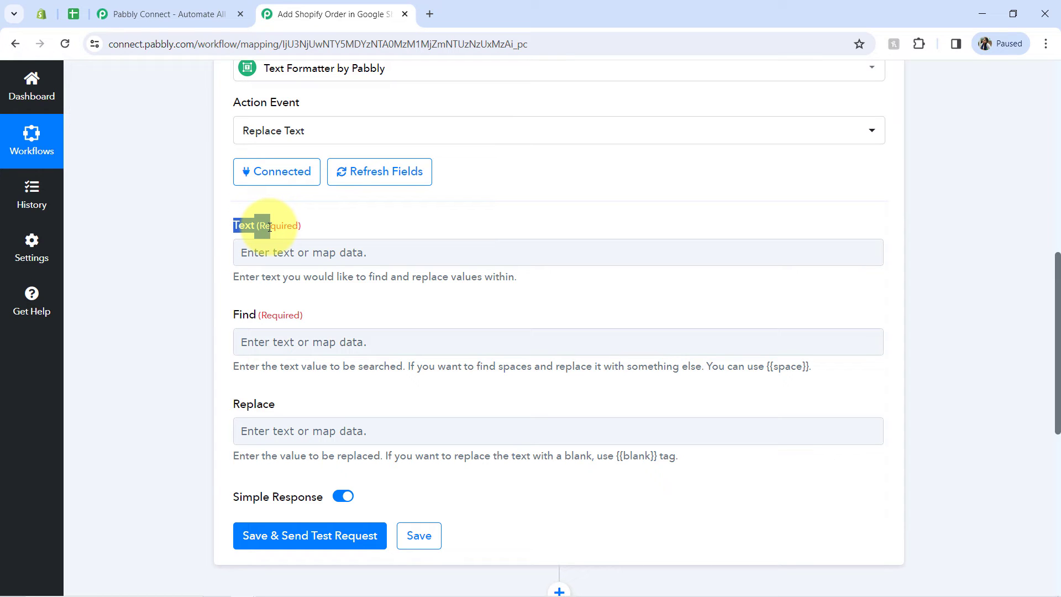
left_click(274, 252)
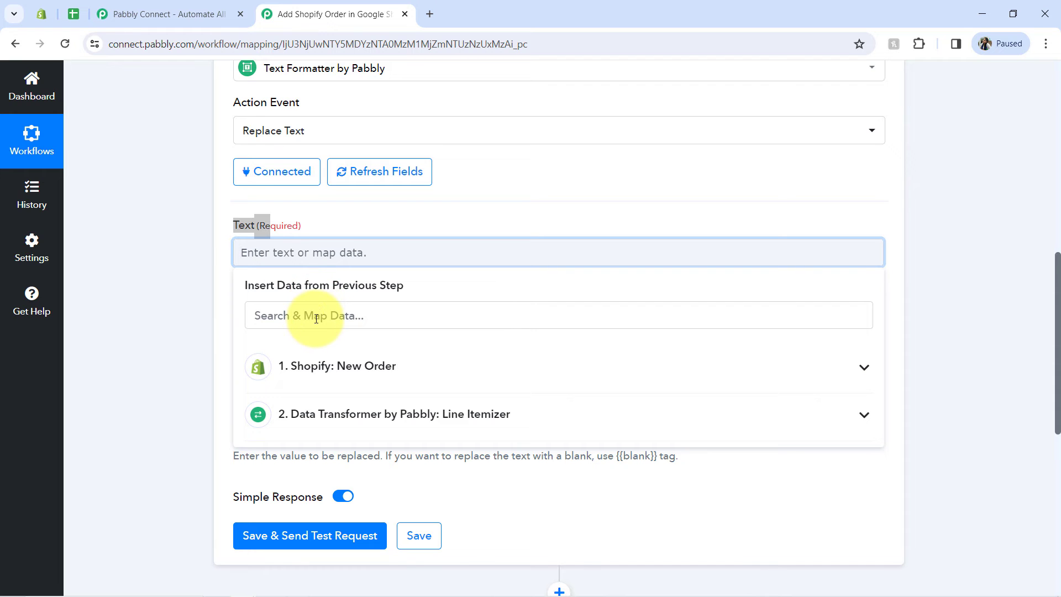
left_click(325, 424)
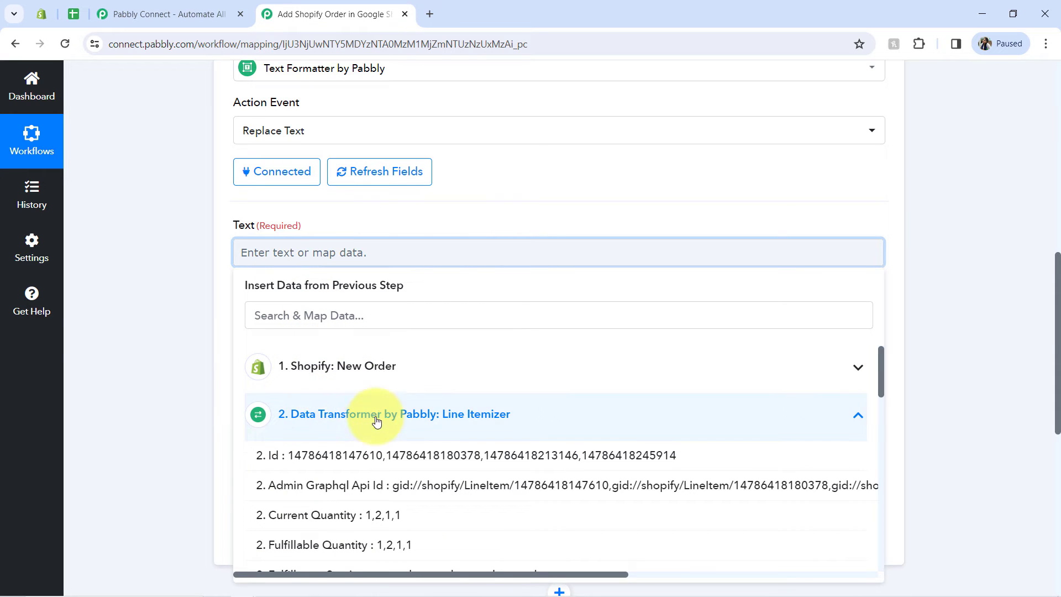
scroll(1058, 320, "down", 1)
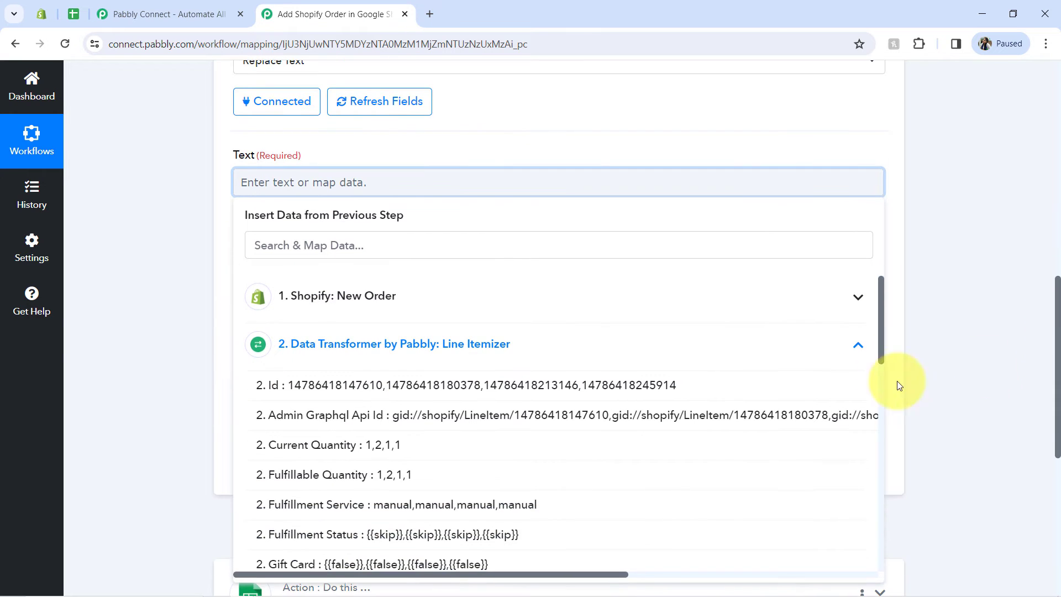
left_click(347, 447)
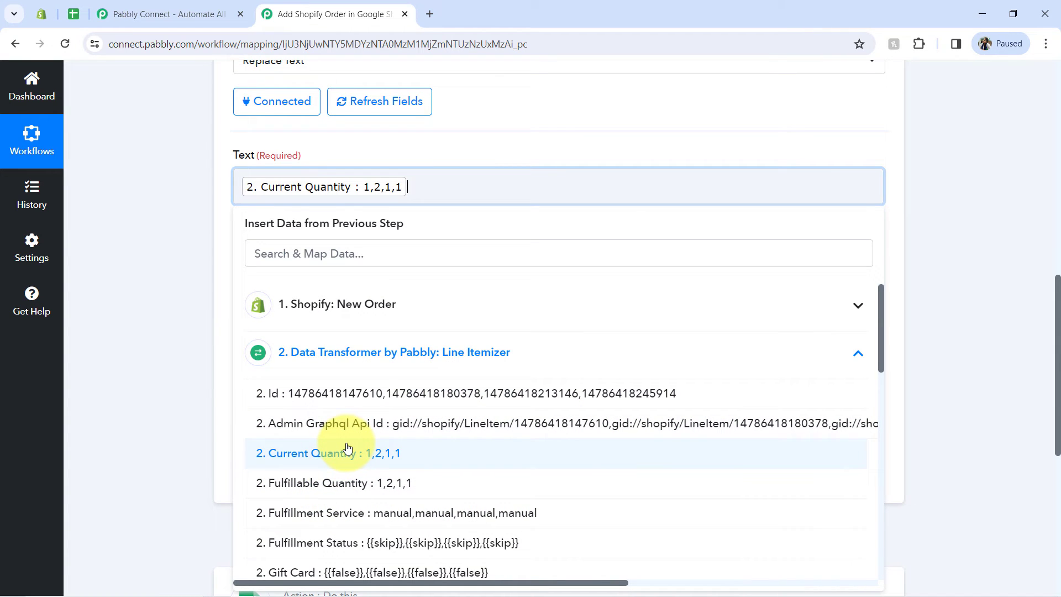
left_click(196, 202)
Step: Set the Text Formatter to find a comma (,) and replace it with \n
left_click(245, 275)
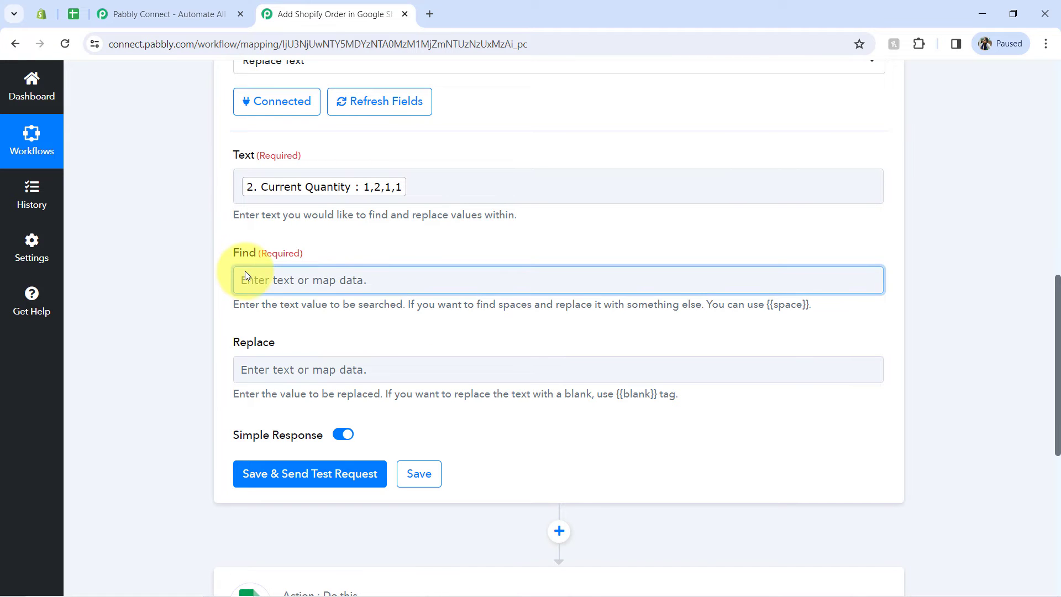
type(",")
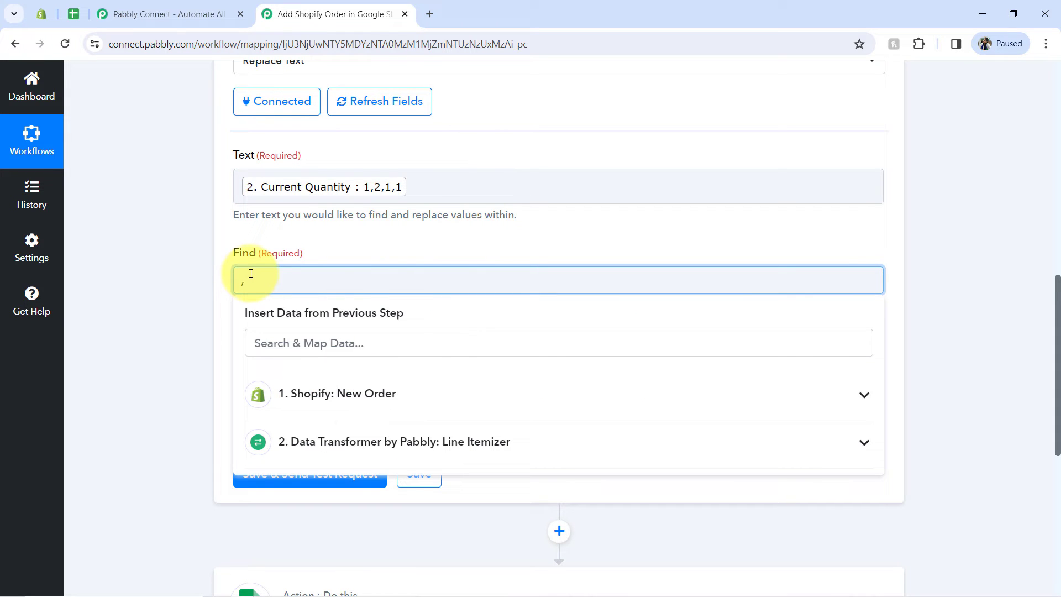
left_click(196, 309)
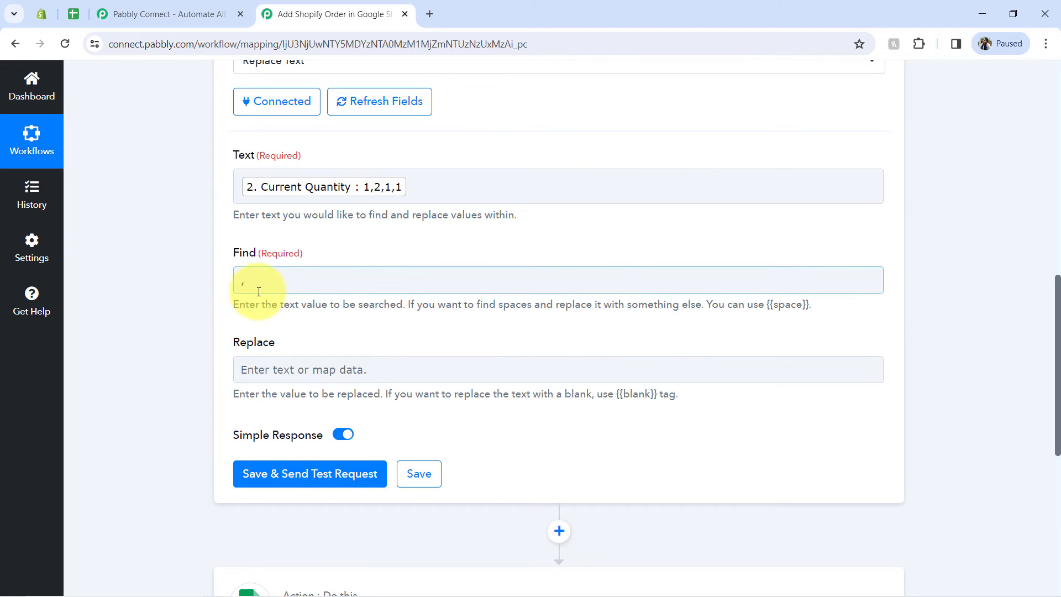
left_click(272, 365)
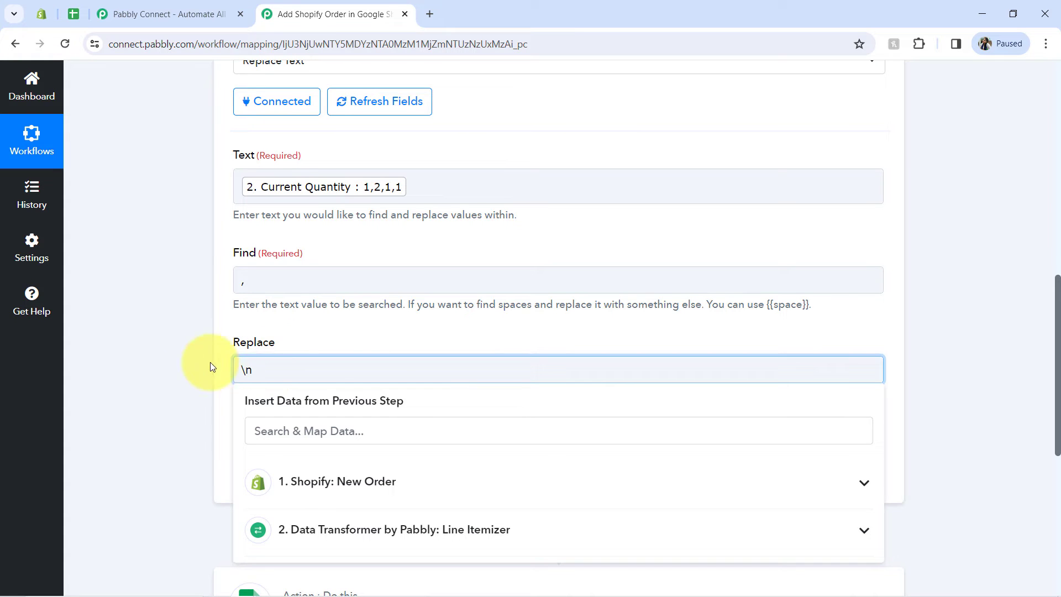
left_click(186, 368)
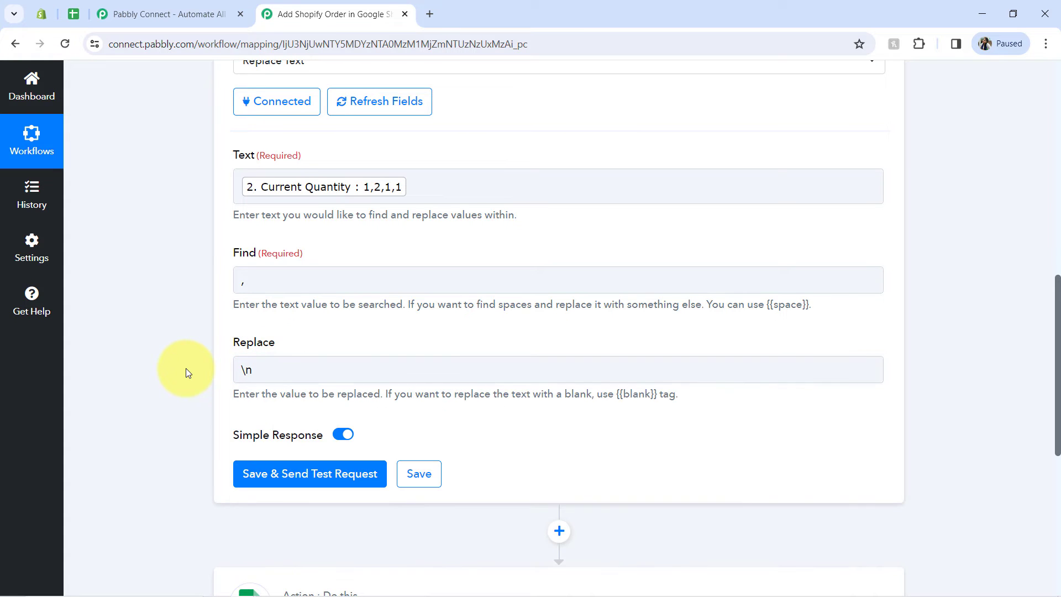
left_click(250, 282)
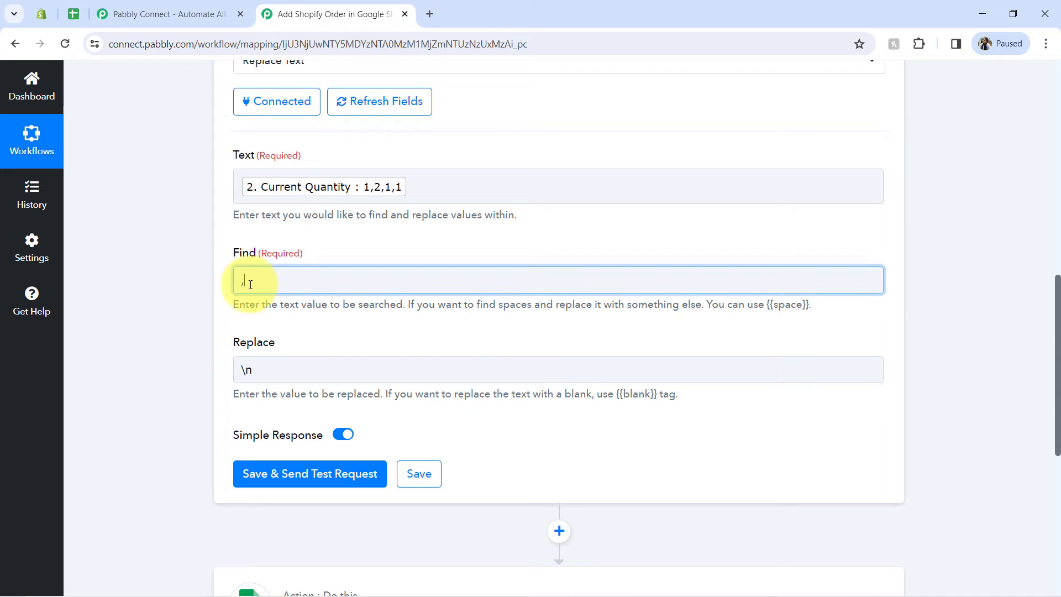
double_click(234, 283)
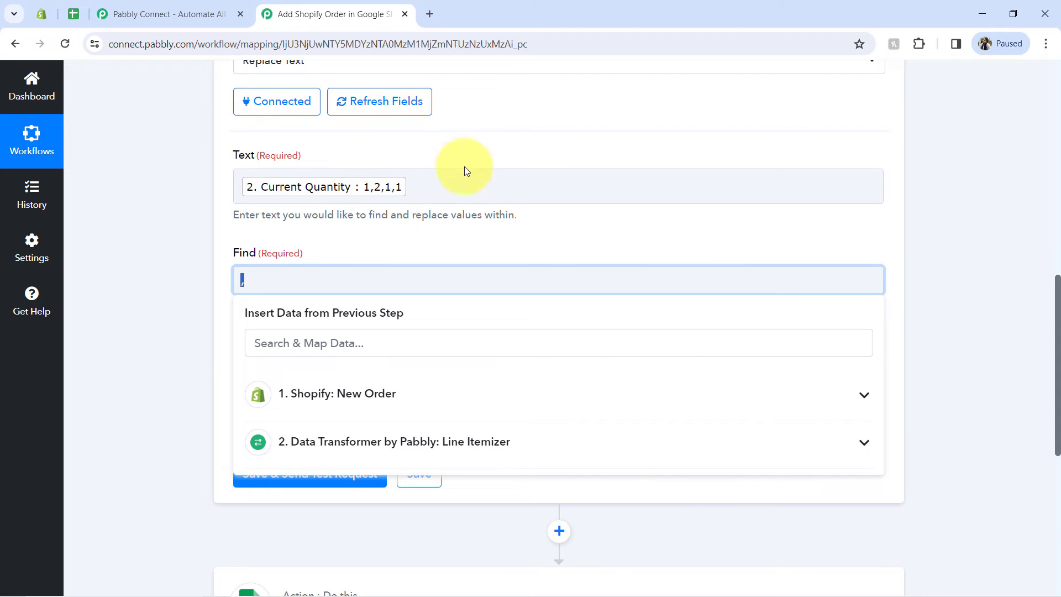
left_click(185, 270)
left_click(263, 280)
left_click(210, 328)
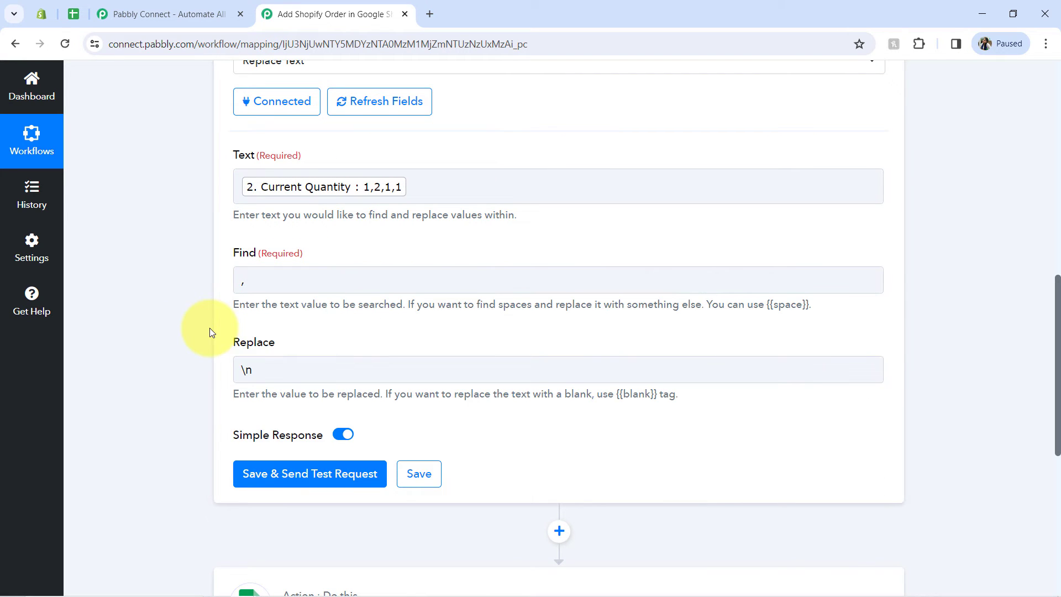
Step: Save the quantity Text Formatter step with a test request, and enlarge the Result value to review all its lines
left_click(299, 485)
left_click(288, 366)
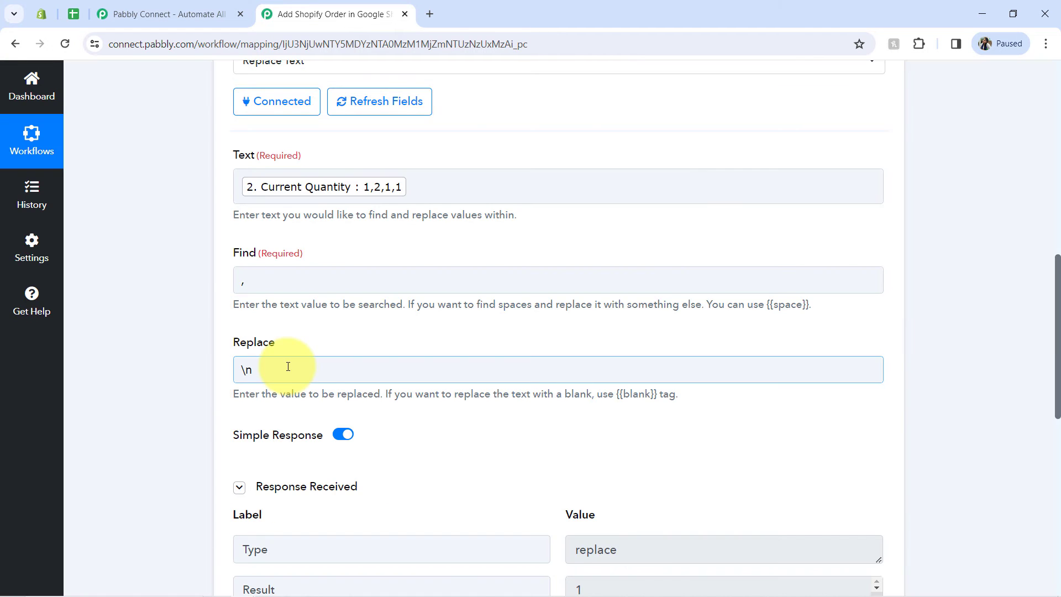
left_click_drag(1058, 369, 1054, 433)
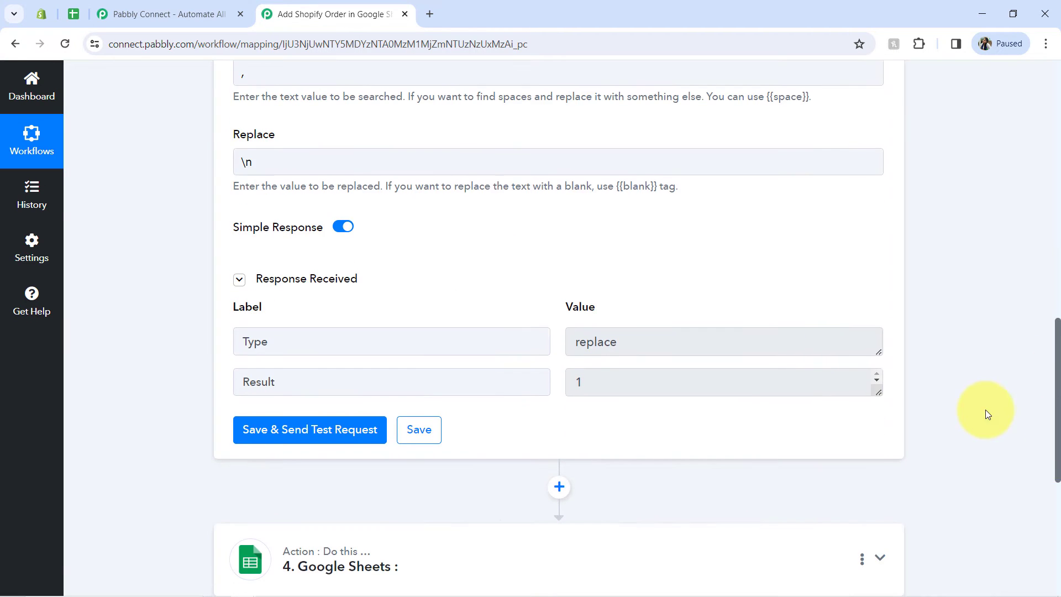
left_click_drag(876, 393, 880, 471)
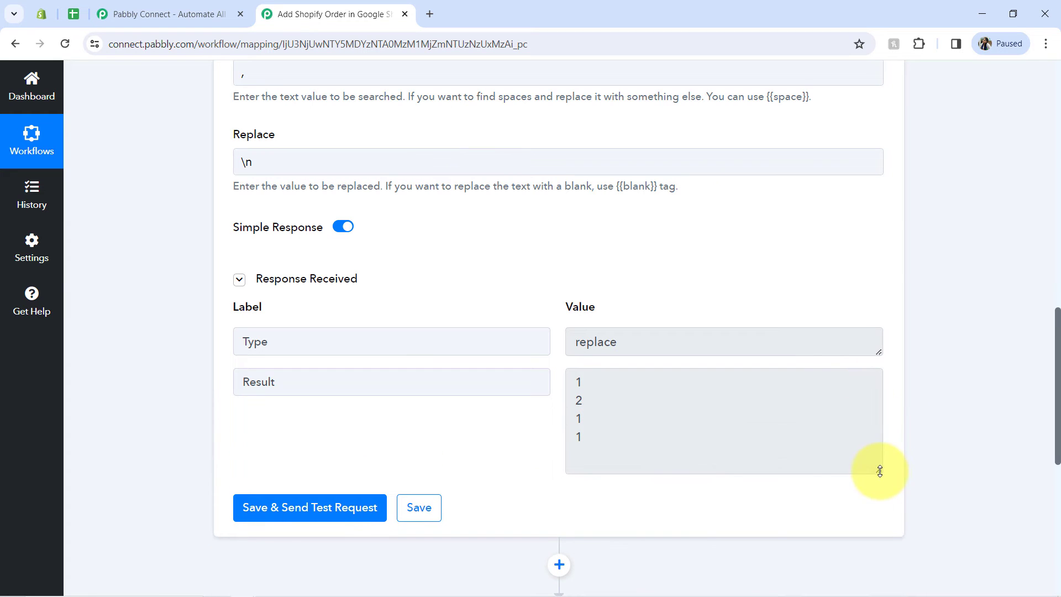
left_click_drag(609, 442, 597, 386)
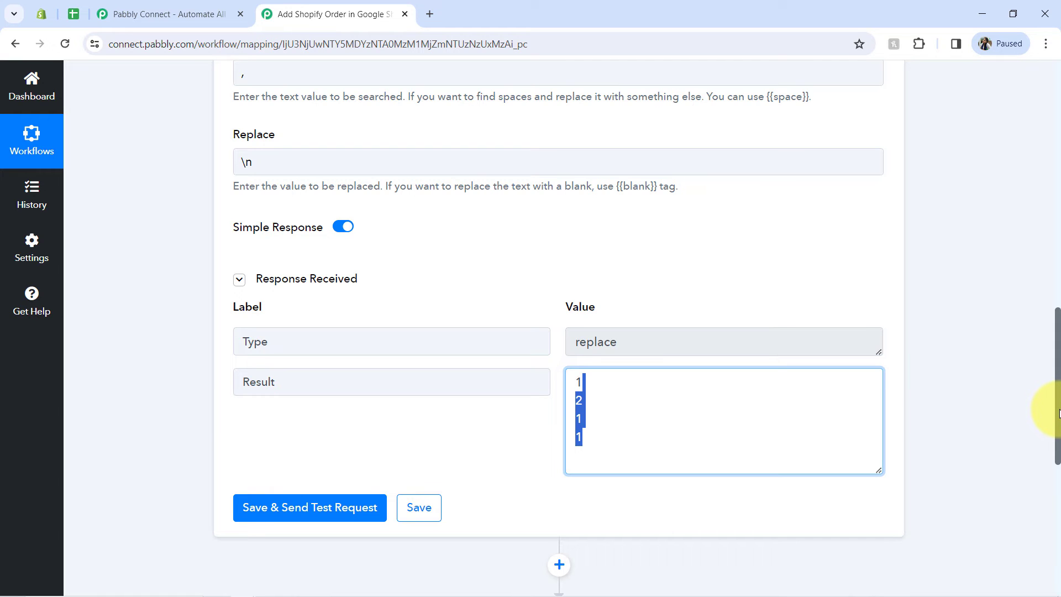
Step: Add an empty action step between the Text Formatter and Google Sheets
left_click_drag(1056, 415, 1052, 474)
scroll(1053, 481, "down", 2)
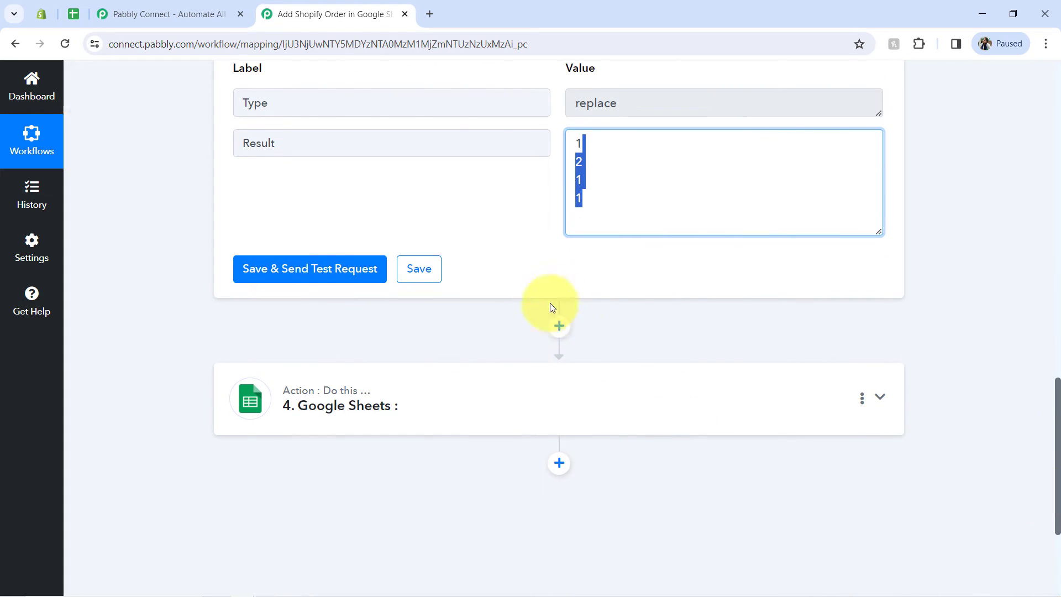
left_click(559, 326)
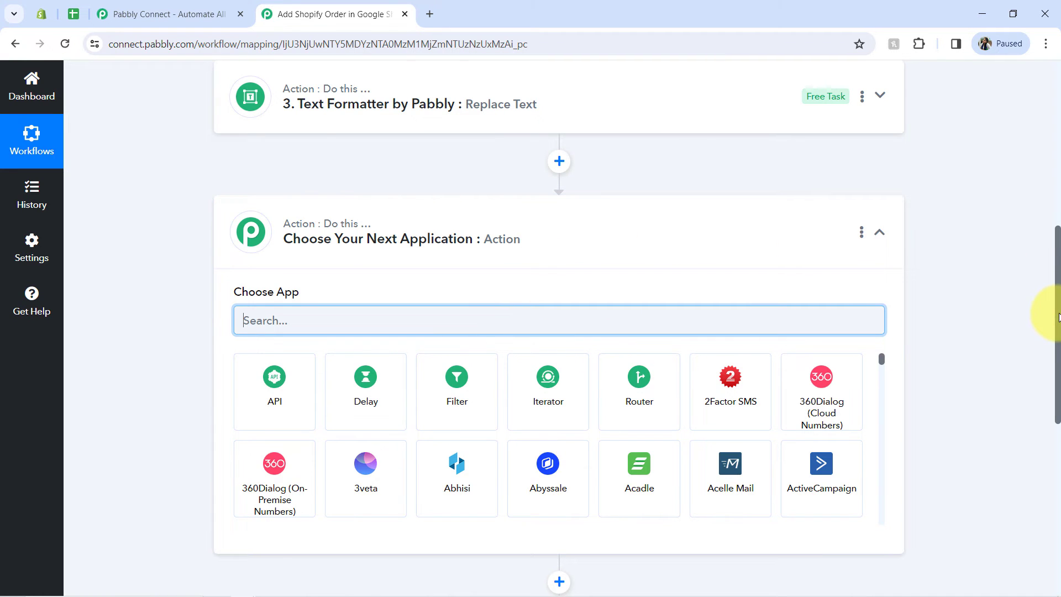
Step: Copy the Text Formatter Replace Text step and paste the copy directly below it
left_click_drag(1057, 316, 1057, 247)
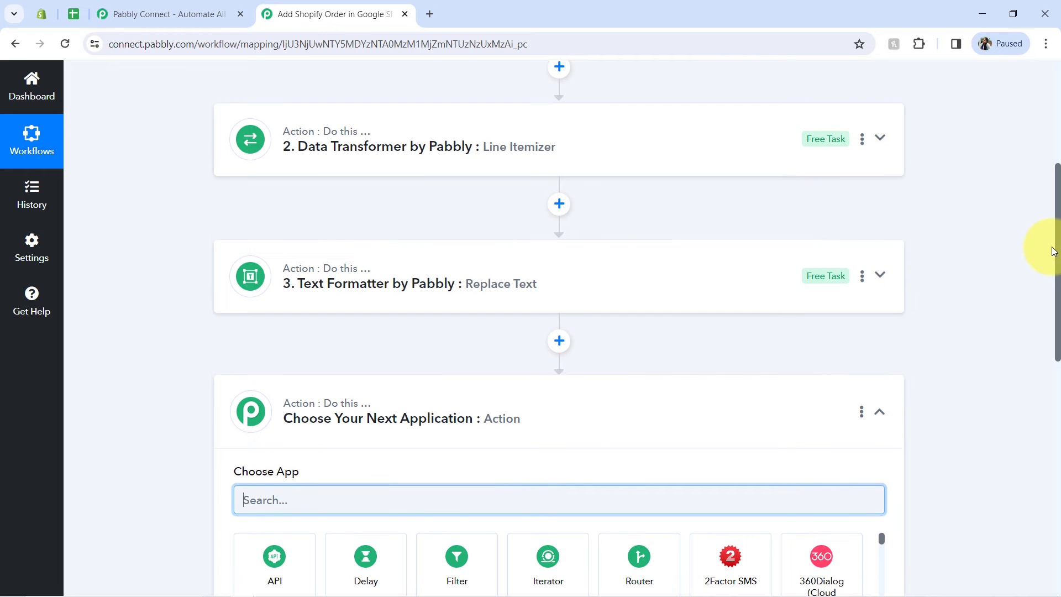
left_click(862, 277)
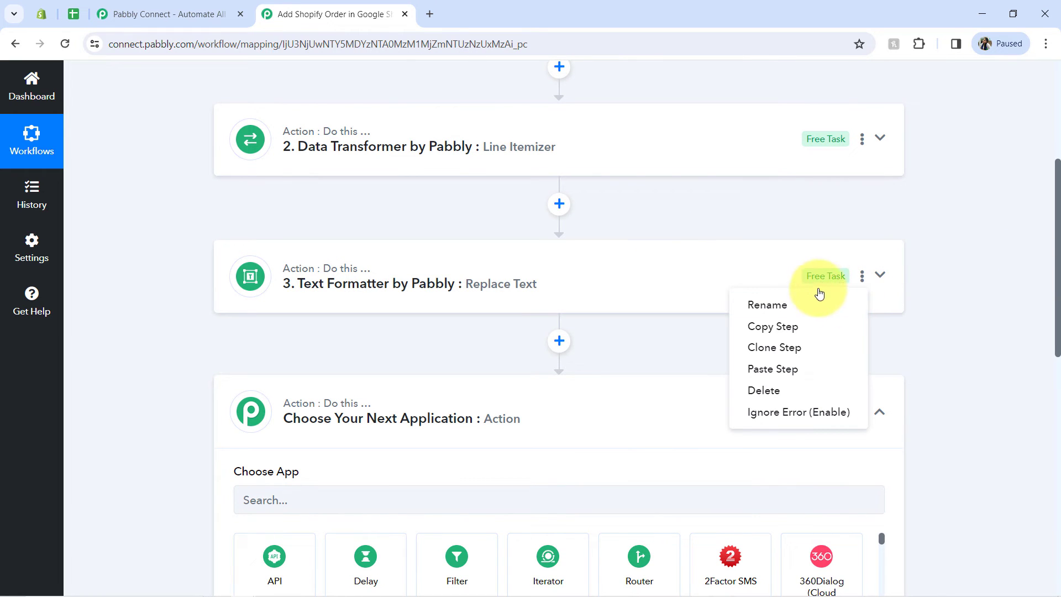
left_click(796, 326)
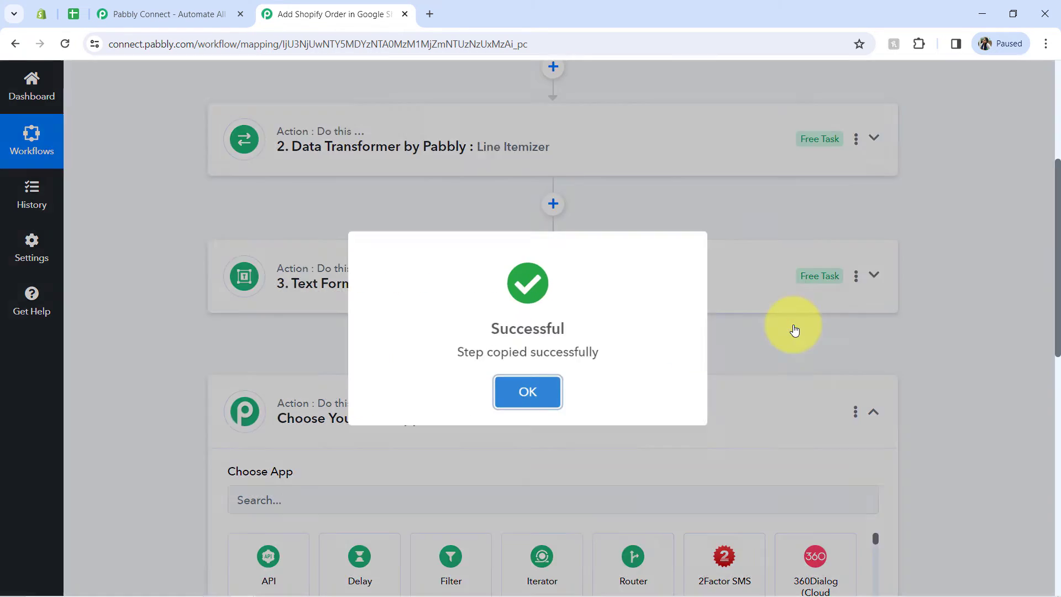
left_click(500, 397)
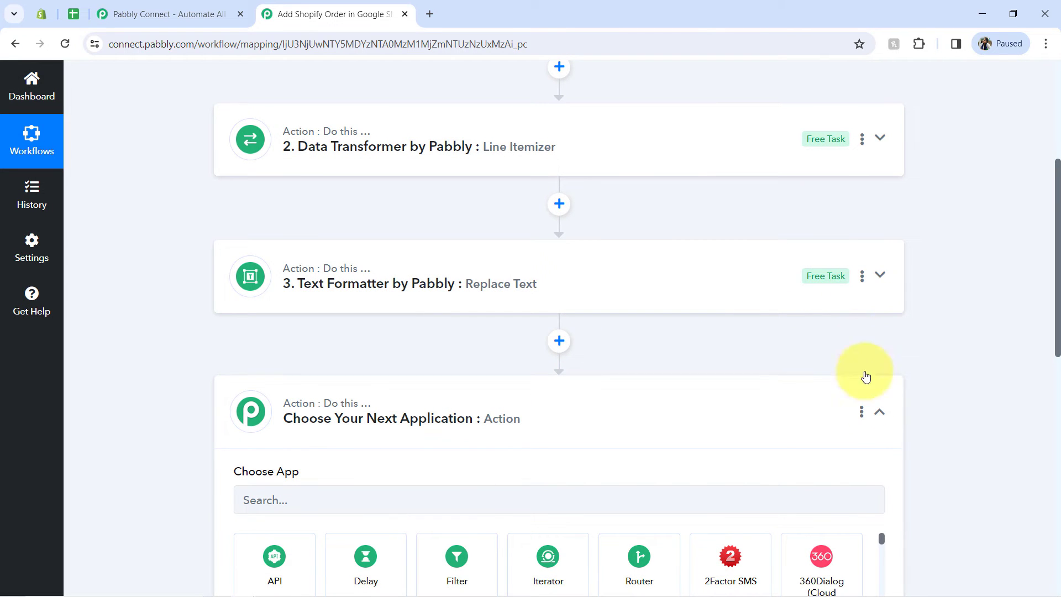
left_click(862, 275)
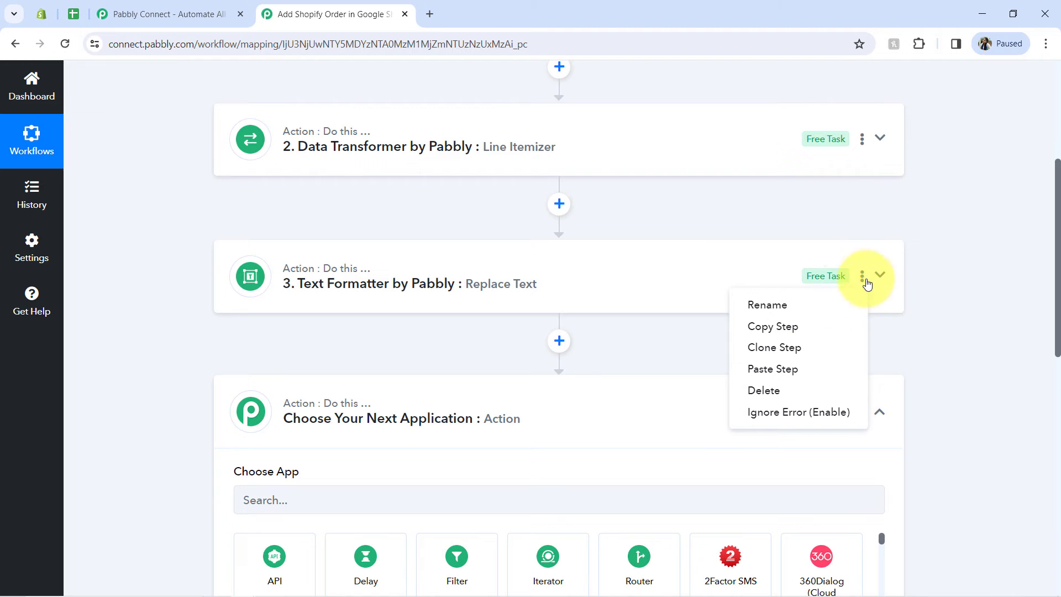
left_click(758, 369)
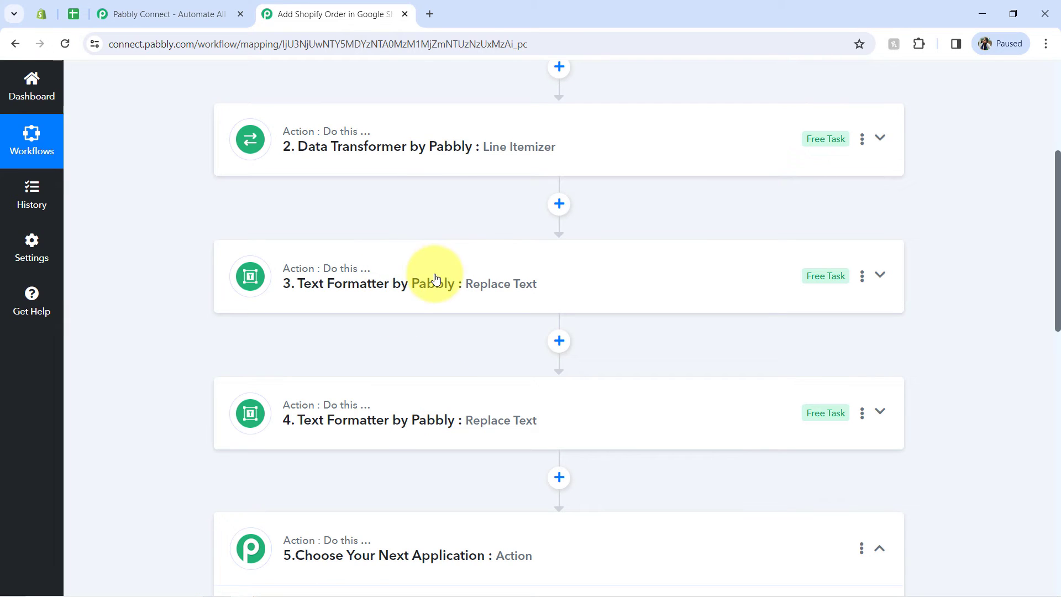
Step: In the pasted Text Formatter step, replace the Current Quantity mapping in the Text field with the Line Itemizer's Price
left_click(396, 431)
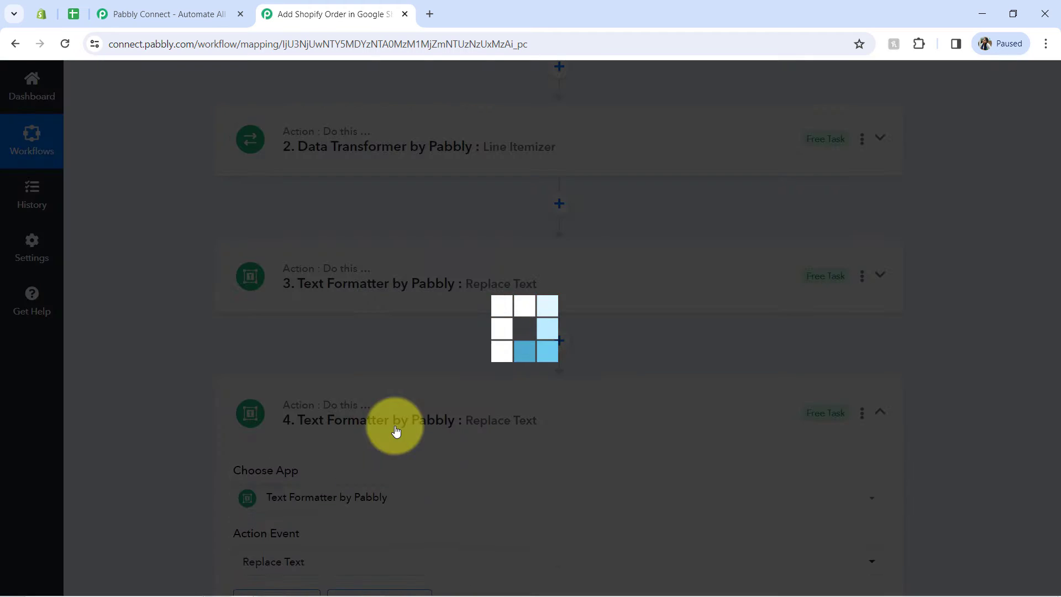
scroll(381, 406, "down", 3)
left_click_drag(1058, 269, 1044, 308)
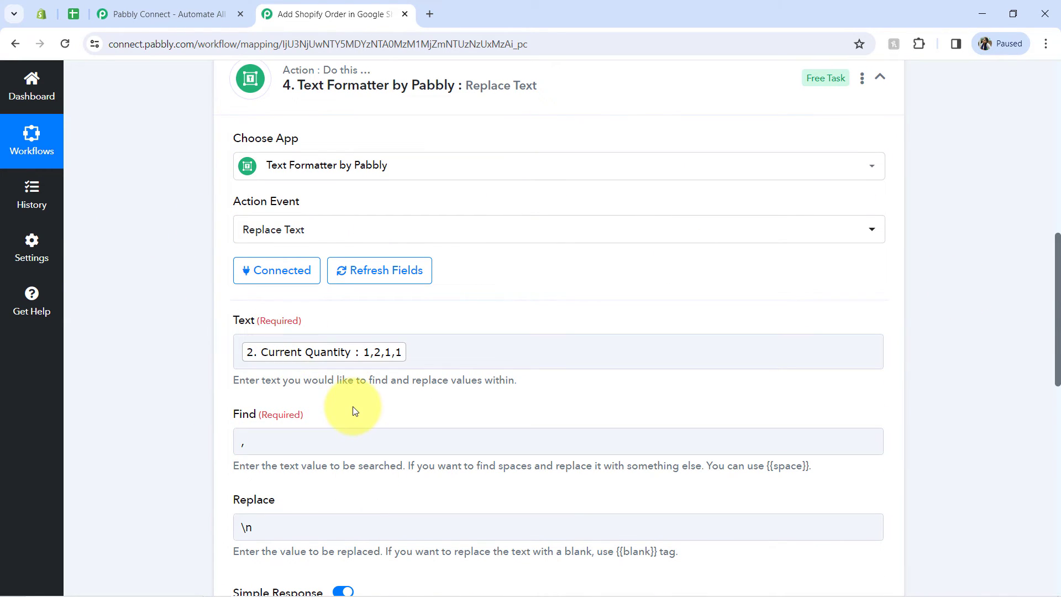
left_click(527, 350)
left_click(426, 359)
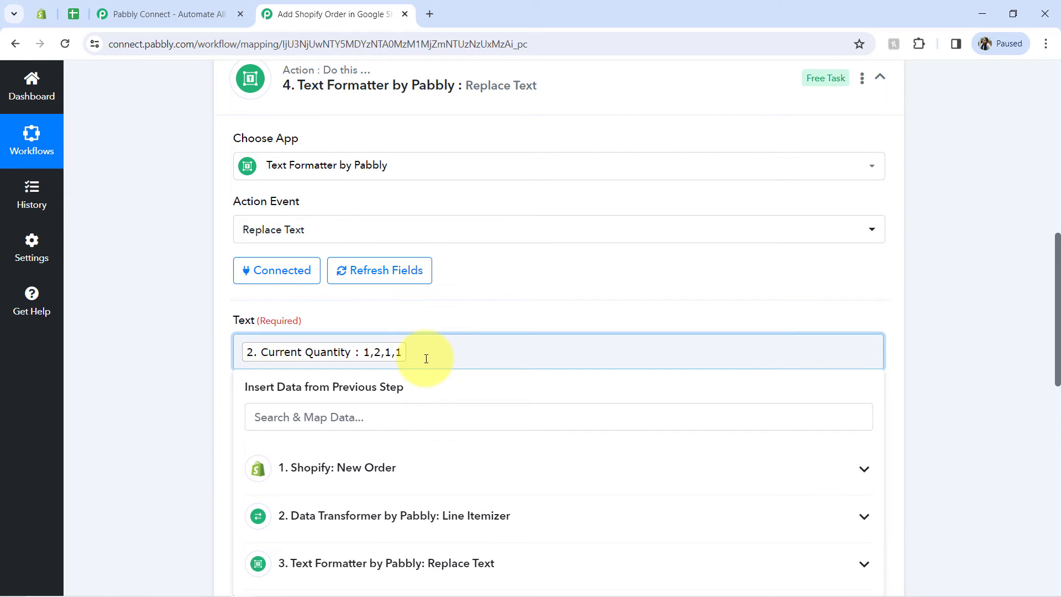
key("BackSpace")
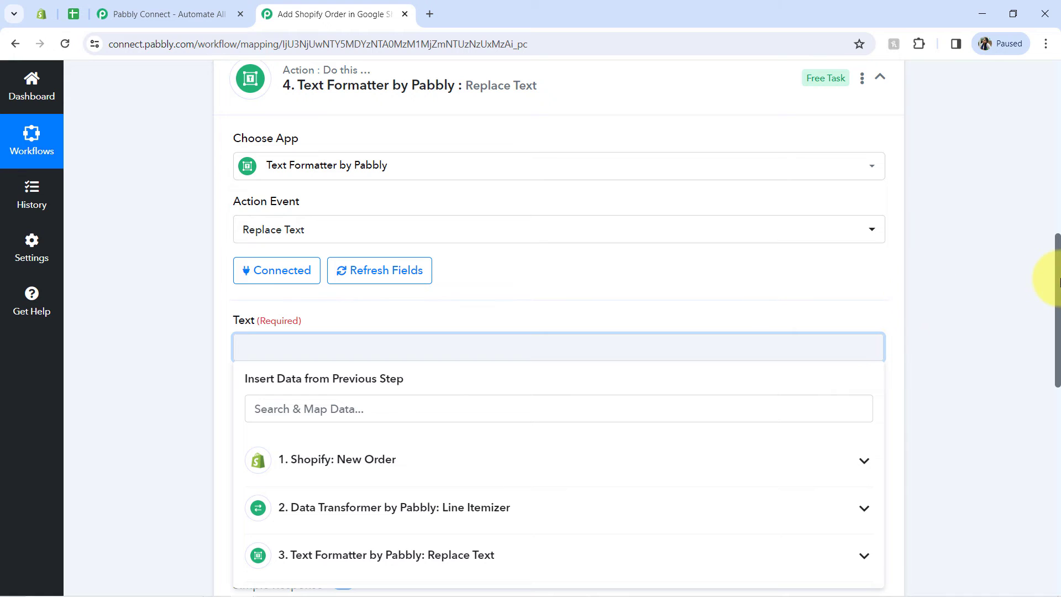
left_click_drag(1055, 284, 1055, 333)
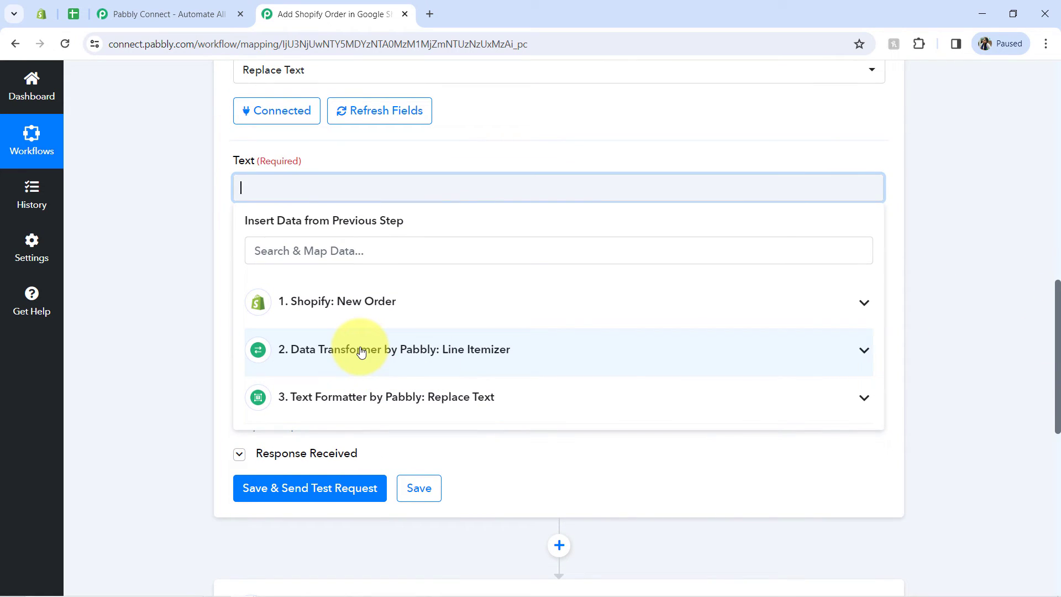
left_click(360, 351)
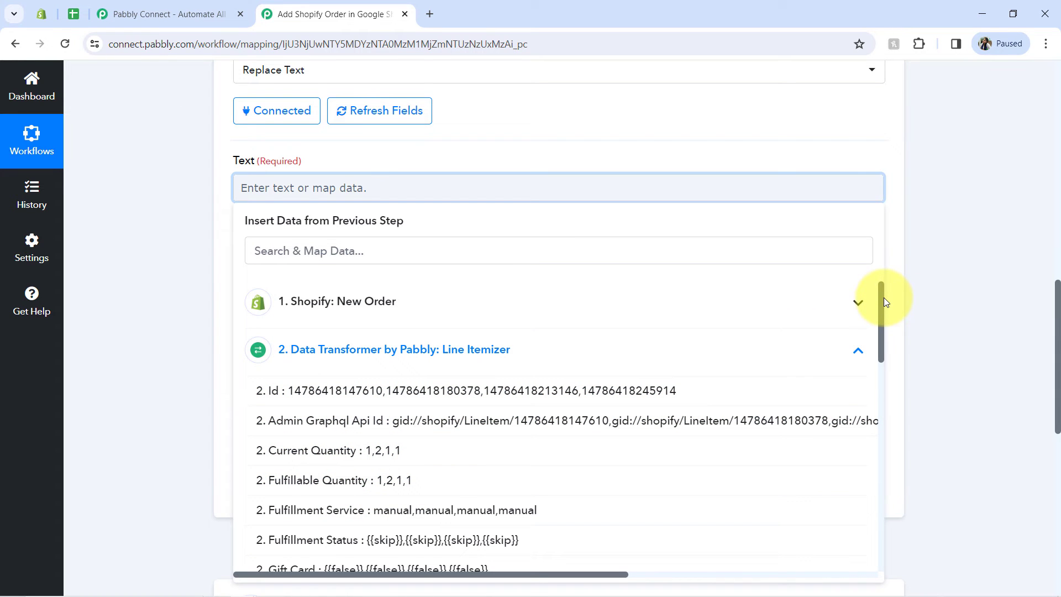
left_click_drag(882, 301, 882, 379)
left_click(359, 381)
left_click(205, 290)
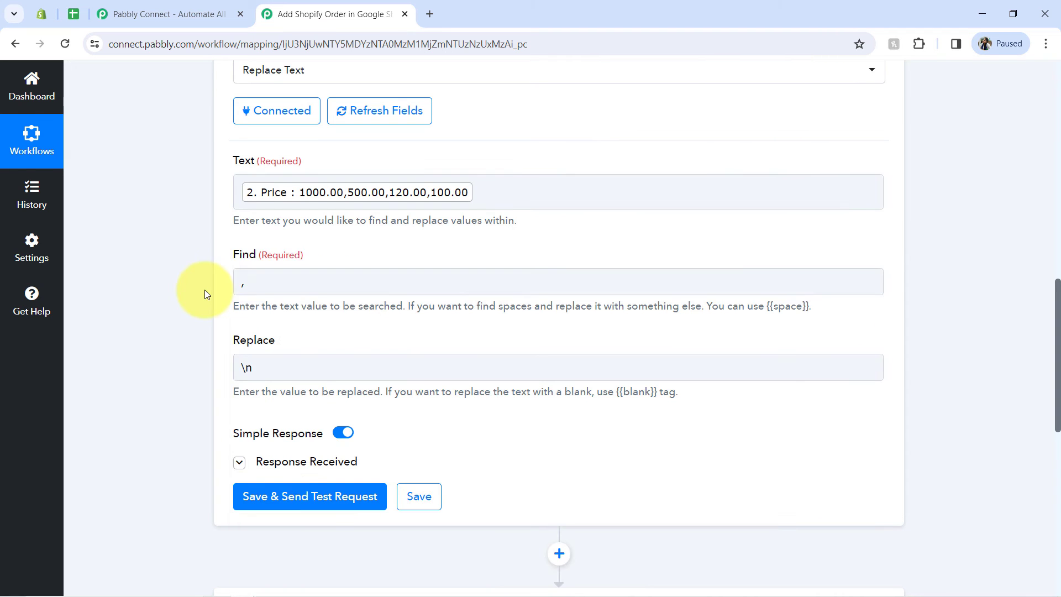
Step: Save the price Text Formatter step with a test request, and enlarge its Result value to review the separated prices
left_click(286, 494)
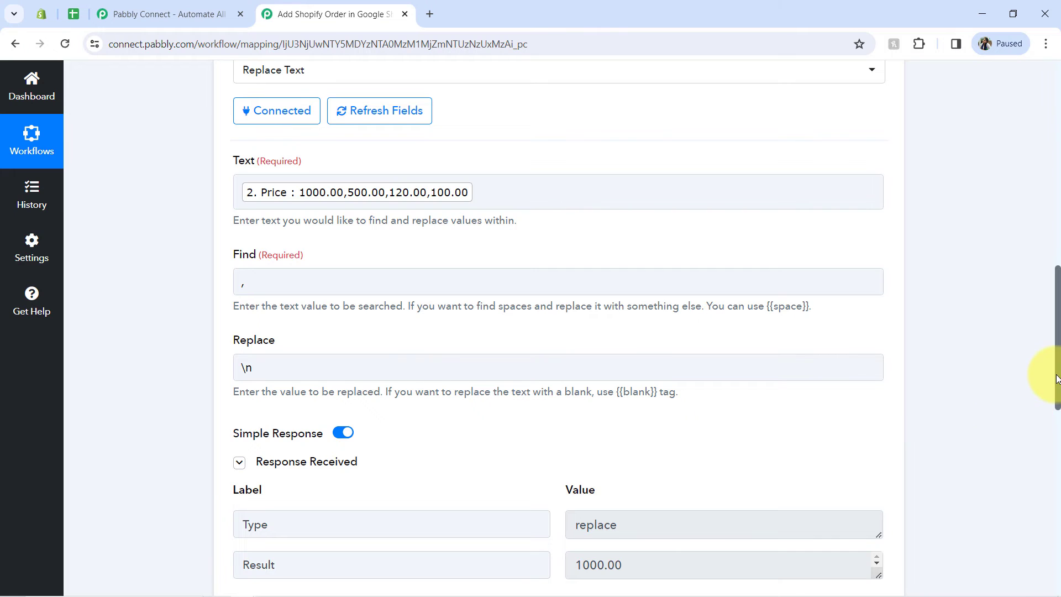
left_click_drag(1057, 380, 1057, 425)
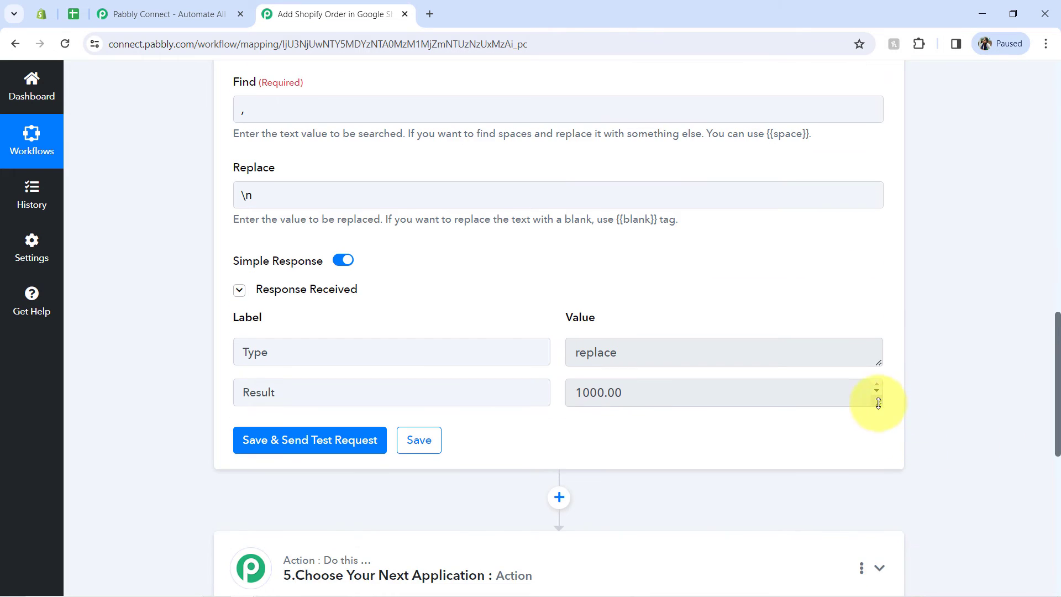
left_click_drag(879, 404, 876, 500)
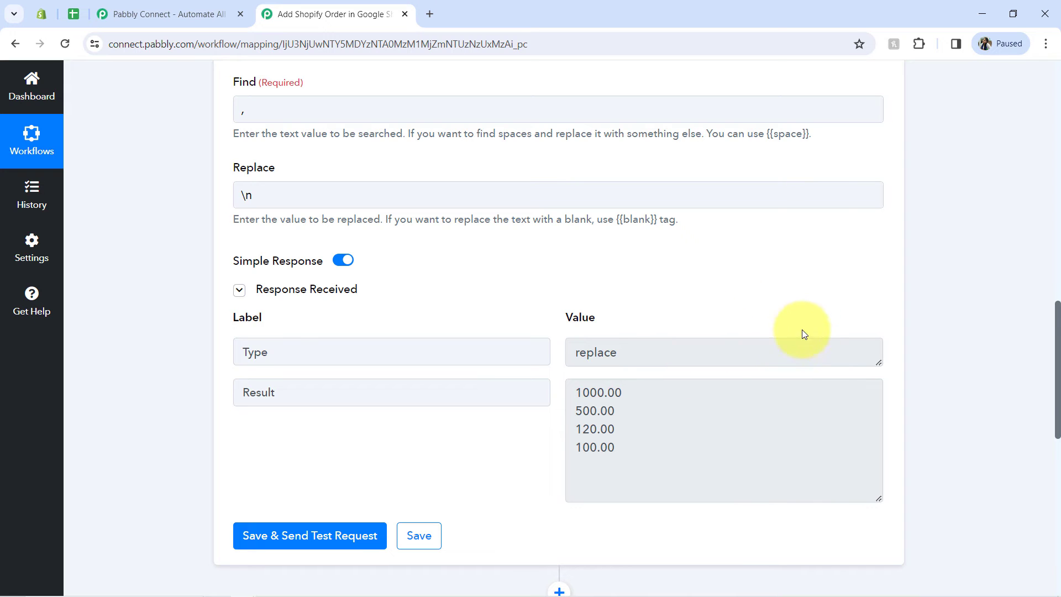
Step: Rename the first Text Formatter step, replacing the "Replace Text" part of its name
left_click_drag(1057, 352, 1038, 239)
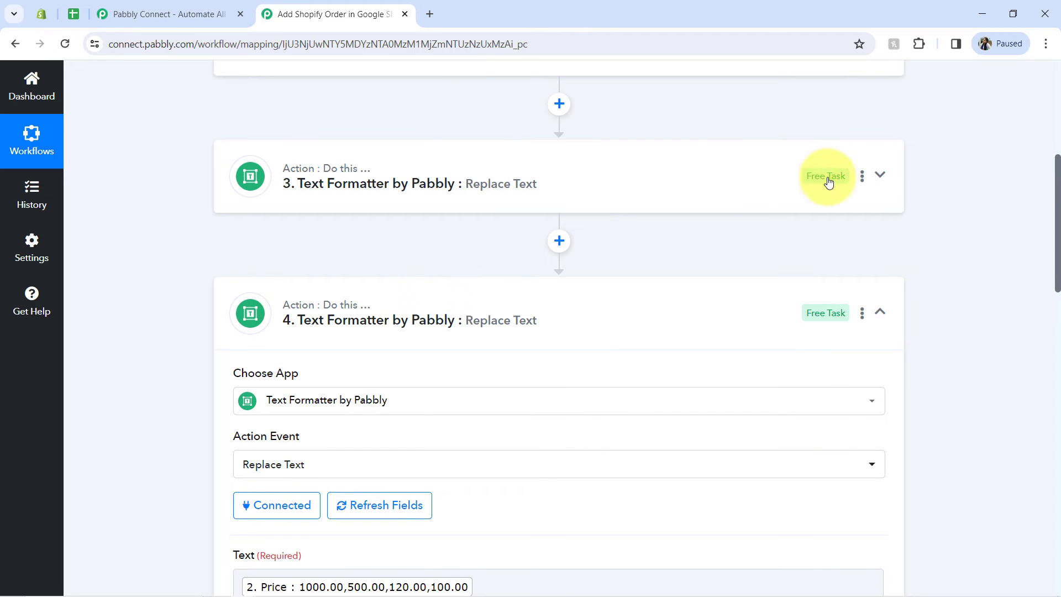
left_click(862, 176)
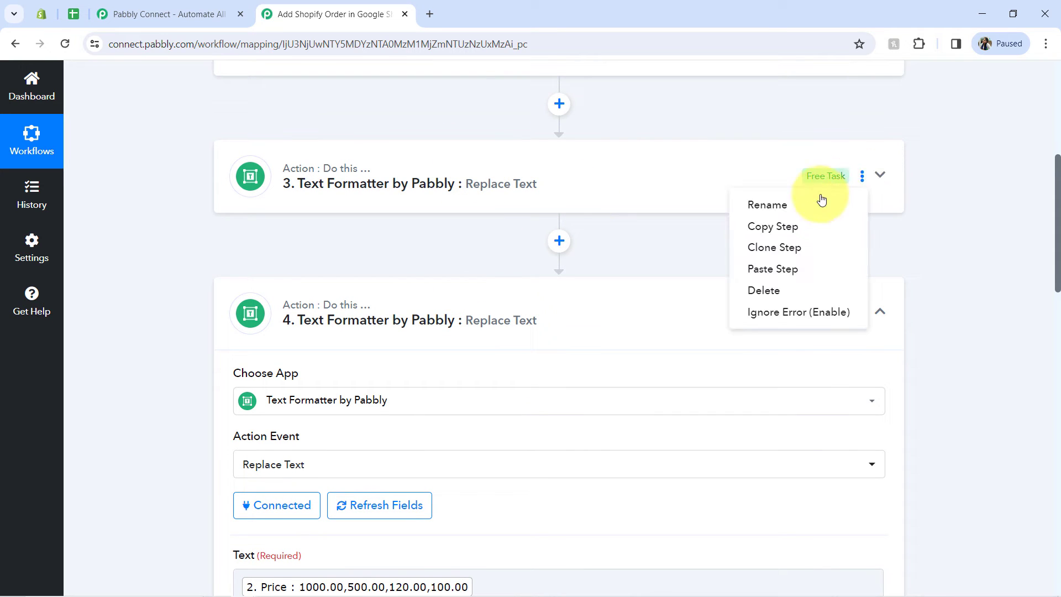
left_click(762, 209)
left_click(486, 327)
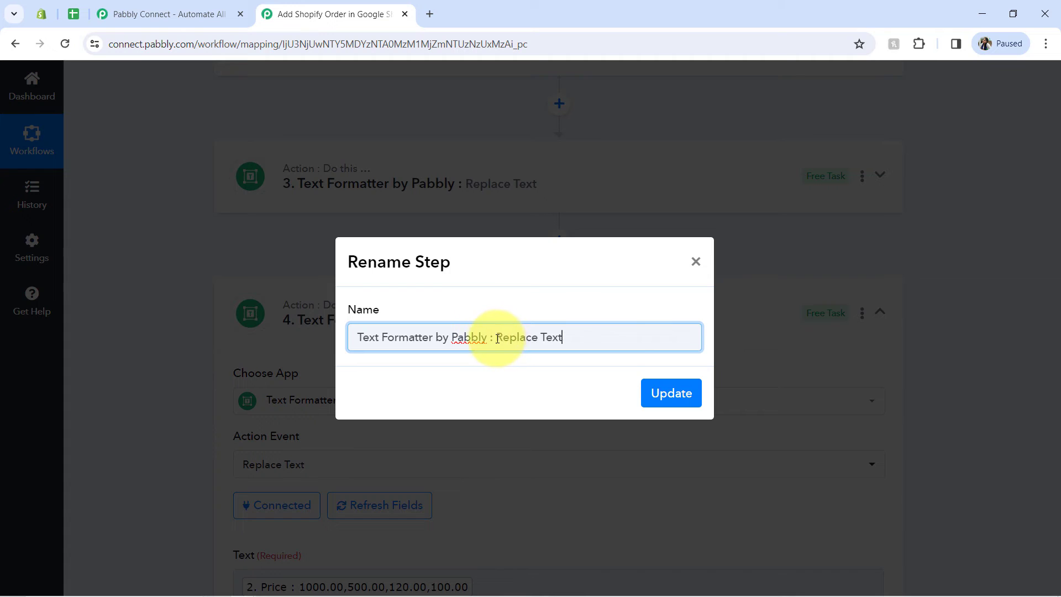
left_click_drag(498, 339, 621, 343)
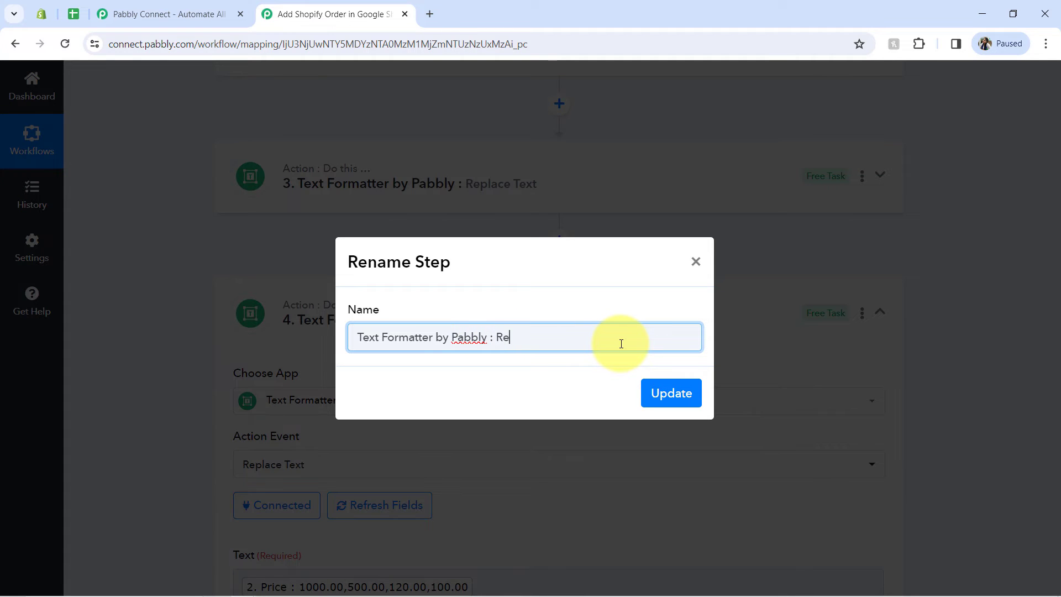
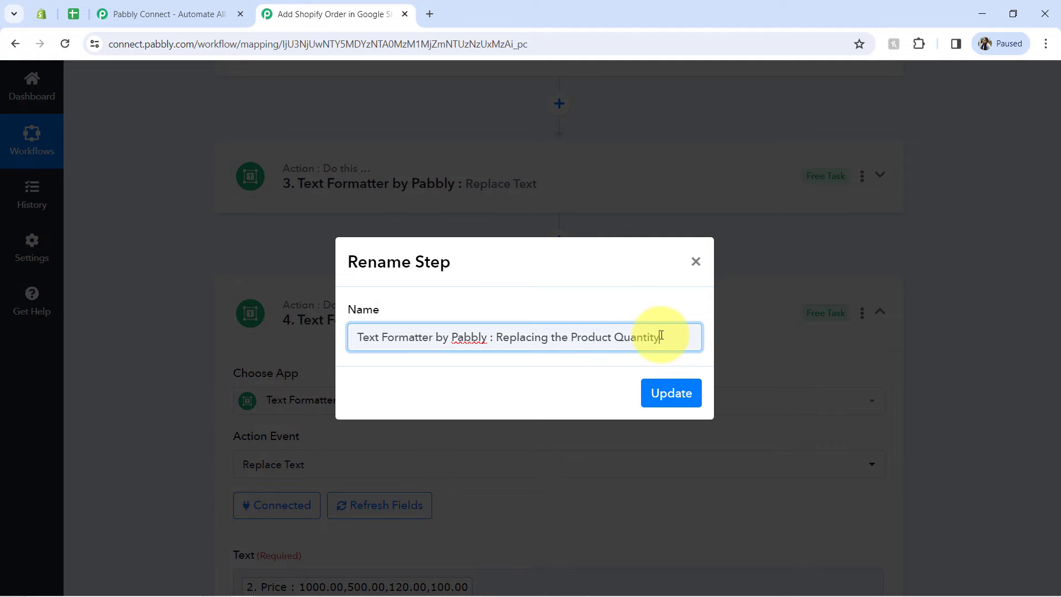
Step: Finish renaming step 3 with the ending "Replacing the Product Quantity" and rename step 4 with the ending "Replacing the Product Price"
left_click_drag(661, 337, 499, 335)
key("ctrl+c")
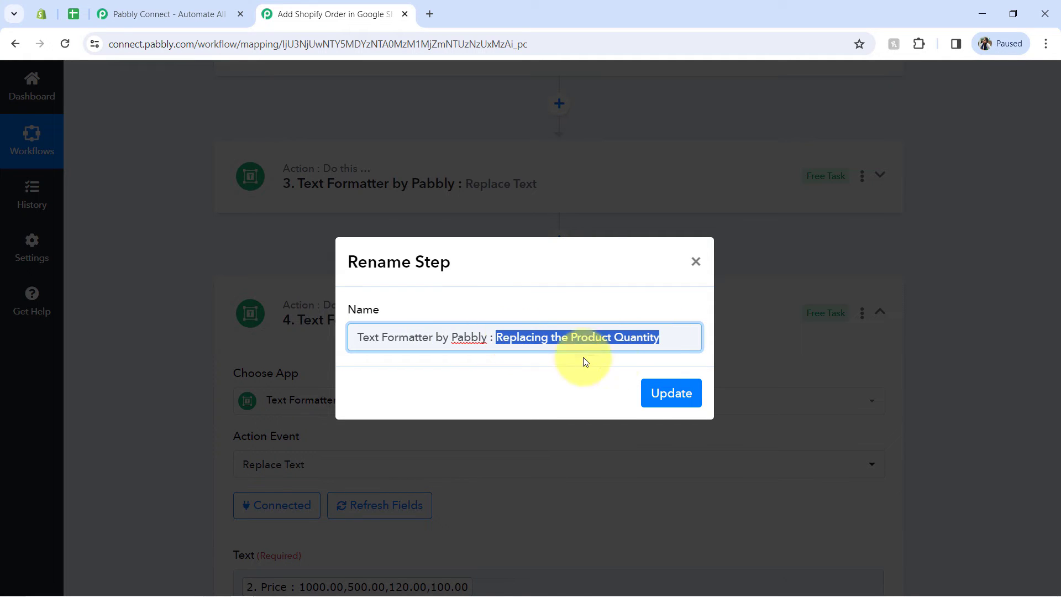
left_click(663, 393)
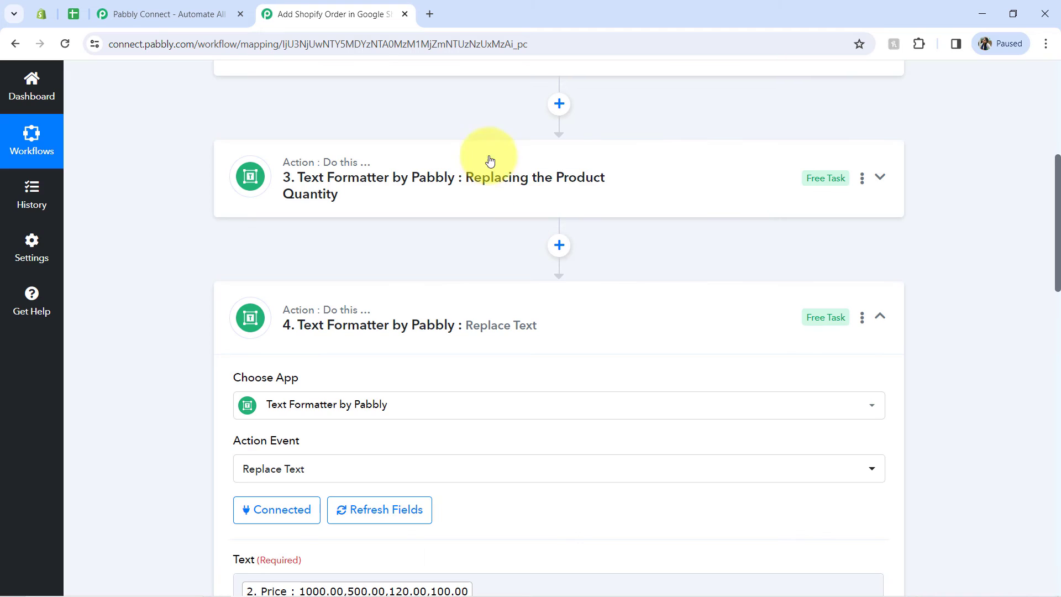
left_click(862, 319)
left_click(771, 345)
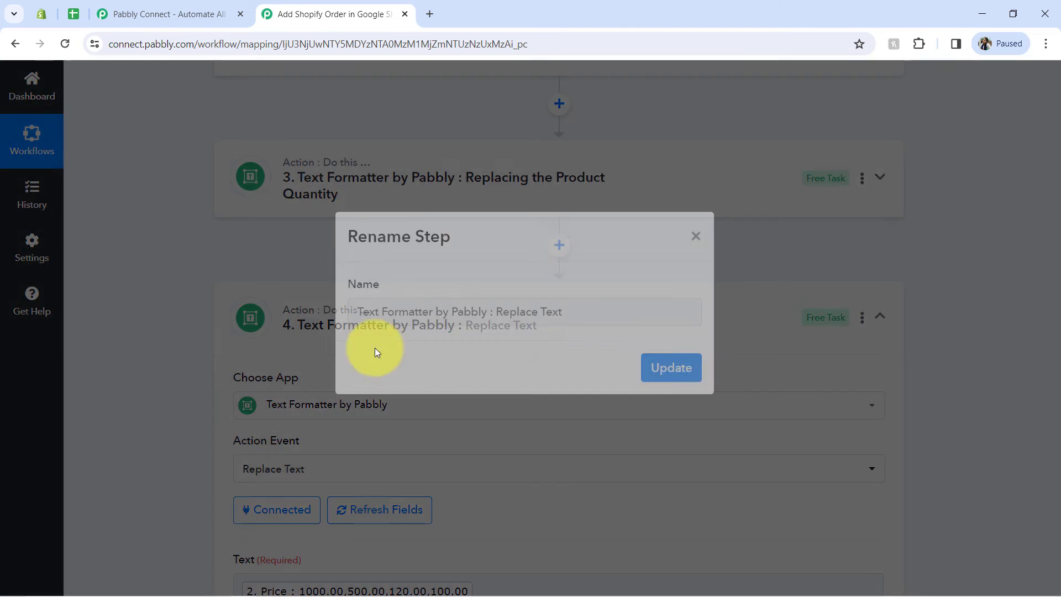
left_click_drag(587, 335, 508, 337)
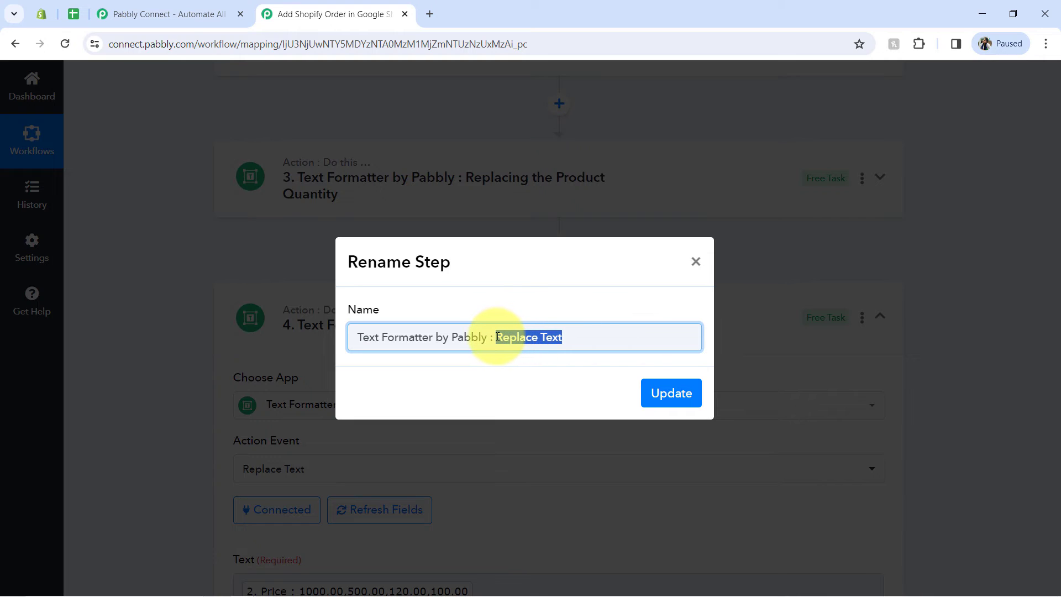
key("ctrl+v")
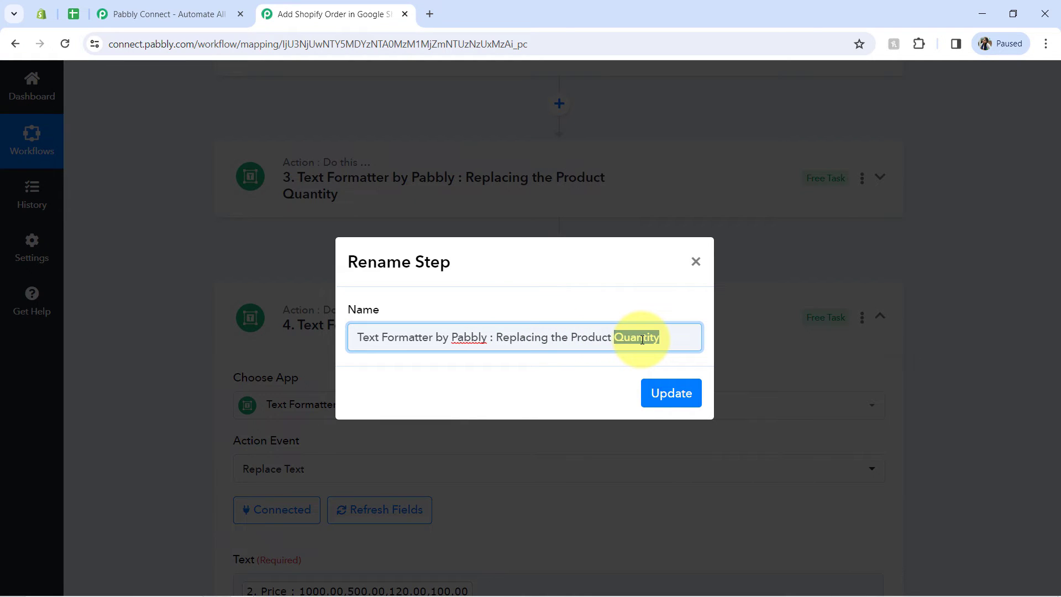
key("Return")
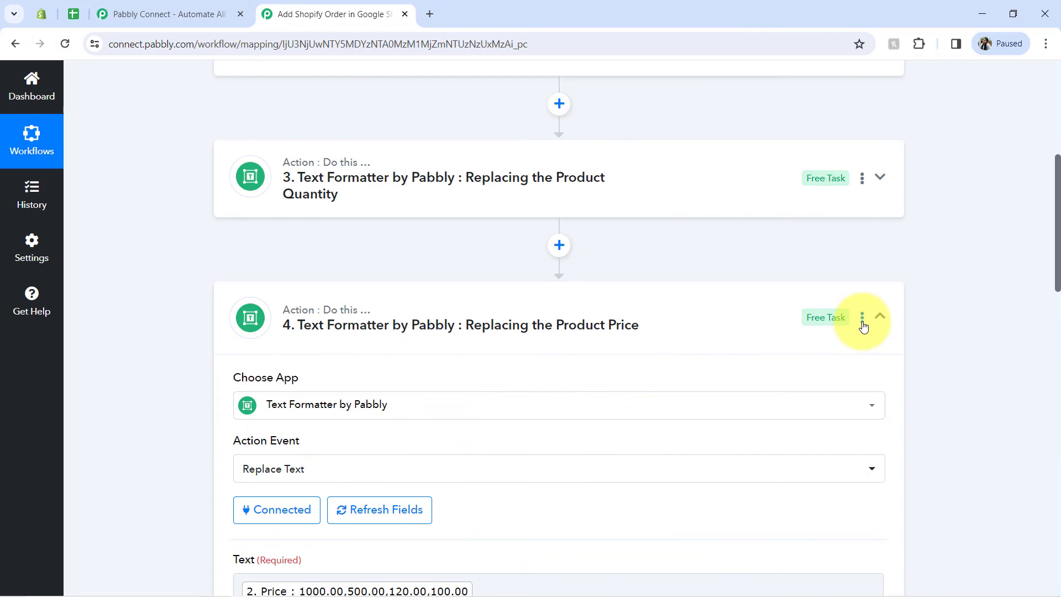
Step: Copy the "Replacing the Product Price" Text Formatter step and paste the copy directly below it
left_click(862, 319)
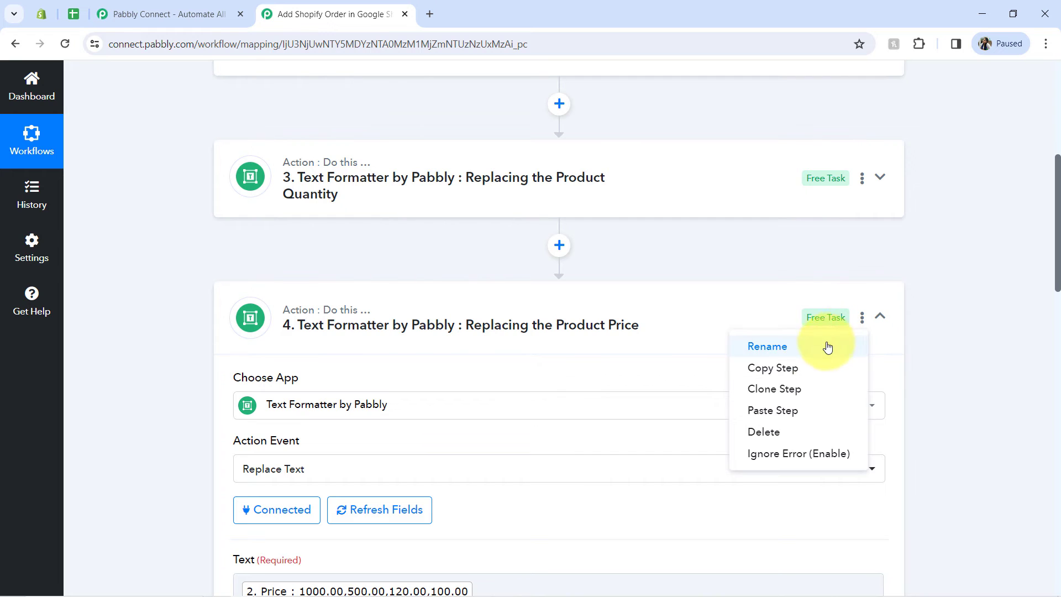
left_click(756, 374)
left_click(544, 396)
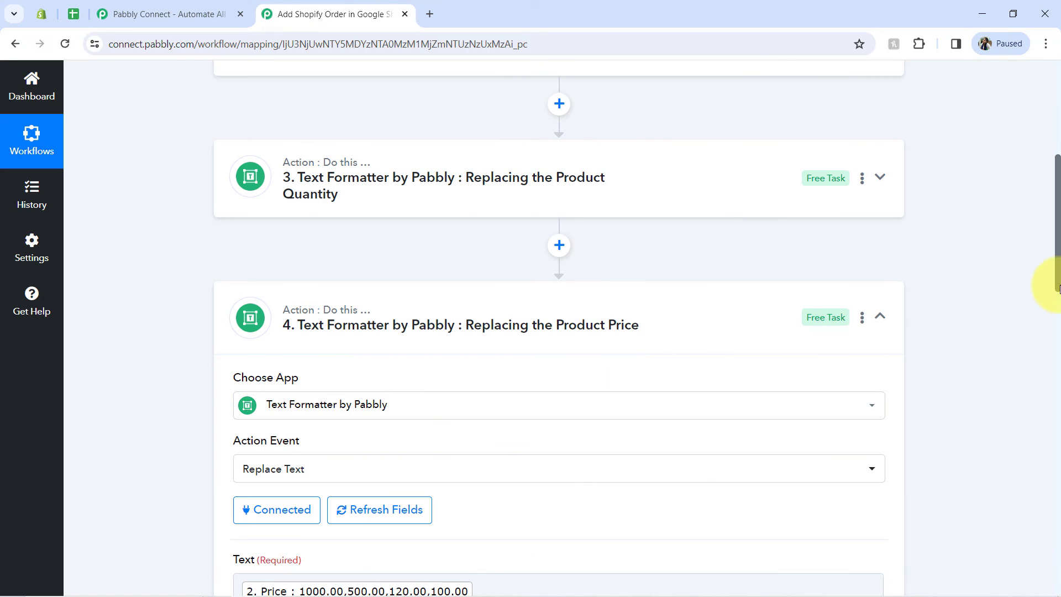
left_click_drag(1059, 289, 1042, 412)
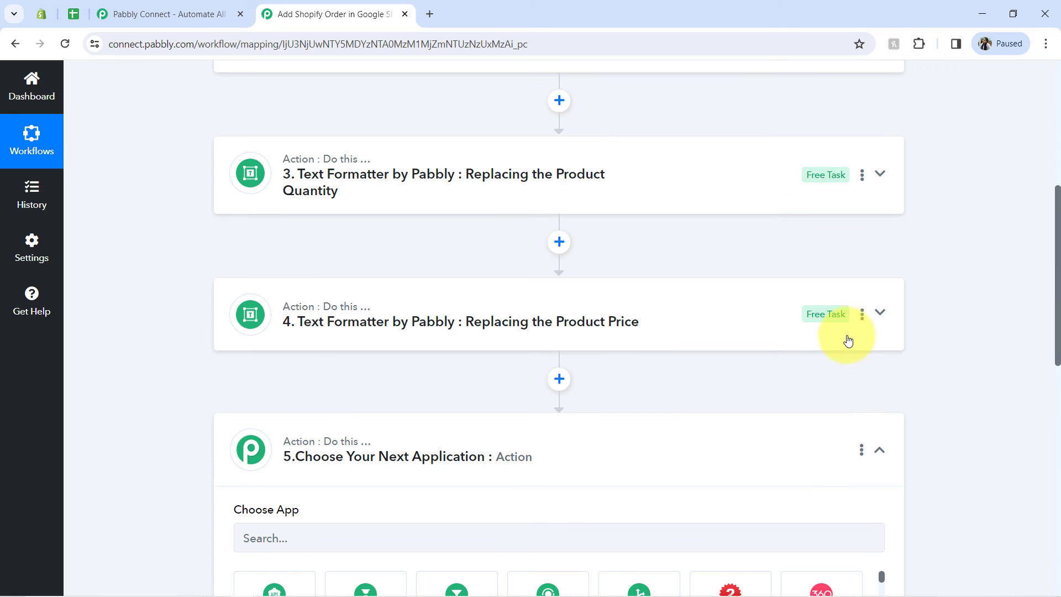
left_click(862, 315)
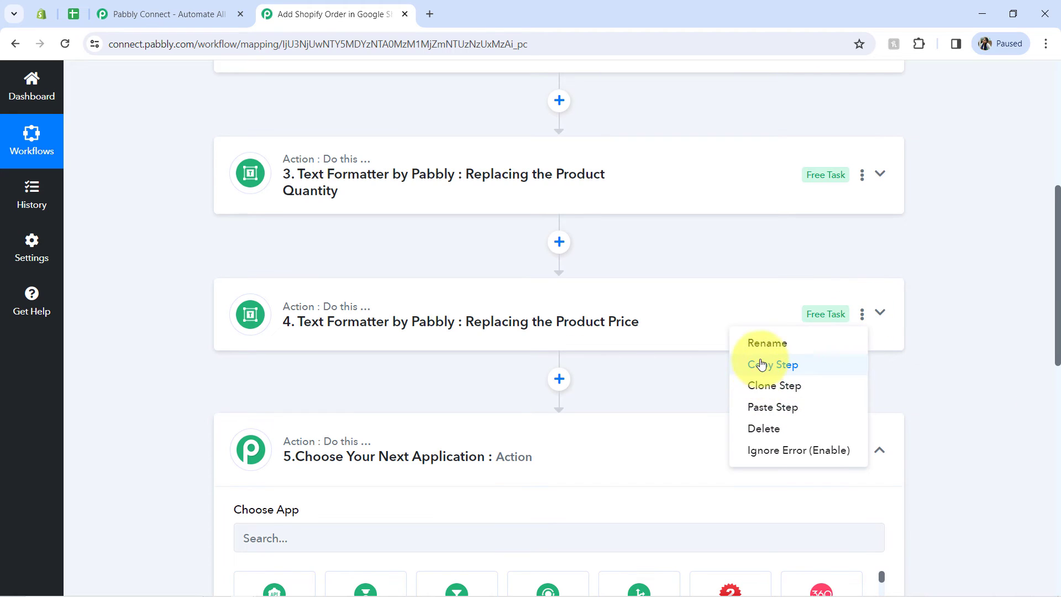
left_click(763, 414)
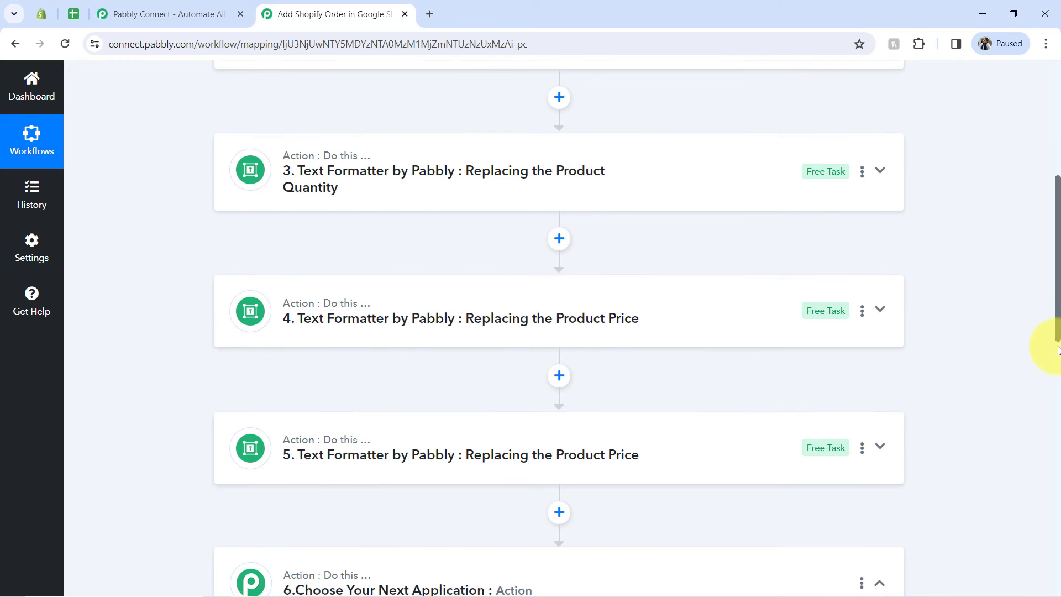
Step: Delete the empty "Choose Your Next Application" action step below the pasted Text Formatter step
left_click_drag(1053, 343, 1013, 394)
left_click(860, 399)
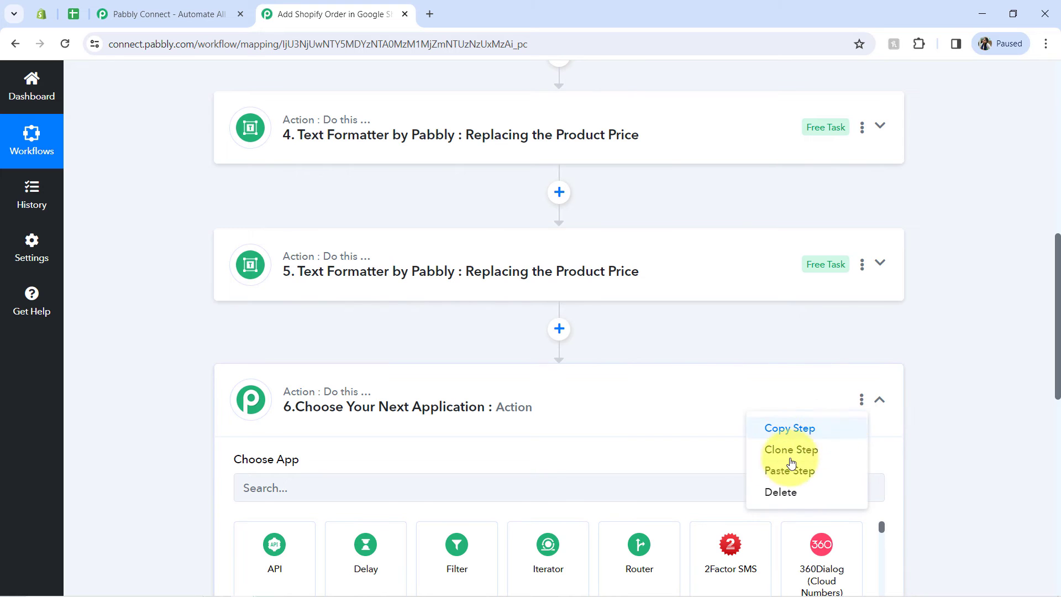
left_click(772, 496)
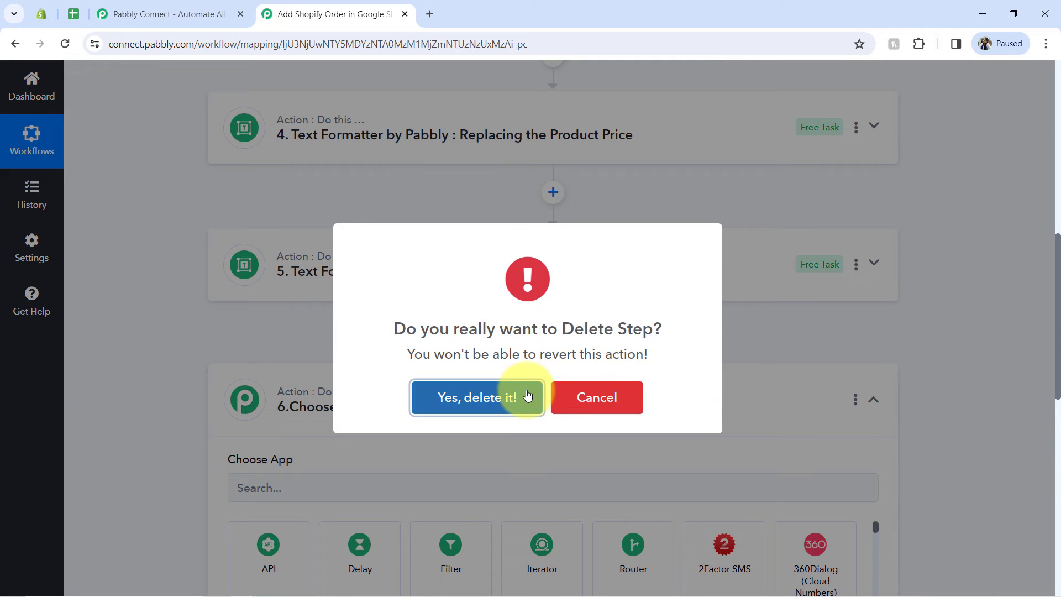
left_click(526, 396)
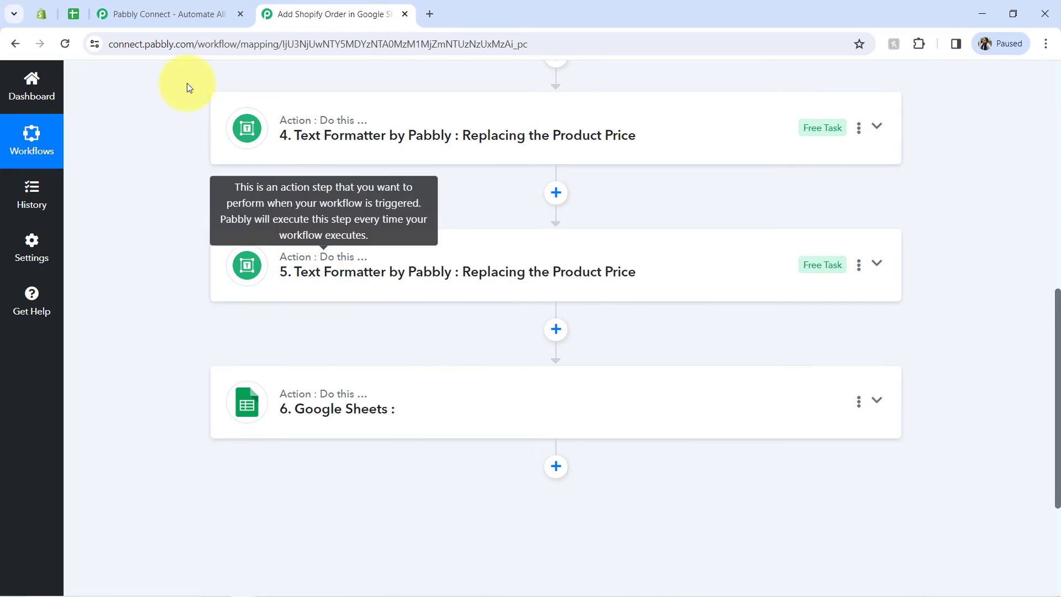
Step: Check the column headers of the All Orders of Shopify Store spreadsheet for the remaining item fields, and return to the workflow
left_click(77, 13)
left_click(321, 336)
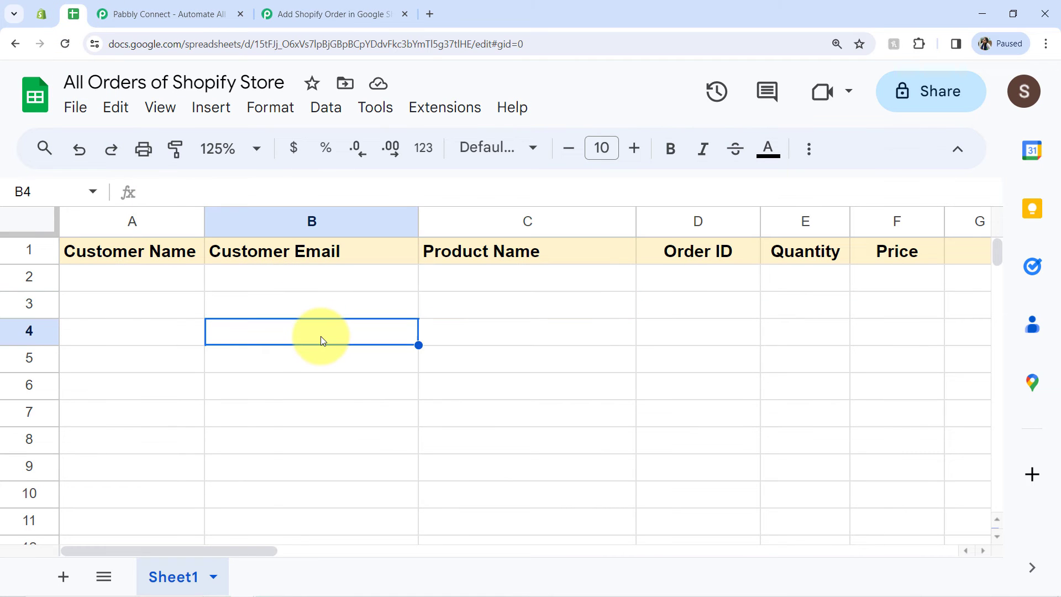
key("Right")
key("Right")
key("Right")
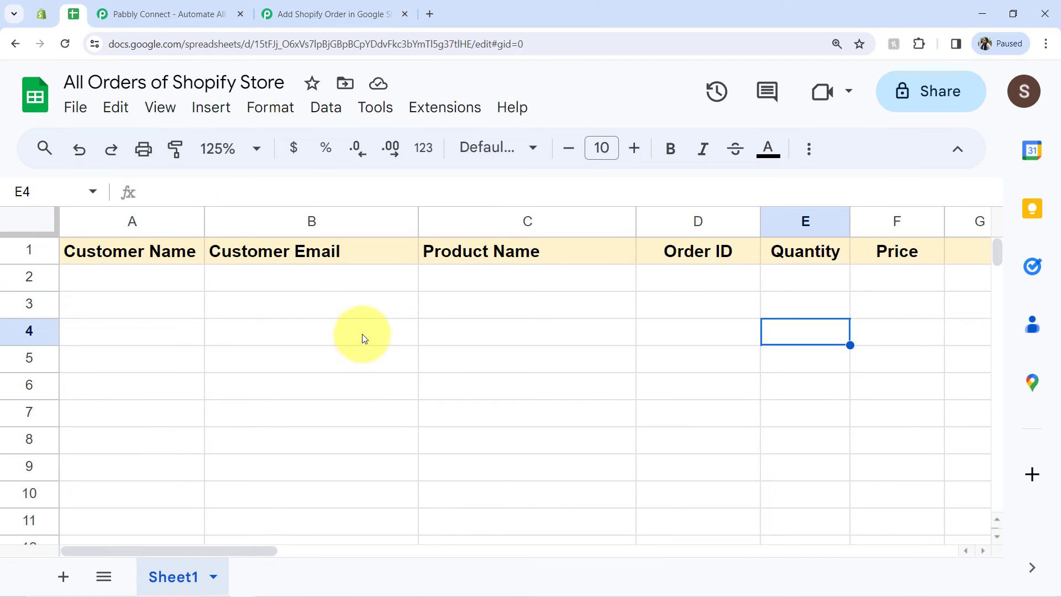
key("Right")
key("Right")
left_click(558, 305)
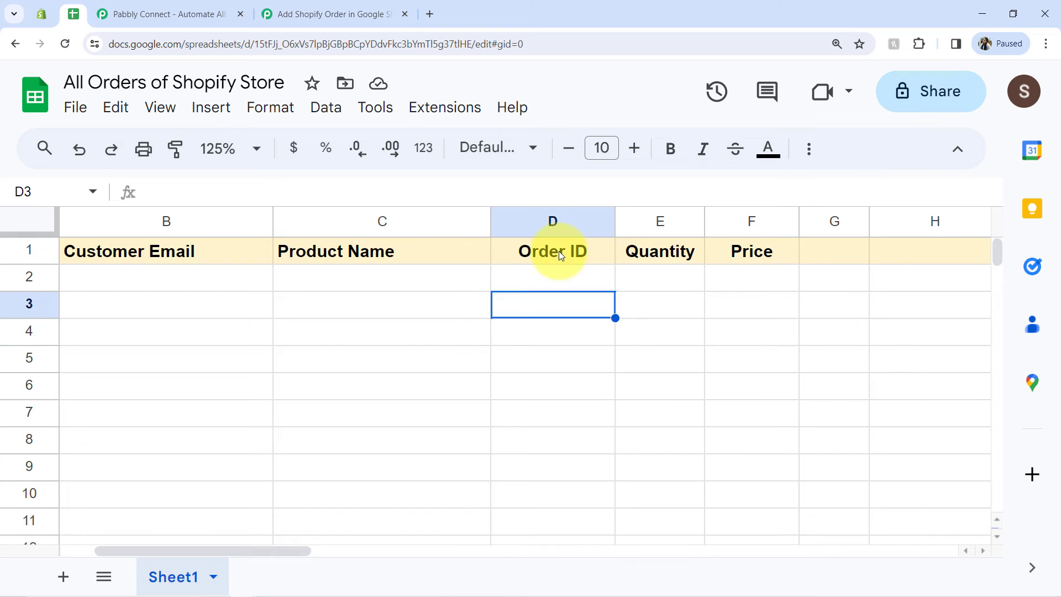
left_click(559, 251)
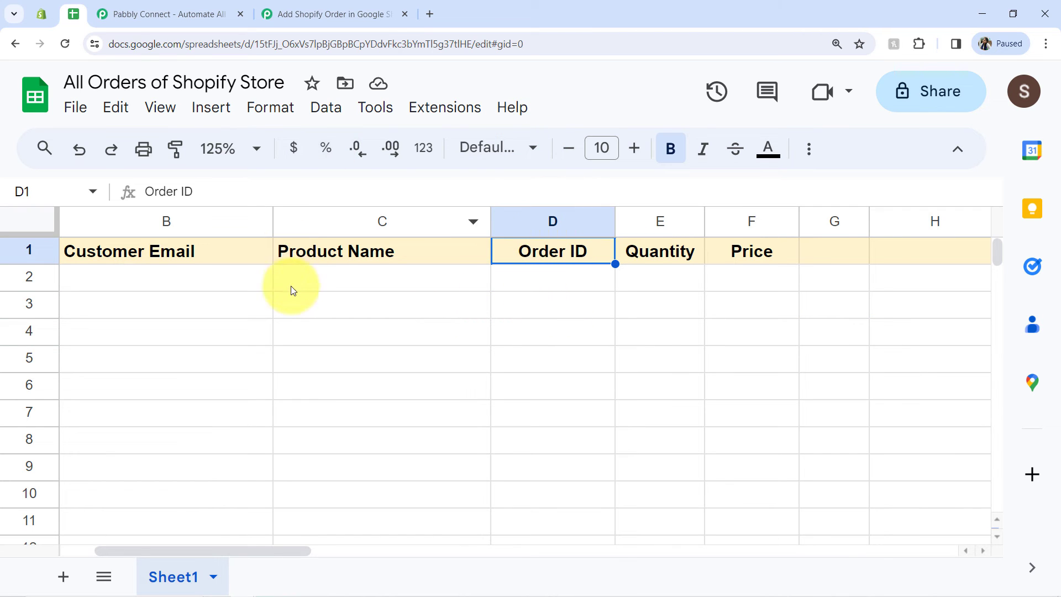
left_click(312, 14)
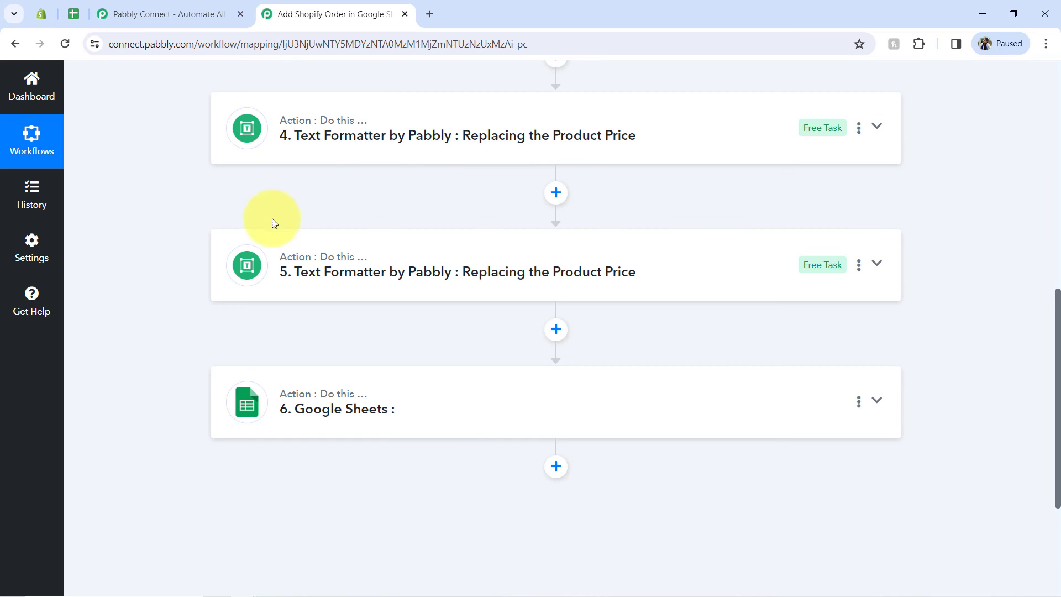
Step: Paste another copy of the price Text Formatter step between step 5 and the Google Sheets step
left_click(858, 265)
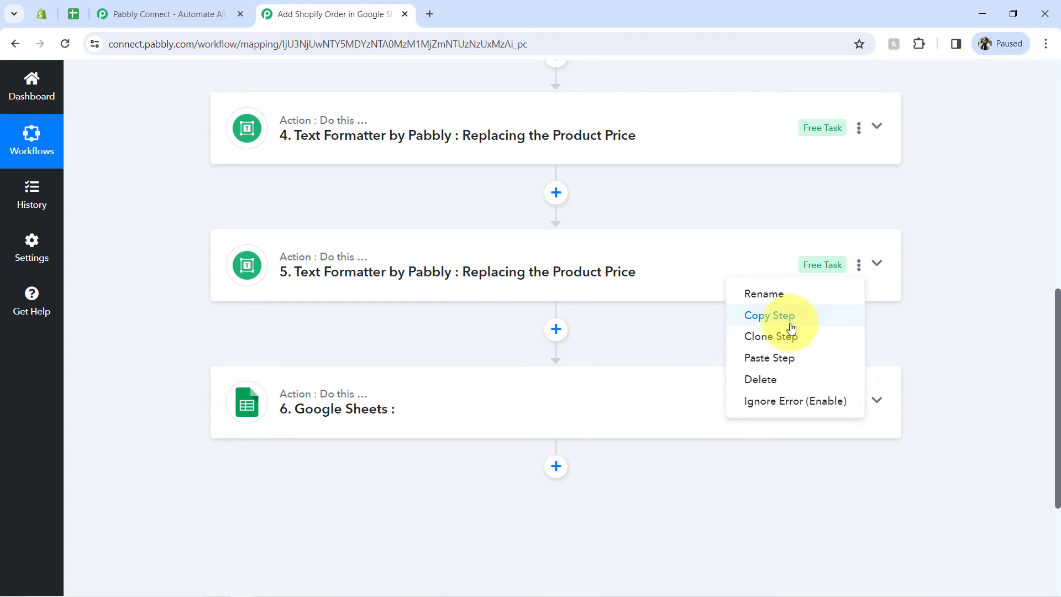
left_click(754, 357)
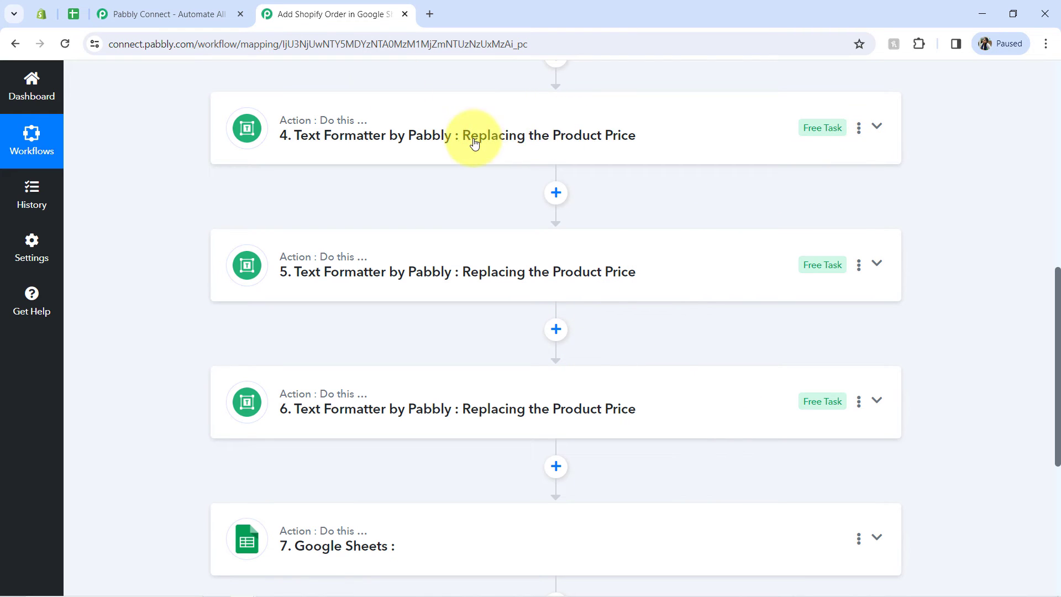
left_click_drag(468, 138, 649, 150)
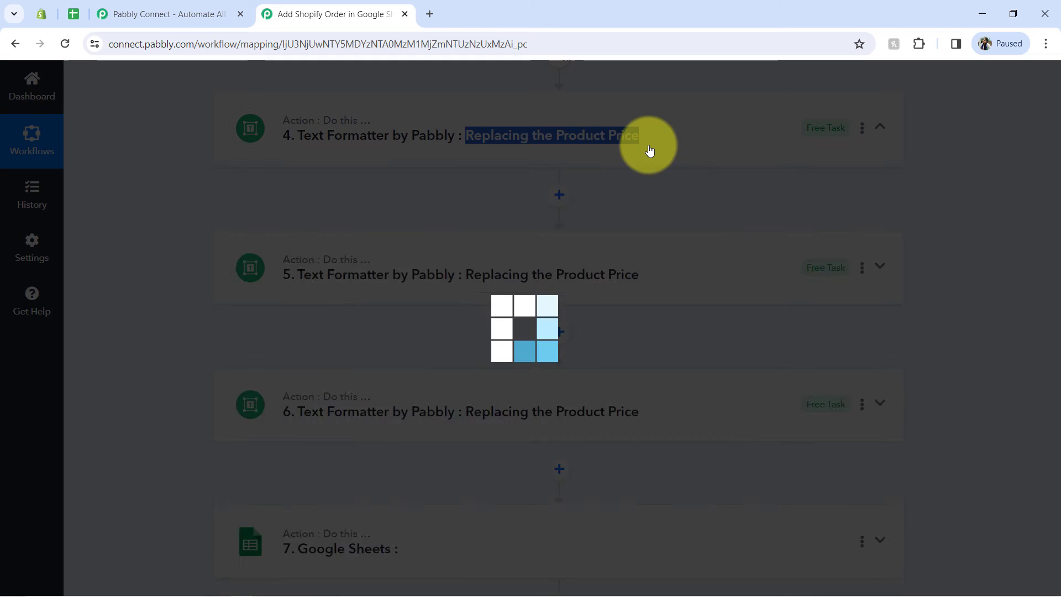
scroll(991, 287, "up", 2)
left_click_drag(1057, 268, 1031, 478)
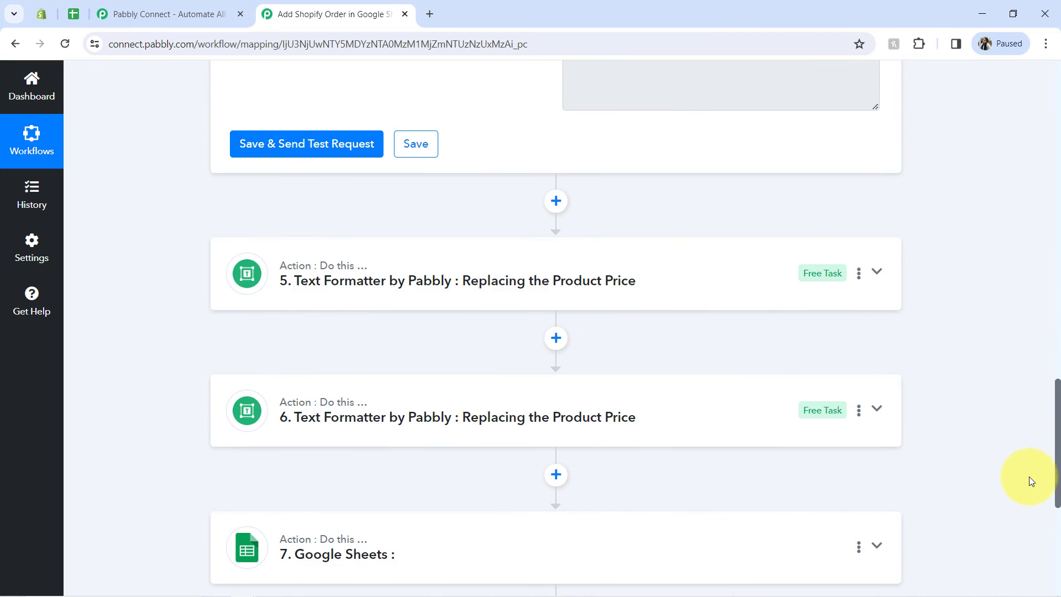
Step: Rename Text Formatter step 5, changing the ending of its name to "Replacing the Product Name"
left_click(859, 274)
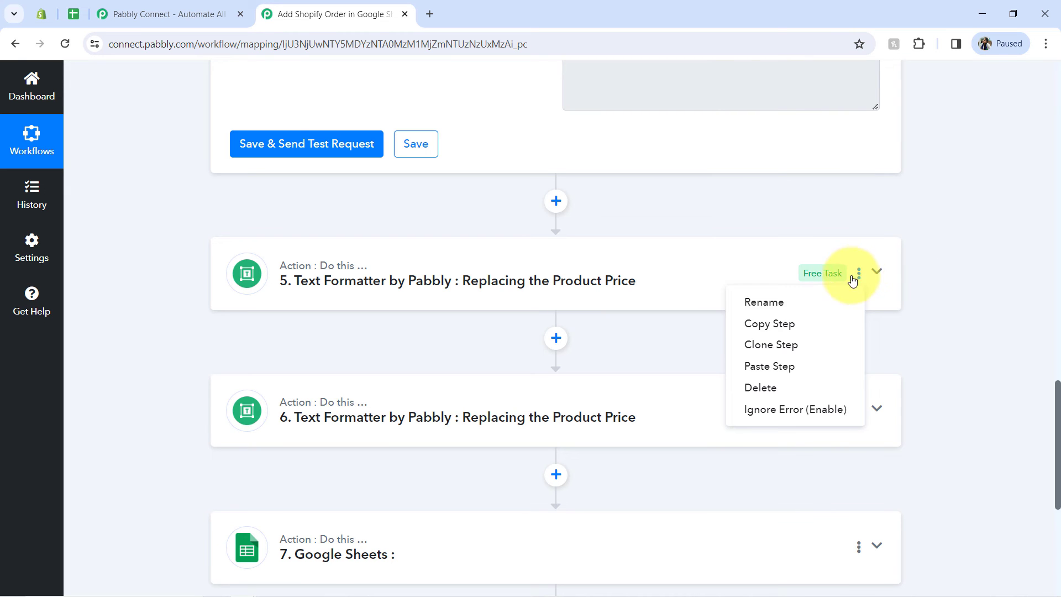
left_click(735, 300)
left_click(659, 343)
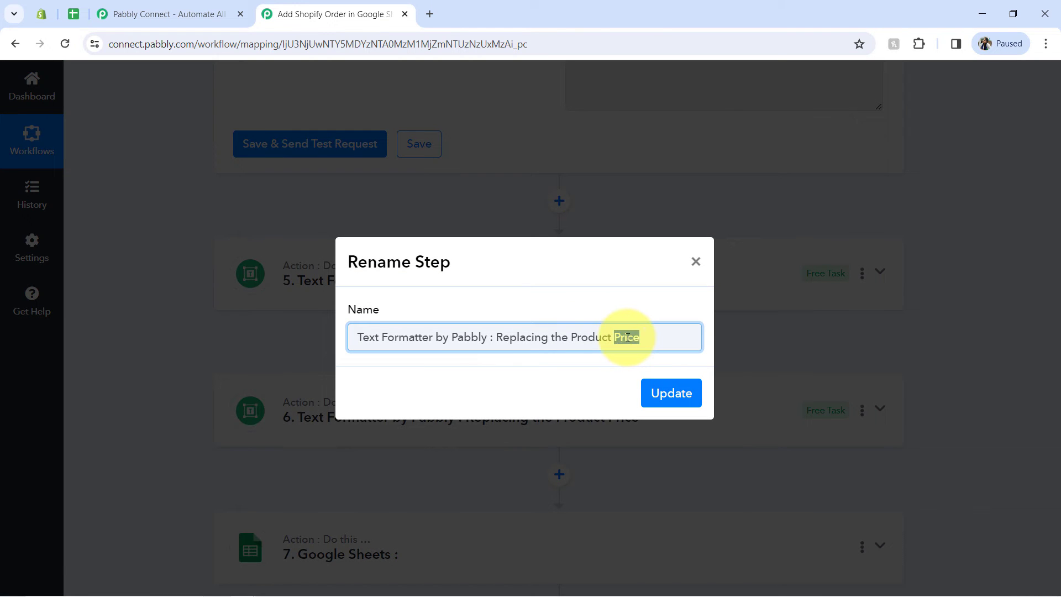
type("Name")
key("Return")
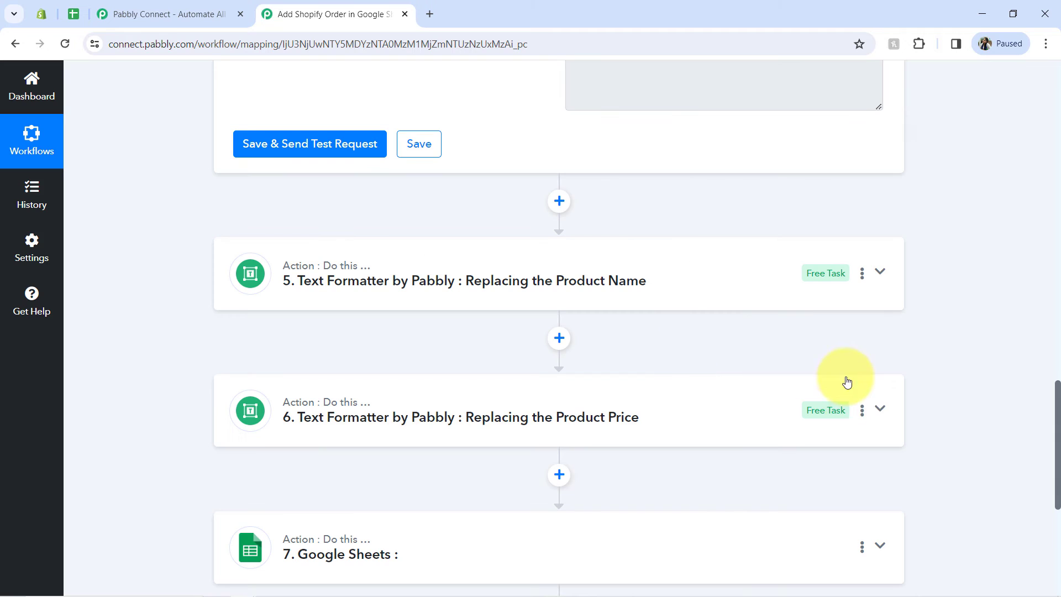
Step: Rename Text Formatter step 6, changing the ending of its name to "Replacing the Product ID"
left_click(861, 412)
left_click(789, 445)
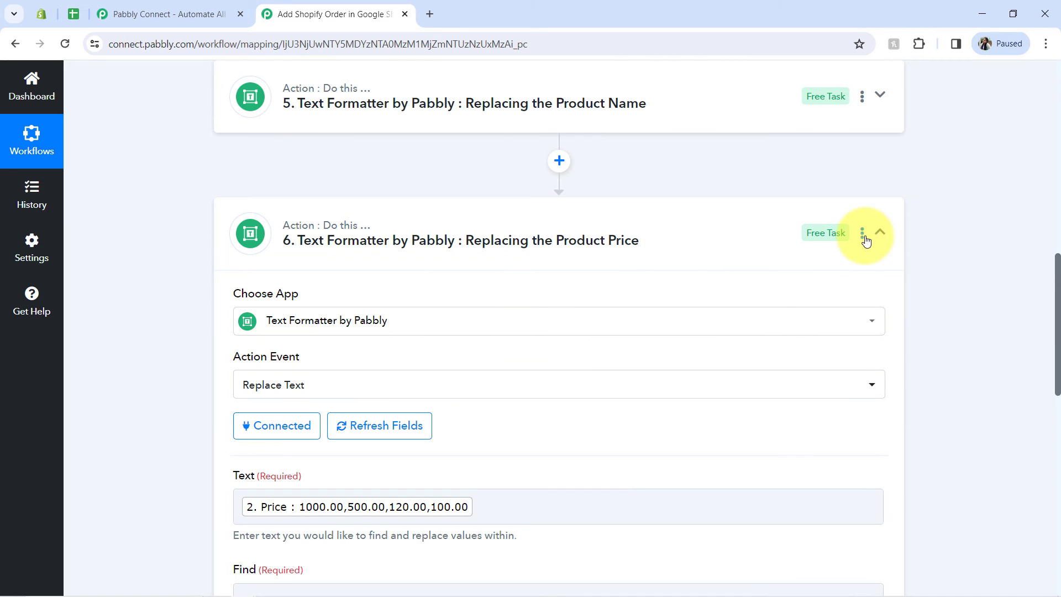
left_click(863, 237)
left_click(765, 260)
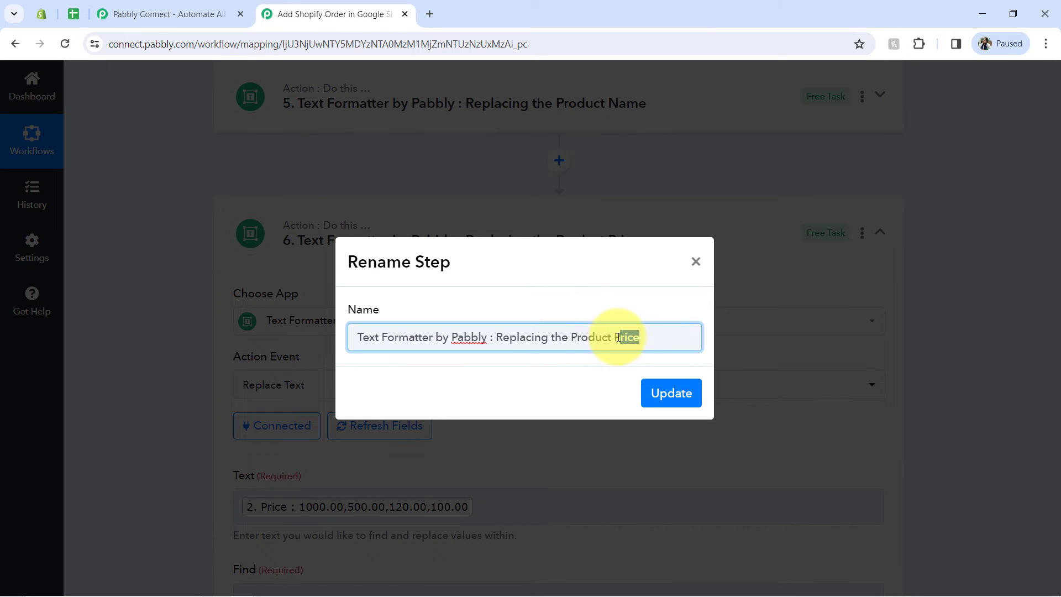
left_click_drag(618, 337, 614, 337)
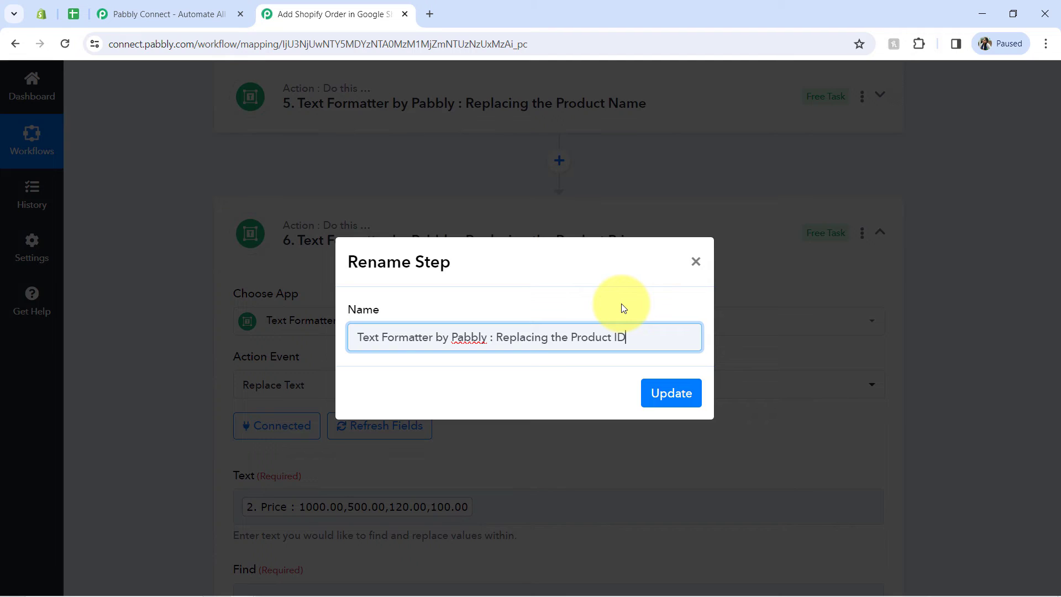
type("ID")
key("Return")
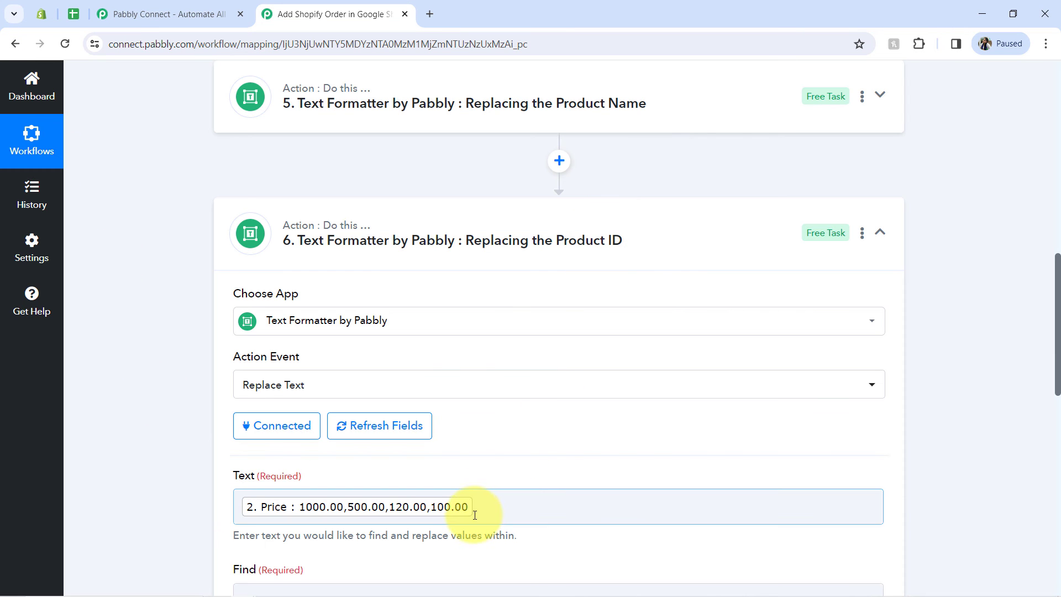
Step: In the Product ID step, replace the Price mapping in the Text field with the Line Itemizer's Id, and save with a test request
left_click(475, 515)
key("BackSpace")
scroll(1056, 330, "down", 2)
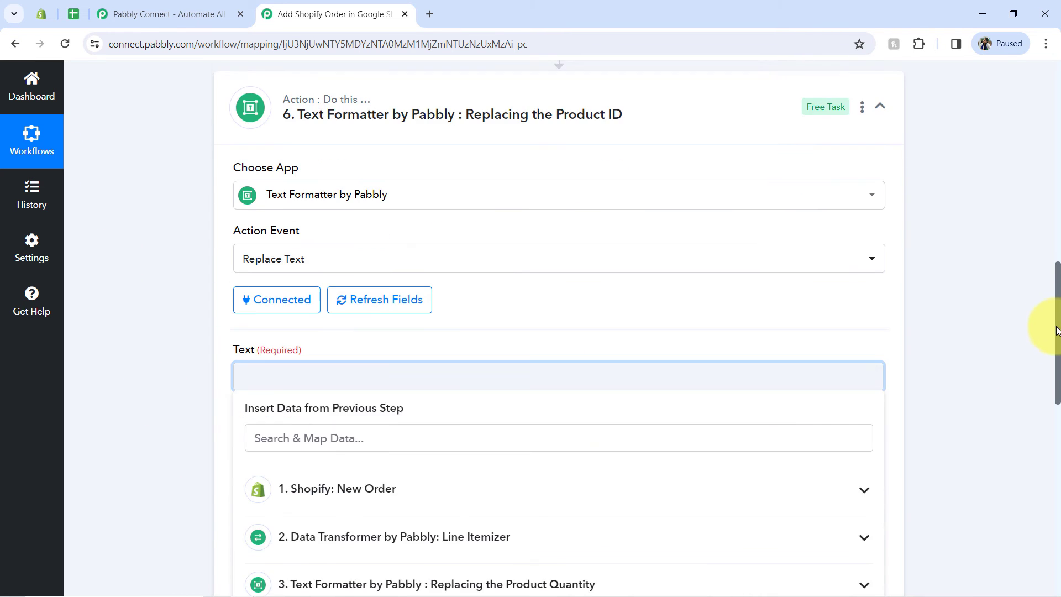
scroll(1055, 331, "down", 3)
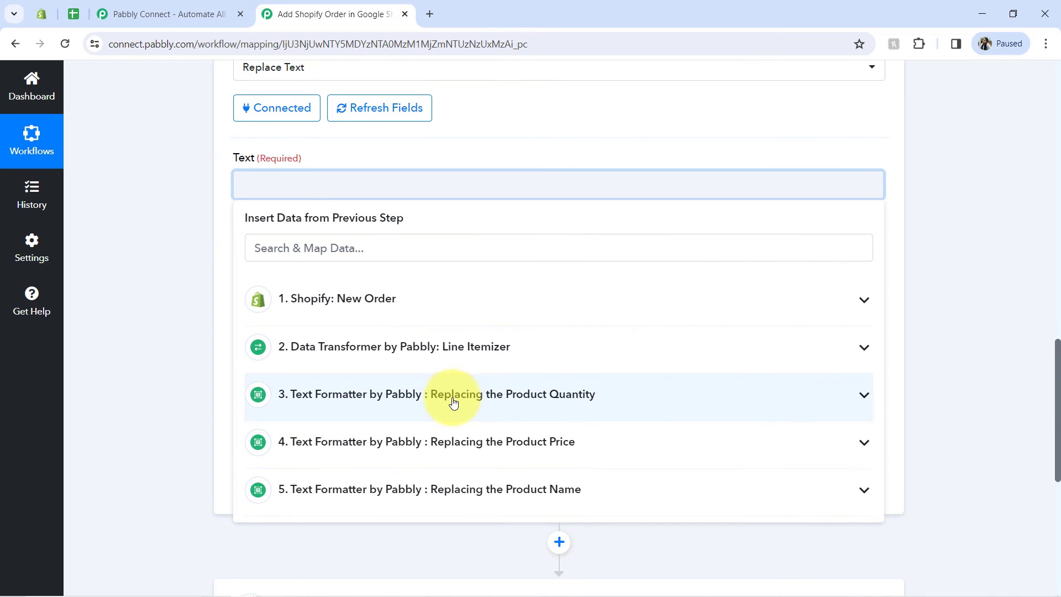
left_click(287, 346)
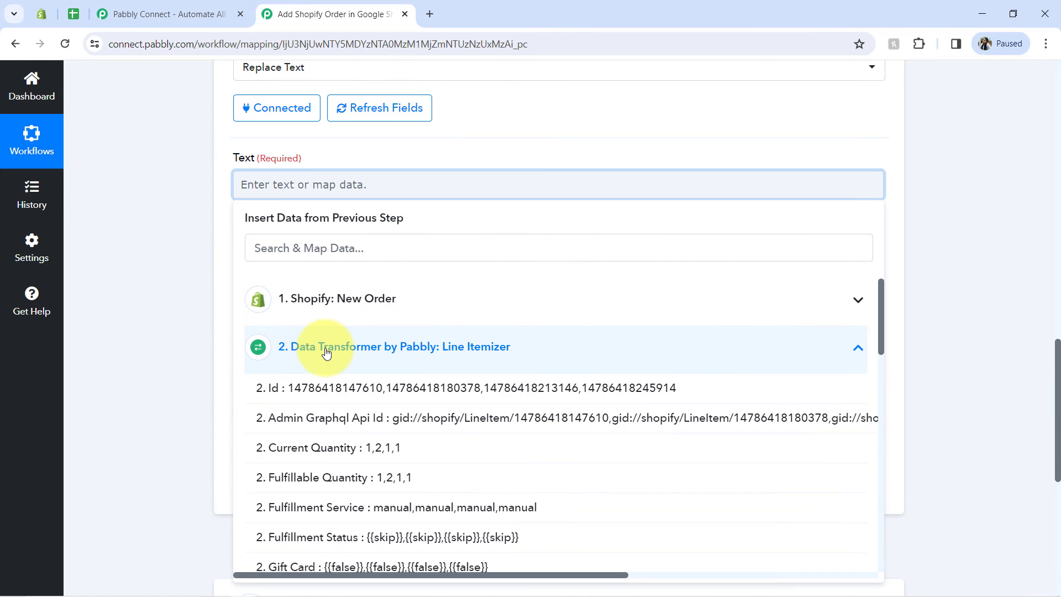
left_click(369, 390)
left_click(197, 287)
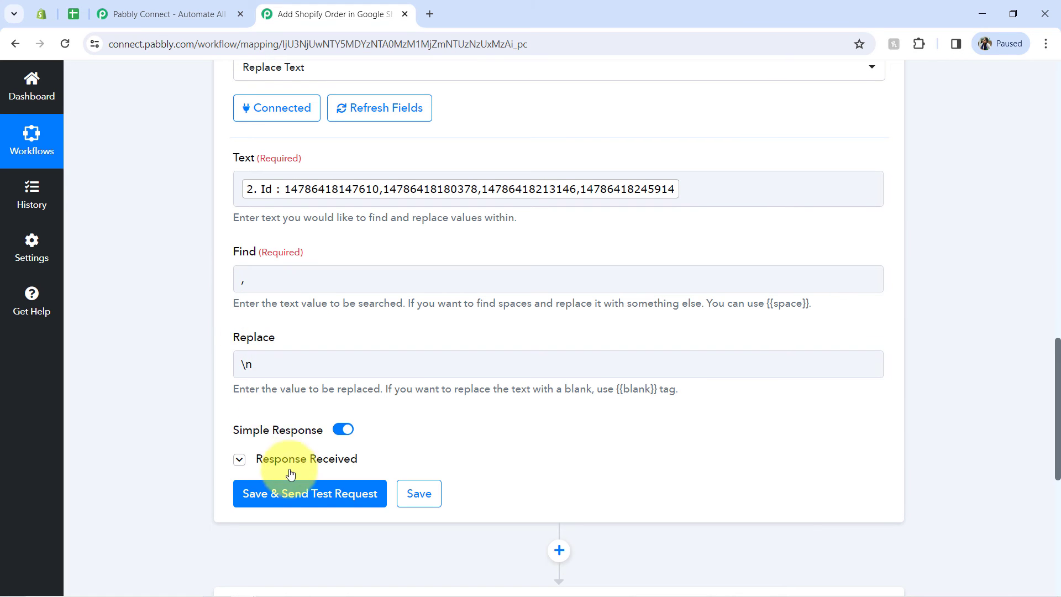
left_click(284, 494)
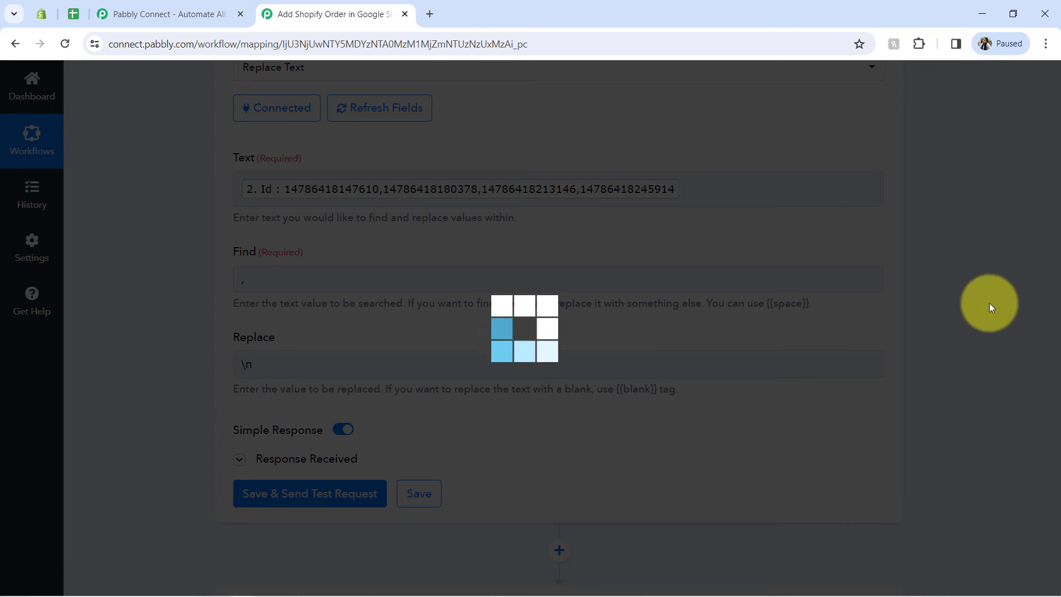
Step: Enlarge the Result value in the Product ID step's response to review all the separated IDs
scroll(1044, 338, "down", 5)
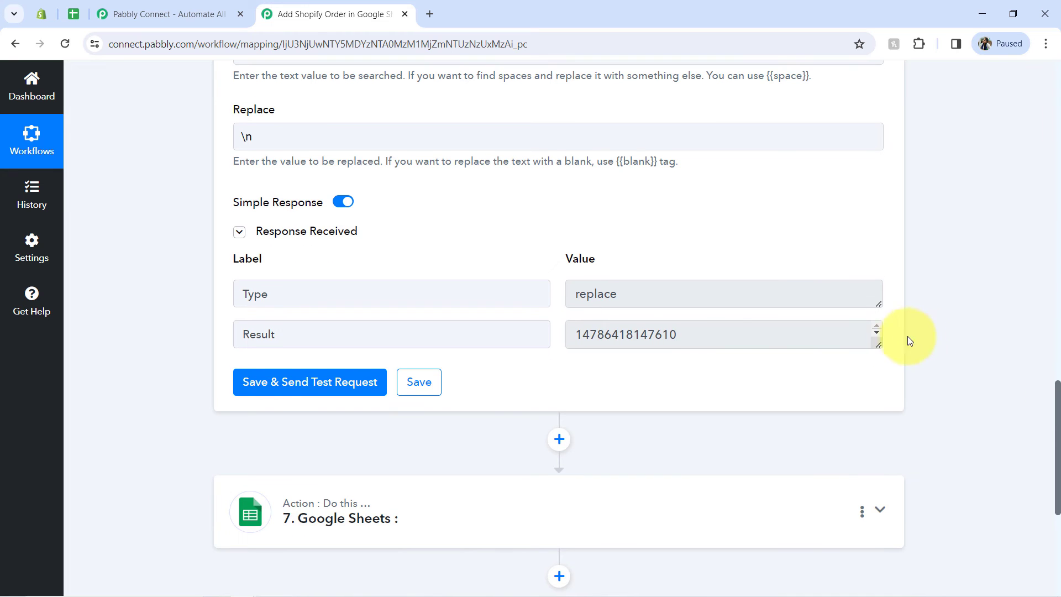
left_click_drag(881, 343, 884, 395)
Step: In the Product Name step, replace the Price mapping in the Text field with the Line Itemizer's Name, and save with a test request
left_click_drag(1056, 450, 1038, 294)
left_click(412, 174)
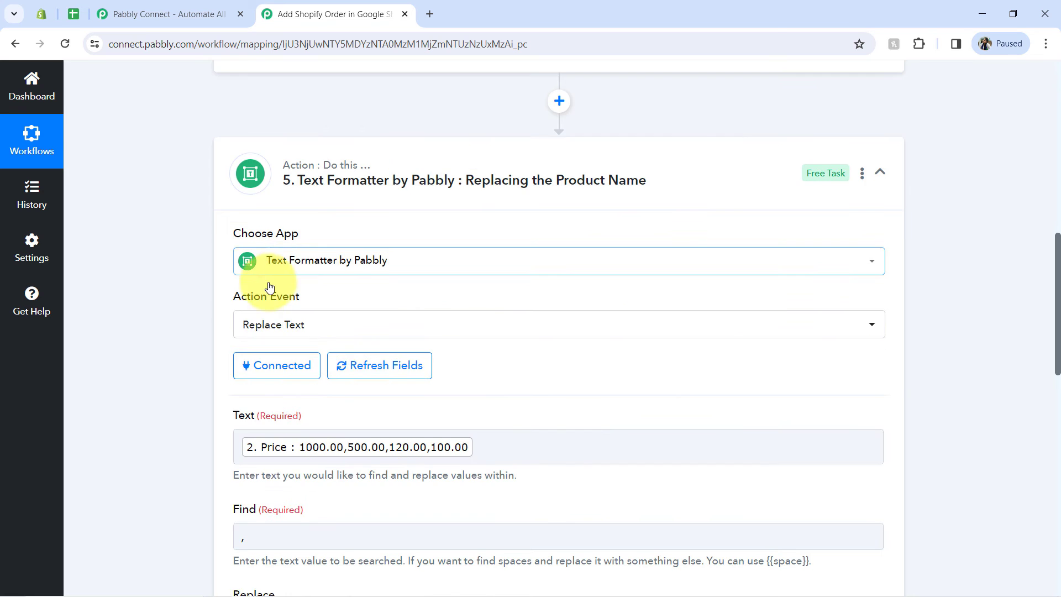
left_click(486, 507)
key("BackSpace")
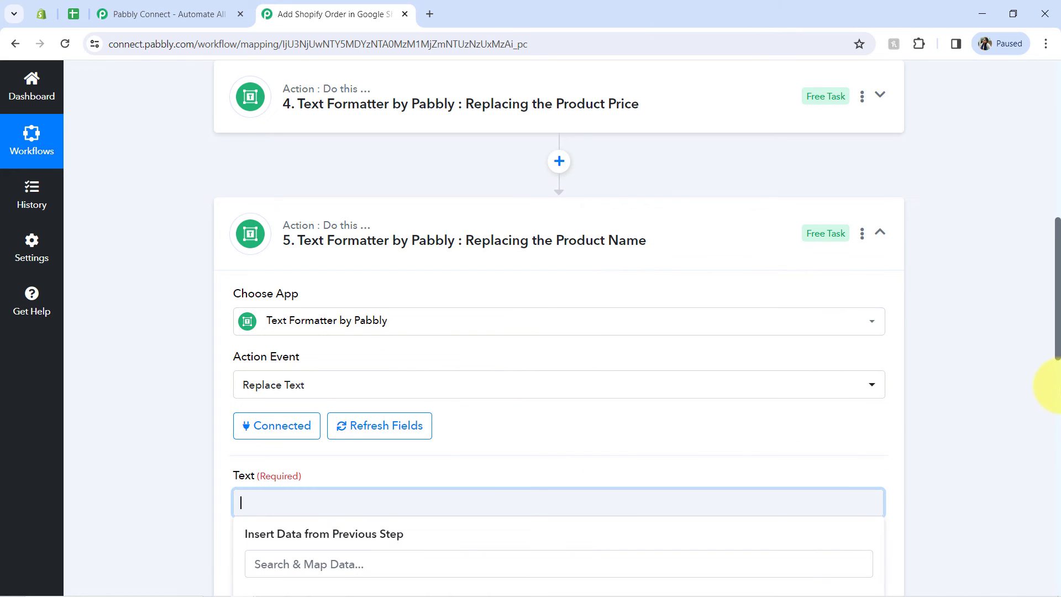
left_click_drag(1057, 326, 1042, 384)
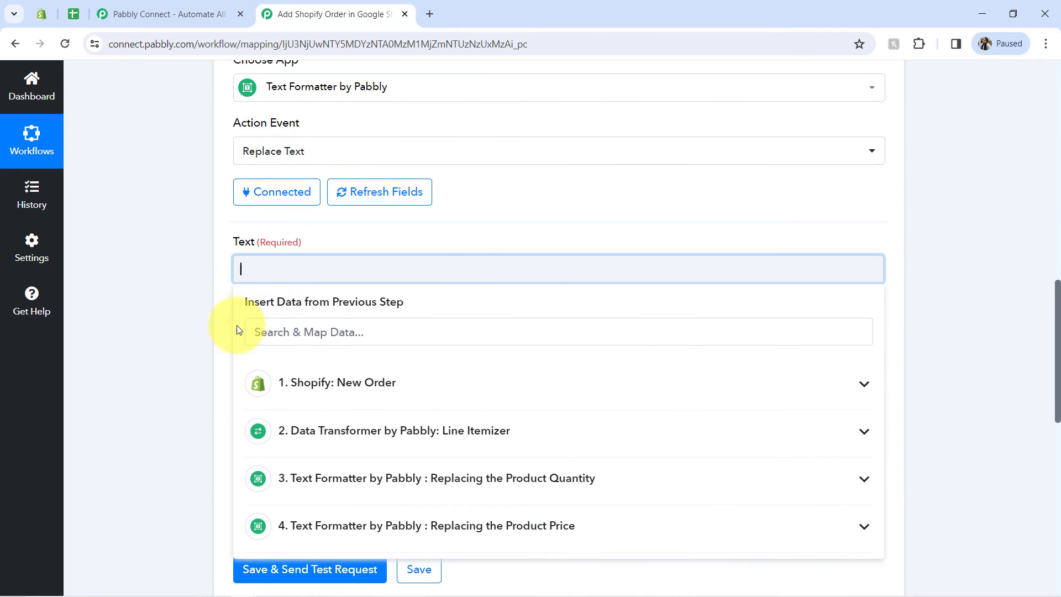
left_click(379, 442)
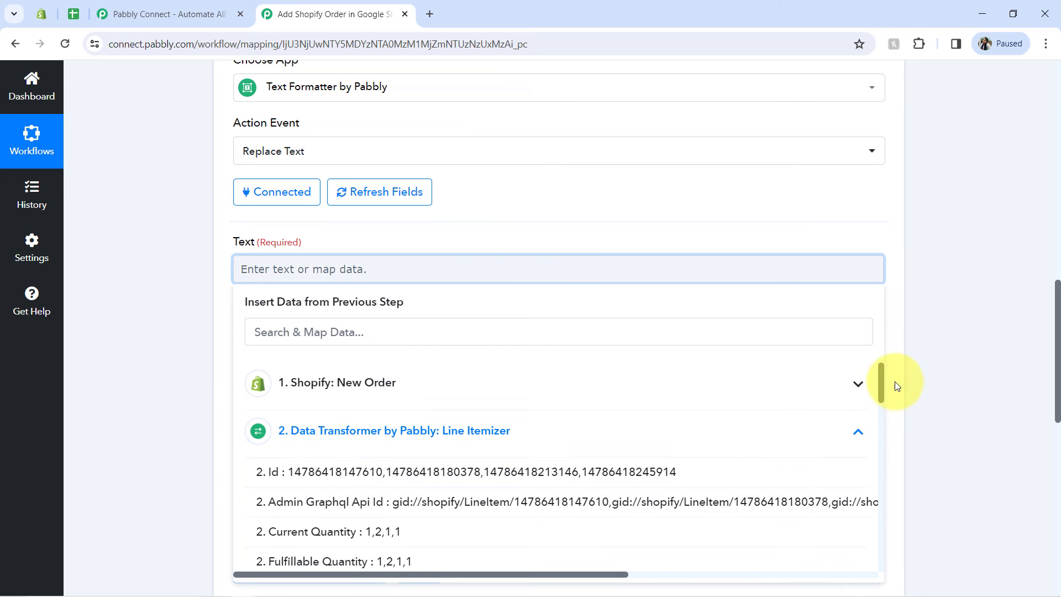
left_click_drag(882, 379, 880, 434)
left_click(308, 412)
left_click(184, 384)
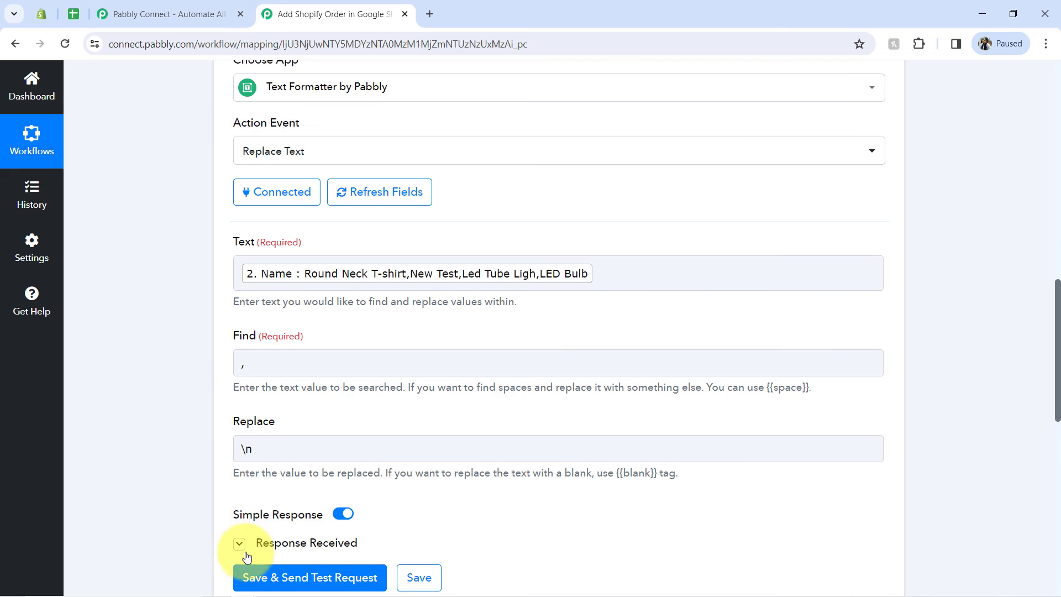
left_click(234, 578)
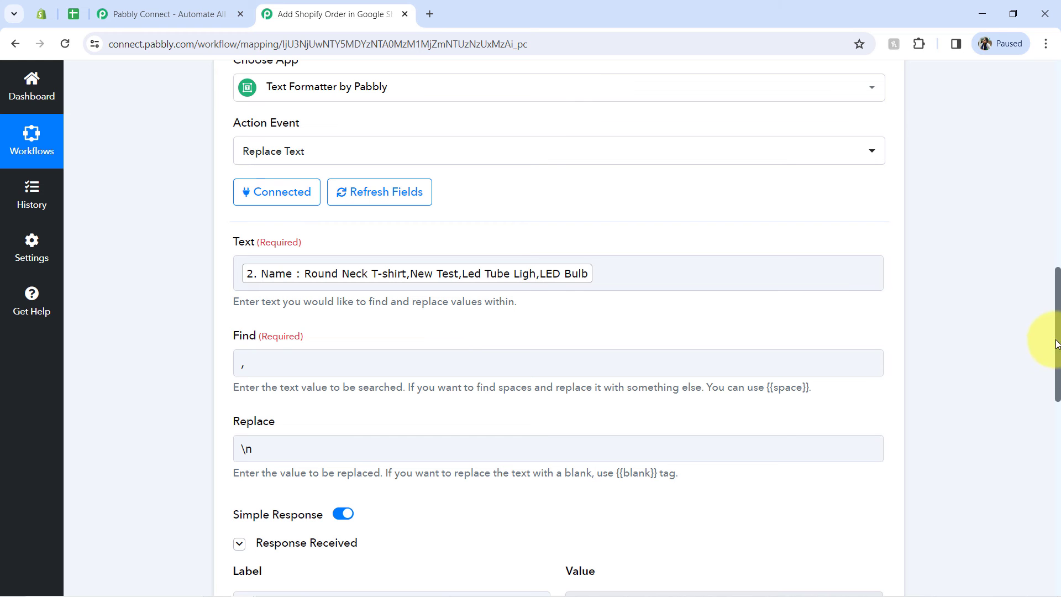
Step: Enlarge the Result value in the Product Name step's response to review all the separated names
left_click_drag(1056, 343, 1054, 438)
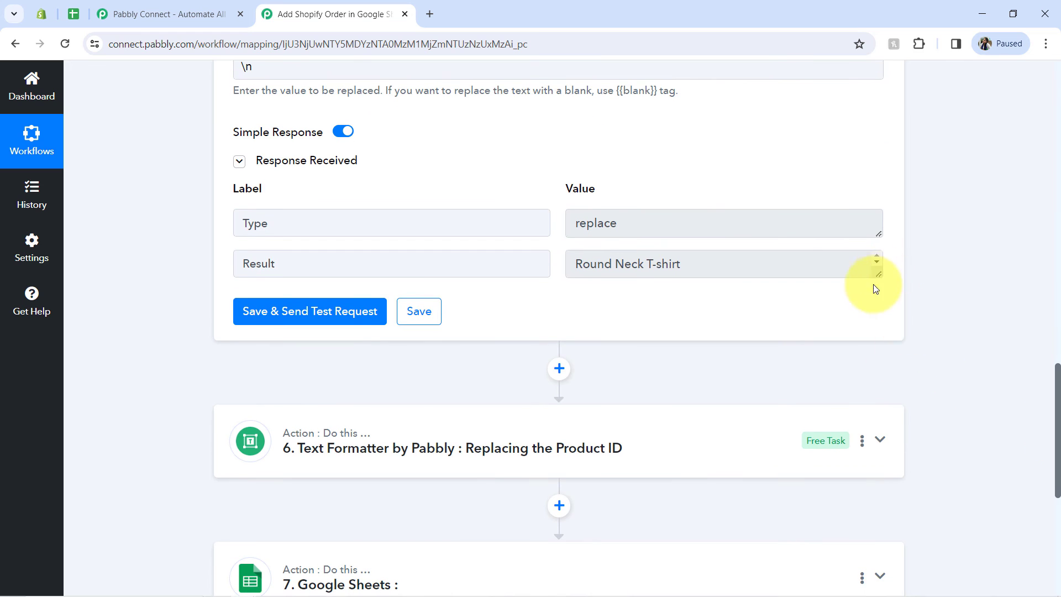
left_click_drag(878, 270, 888, 350)
left_click_drag(889, 366, 894, 324)
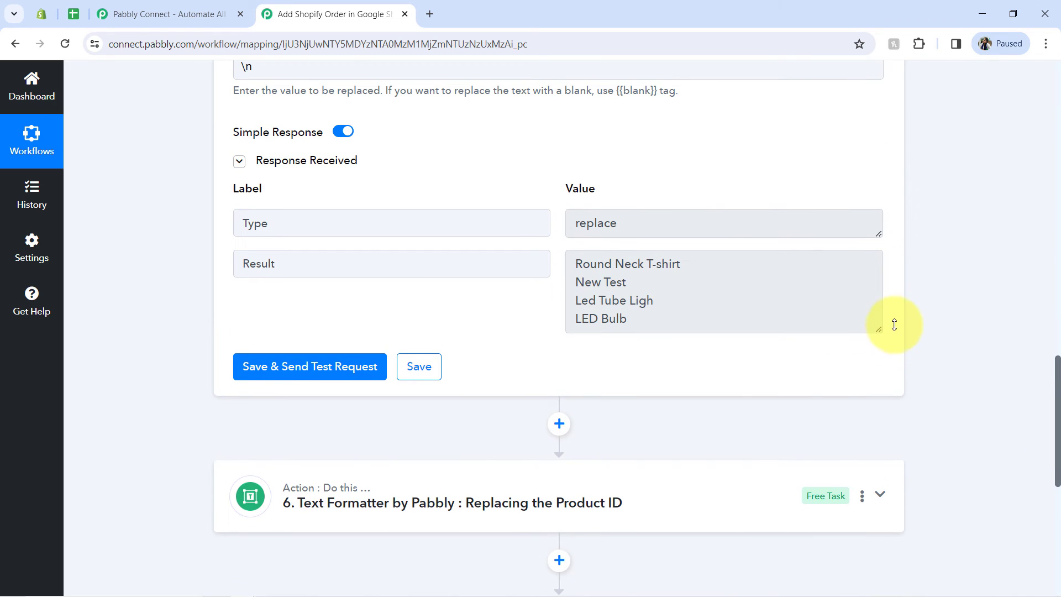
Step: Set the Google Sheets step's action event to Add New Row and open its account connection settings
left_click_drag(1058, 371, 1052, 482)
left_click(398, 216)
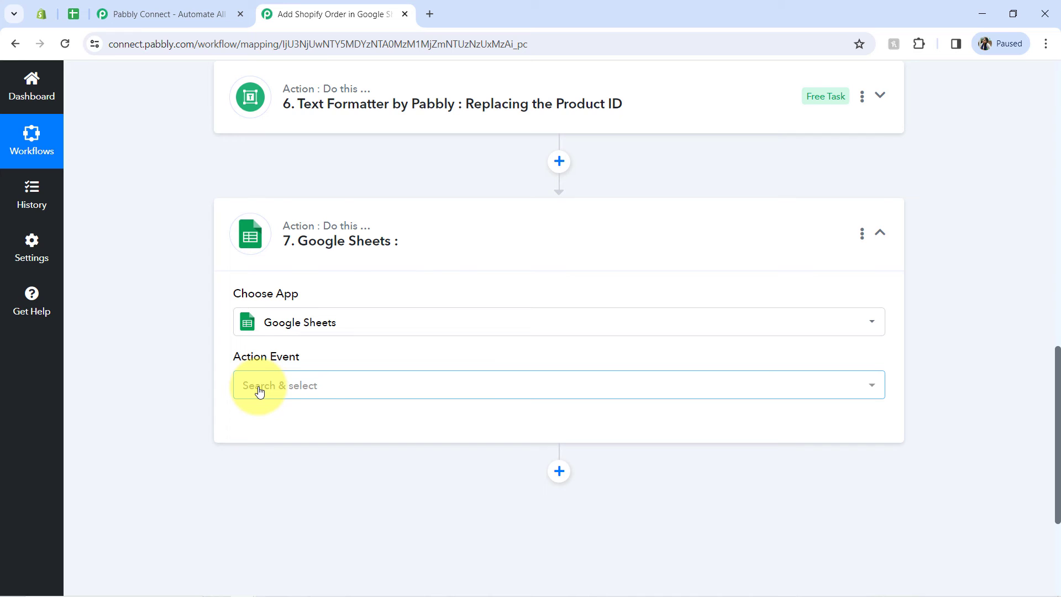
left_click(259, 391)
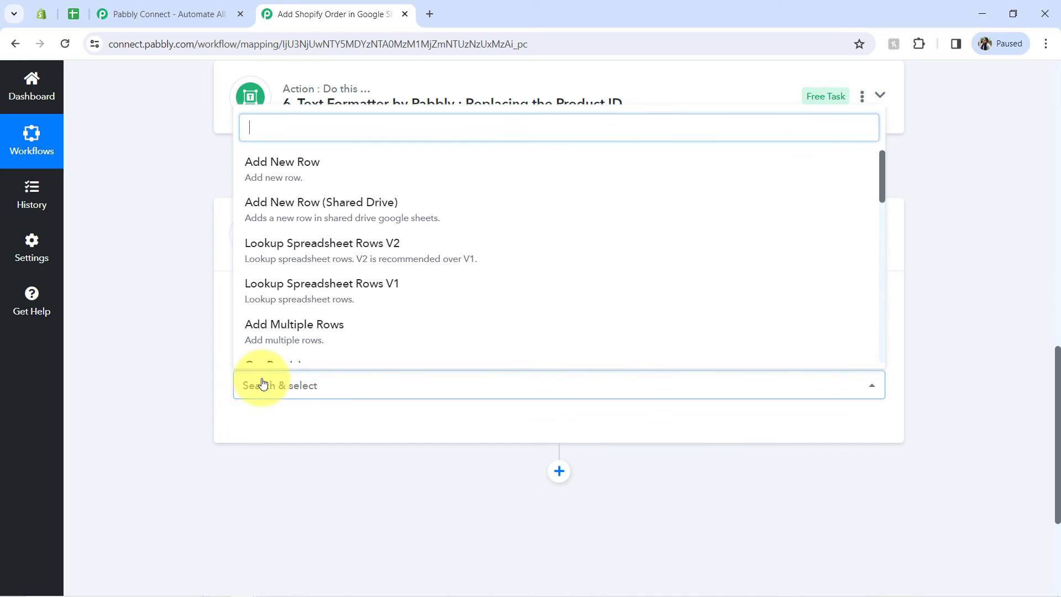
left_click(299, 172)
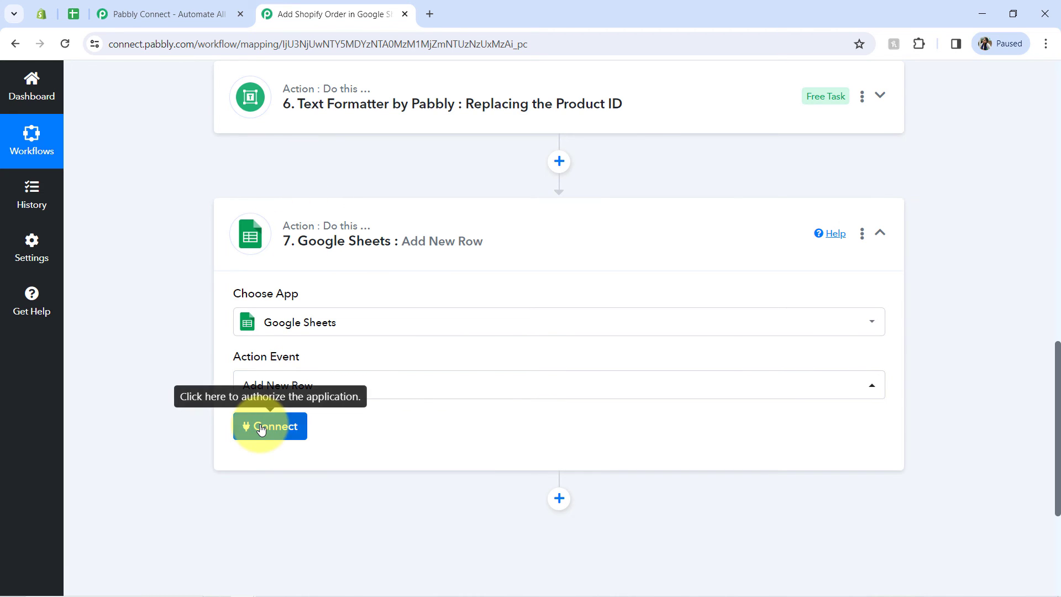
left_click(261, 429)
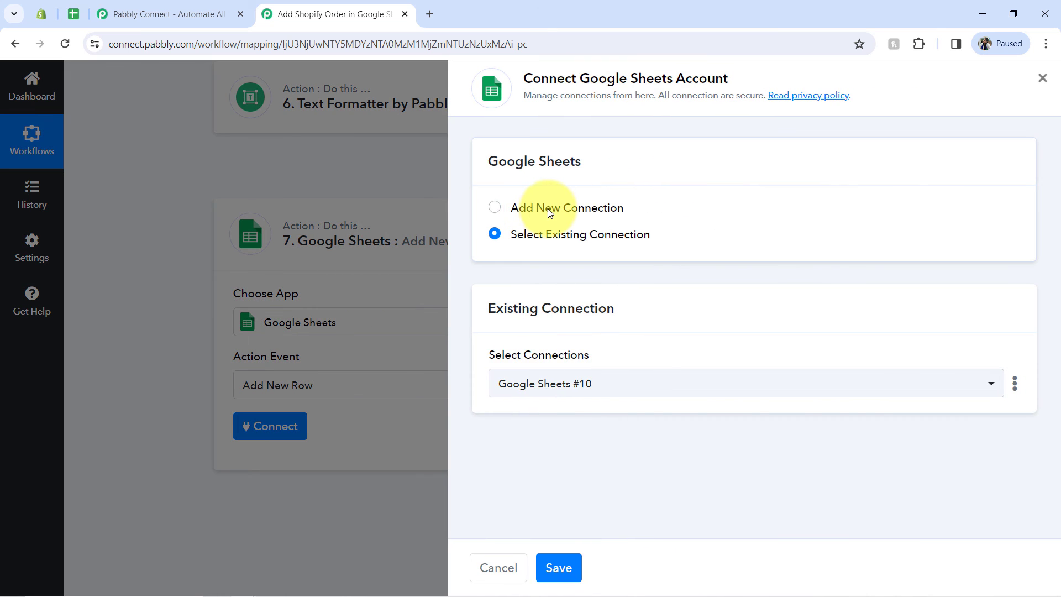
left_click(549, 211)
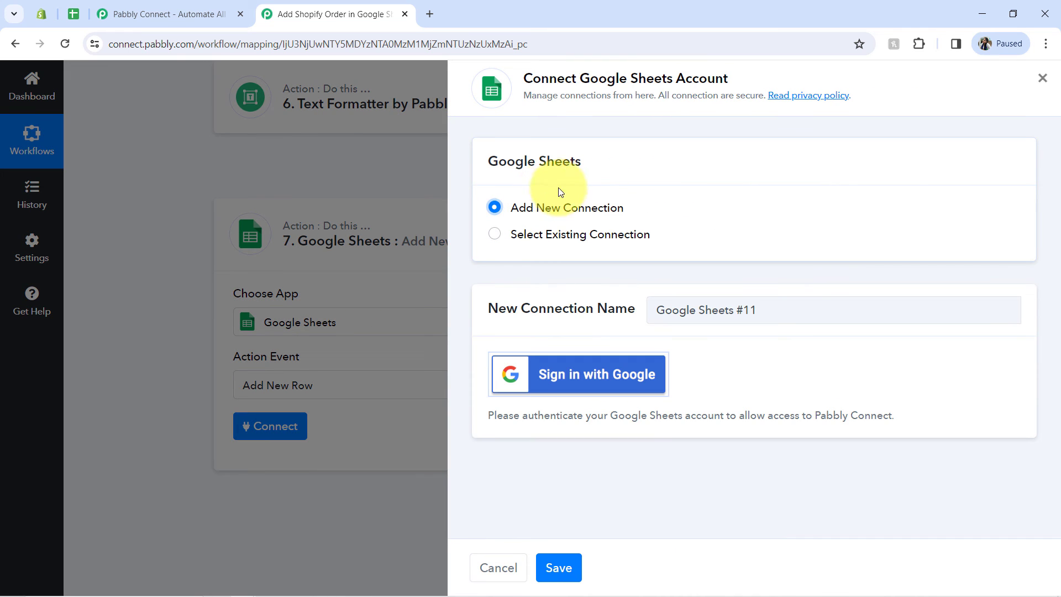
left_click(553, 377)
left_click(544, 10)
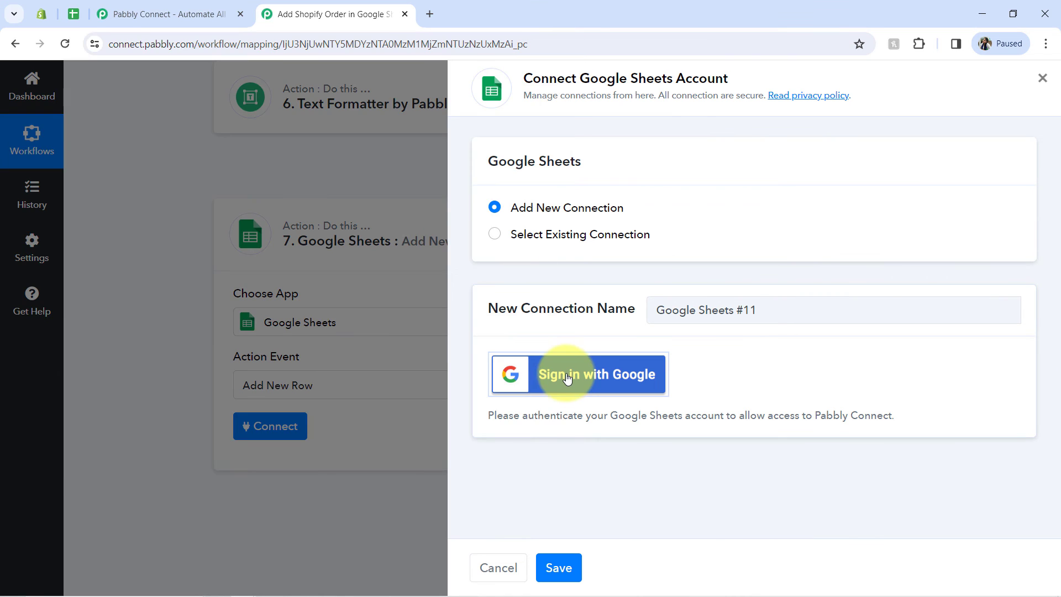
left_click(567, 378)
left_click(539, 9)
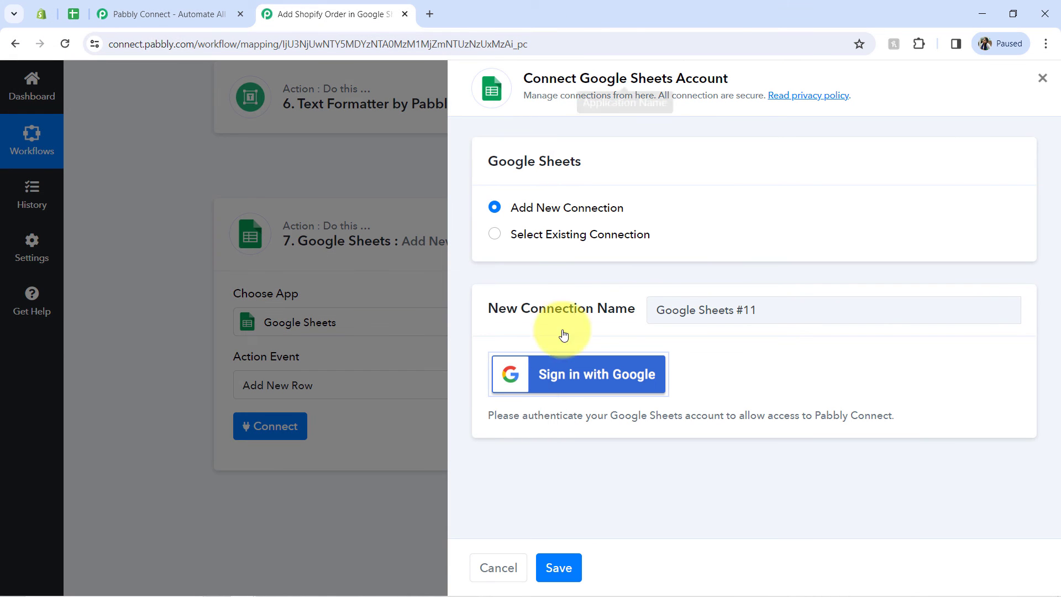
Step: Connect the Google Sheets step through the existing connection Google Sheets #10 and save it
left_click(544, 235)
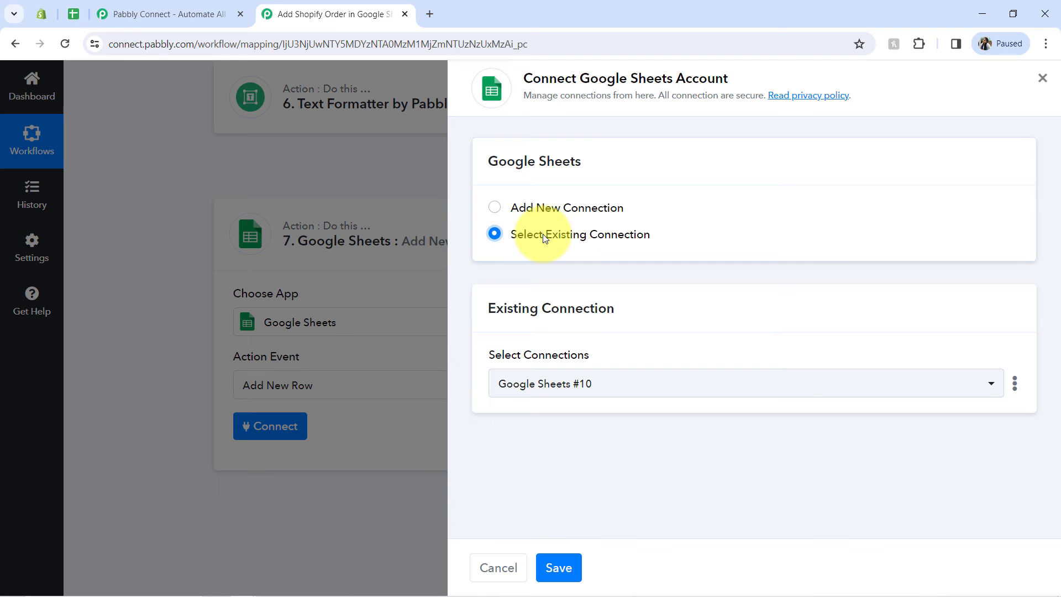
left_click(572, 563)
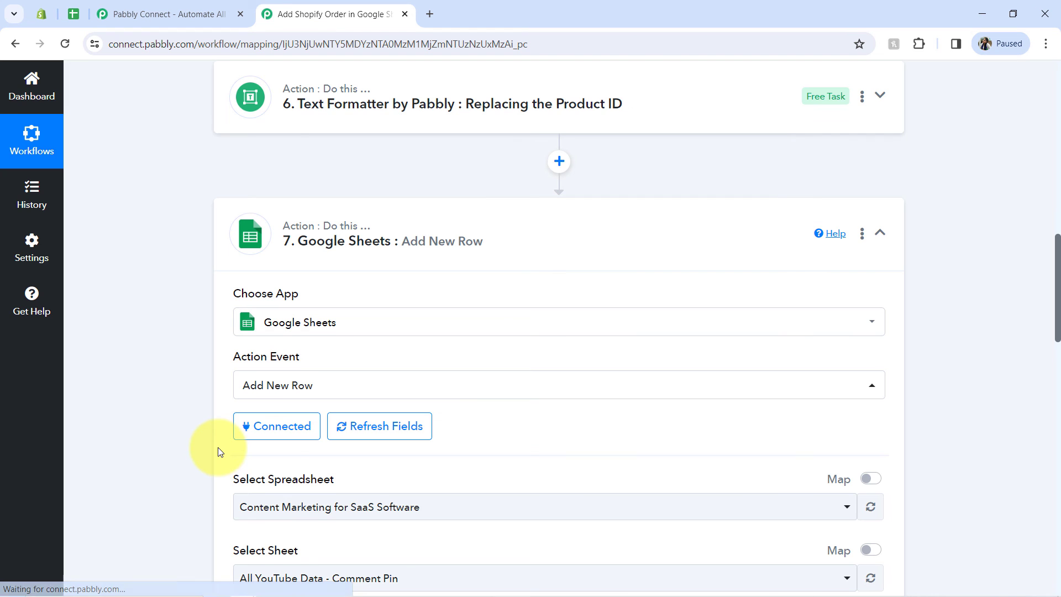
Step: Choose "All Orders of Shopify Store" as the spreadsheet for the Google Sheets step
left_click_drag(277, 480, 329, 473)
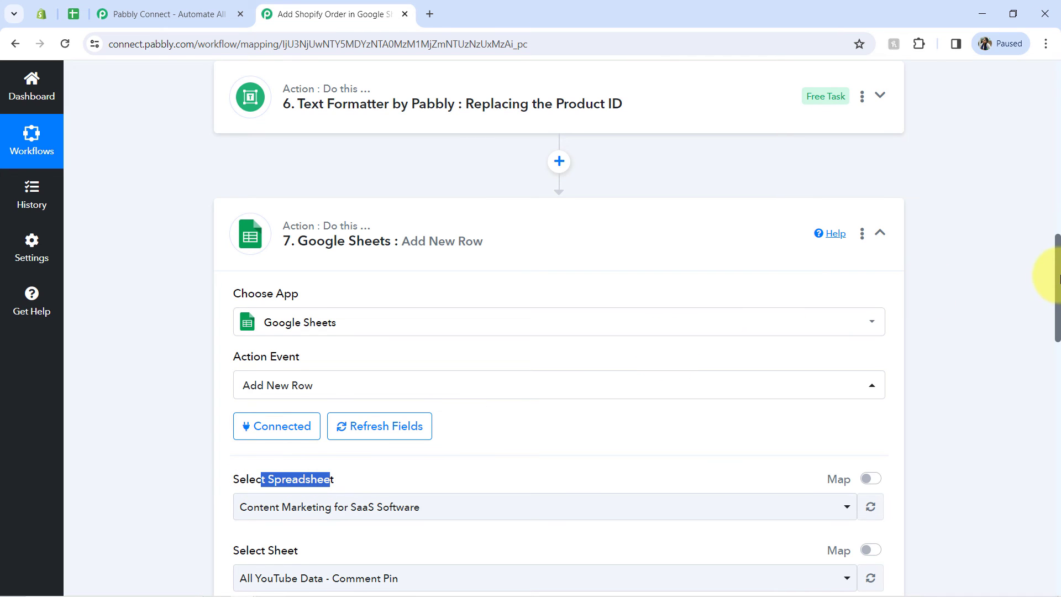
left_click_drag(1058, 279, 1055, 348)
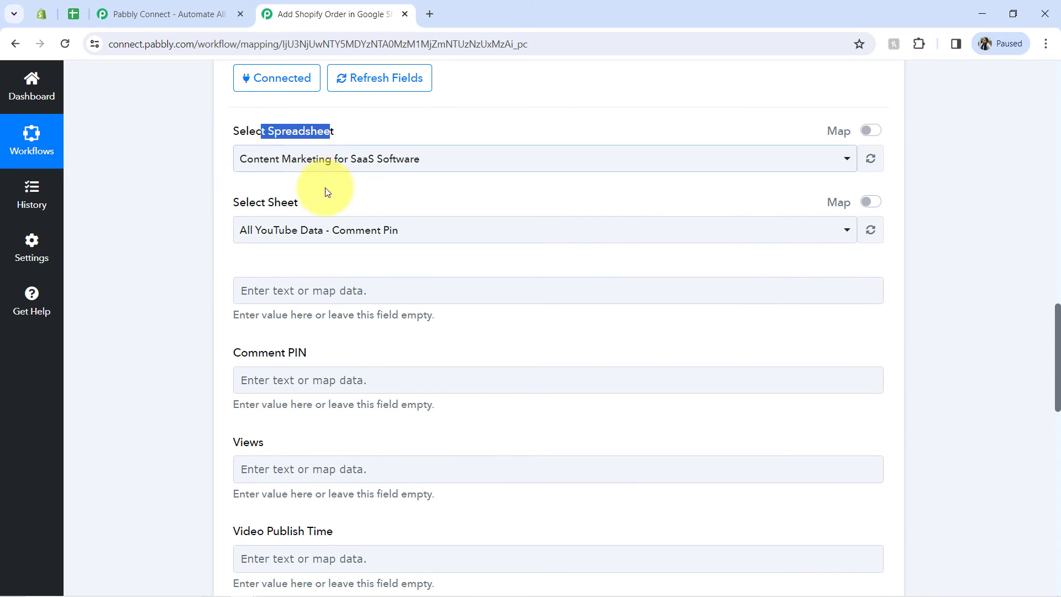
left_click(308, 168)
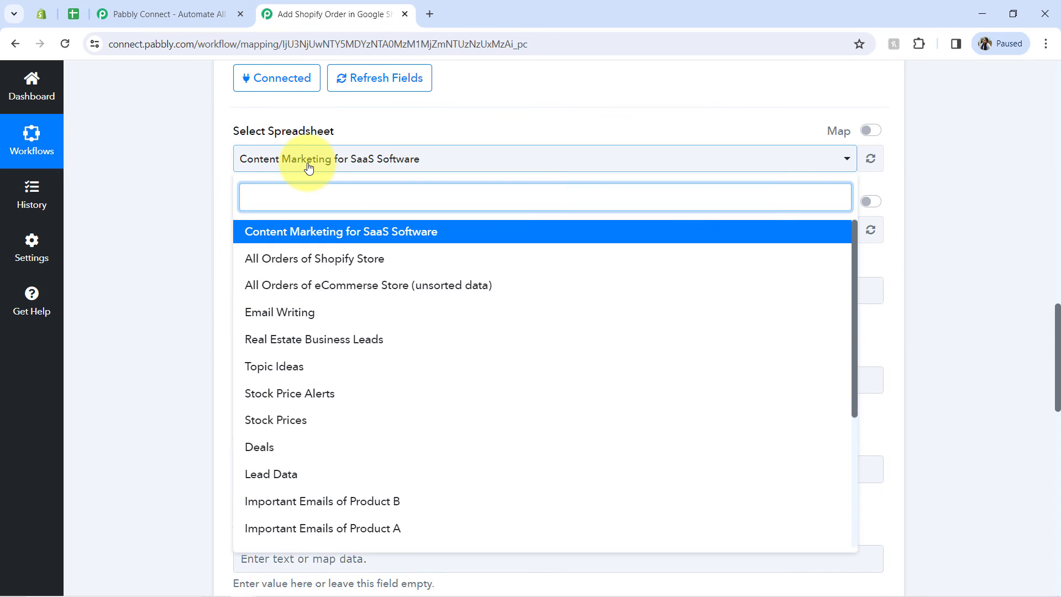
left_click(307, 161)
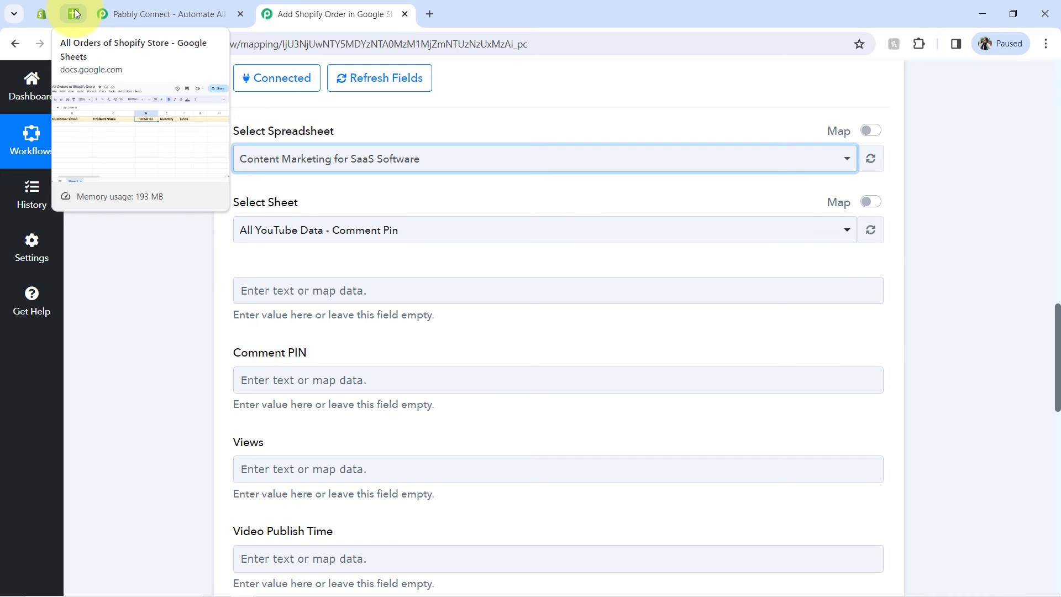
left_click(238, 158)
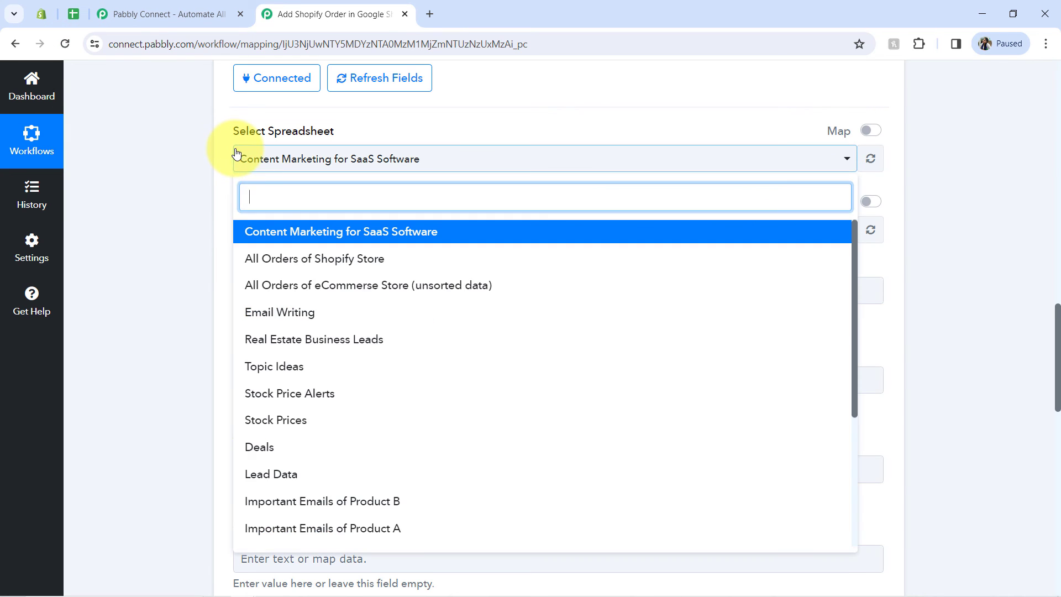
left_click(300, 258)
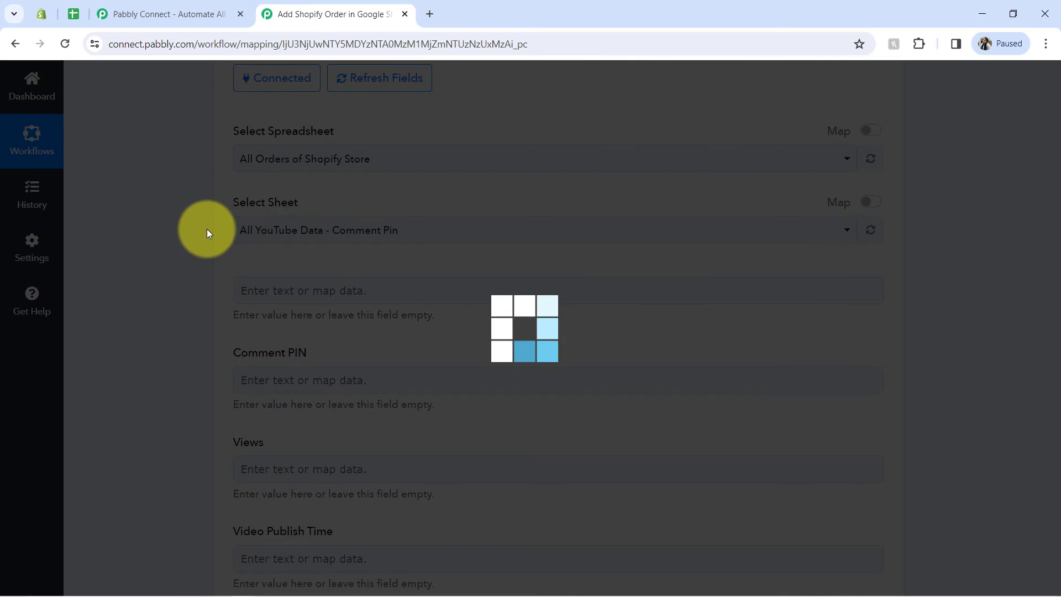
Step: Compare the sheet name and column headings in the All Orders of Shopify Store spreadsheet with the fields of the Google Sheets step
left_click(72, 16)
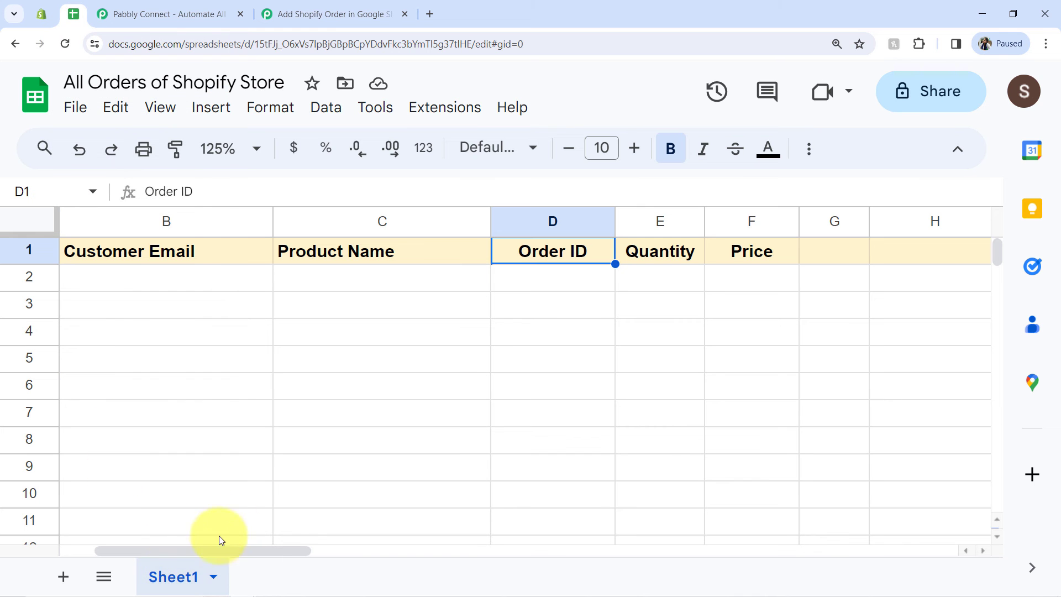
left_click(265, 8)
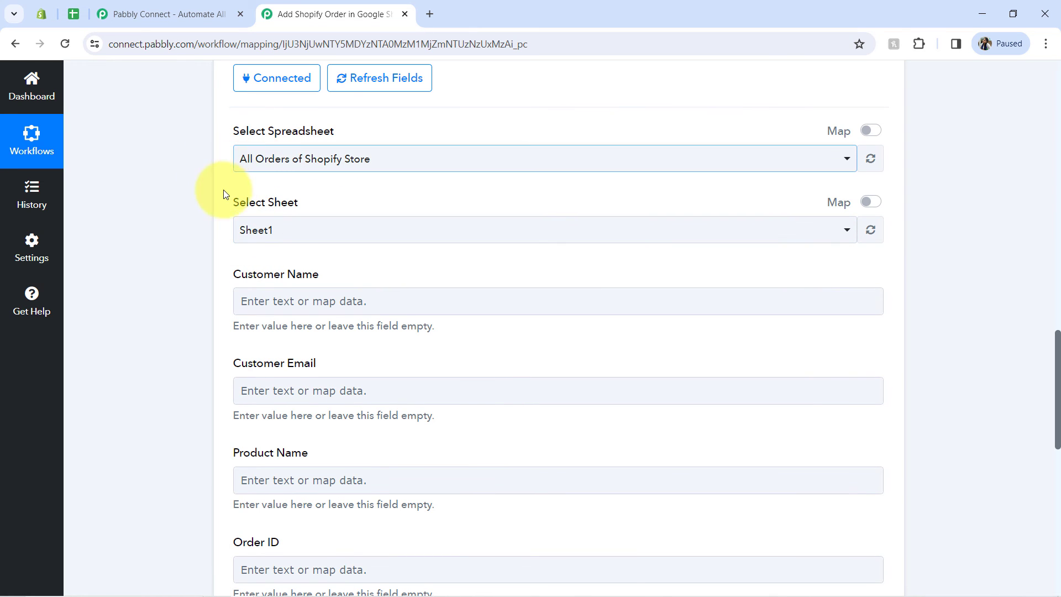
left_click(65, 11)
left_click(114, 217)
left_click(331, 217)
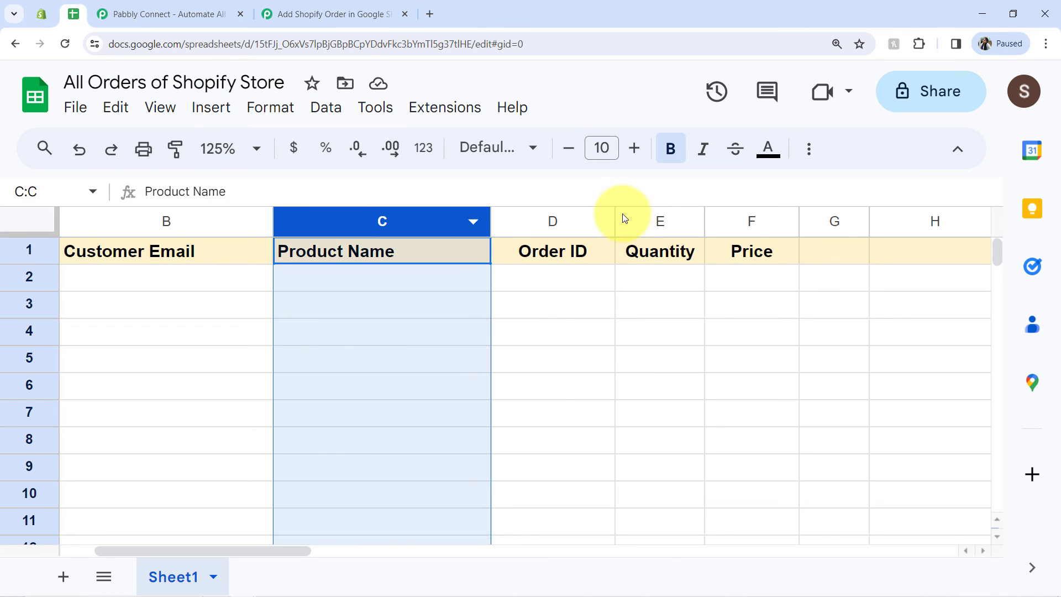
left_click(549, 221)
left_click(660, 221)
left_click(741, 221)
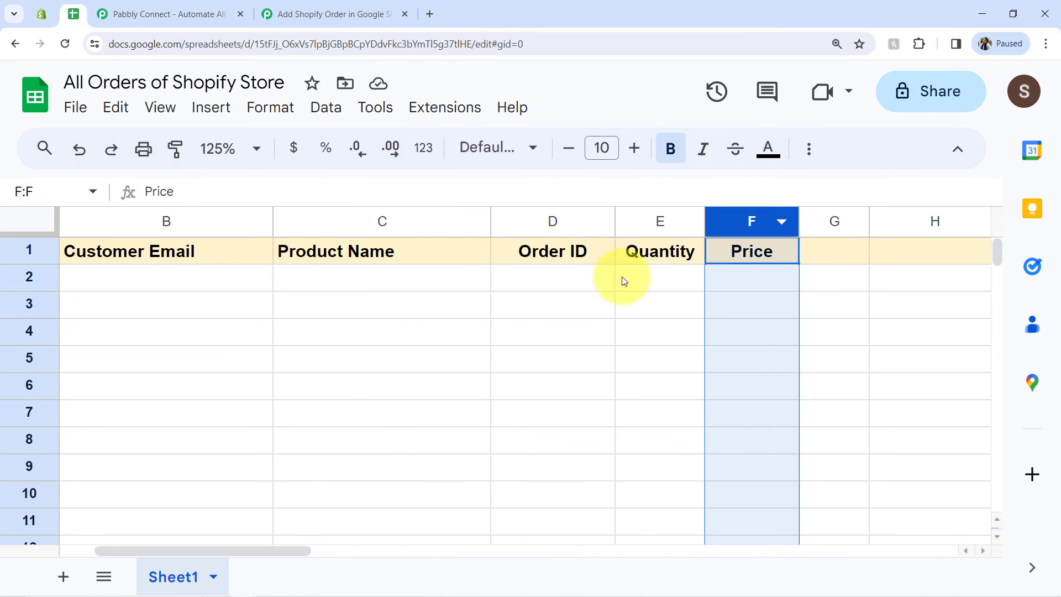
left_click_drag(170, 551, 9, 555)
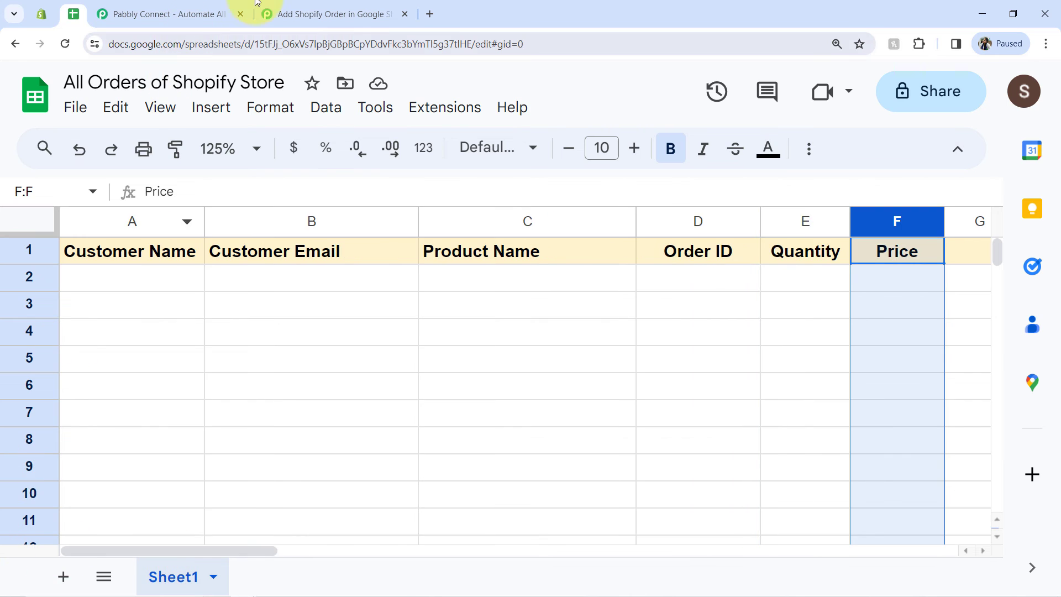
left_click(326, 14)
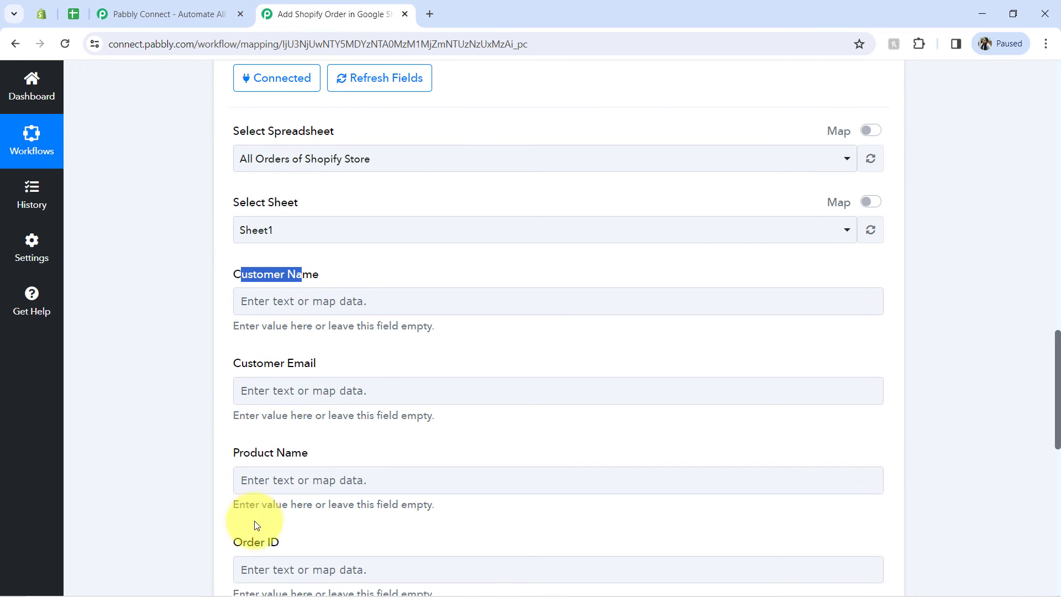
left_click(73, 14)
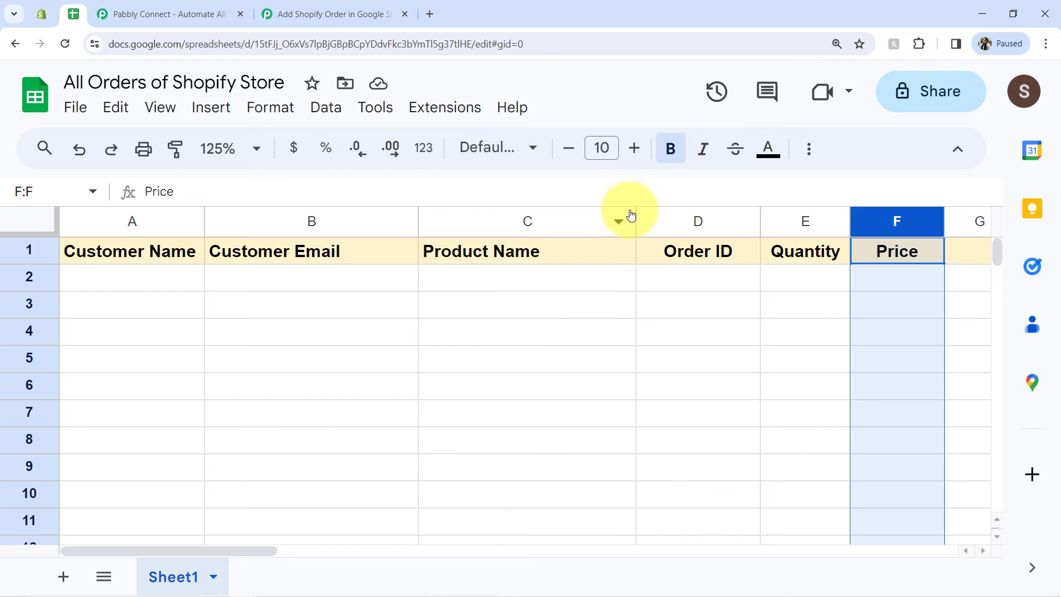
left_click(292, 14)
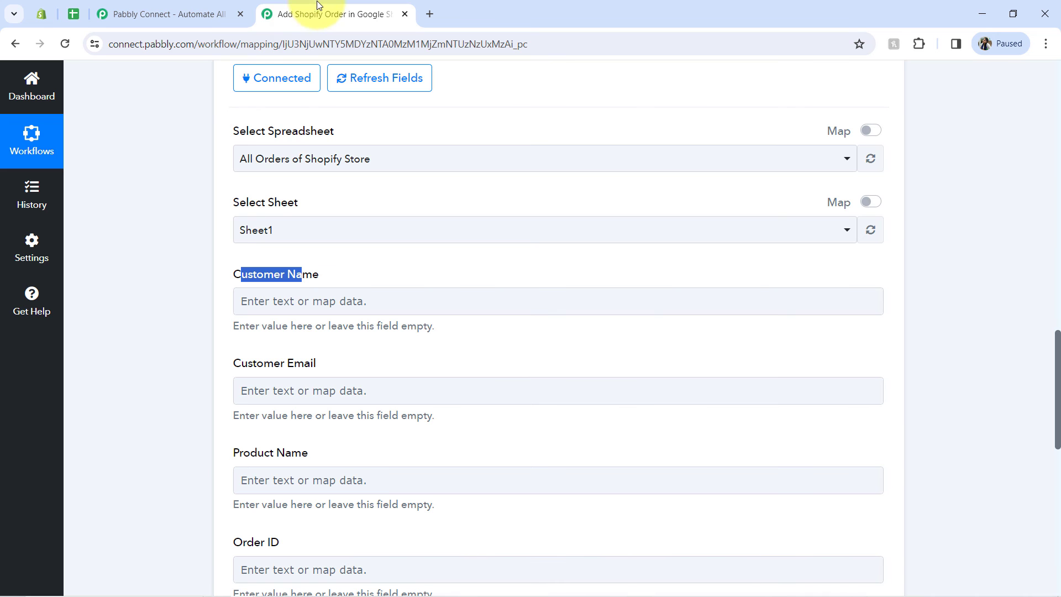
Step: Map the Customer Name field to Shipping Address Name from the Shopify New Order step, searching the data for "test"
left_click_drag(1057, 350, 1058, 371)
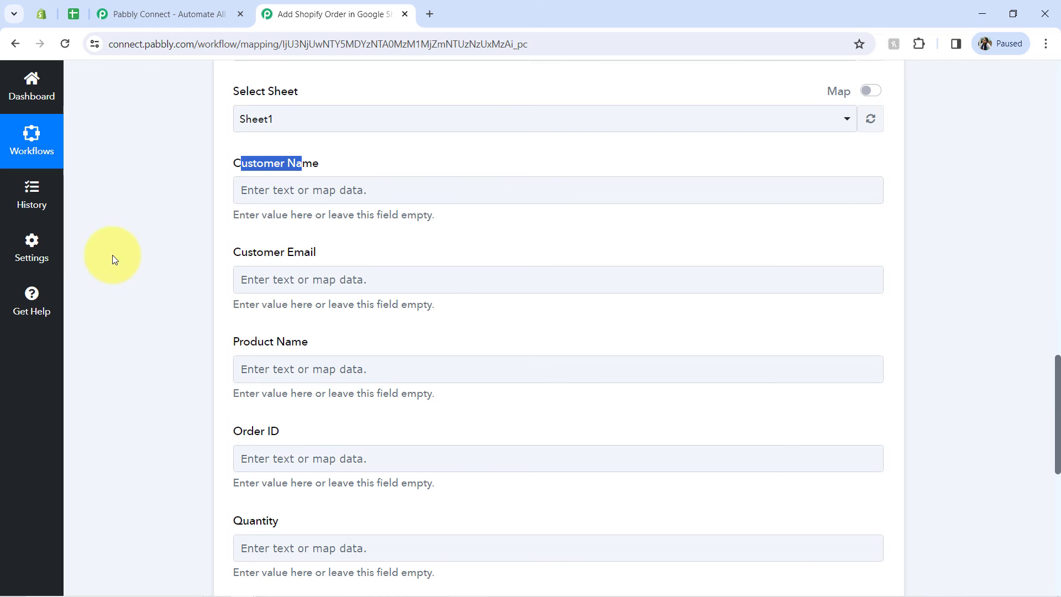
left_click(285, 191)
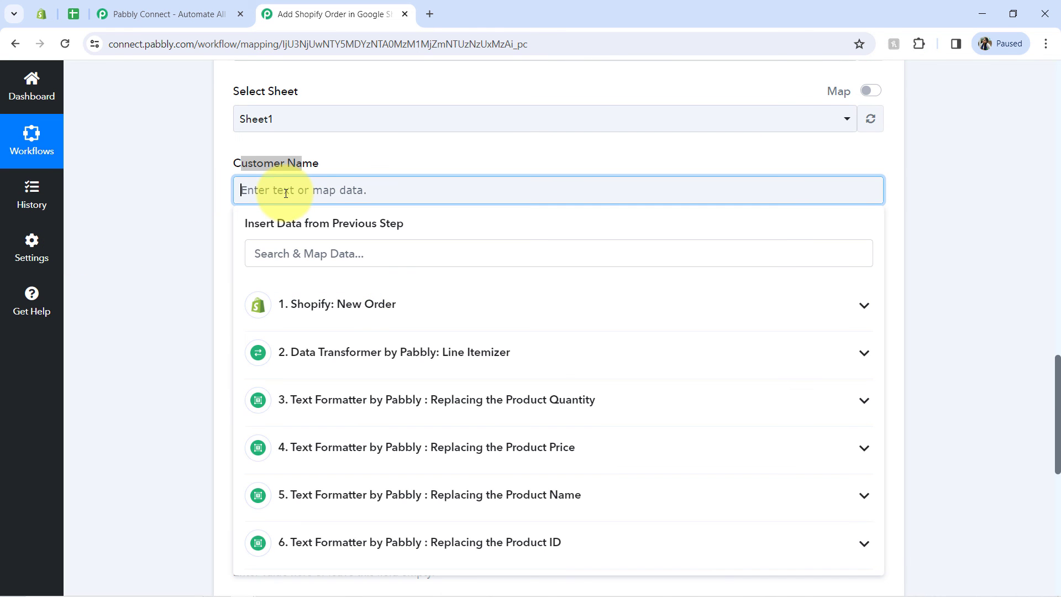
left_click(260, 257)
type("test")
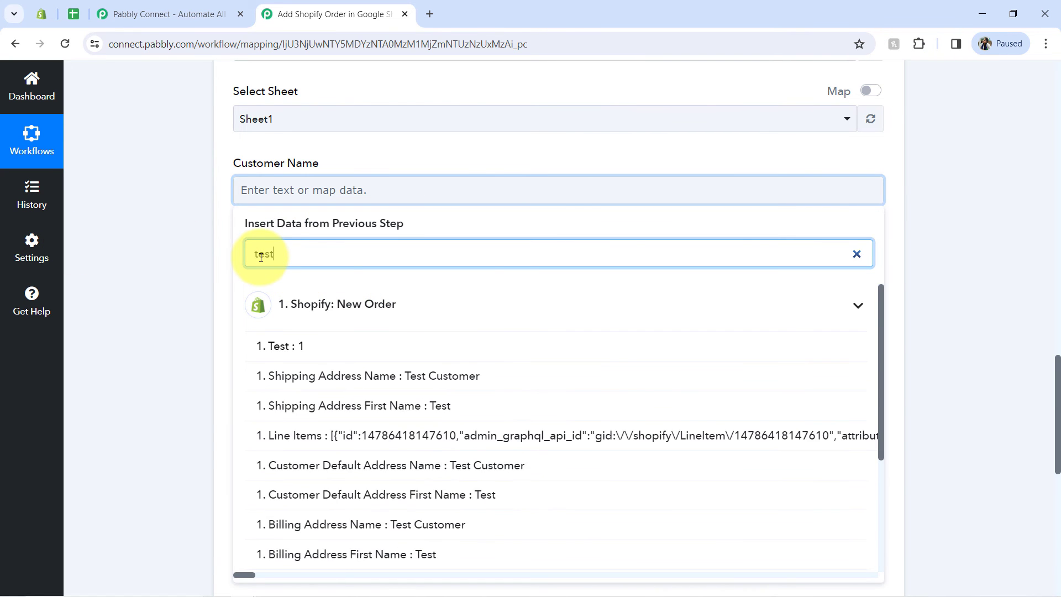
left_click(321, 374)
left_click(205, 284)
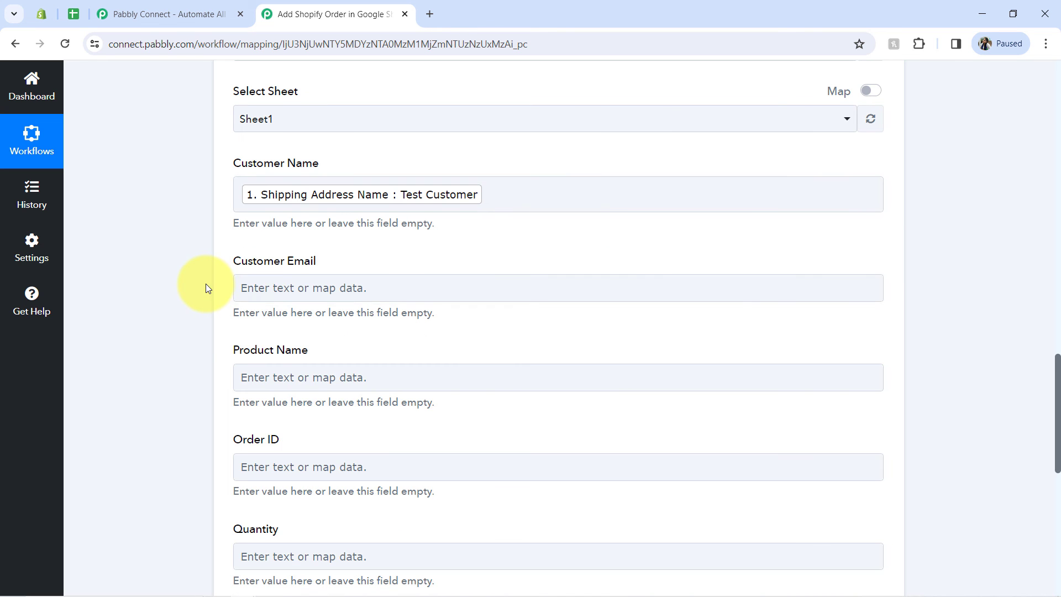
Step: Map the Customer Email field to the Email value from the Shopify New Order step, searching the data for "@"
left_click(279, 299)
left_click(265, 356)
type("@")
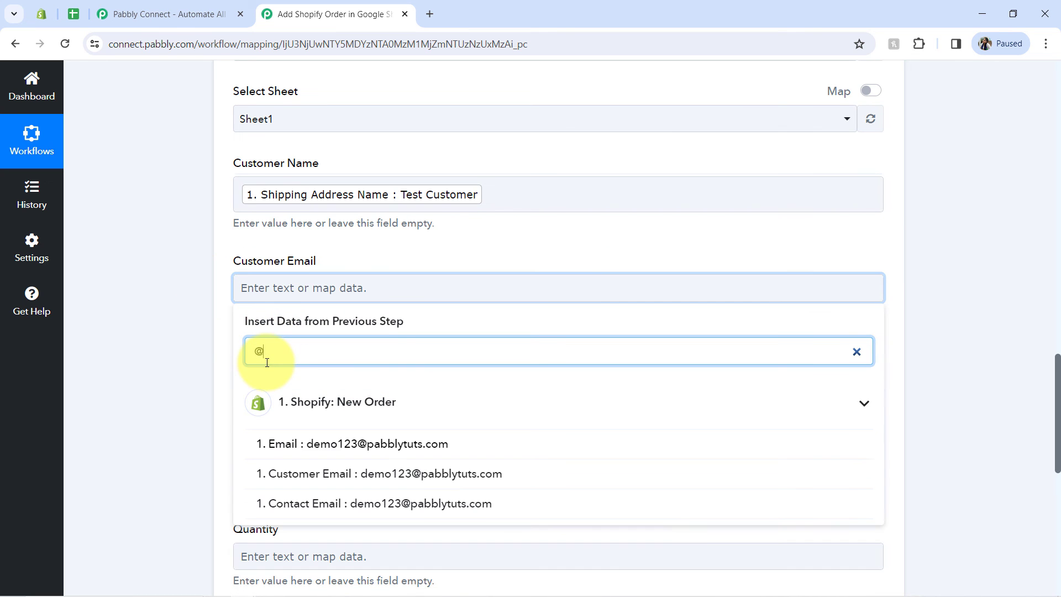
left_click(284, 445)
left_click(210, 384)
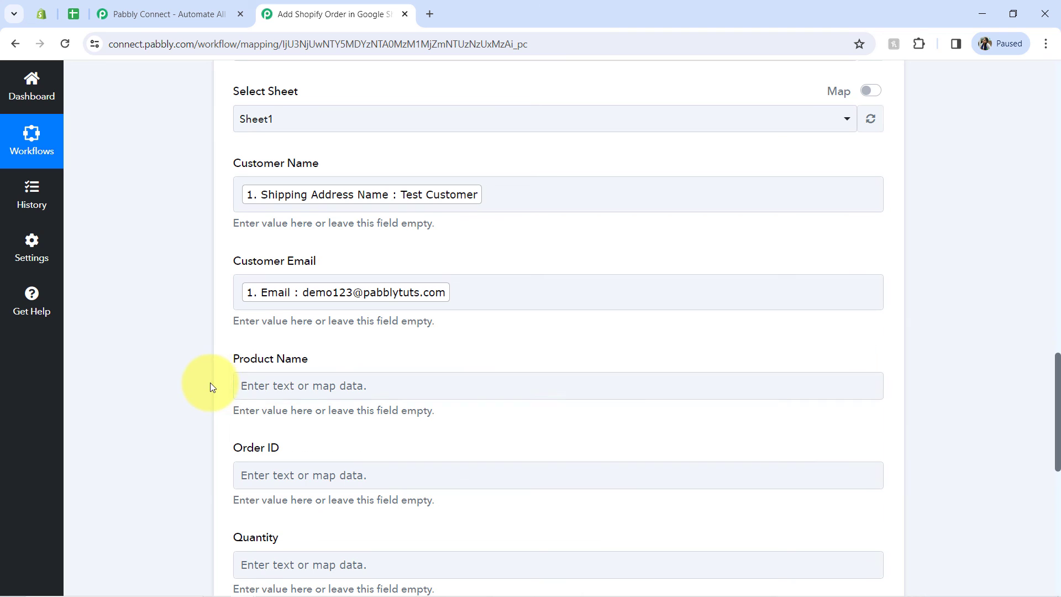
Step: Map the Product Name field to the Result of step 5, Replacing the Product Name
left_click(274, 385)
scroll(1044, 402, "down", 3)
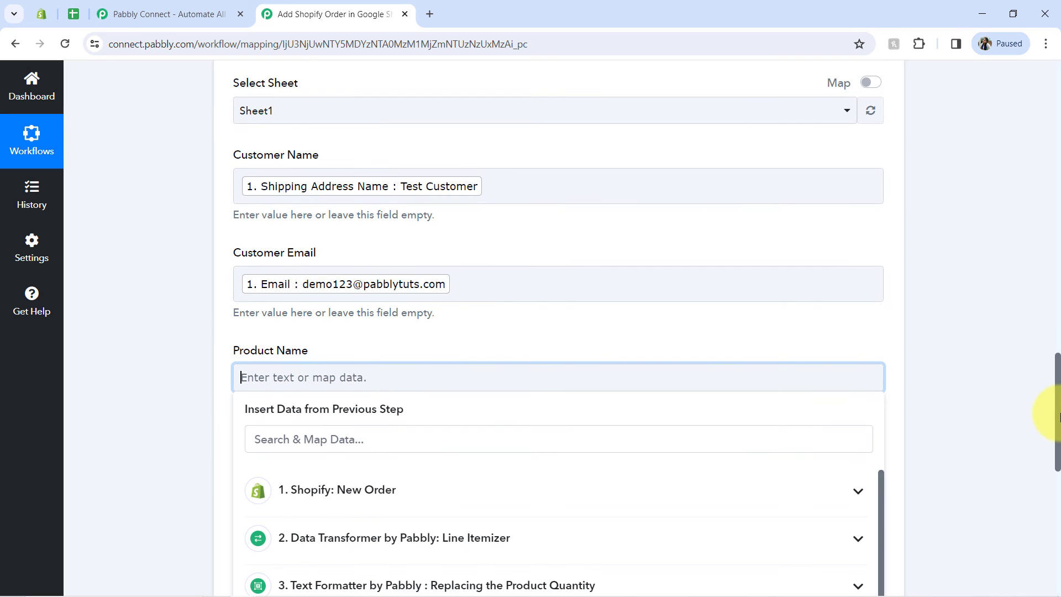
scroll(1054, 439, "down", 1)
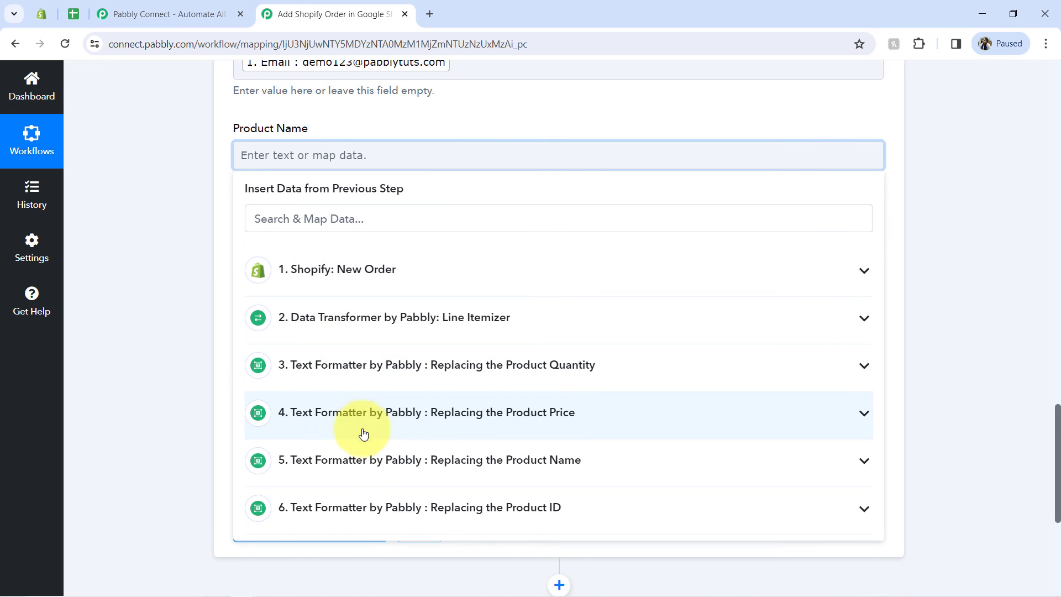
left_click(448, 463)
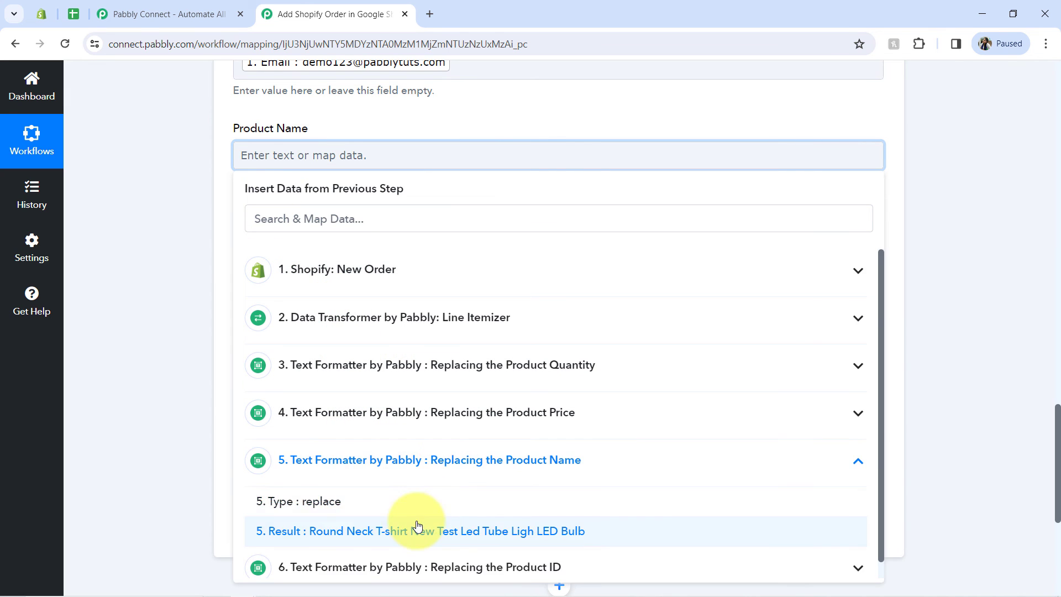
left_click(386, 525)
left_click(147, 282)
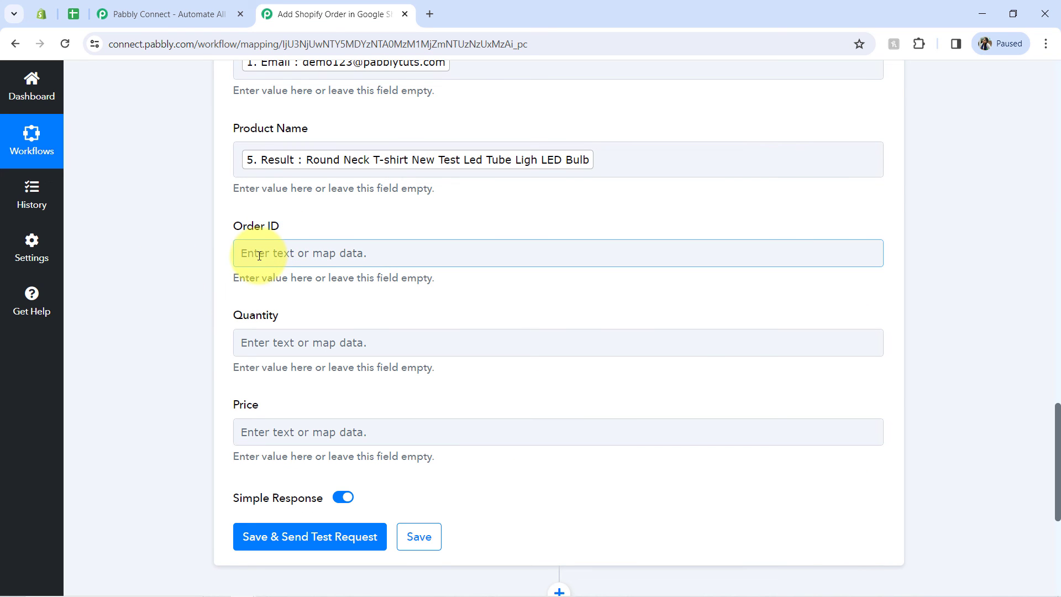
Step: Map the Order ID field to the Result of step 6, Replacing the Product ID
left_click(259, 252)
left_click(260, 253)
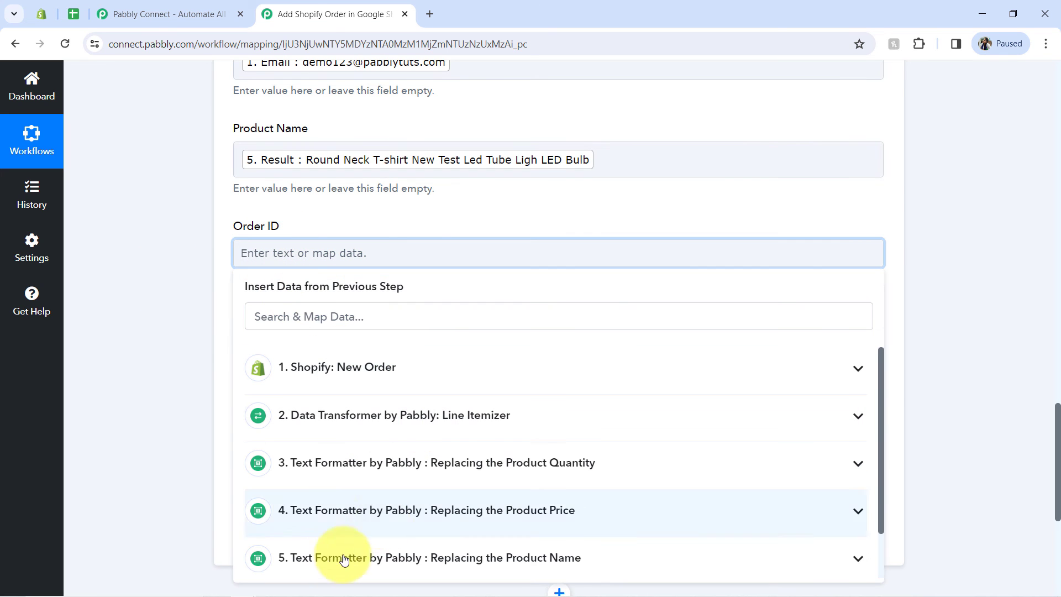
scroll(1055, 448, "down", 2)
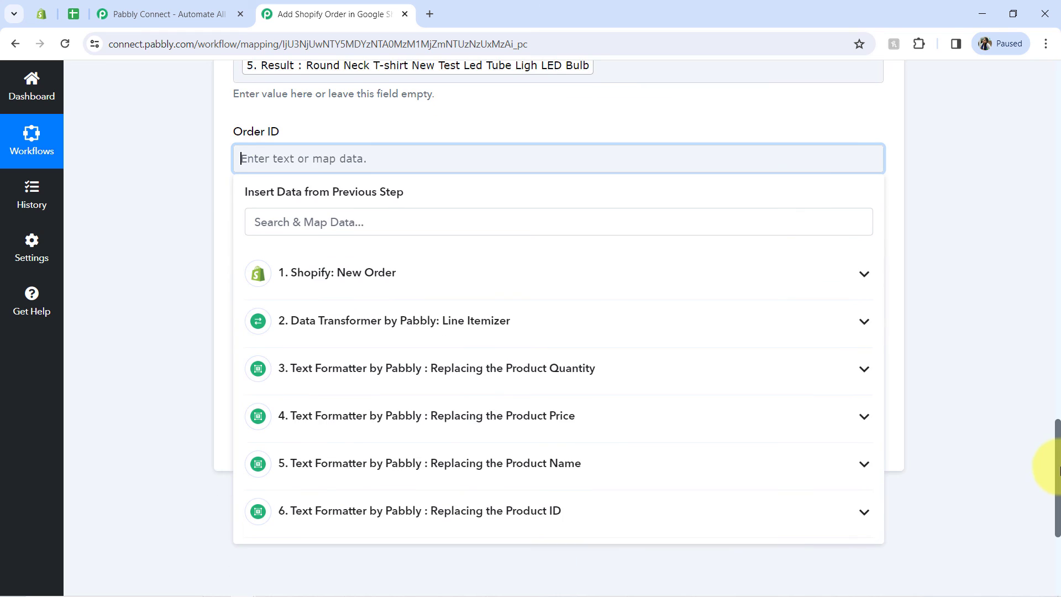
left_click(474, 505)
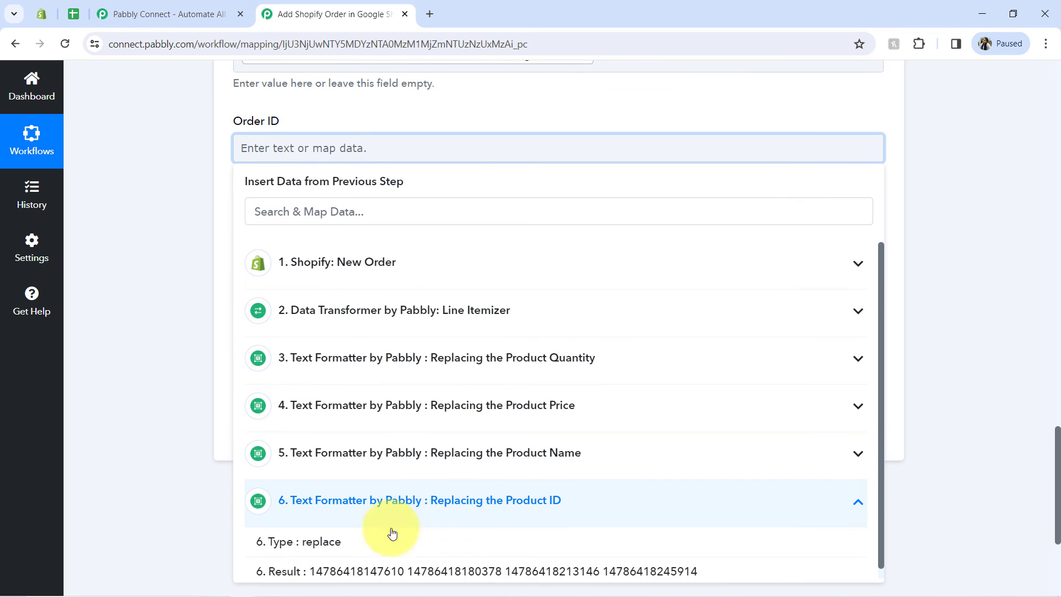
left_click(300, 570)
left_click(132, 267)
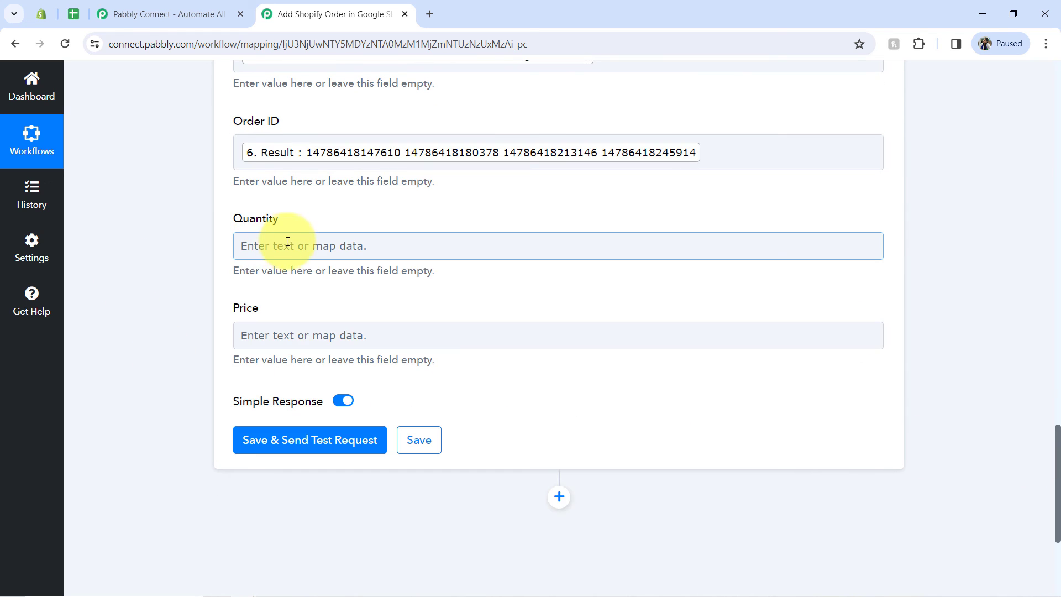
Step: Map the Quantity field to the Result of step 3, Replacing the Product Quantity
left_click(279, 244)
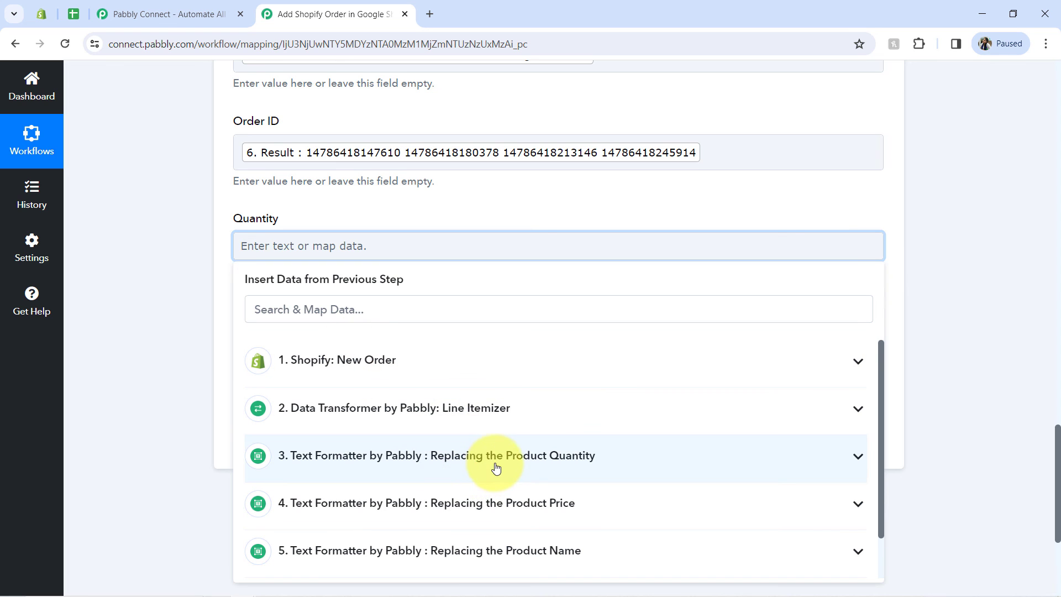
left_click(496, 468)
left_click(255, 529)
left_click(212, 382)
Step: Map the Price field to the Result of step 4, Replacing the Product Price
left_click(273, 352)
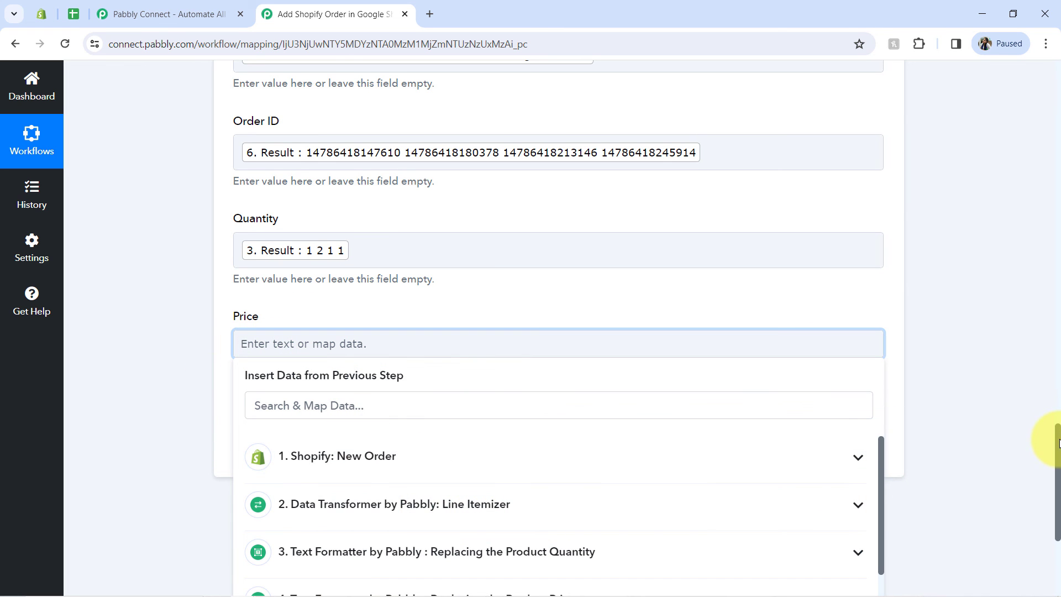
scroll(1057, 442, "down", 4)
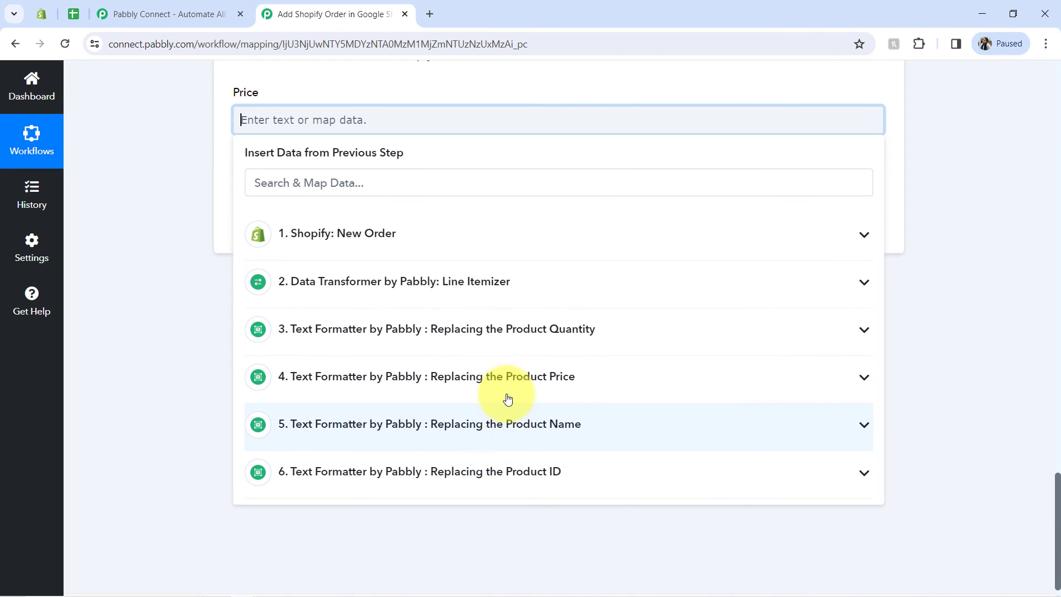
left_click(500, 376)
left_click(309, 445)
left_click(205, 371)
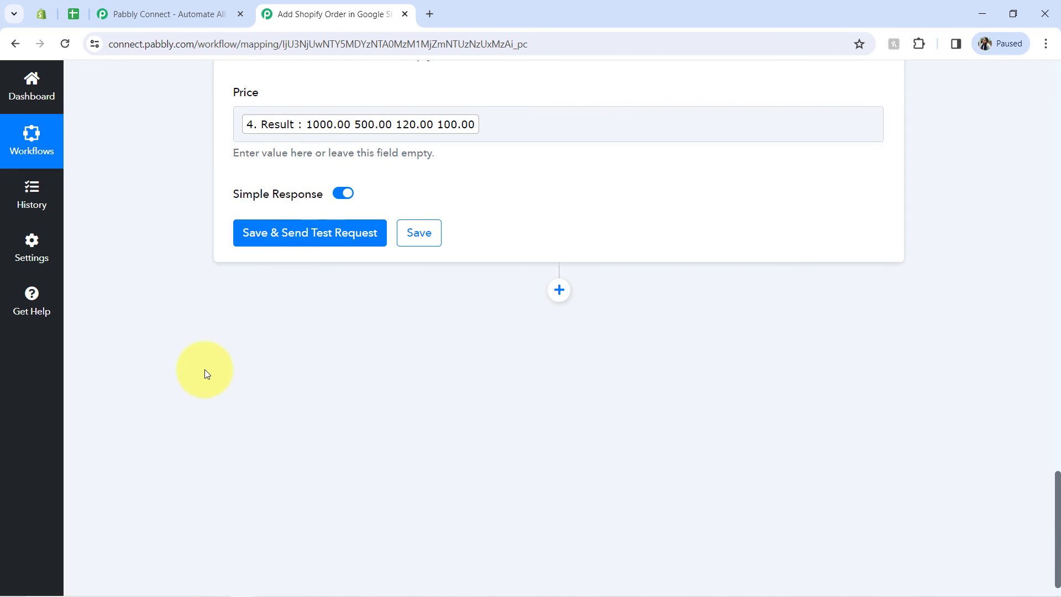
Step: Save the Google Sheets step with a test request and check the row added to the All Orders of Shopify Store spreadsheet
left_click(76, 16)
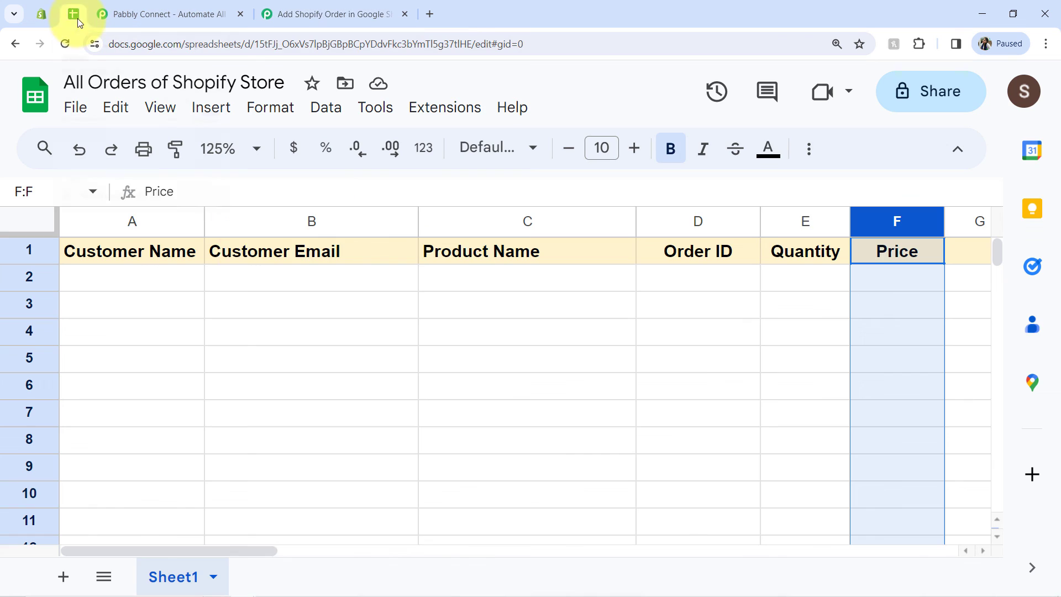
left_click(312, 6)
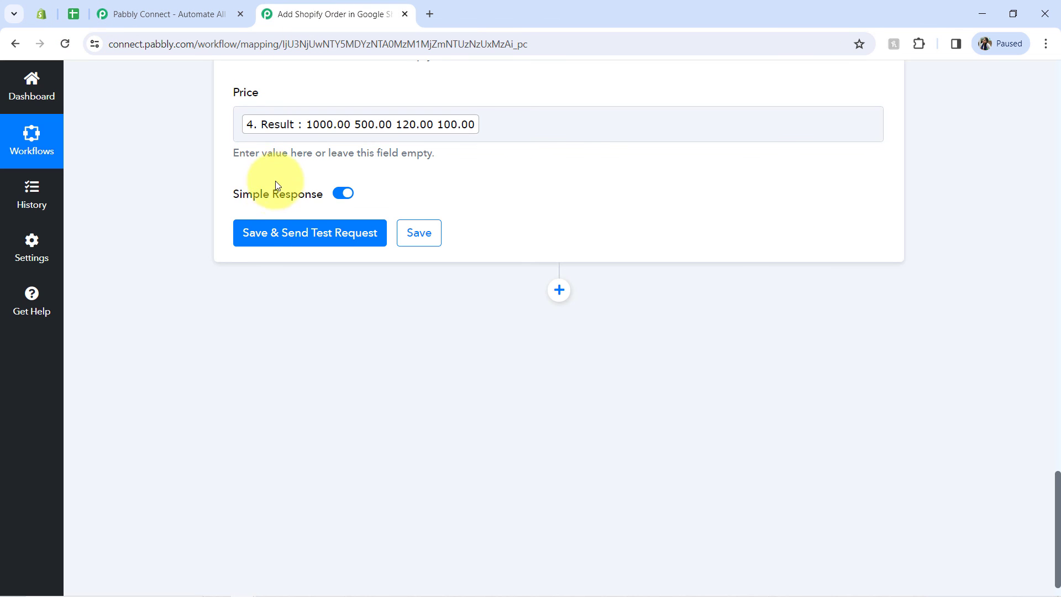
left_click(258, 234)
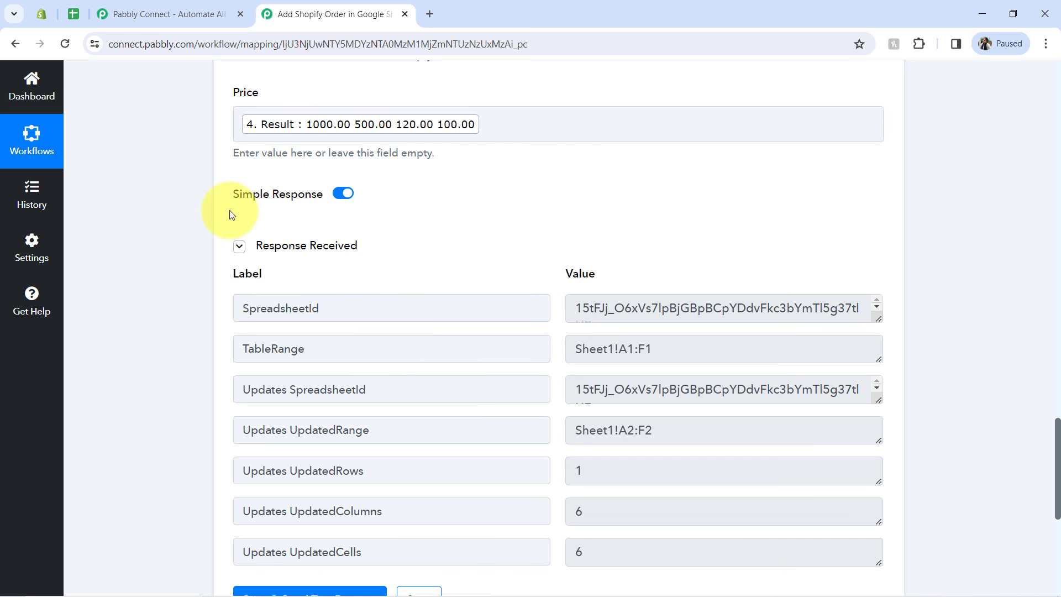
left_click(75, 12)
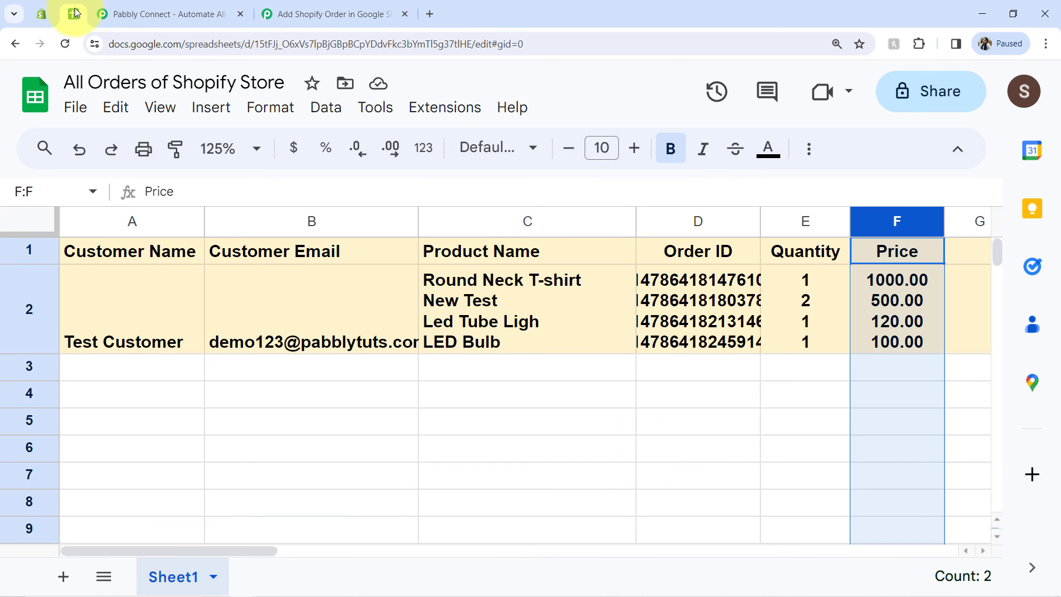
left_click(391, 432)
Step: Align the contents of row 2 to the middle vertically and to the left horizontally
left_click(27, 301)
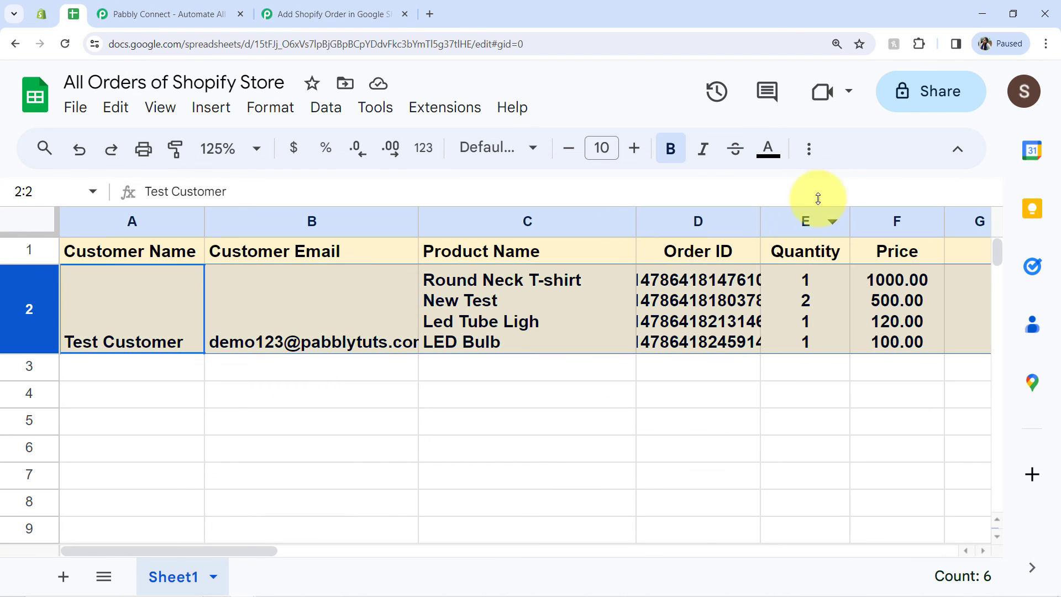
left_click(809, 160)
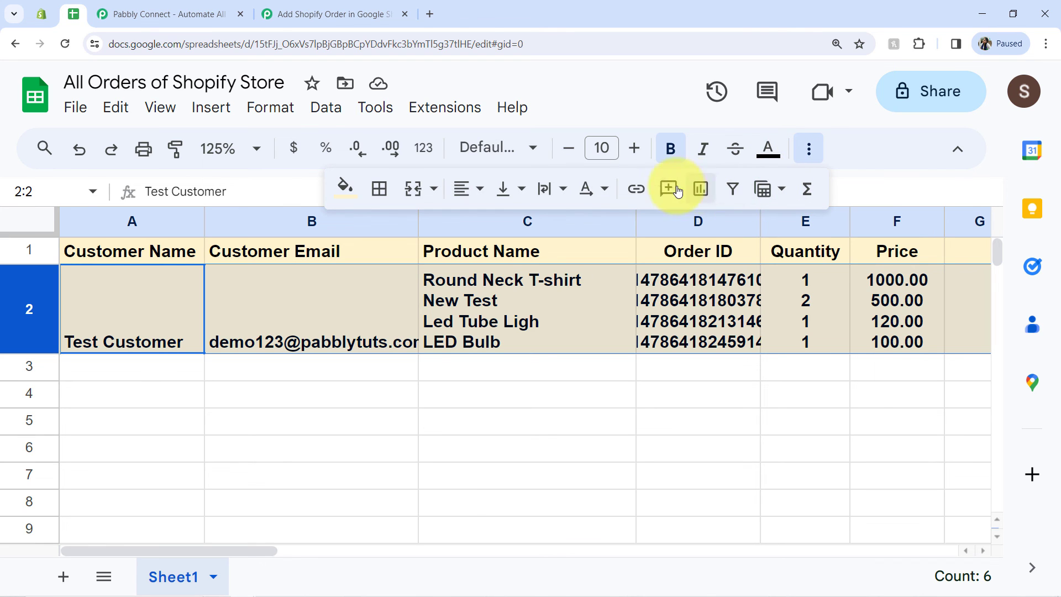
left_click(522, 190)
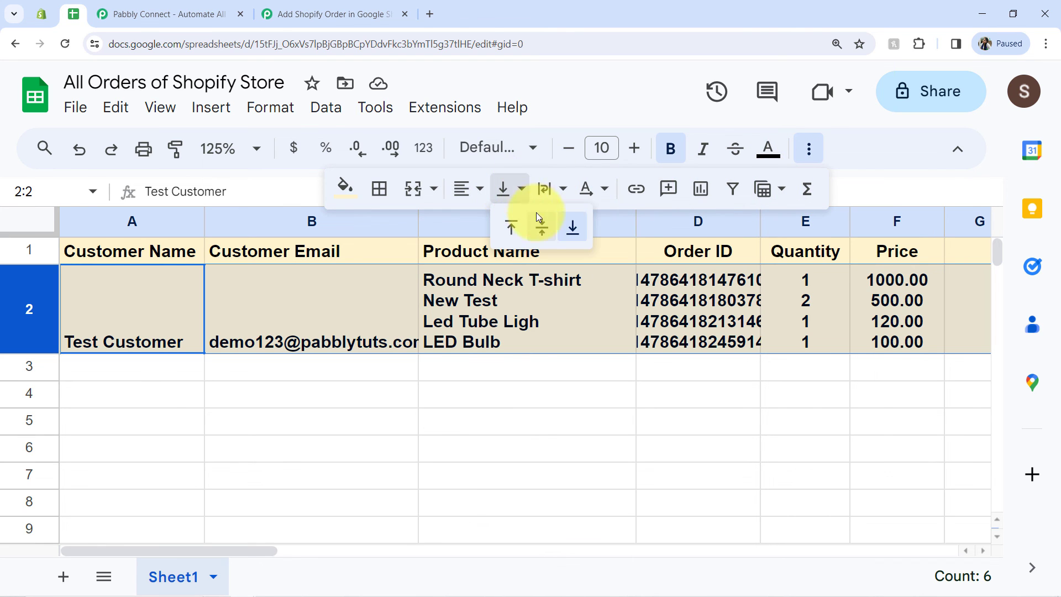
left_click(542, 227)
left_click(469, 189)
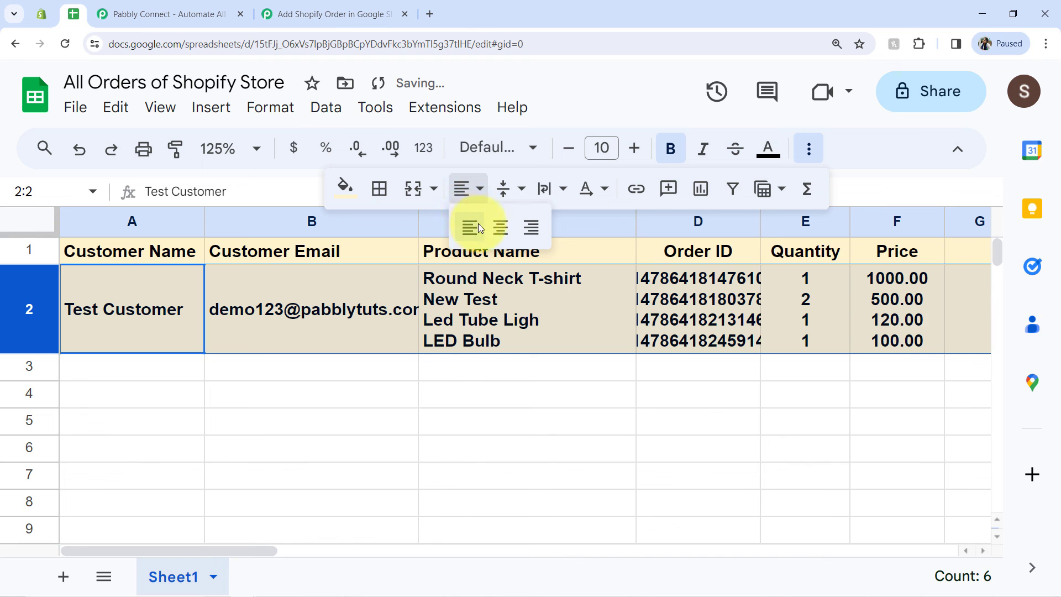
left_click(479, 228)
Step: Wrap the text in row 2 and remove its bold formatting
left_click(555, 189)
left_click(584, 229)
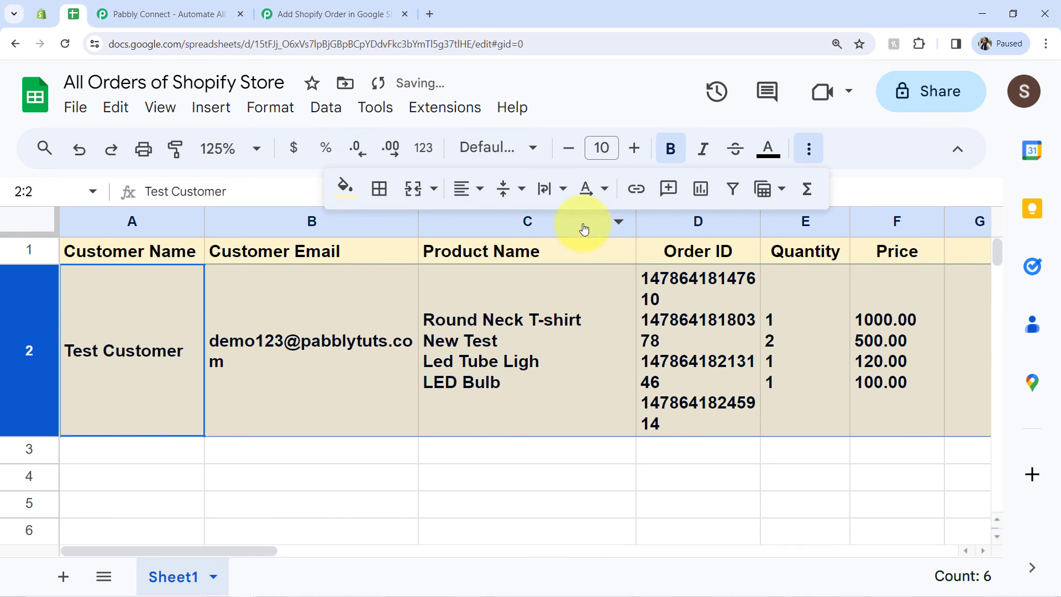
left_click(668, 159)
Step: Widen the Order ID column so each ID fits on a single line
left_click(685, 321)
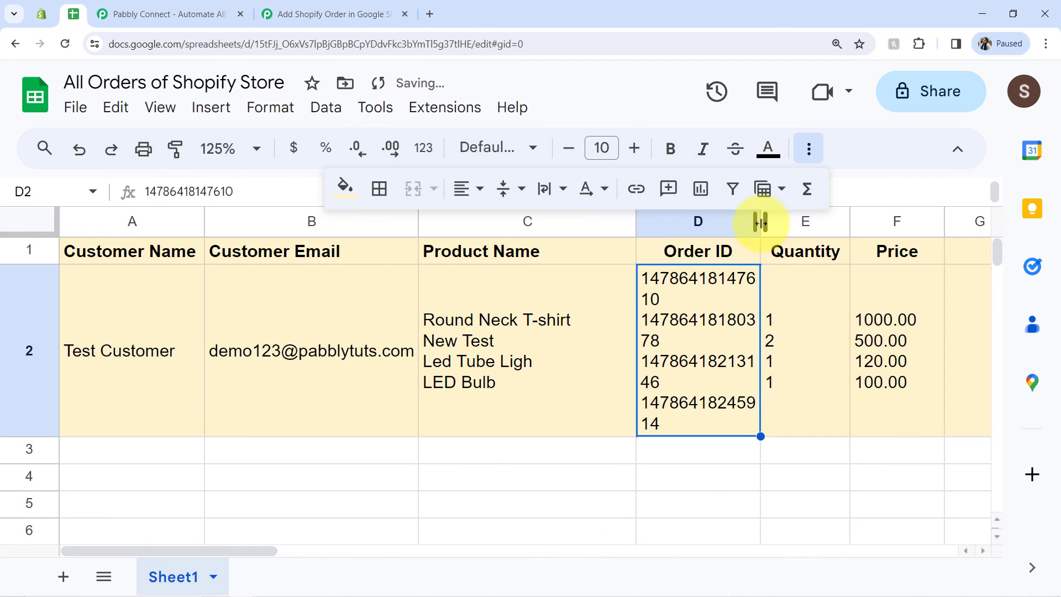
left_click_drag(760, 223, 783, 219)
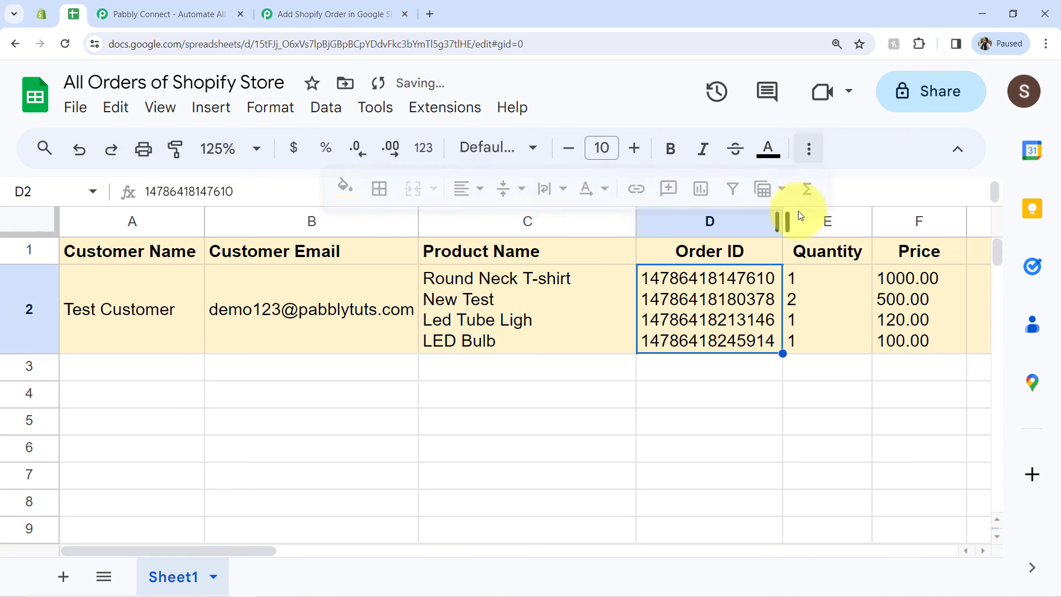
left_click(682, 428)
Step: Center the Order ID, Quantity and Price columns horizontally
left_click_drag(678, 230, 917, 221)
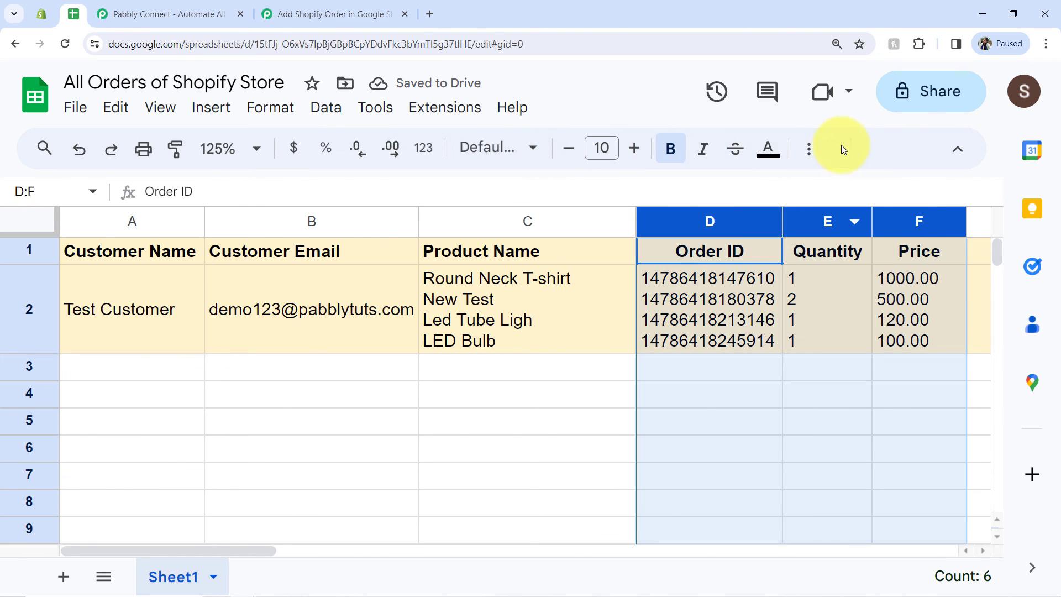
left_click(810, 149)
left_click(467, 187)
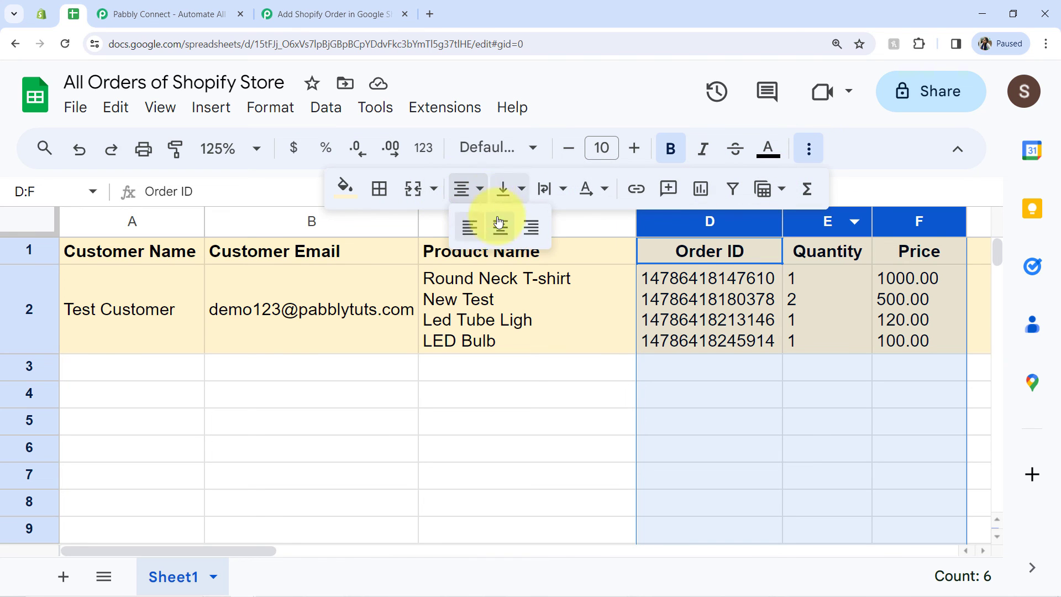
left_click(500, 240)
left_click(563, 427)
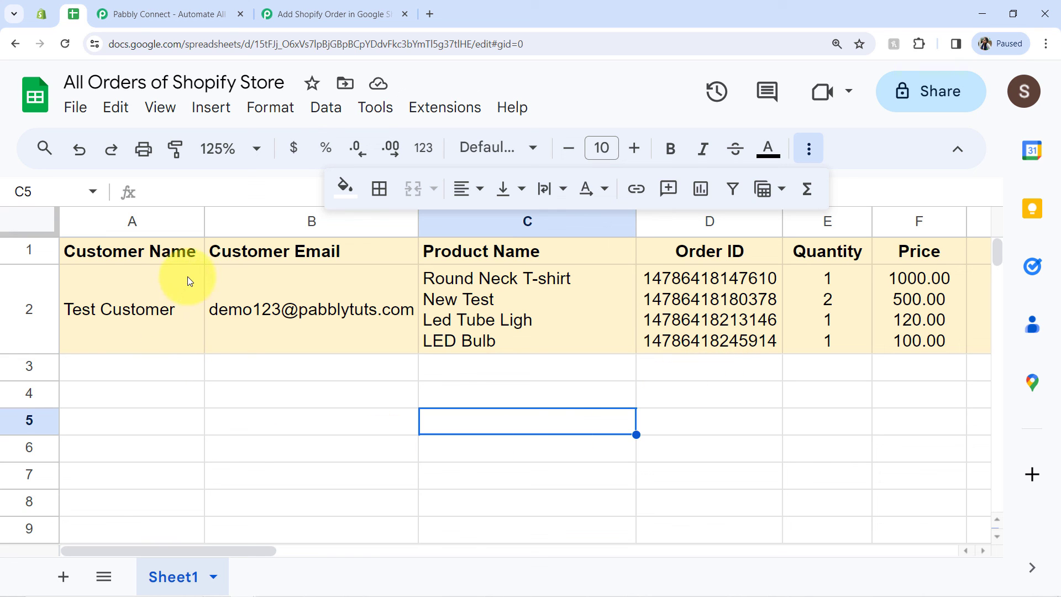
Step: Review the Shopify webhook settings and the Google Sheets step's response in Pabbly Connect, ending back in the All Orders of Shopify Store spreadsheet
left_click(41, 14)
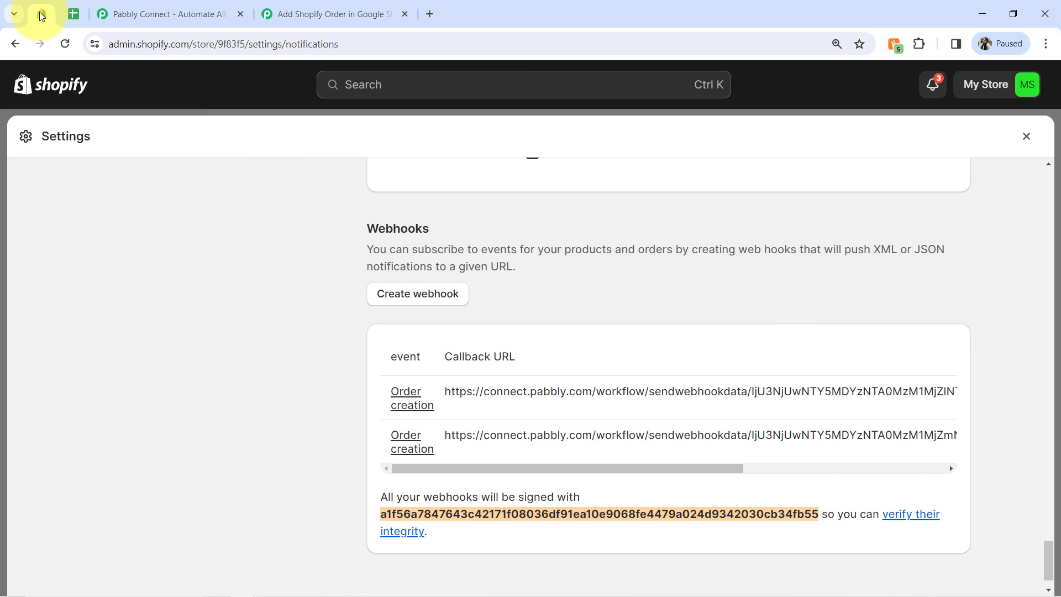
left_click(332, 13)
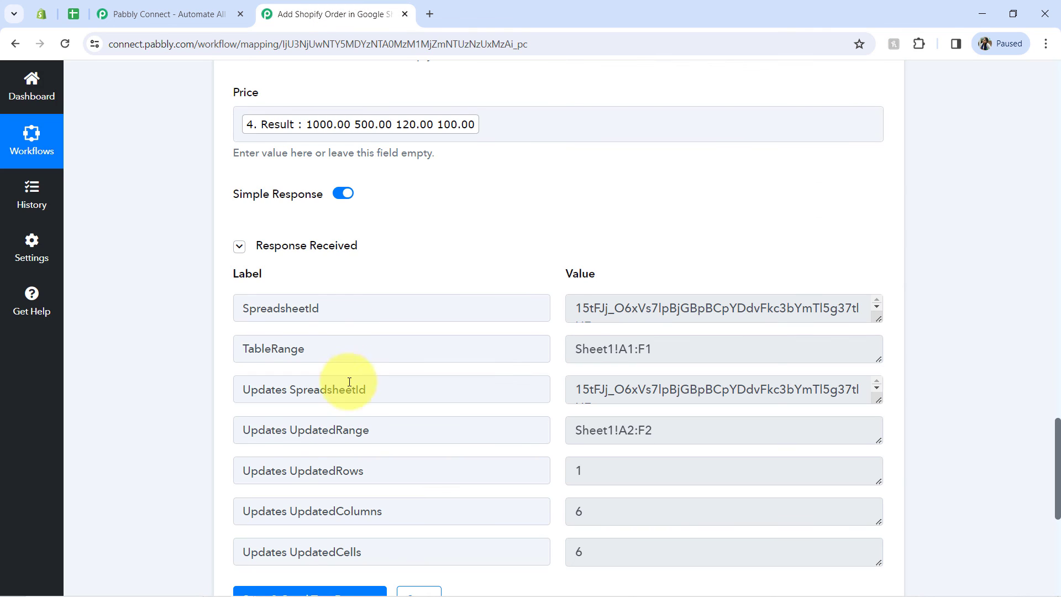
left_click(70, 16)
left_click(356, 390)
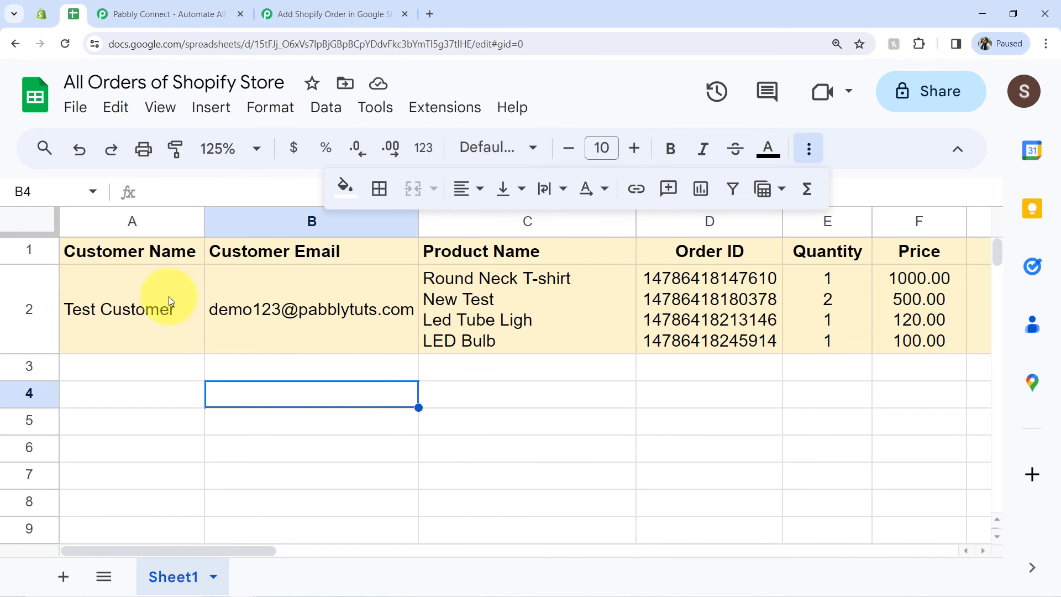
Step: Review the order details in row 2, then switch to Pabbly Connect and look over the Add Shopify Order in Google Sheets workflow's steps
left_click_drag(105, 292, 876, 320)
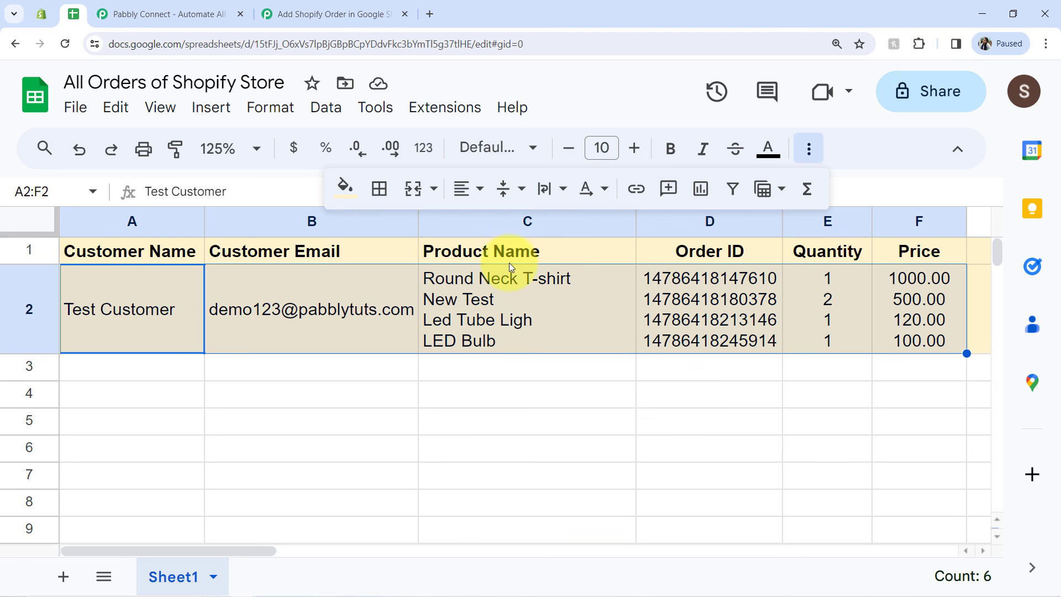
left_click(324, 8)
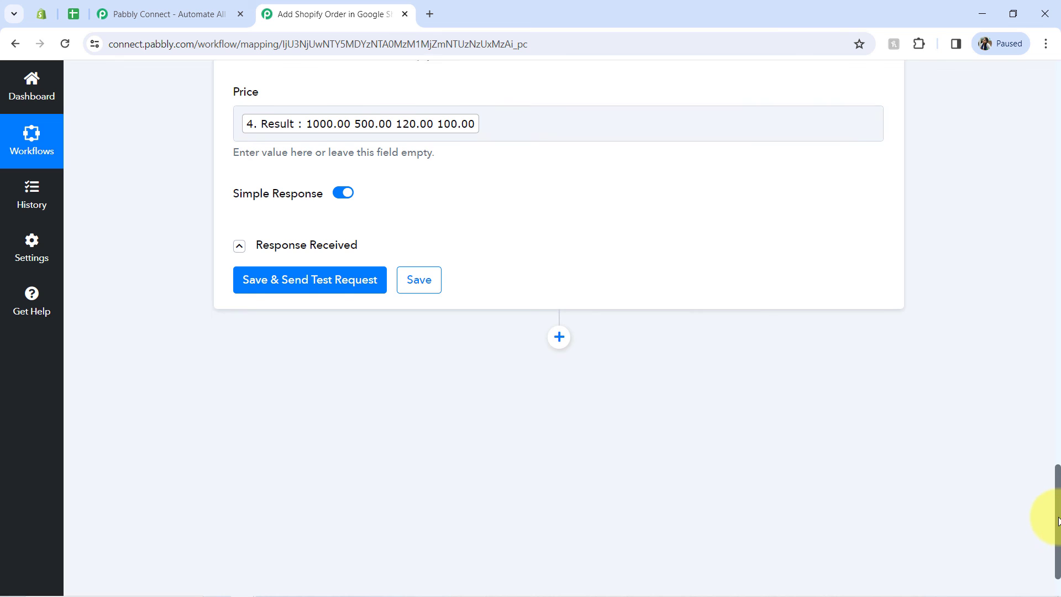
left_click_drag(1058, 532, 1044, 64)
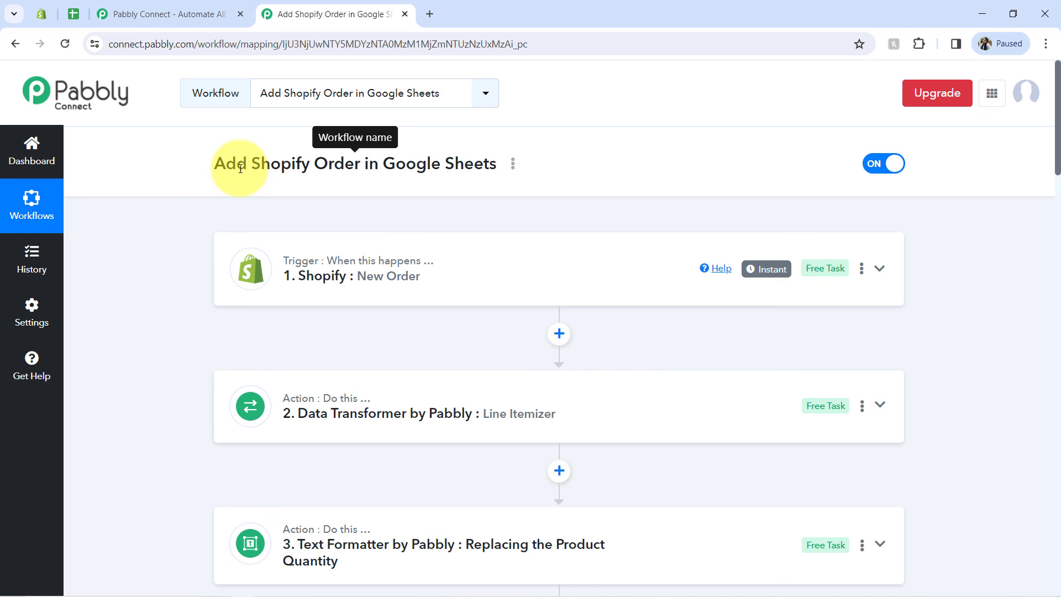
left_click_drag(235, 163, 395, 164)
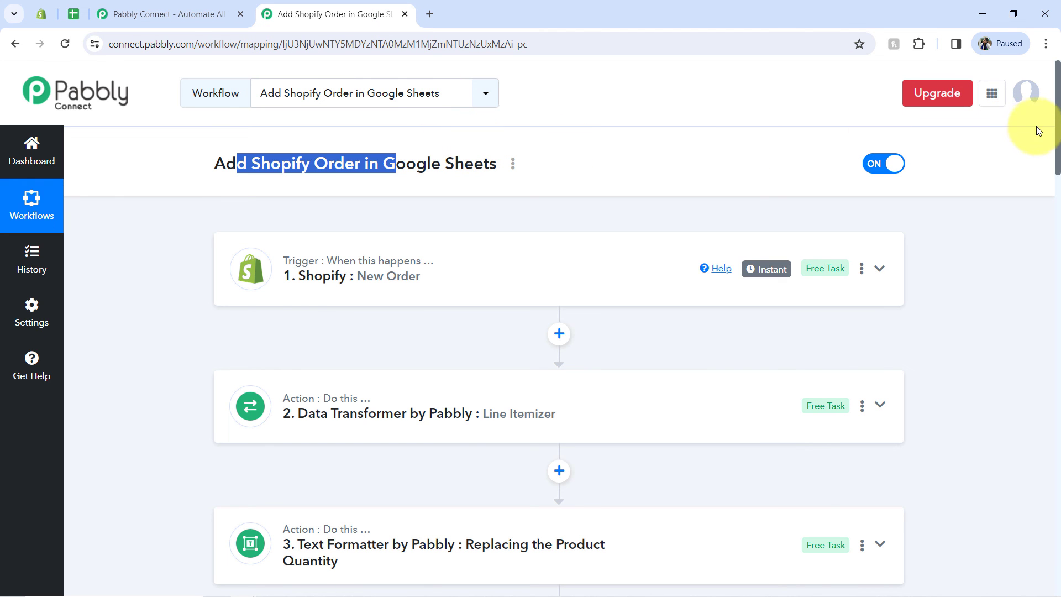
left_click_drag(1058, 147, 1059, 279)
left_click_drag(1058, 307, 1042, 95)
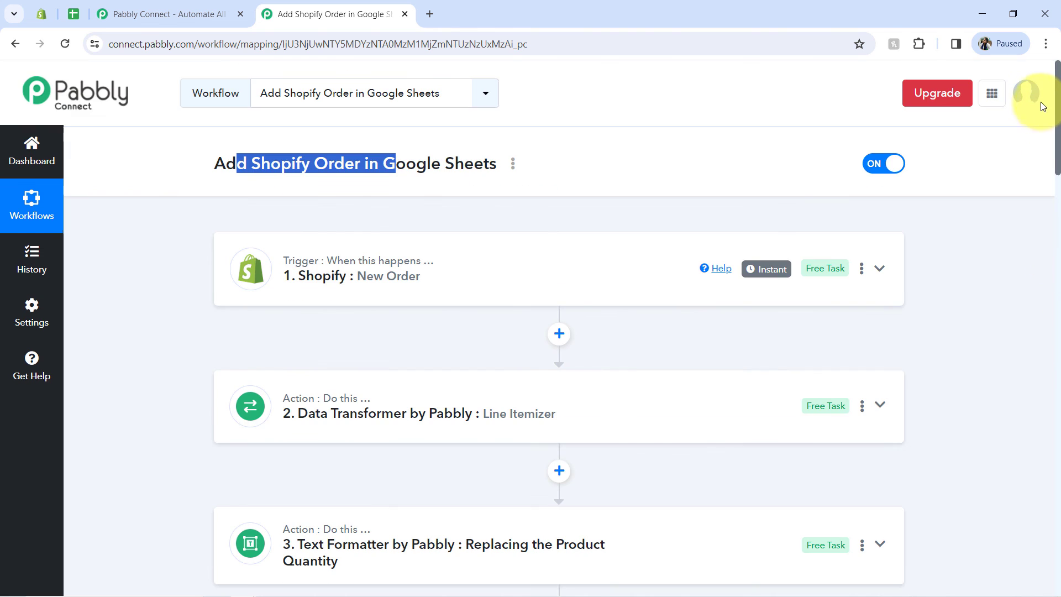
Step: Copy the share link of the Add Shopify Order in Google Sheets workflow
left_click(513, 165)
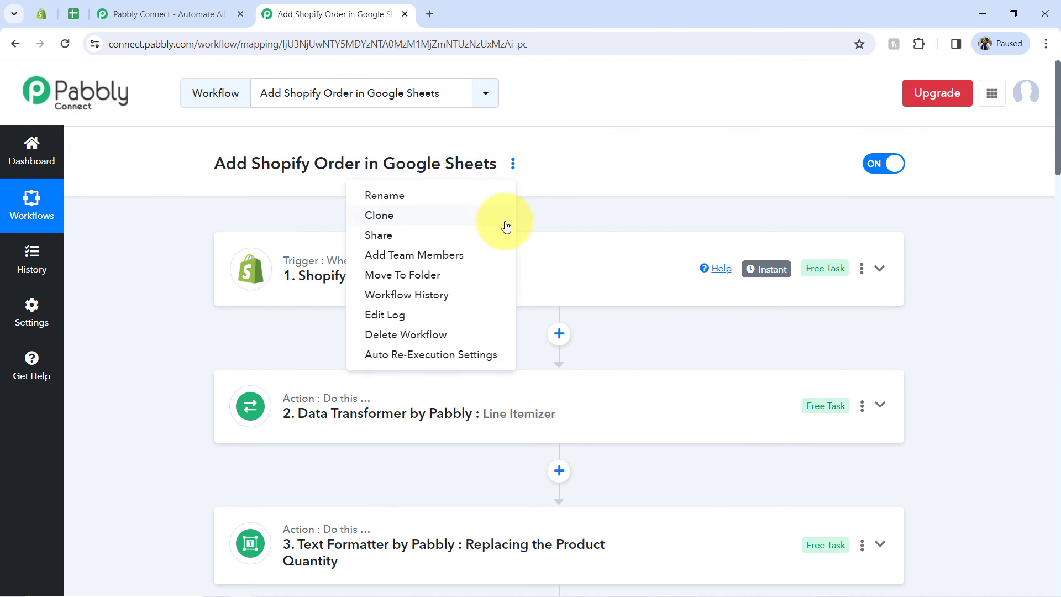
left_click(421, 234)
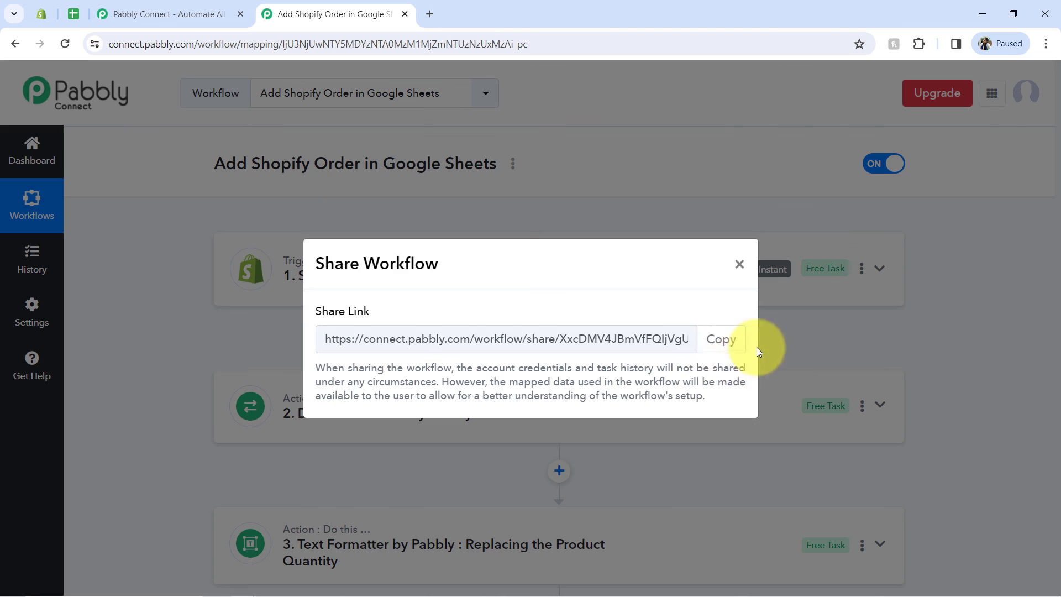
left_click(719, 345)
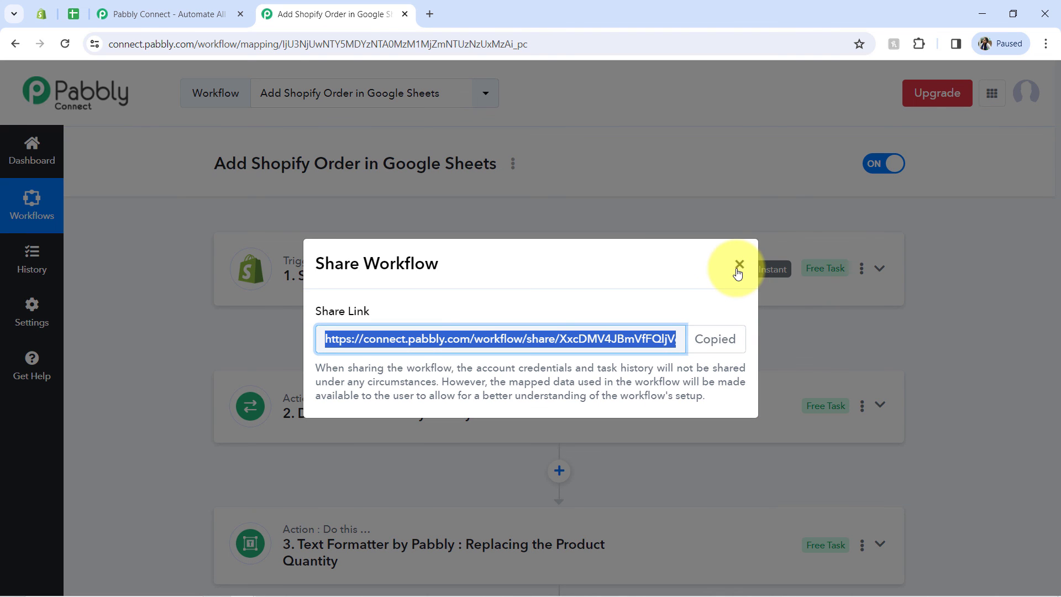